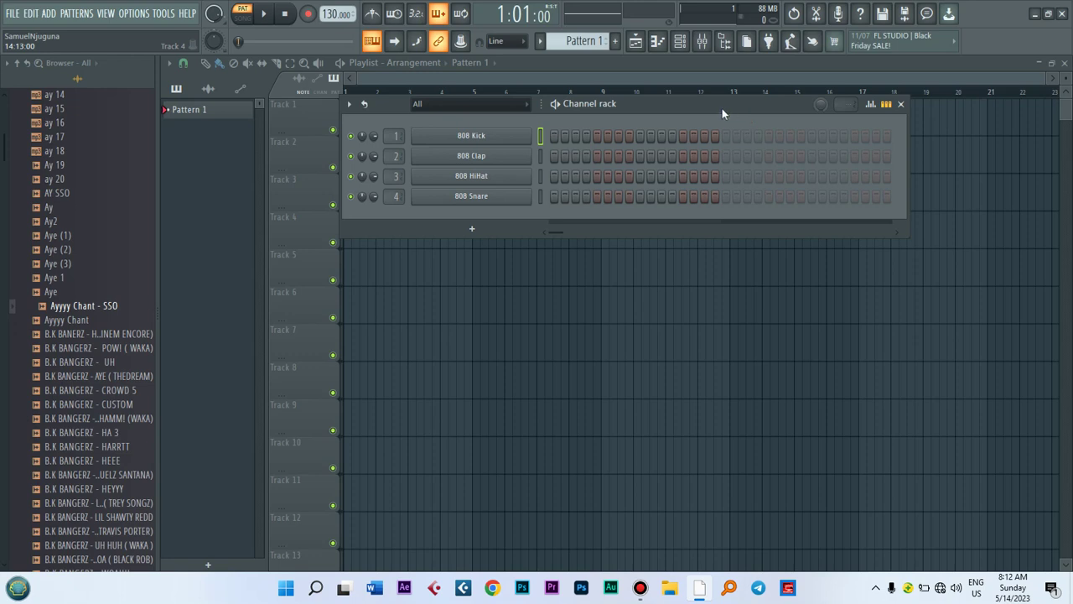
Replace the 808 Kick channel with the Nexus plugin and move its window clear of the channel list.
drag(715, 104, 718, 96)
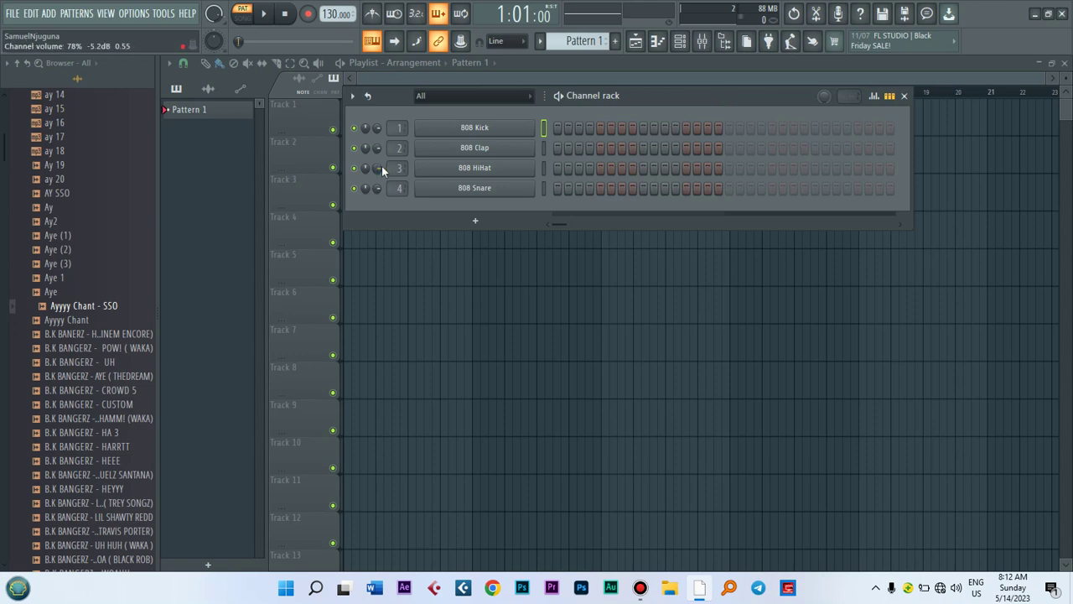
right_click(472, 130)
mouse_move(627, 244)
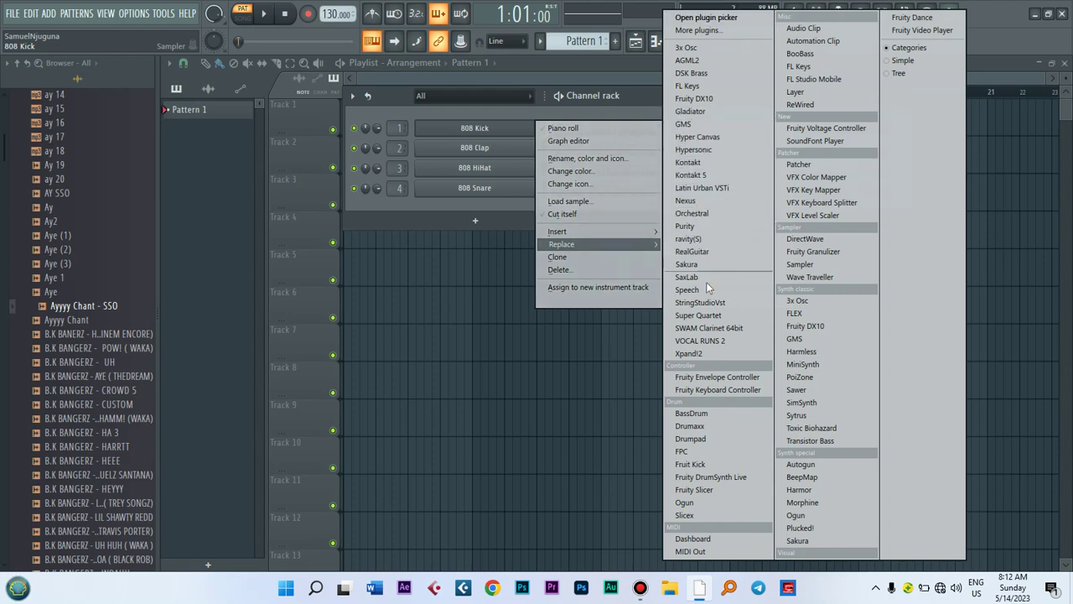
click(686, 201)
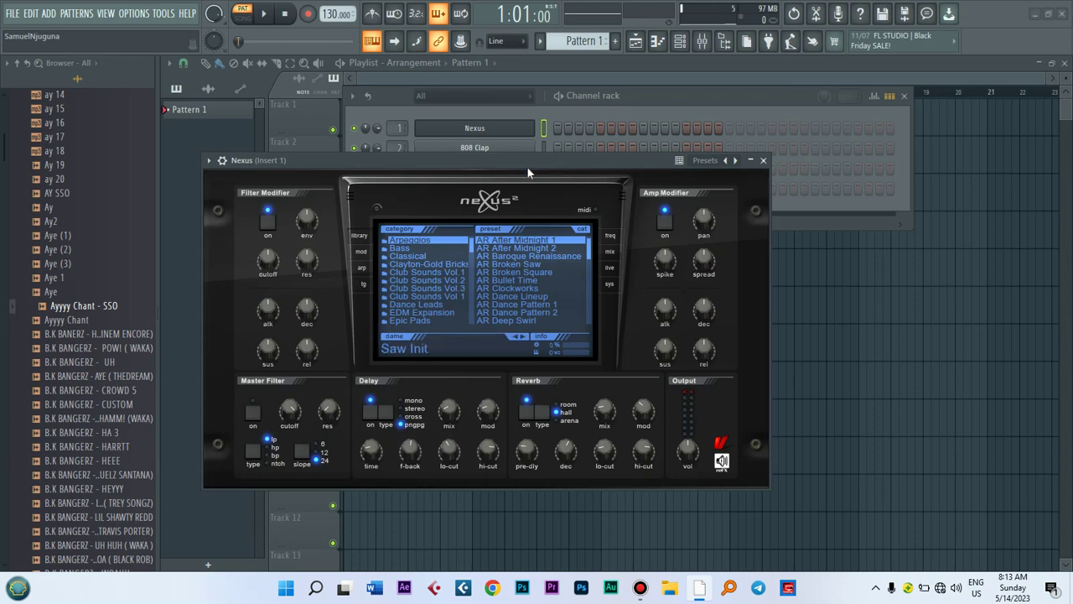
drag(523, 164, 608, 138)
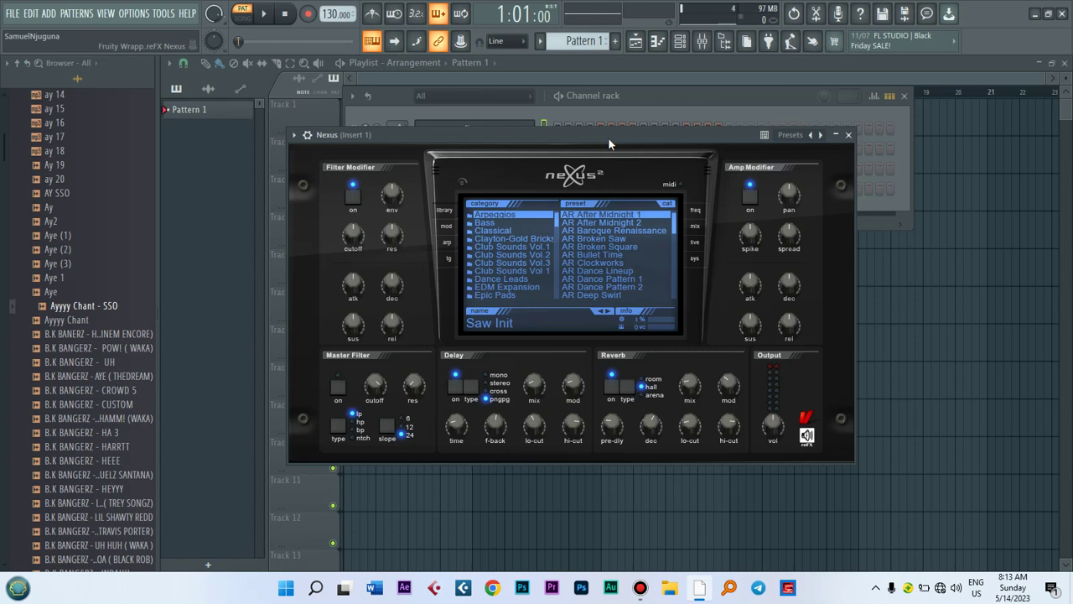
Load the PN Arena Ambience preset from the Piano category in Nexus.
click(553, 223)
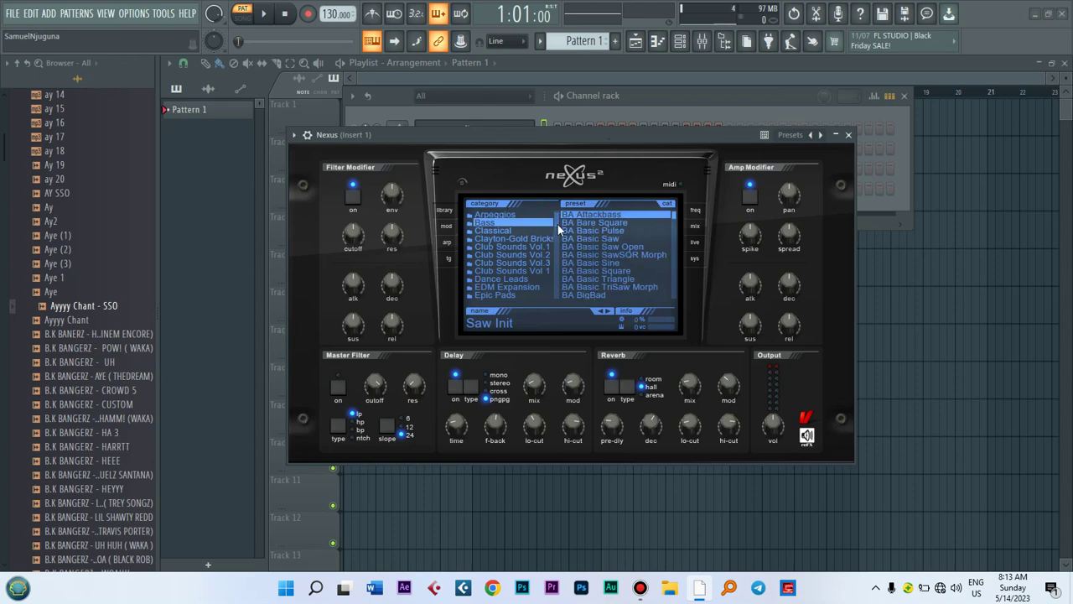
drag(558, 224, 557, 236)
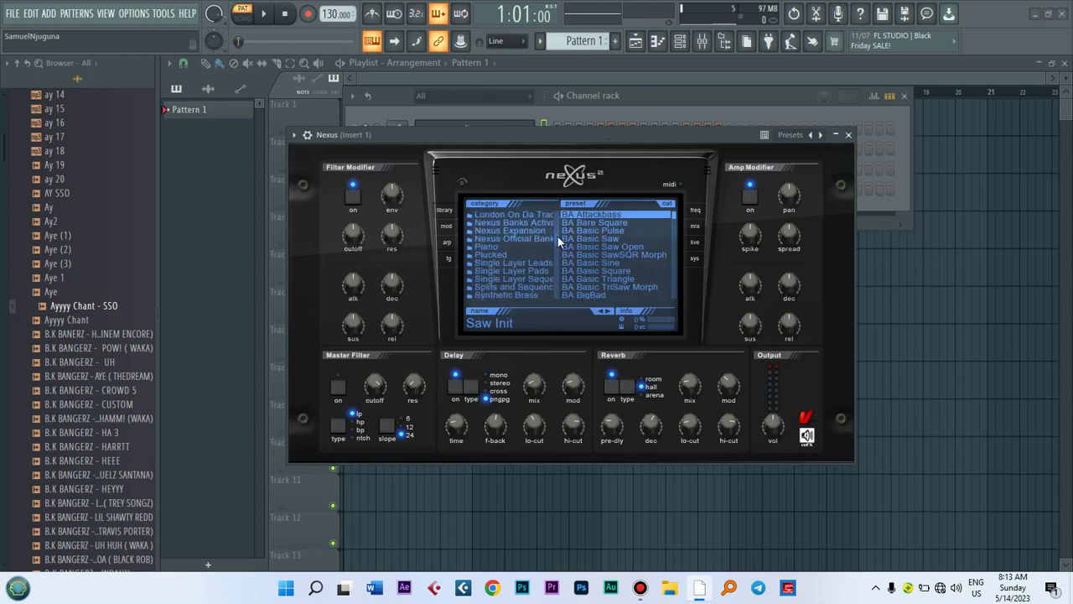
click(501, 247)
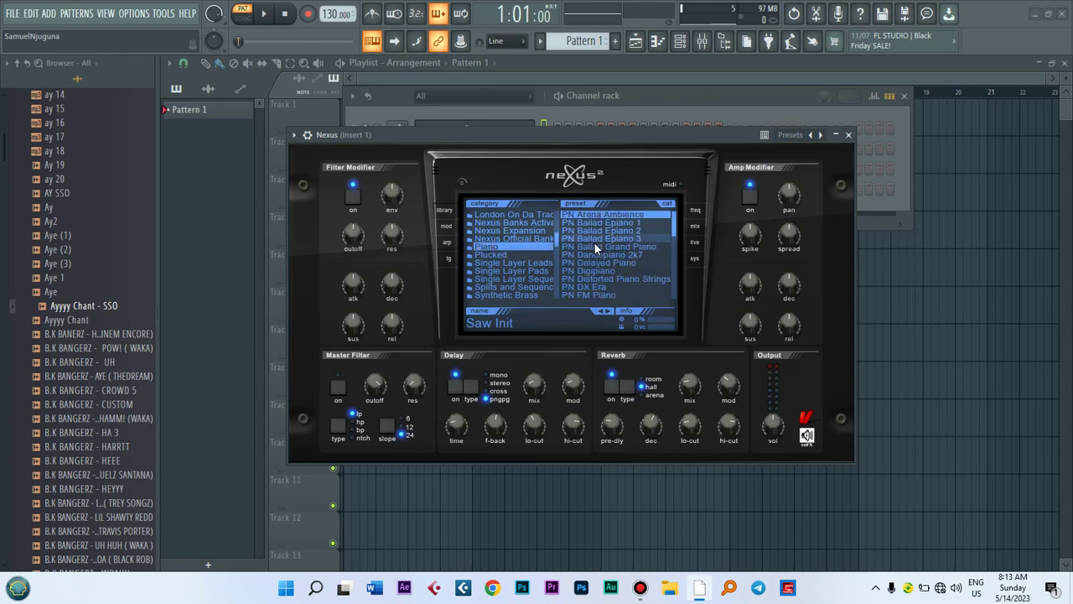
click(600, 216)
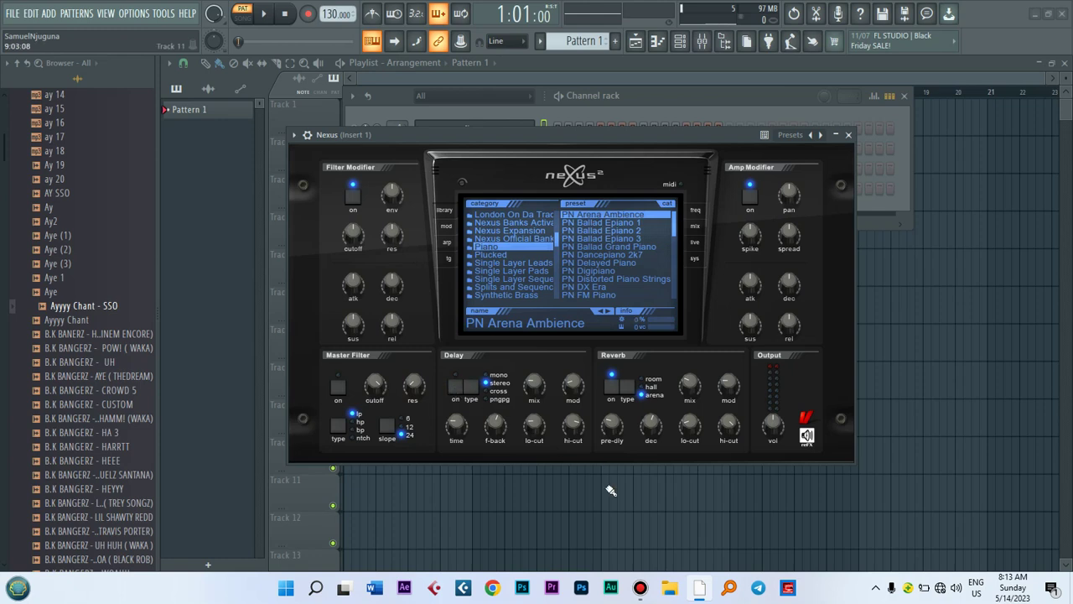
Open the piano roll for the Nexus channel and bring the C3 to C4 octaves into view.
drag(561, 127, 586, 118)
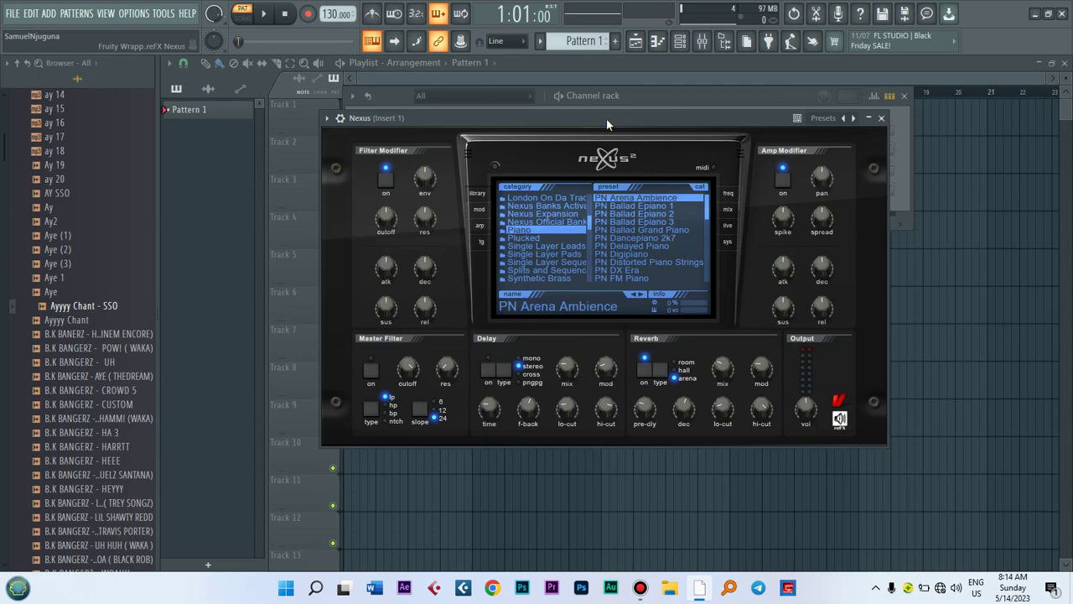
click(327, 118)
click(345, 134)
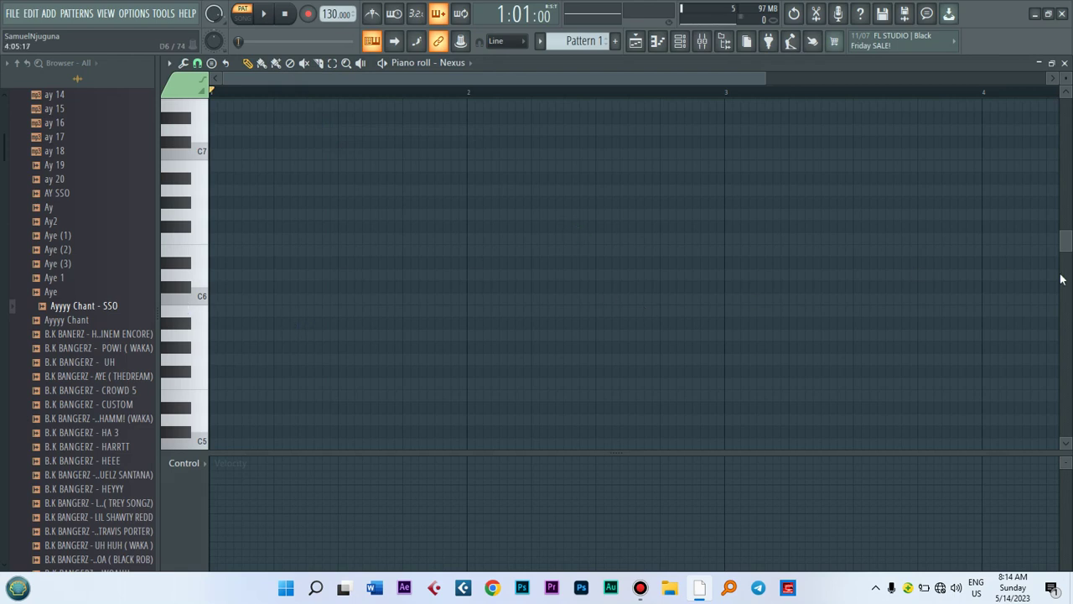
drag(1065, 243, 1064, 339)
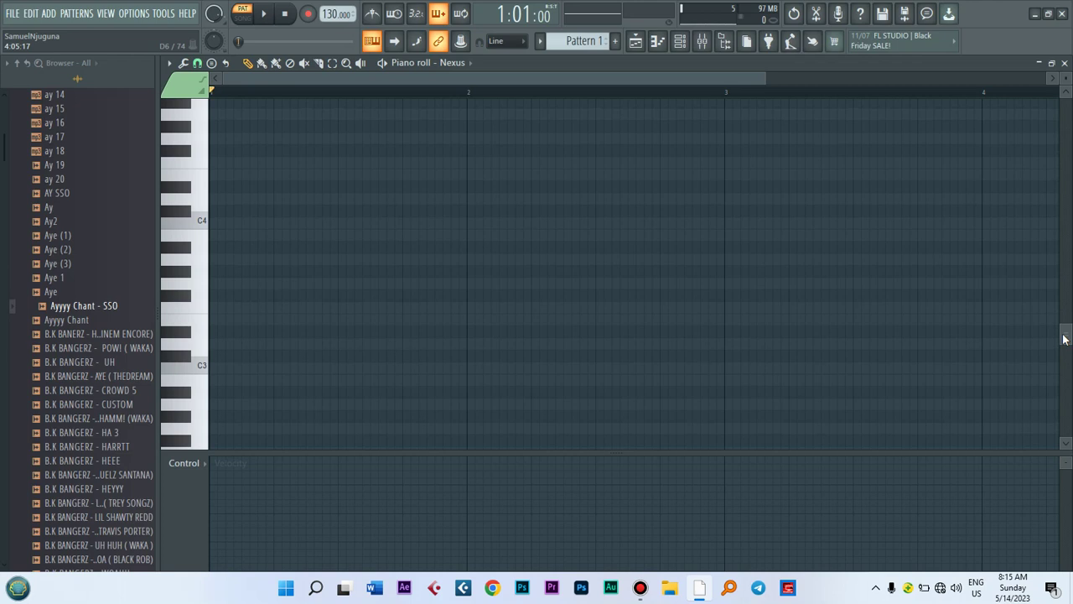
Turn on the metronome and run playback to hear the current tempo.
click(377, 14)
click(377, 15)
click(372, 14)
key(space)
key(space)
key(space)
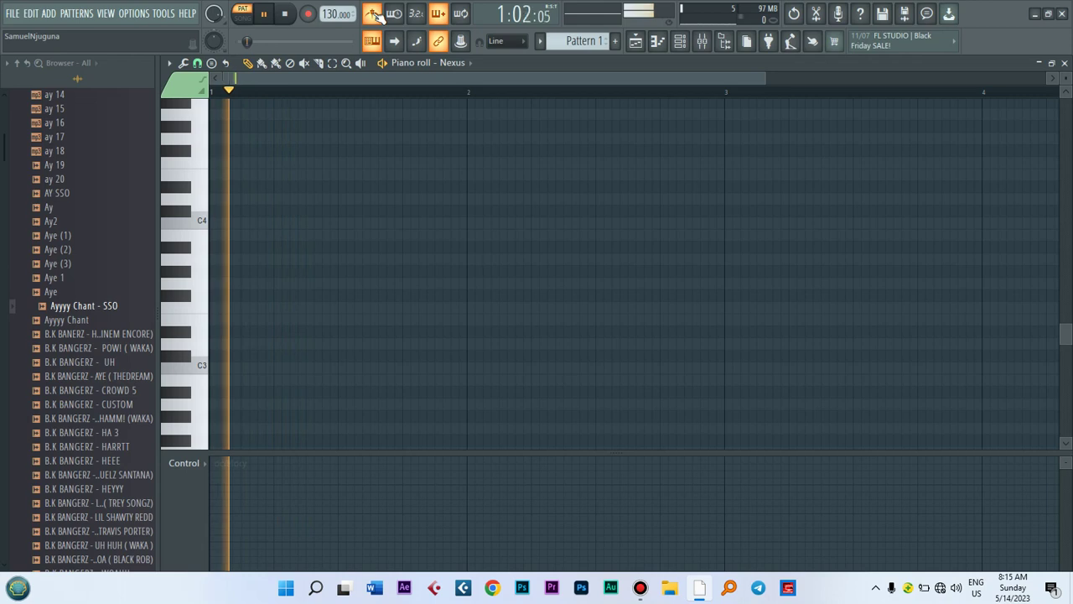
key(space)
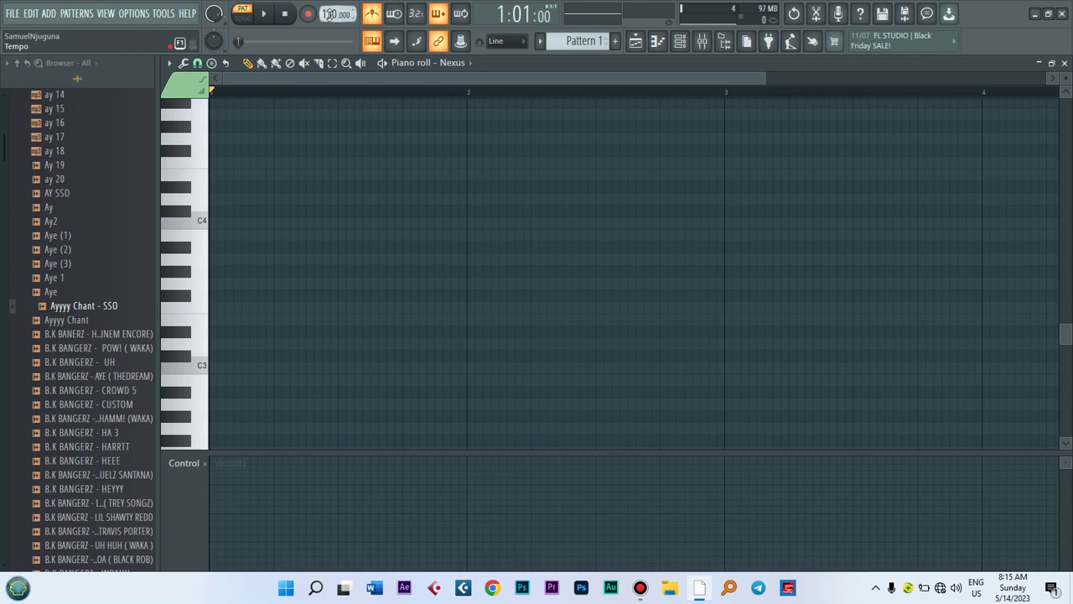
Lower the project tempo to 94 BPM, check it against the metronome and turn the metronome off.
drag(325, 8, 325, 39)
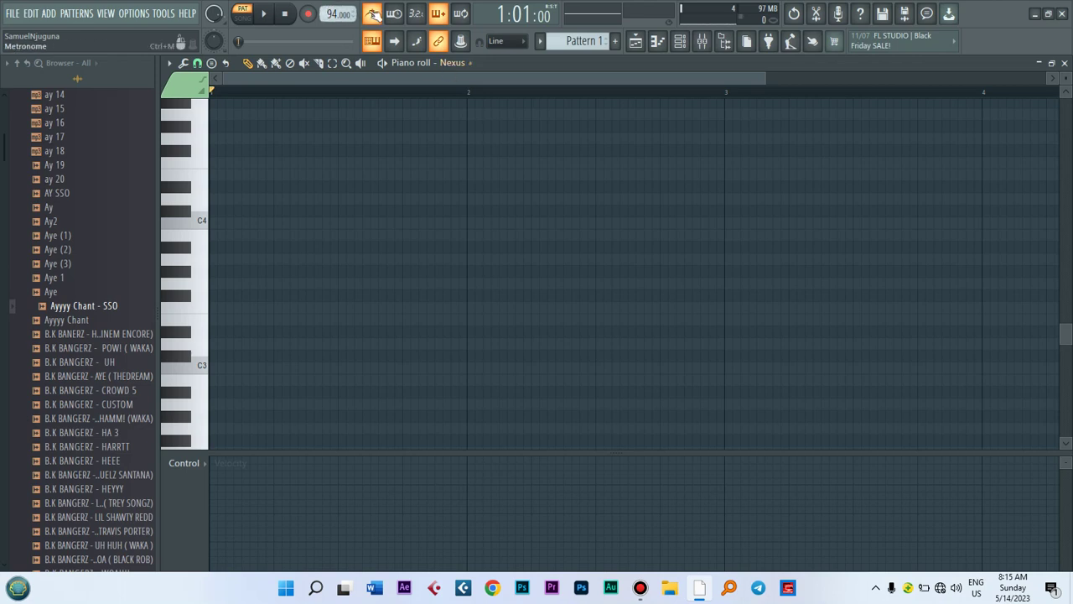
key(space)
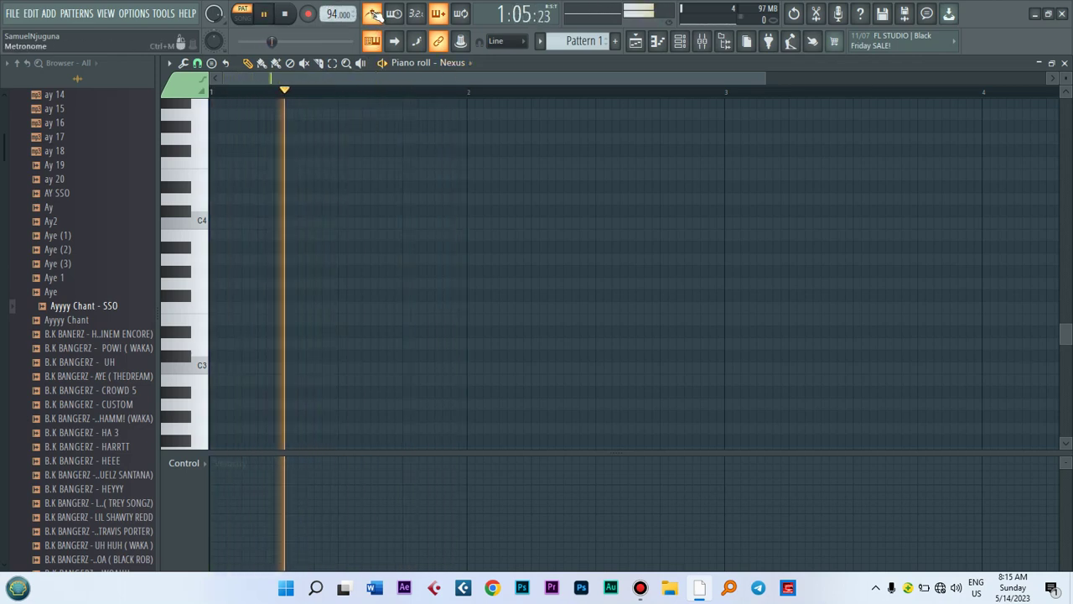
key(space)
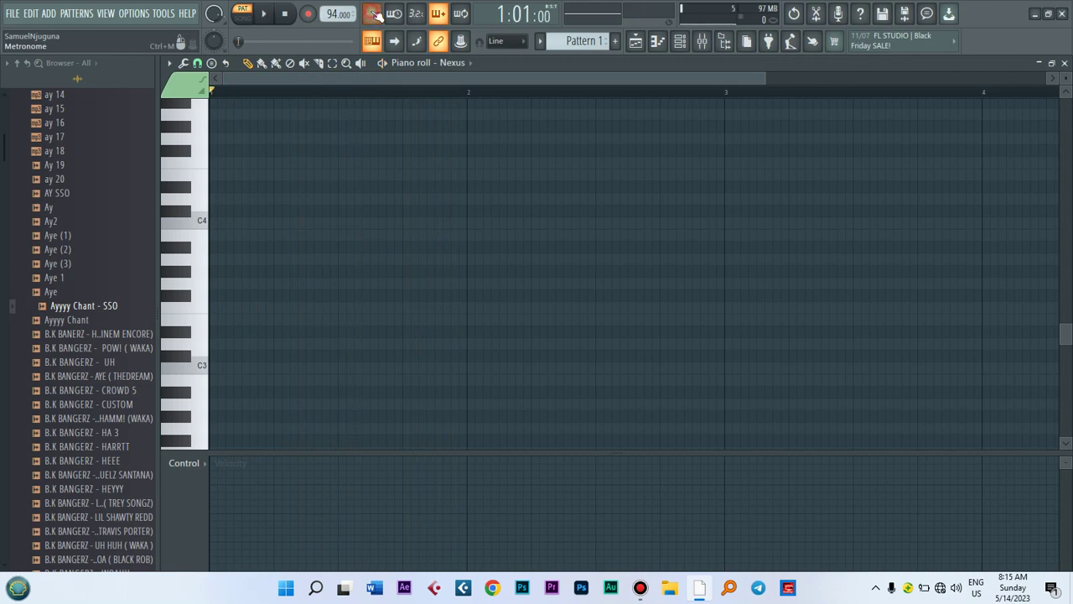
key(space)
key(space)
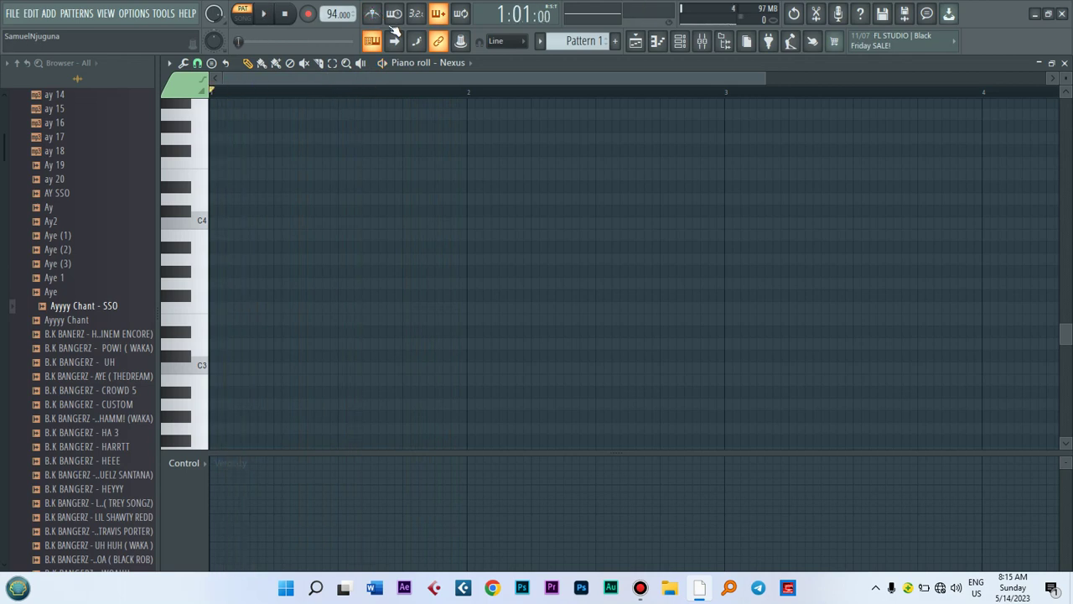
Draw a short chord of A#4, F#4 and D#4 at the start of bar 1 and play it back.
drag(762, 80, 746, 81)
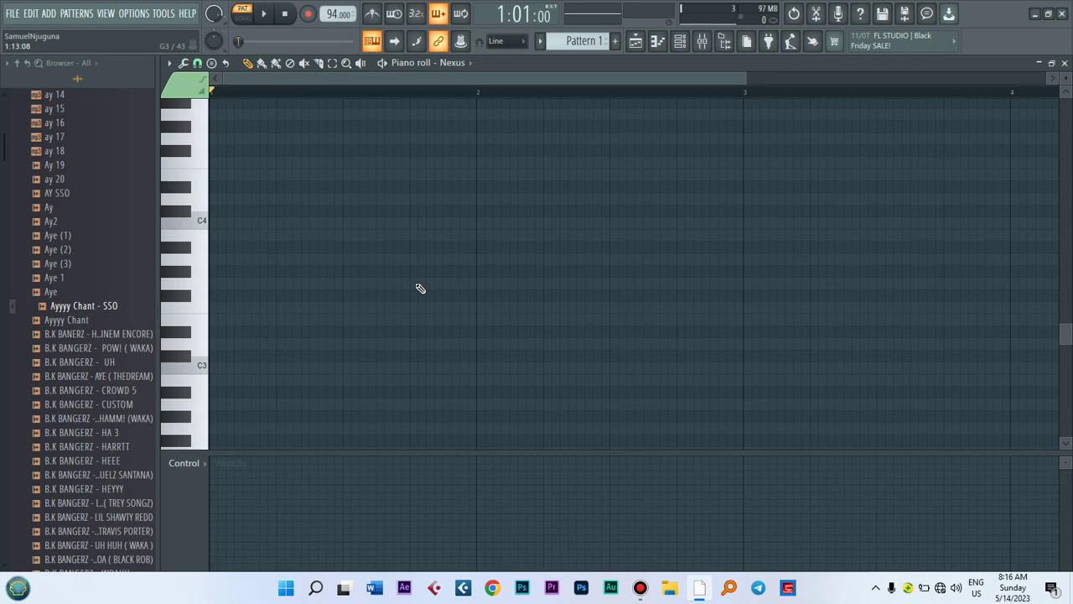
drag(311, 234, 194, 259)
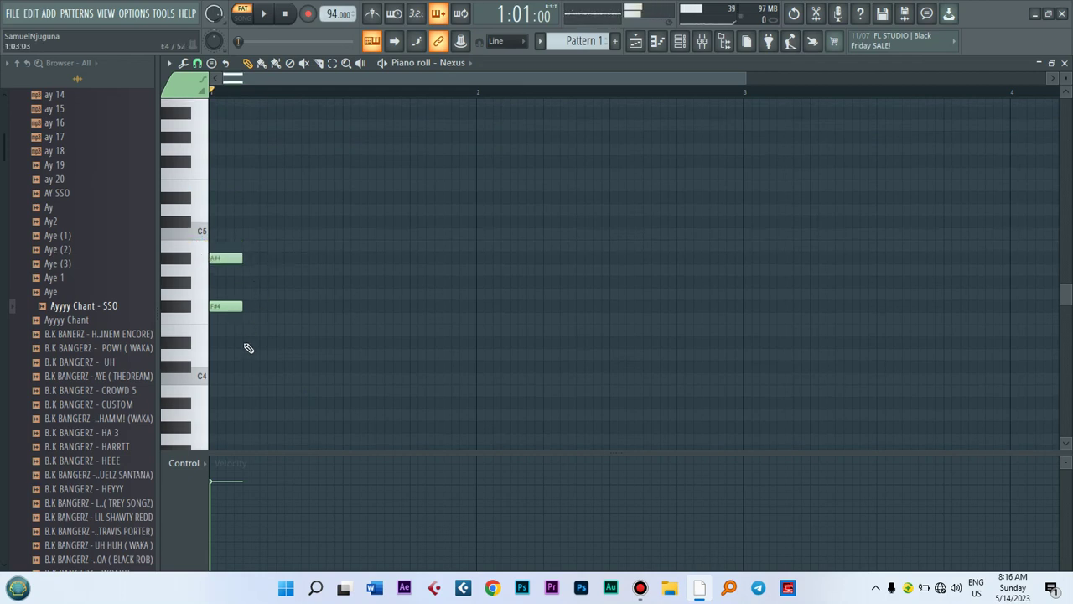
drag(246, 345, 188, 350)
key(space)
key(space)
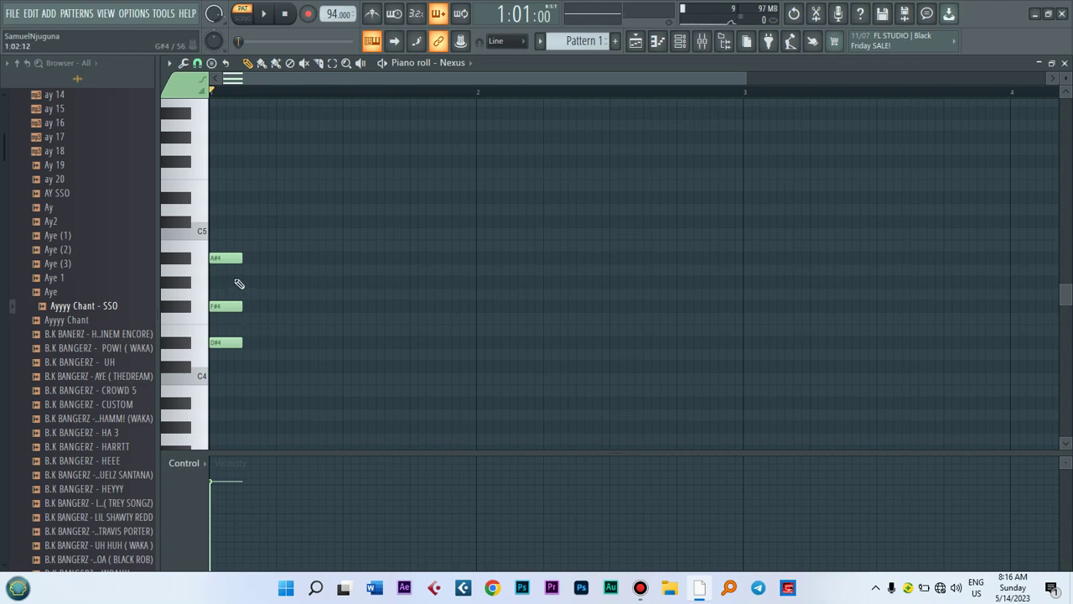
Lengthen all three chord notes together to half a bar, deselect them and play the chord back.
mouse_move(268, 359)
mouse_down()
mouse_move(232, 239)
mouse_move(357, 273)
mouse_move(341, 269)
mouse_up()
drag(750, 84, 630, 116)
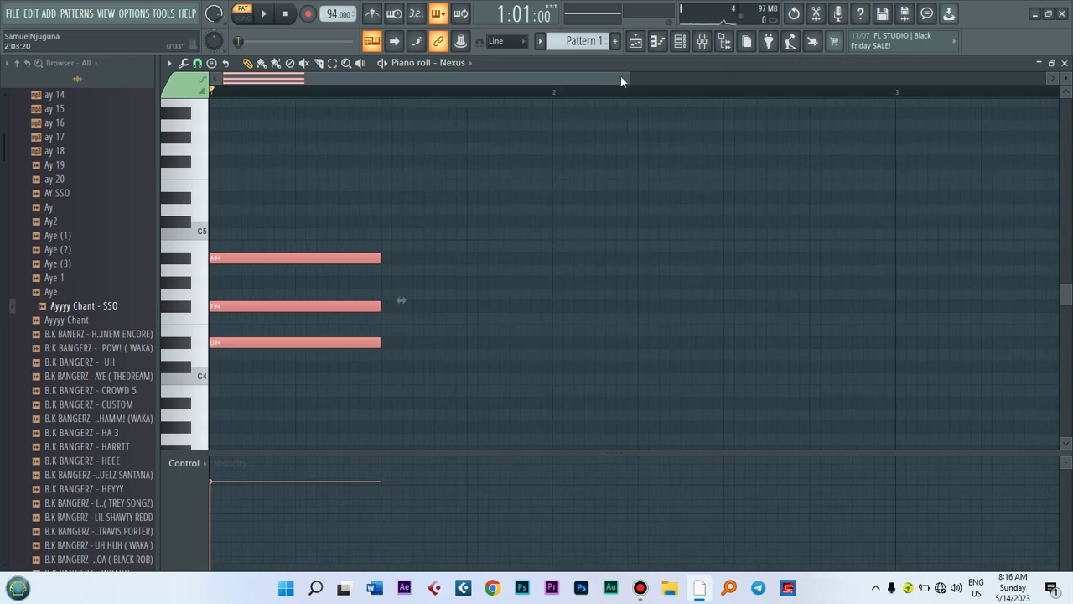
drag(628, 78, 586, 83)
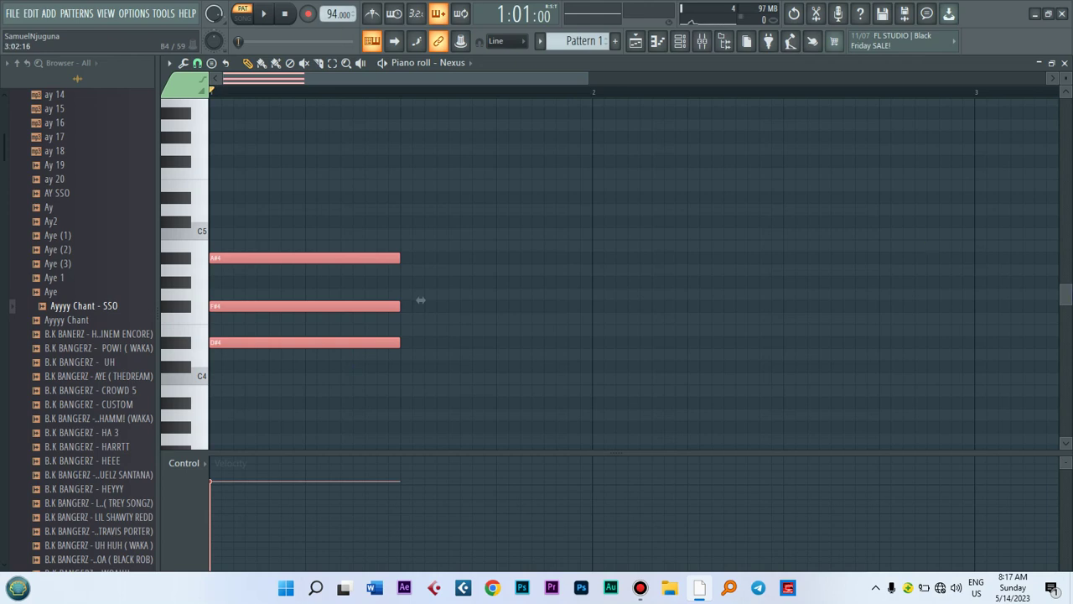
scroll(1065, 303, down, 2)
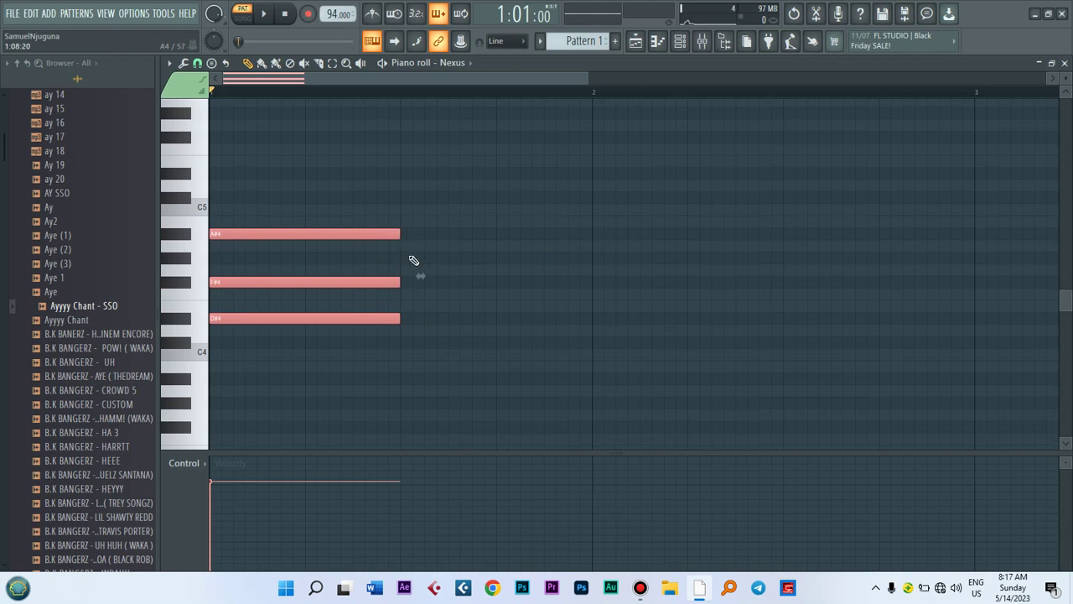
click(455, 220)
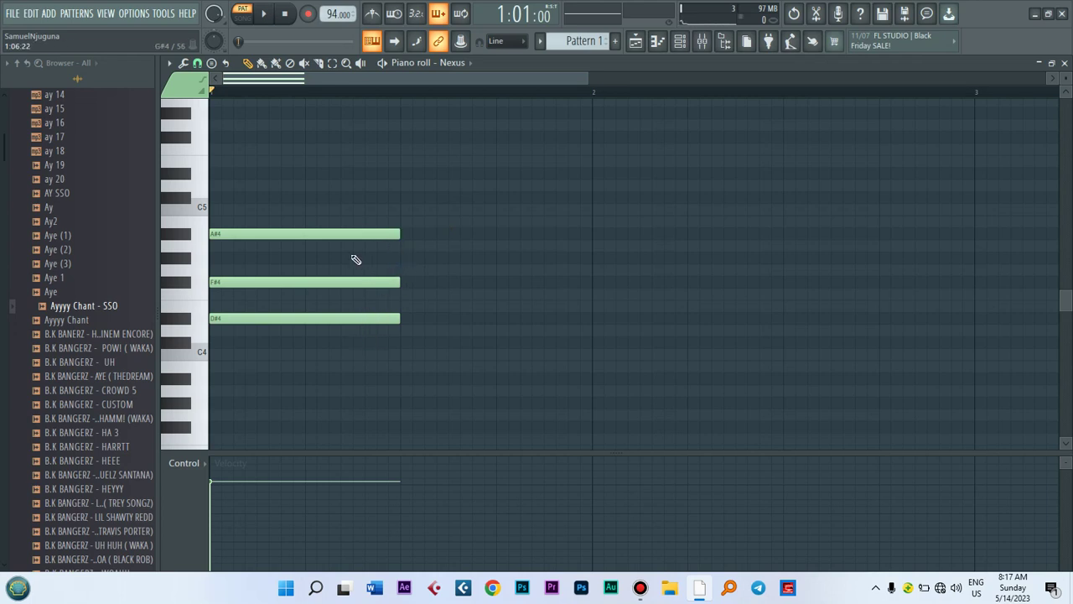
key(space)
key(space)
Raise the chord's middle note to G4 and play the result.
click(220, 281)
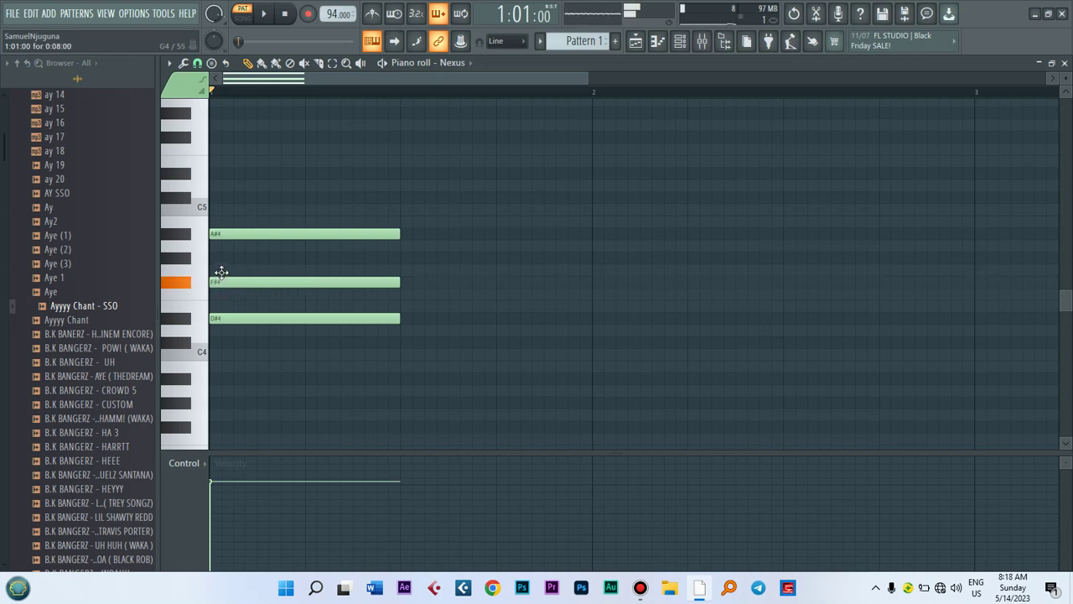
drag(220, 272, 221, 270)
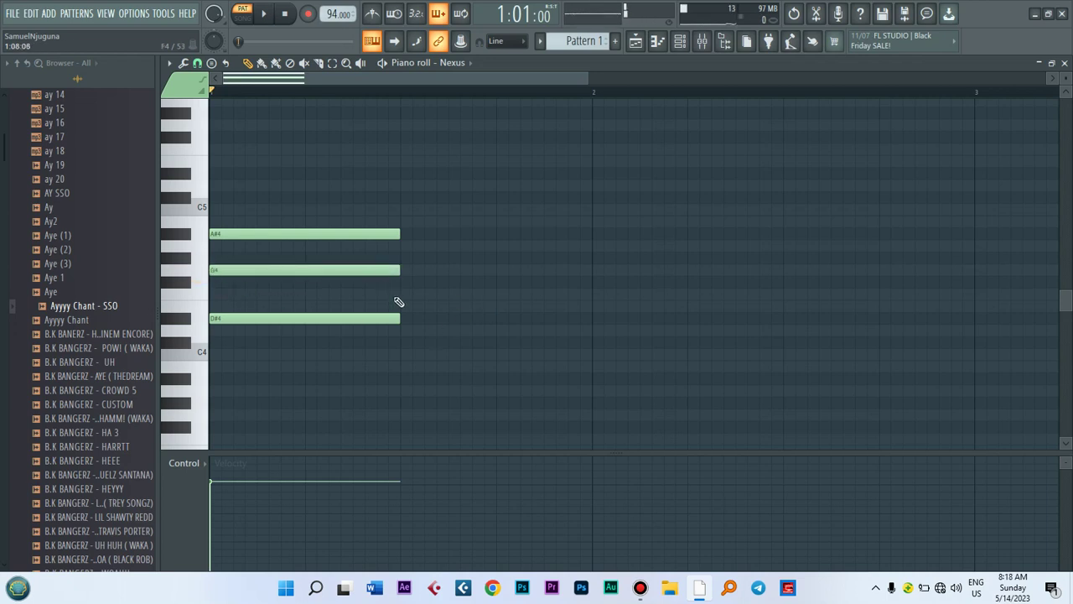
key(space)
key(space)
Copy the whole chord into the second half of bar 1 as F4, D4 and A#3, and play both chords.
key(ctrl+a)
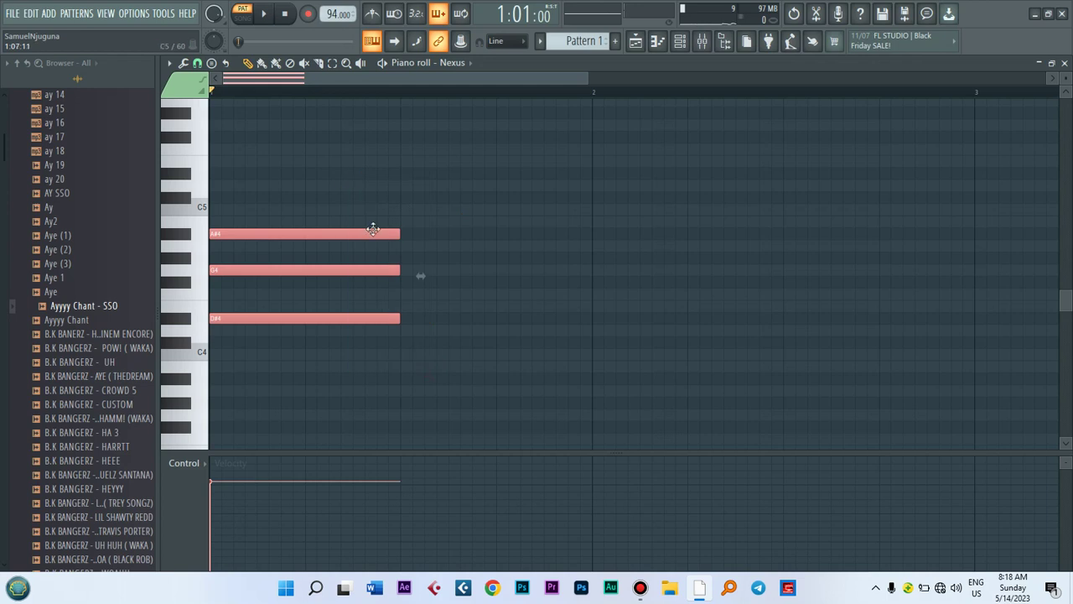
drag(337, 235, 530, 298)
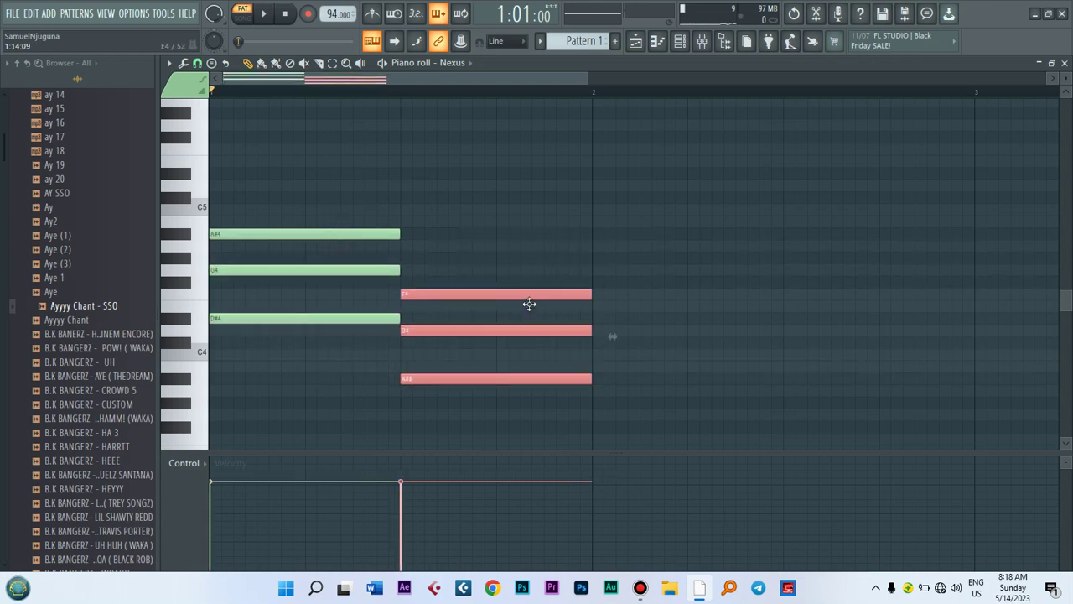
click(531, 262)
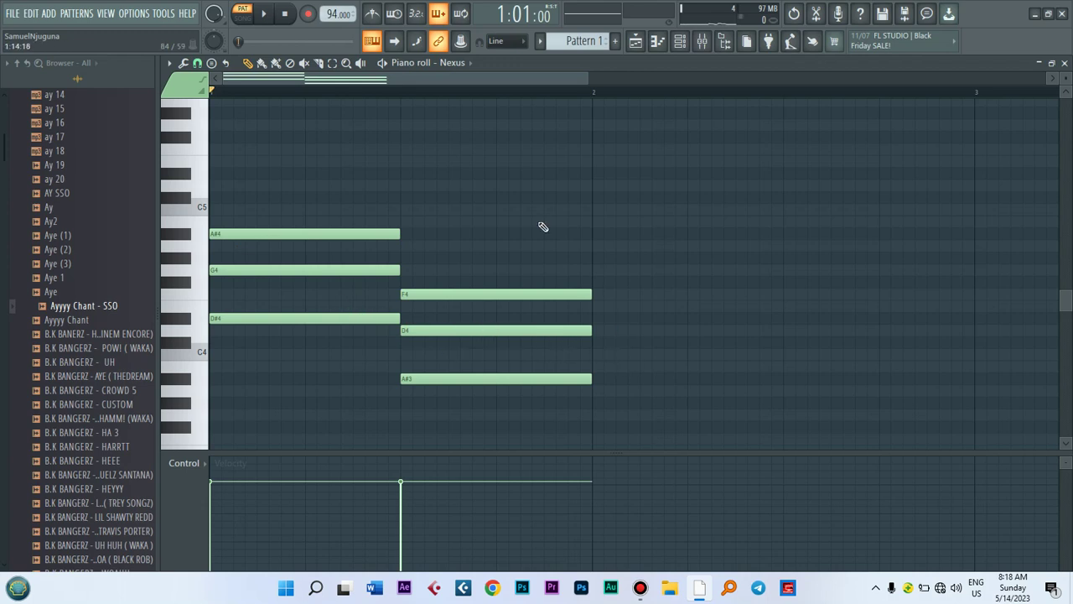
key(space)
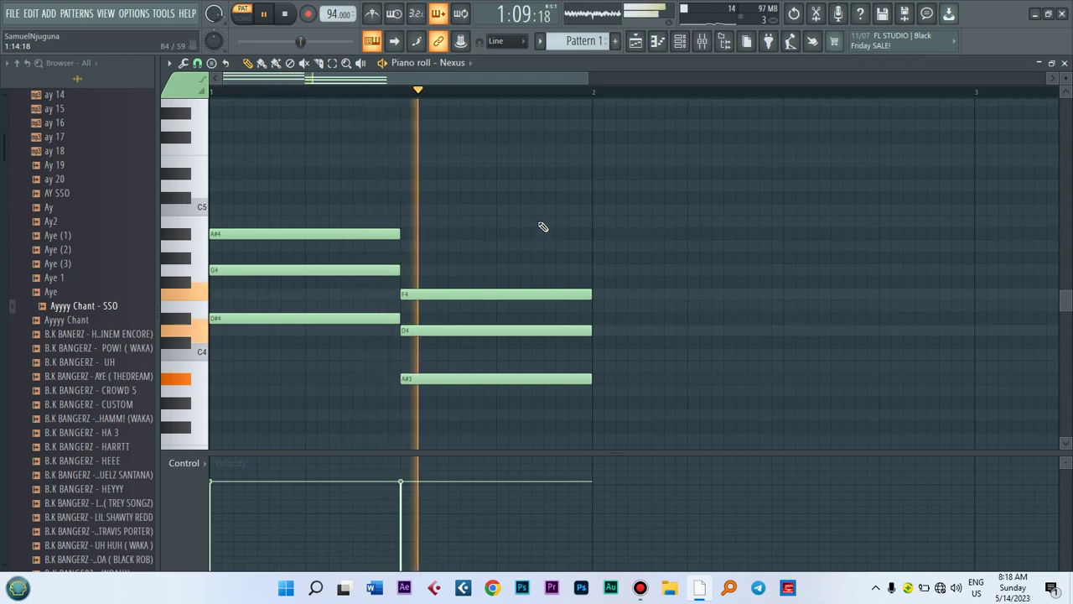
key(space)
Try a copied chord of C5, A4 and F4 at the start of bar 2, play it, and delete it.
drag(553, 409, 668, 208)
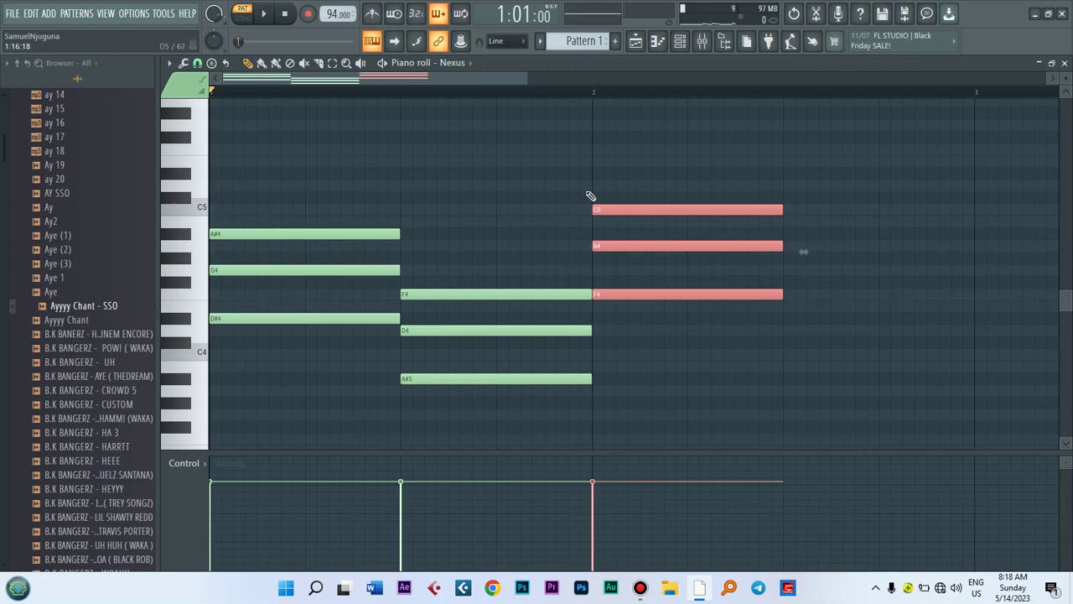
key(space)
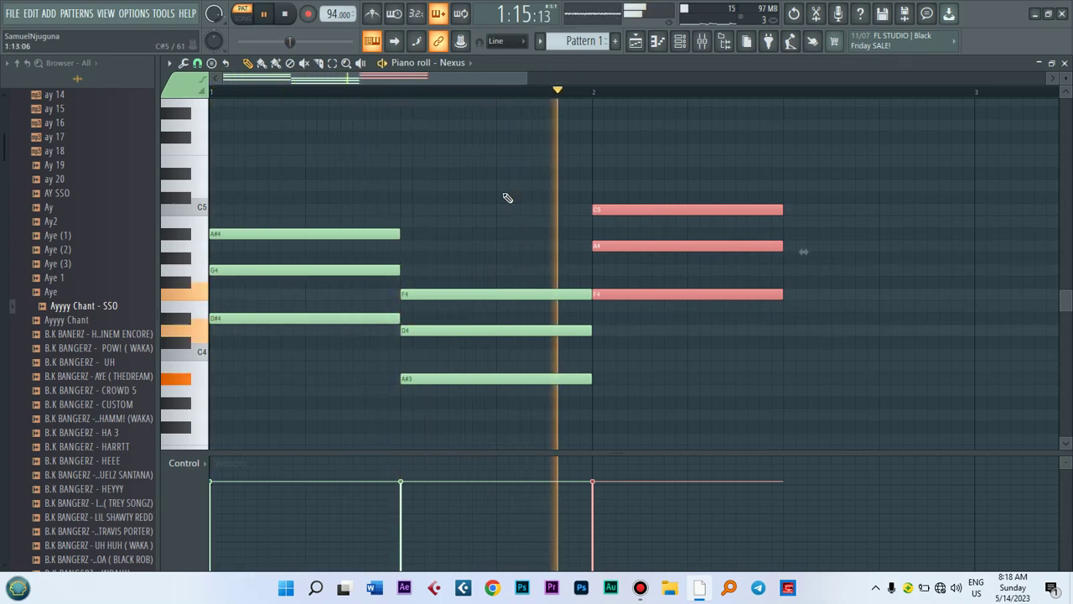
key(space)
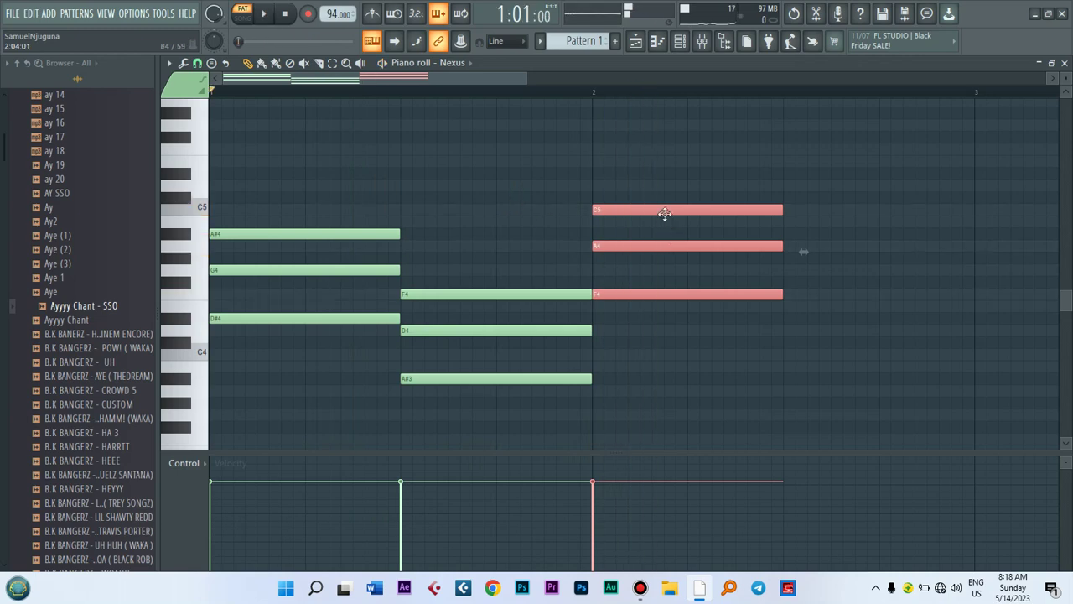
key(Delete)
Build a half-bar chord of A#4, C#5 and F5 at the start of bar 2 and play the progression.
mouse_move(600, 243)
mouse_down()
mouse_move(590, 211)
mouse_move(592, 327)
mouse_move(595, 232)
mouse_up()
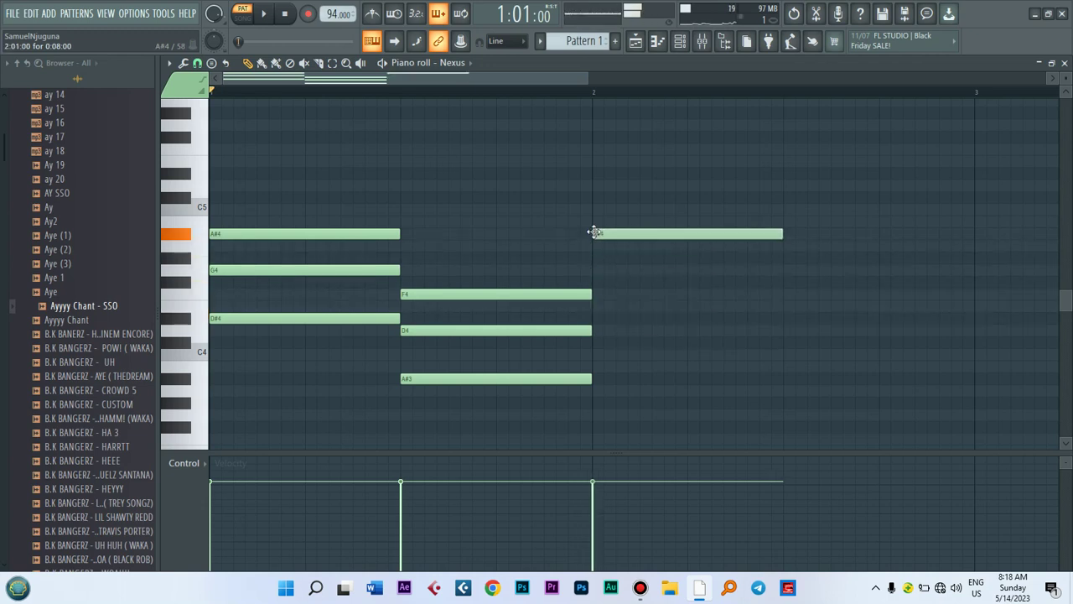
click(593, 186)
drag(592, 200, 594, 198)
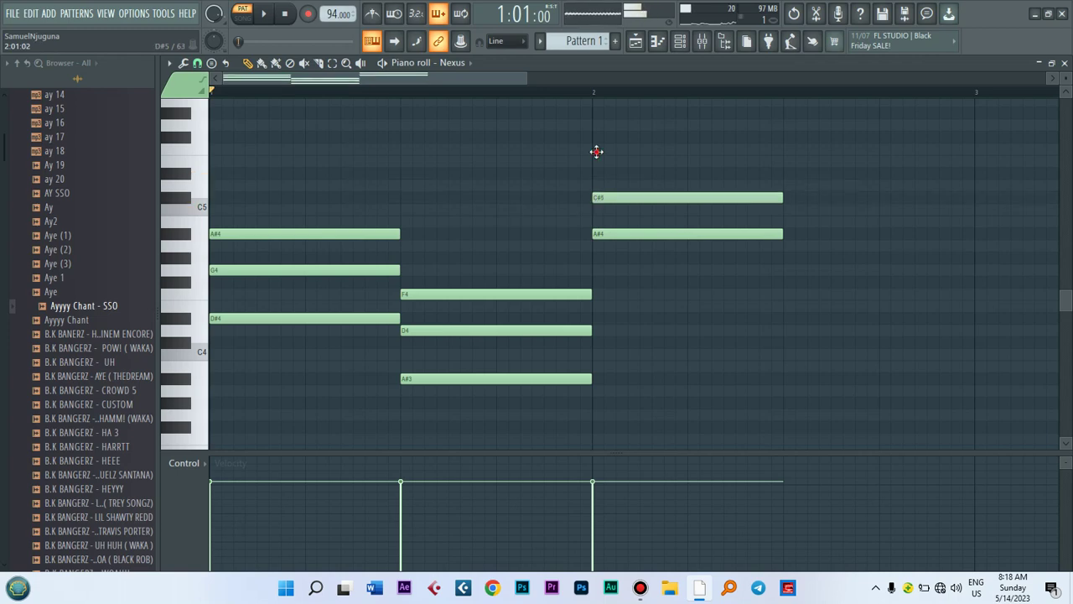
click(595, 149)
key(space)
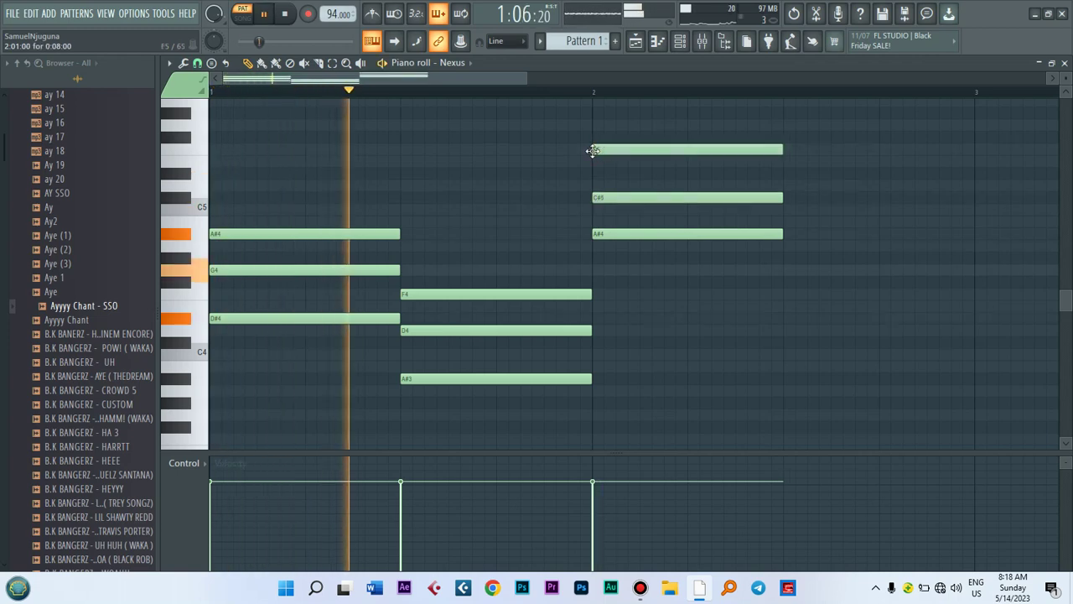
key(space)
Raise the middle note of the bar 2 chord to D5 and play the progression.
drag(601, 197, 601, 183)
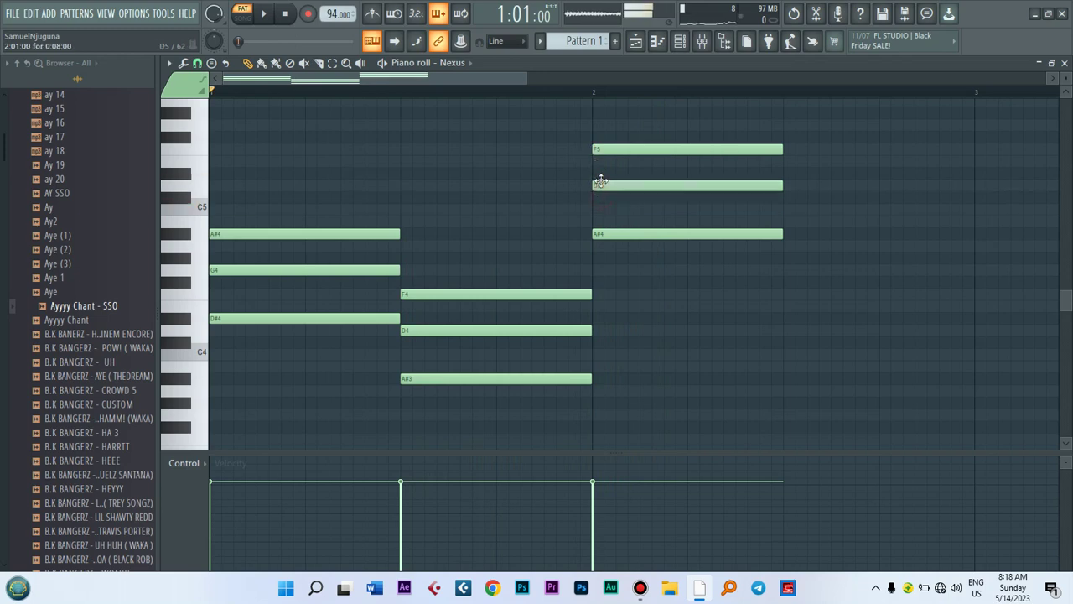
key(space)
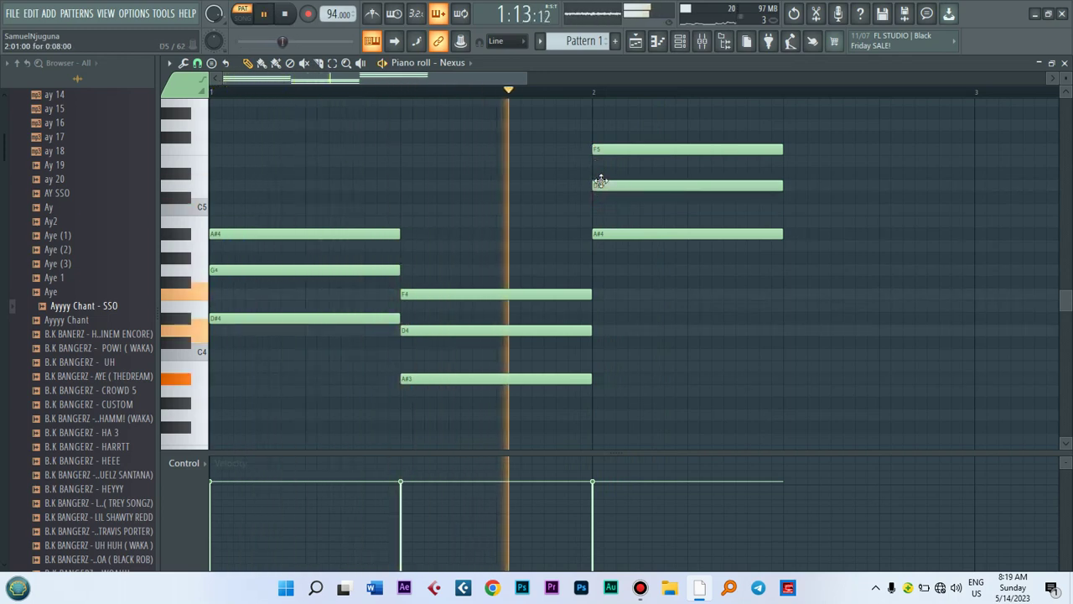
key(space)
Add a fourth chord of F4, A4 and C5 in the second half of bar 2 and play the full progression.
mouse_move(677, 264)
mouse_down()
mouse_move(637, 139)
mouse_move(826, 178)
mouse_move(819, 218)
mouse_up()
click(824, 192)
key(space)
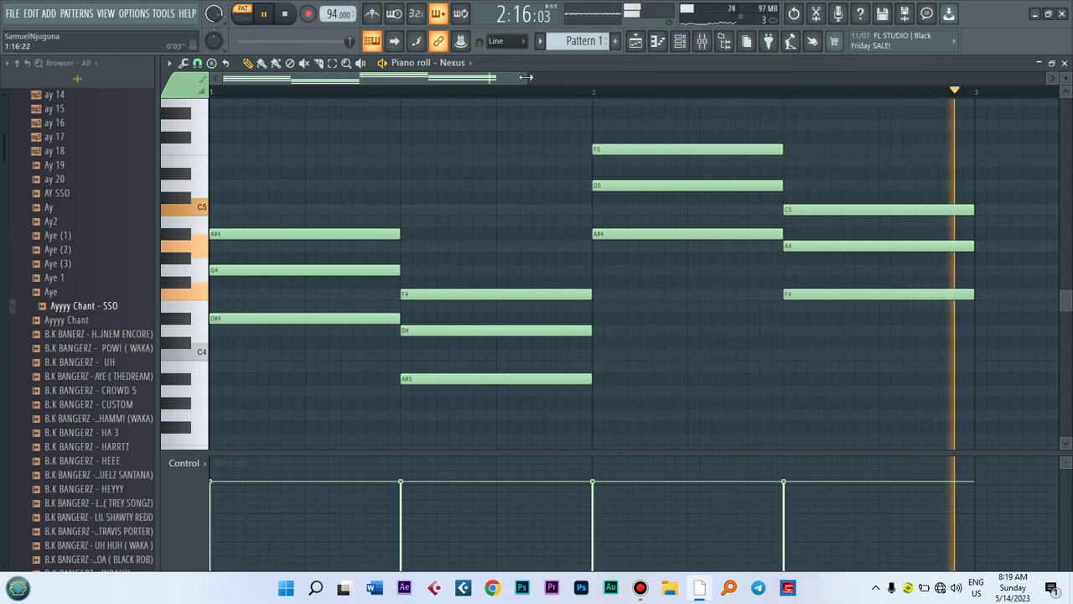
drag(526, 78, 709, 98)
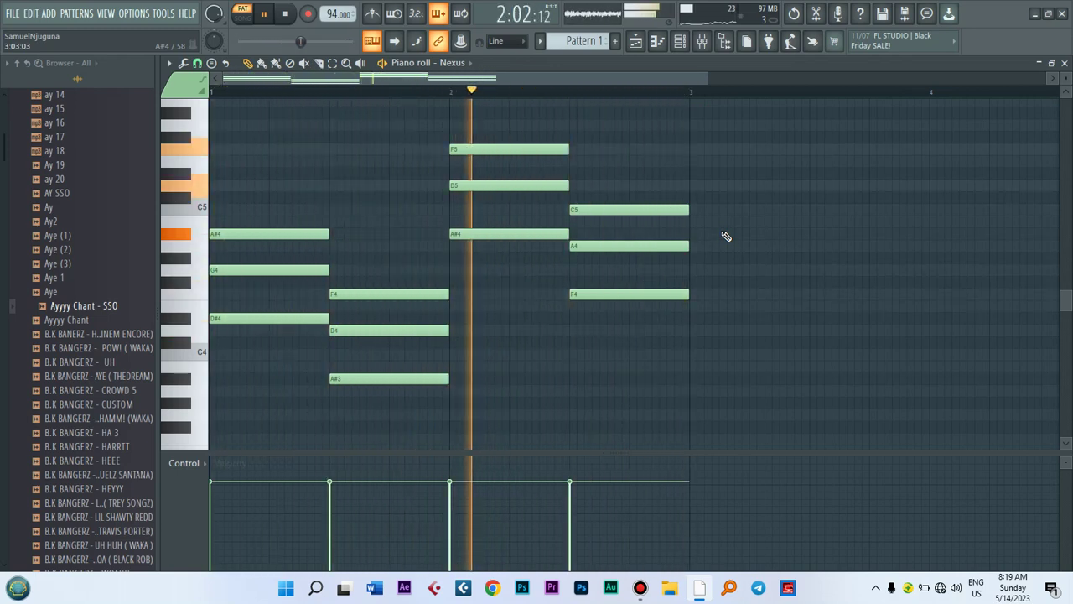
drag(704, 78, 545, 119)
key(space)
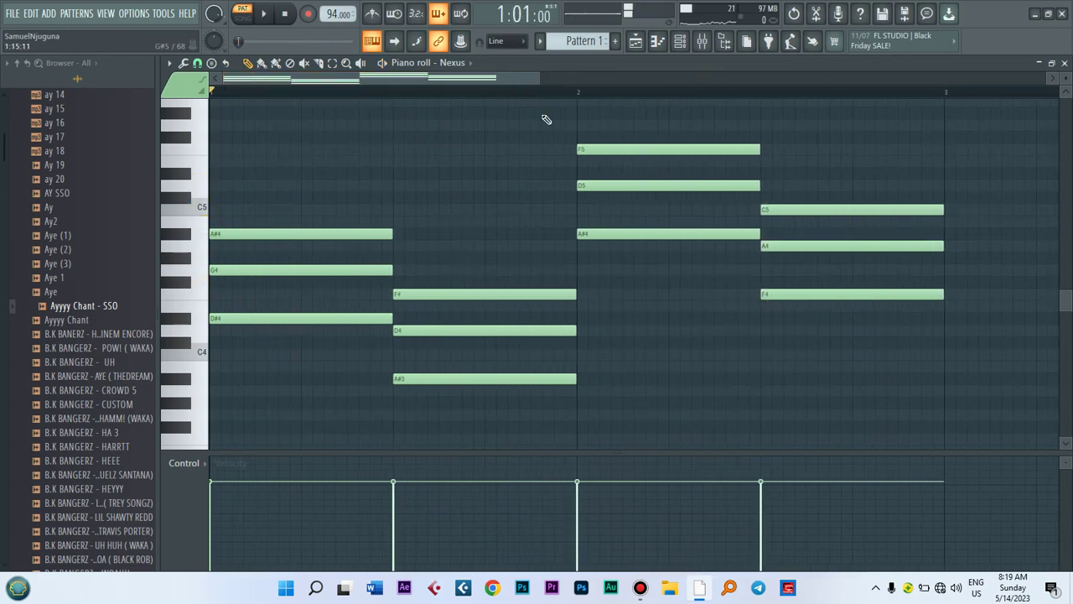
Show the channel rack, expand the AFROBIT SAMPLE NEW > C SOUND AFROBEAT > PART ONE > Kicks folder, and switch to Pattern 2.
click(680, 41)
drag(4, 209, 2, 107)
scroll(113, 415, down, 2)
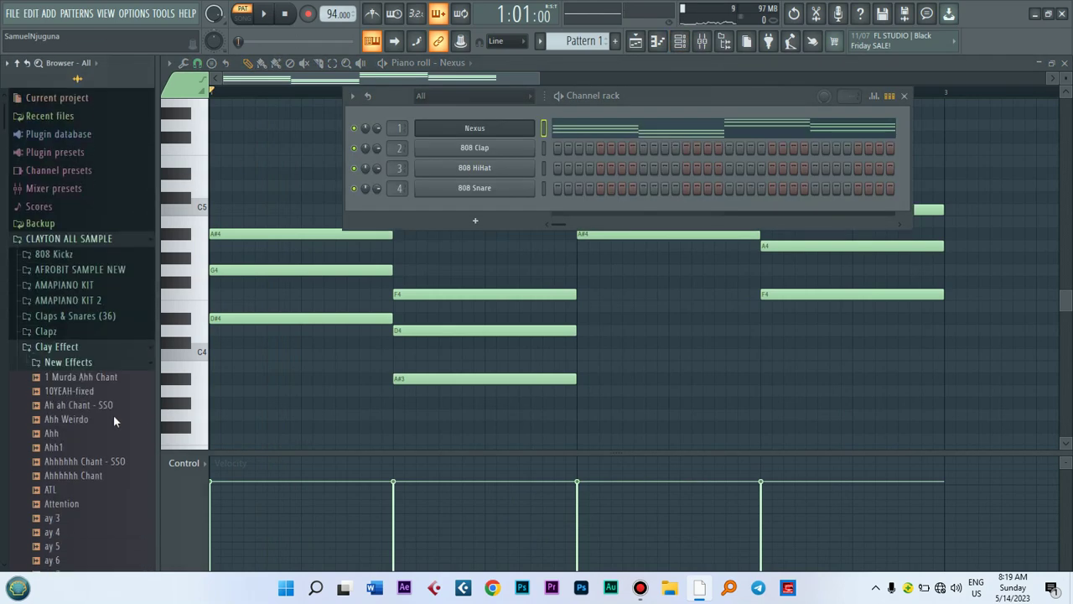
click(72, 268)
click(71, 285)
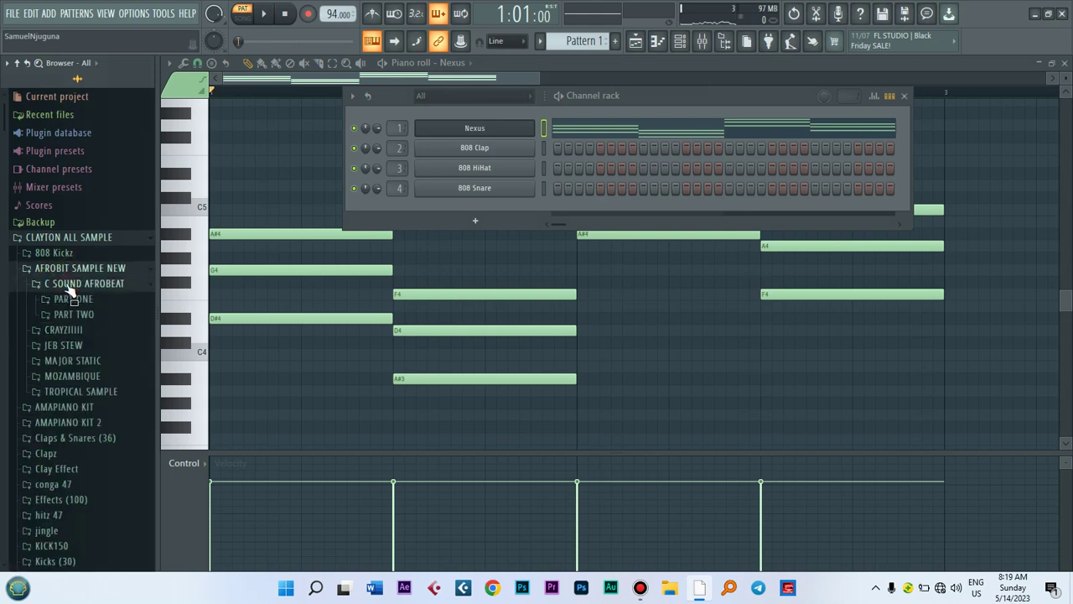
click(72, 299)
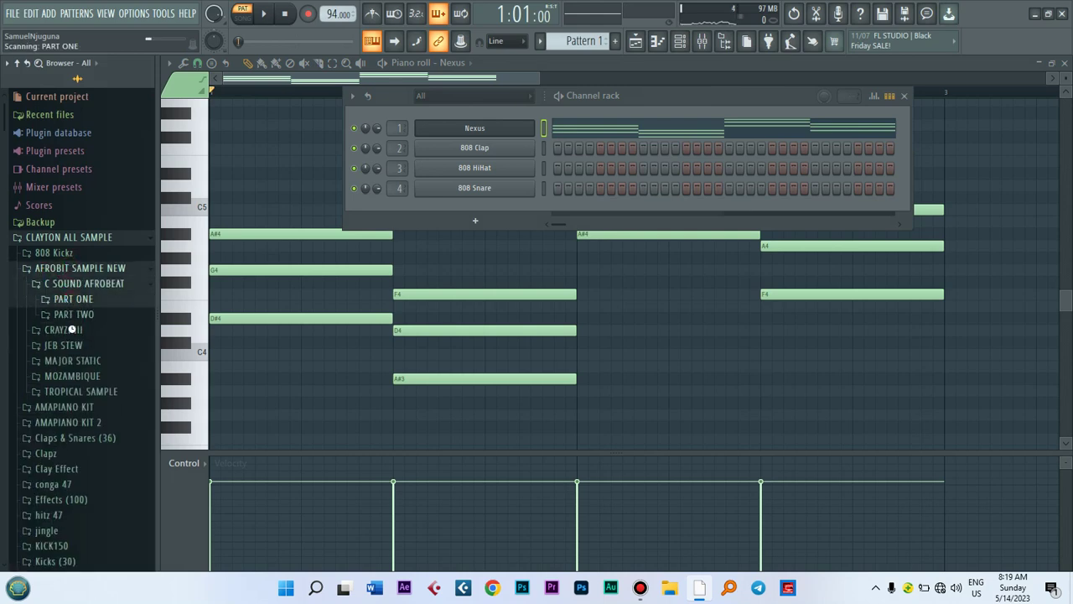
click(78, 394)
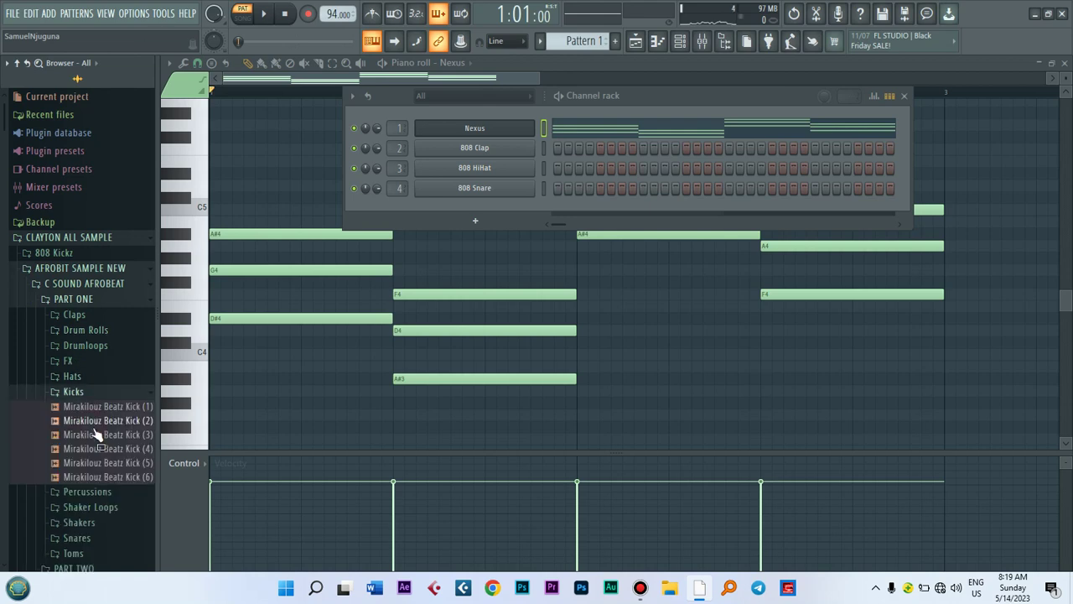
scroll(579, 40, down, 1)
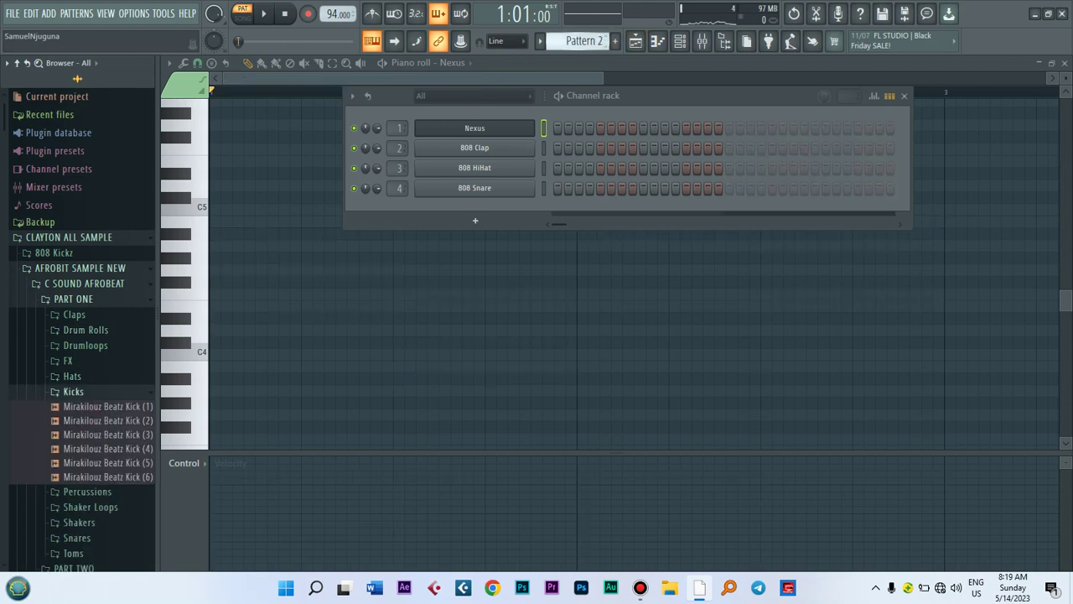
Audition the six kick samples and replace the 808 Clap channel with Mirakilouz Beatz Kick (3).
click(102, 421)
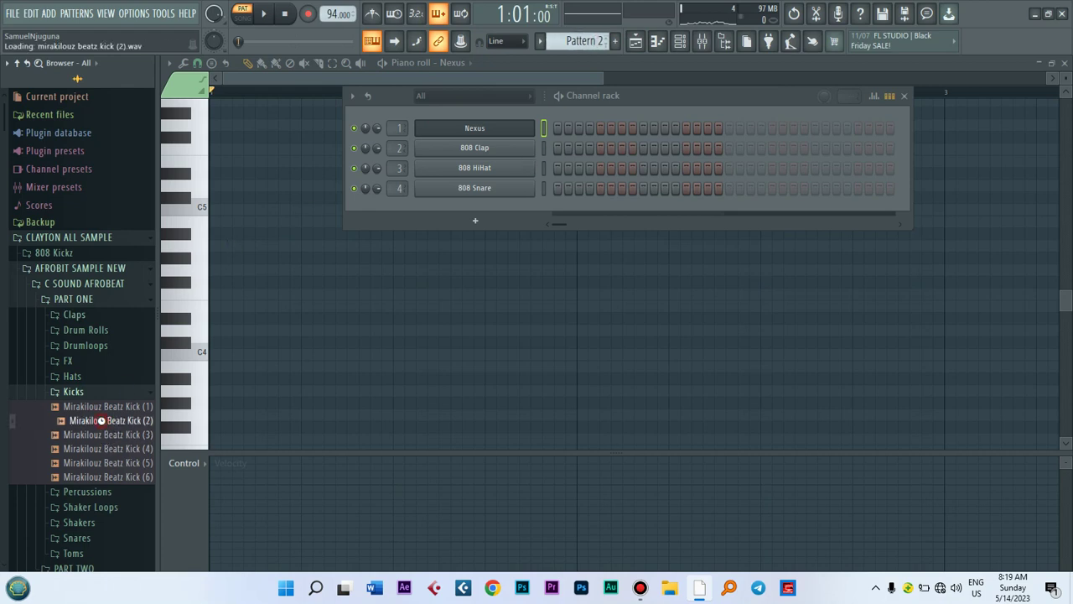
click(101, 407)
click(102, 420)
click(107, 434)
click(108, 449)
click(103, 462)
click(104, 476)
click(92, 434)
drag(91, 435, 495, 149)
Fill the Mirakilouz Beatz Kick (3) channel with a hit on each 4 steps.
right_click(508, 151)
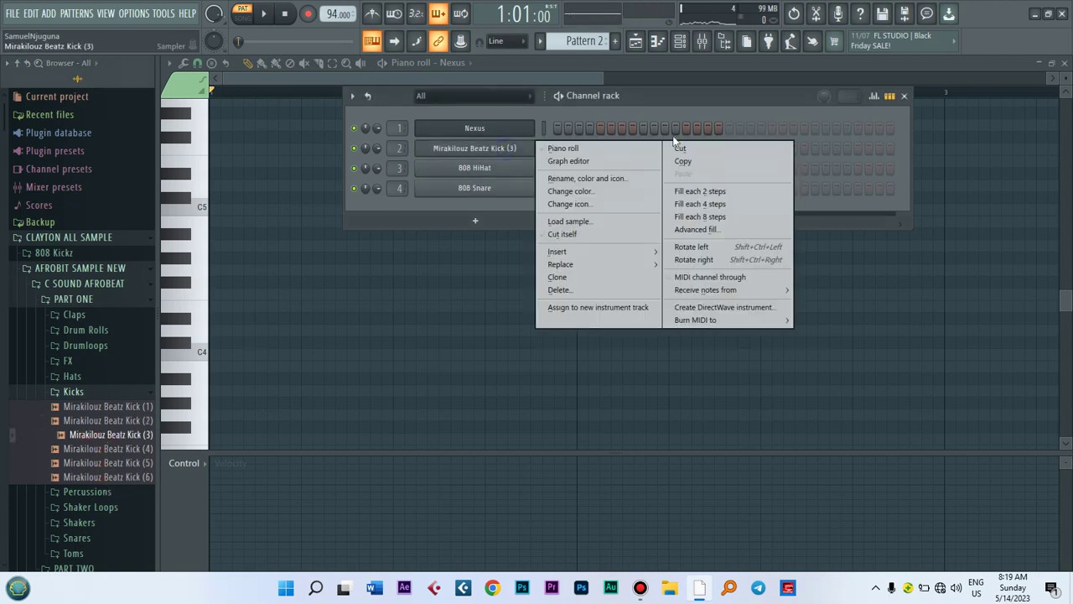
click(756, 123)
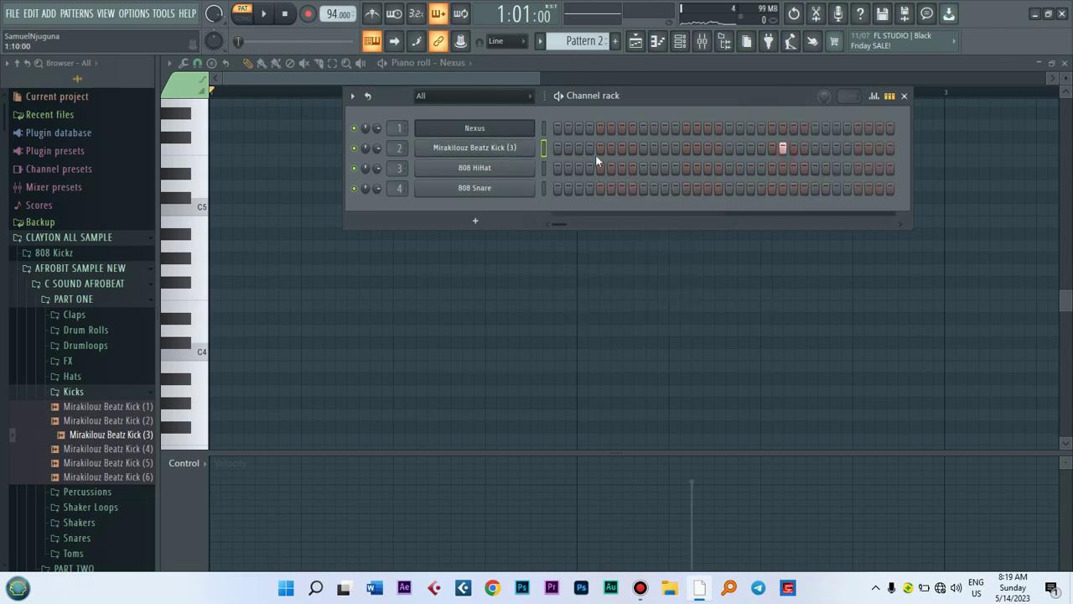
right_click(505, 151)
click(725, 205)
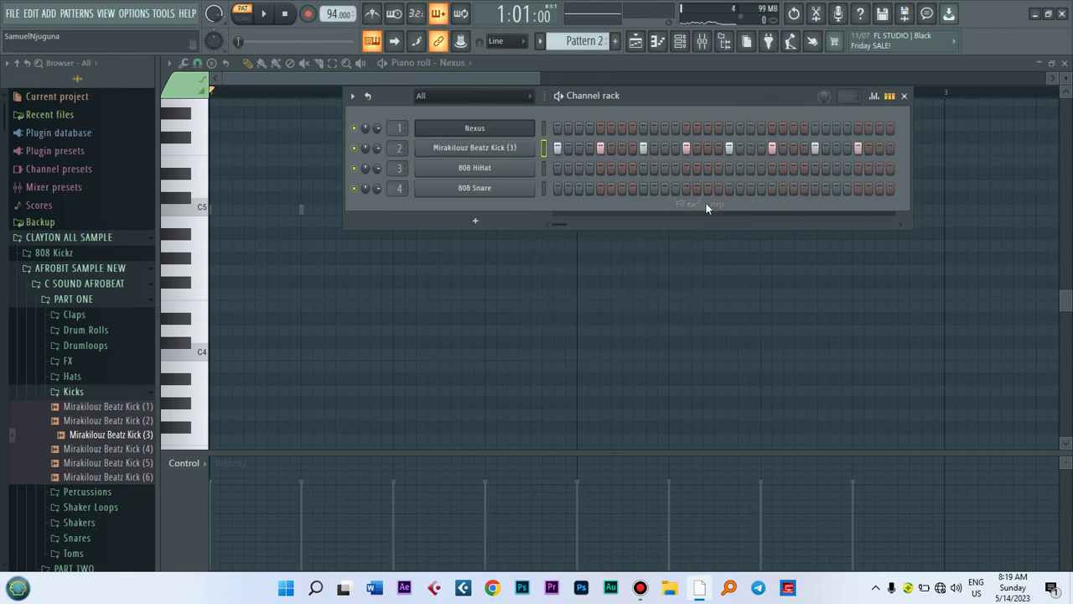
Audition samples in the Percussions folder and replace the 808 HiHat channel with Mirakilouz Beatz Perc (3).
click(72, 391)
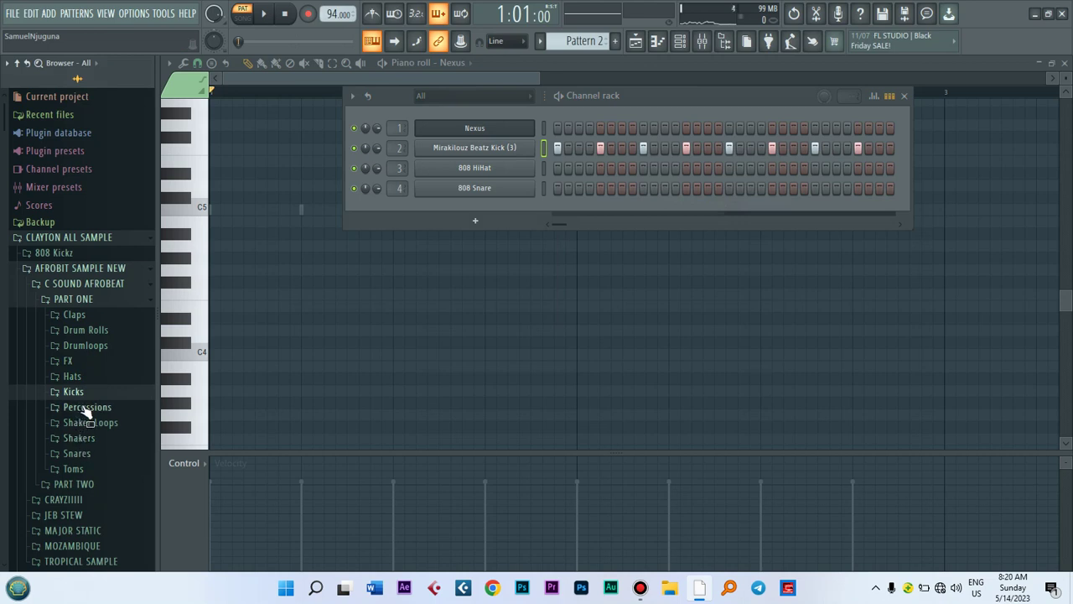
click(83, 406)
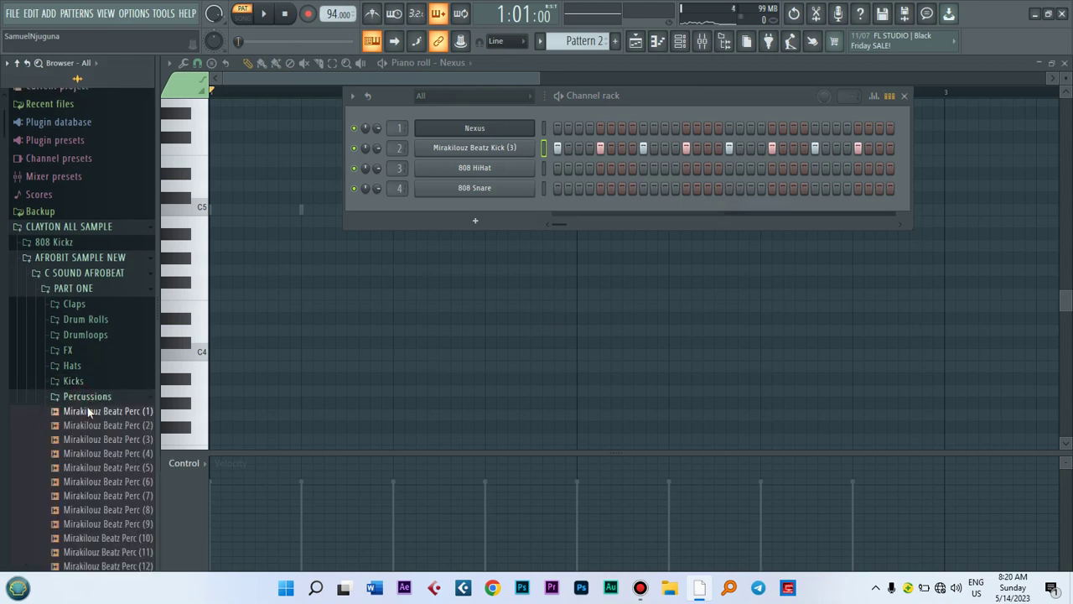
click(105, 494)
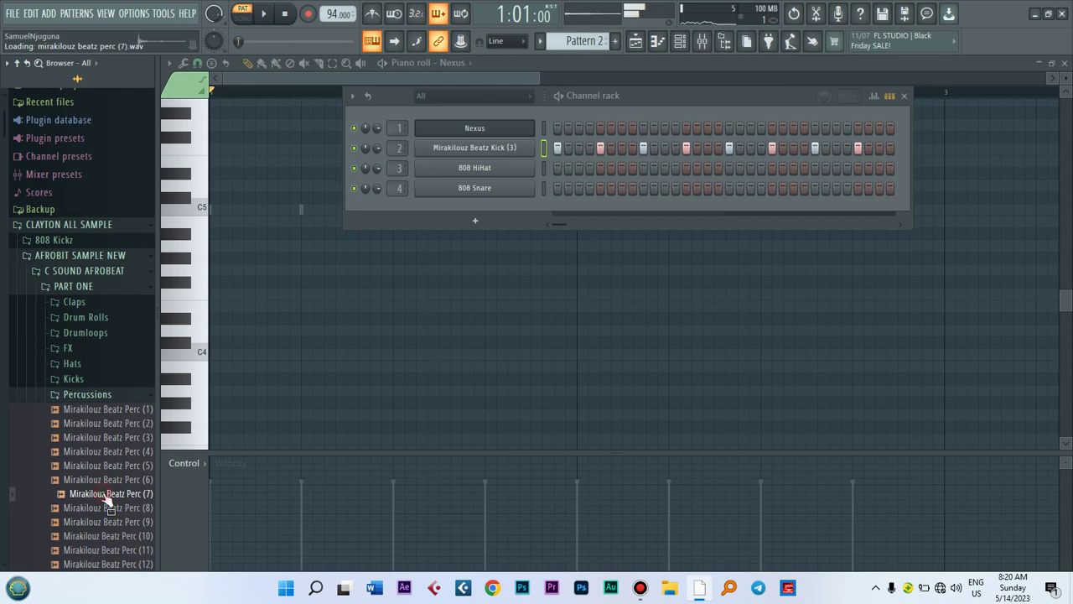
click(101, 438)
click(103, 466)
click(102, 478)
click(103, 451)
click(103, 437)
click(102, 423)
click(99, 410)
click(104, 438)
click(104, 452)
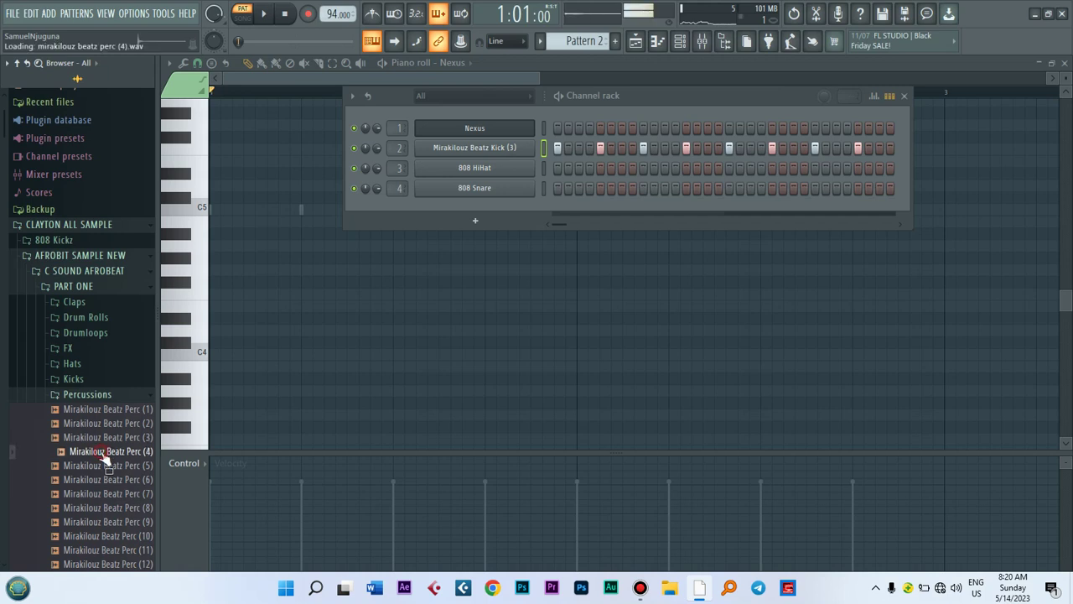
click(100, 439)
drag(98, 443, 496, 172)
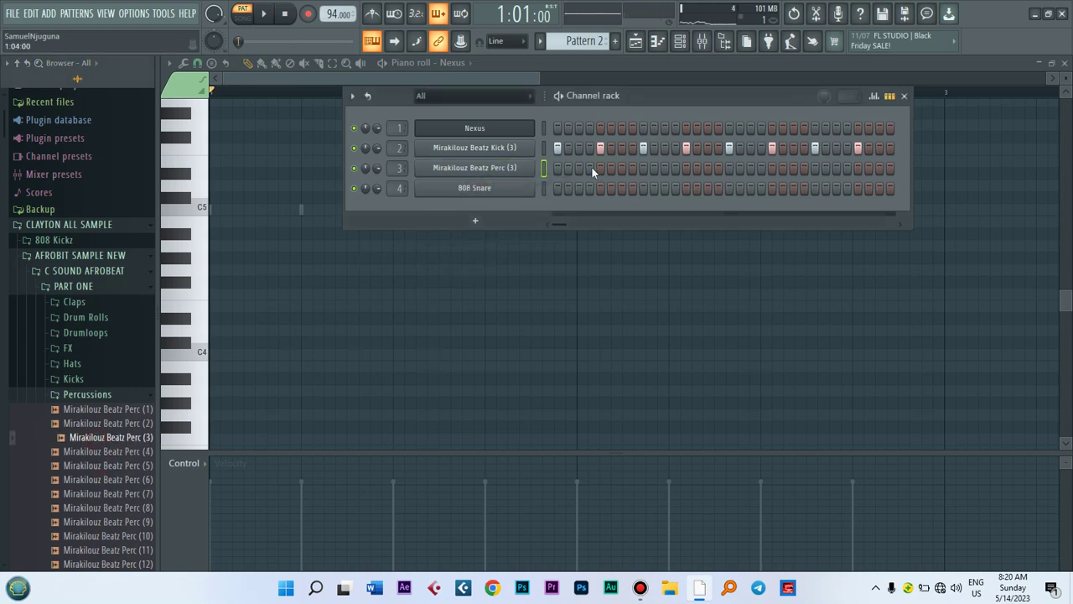
Program Perc (3) hits on steps 4, 7, 12, 15, 20, 23, 28 and 31, playing the groove along the way.
click(589, 168)
click(621, 171)
key(space)
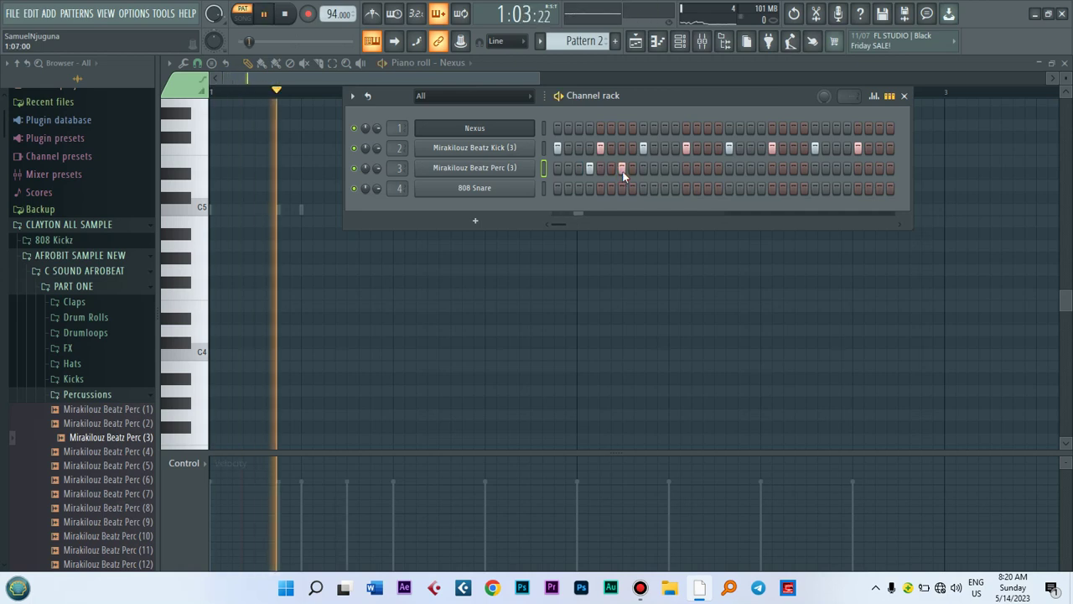
key(space)
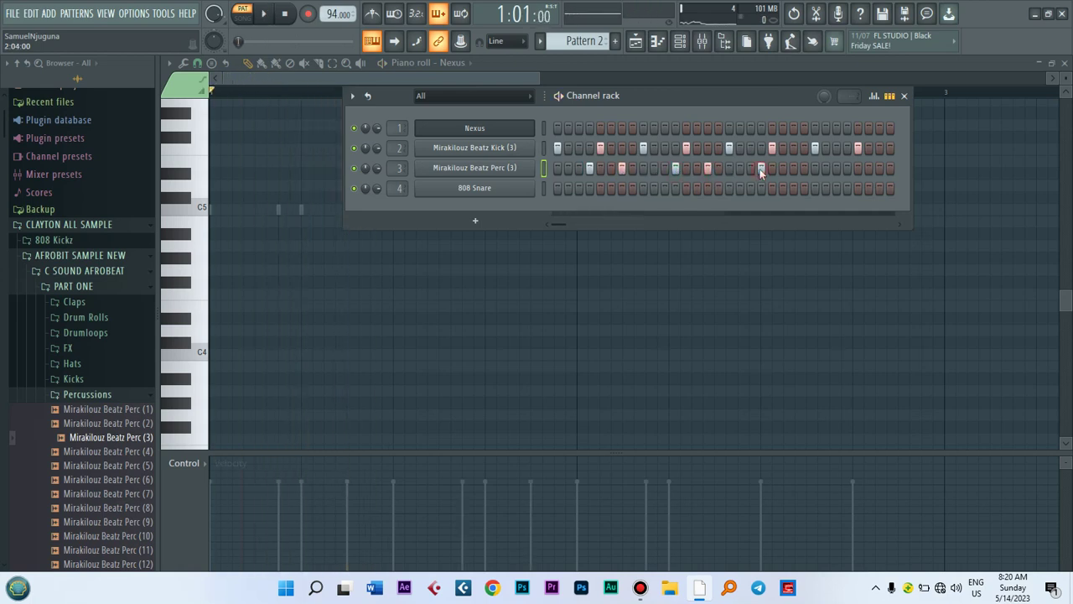
click(794, 169)
click(848, 168)
click(878, 169)
Replace the 808 Snare channel with Mirakilouz Beatz Perc (6), with hits on steps 15 and 31, and play the pattern.
click(88, 410)
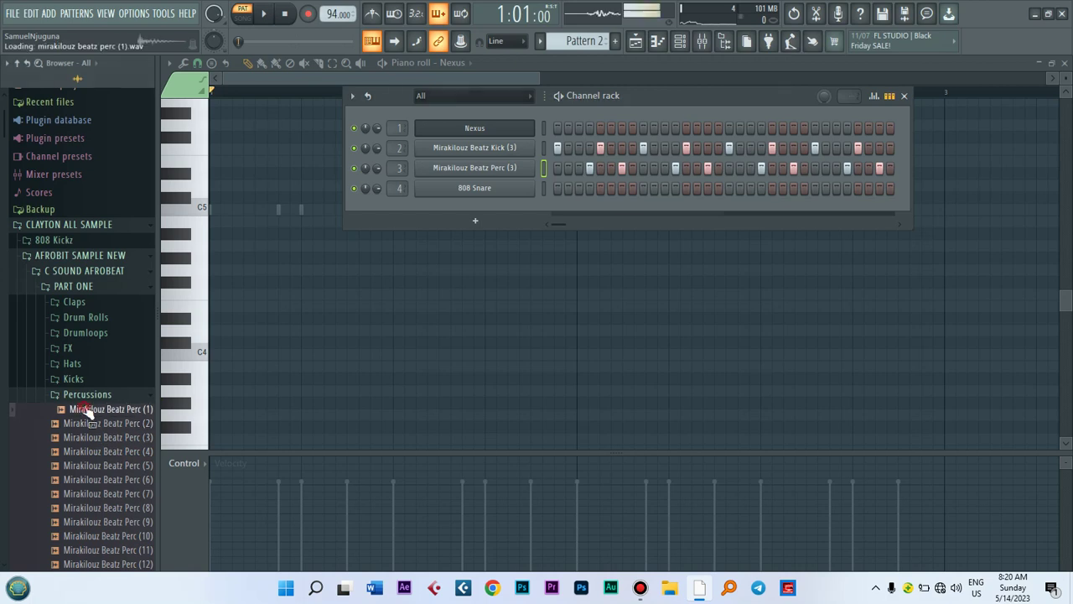
click(84, 480)
click(101, 522)
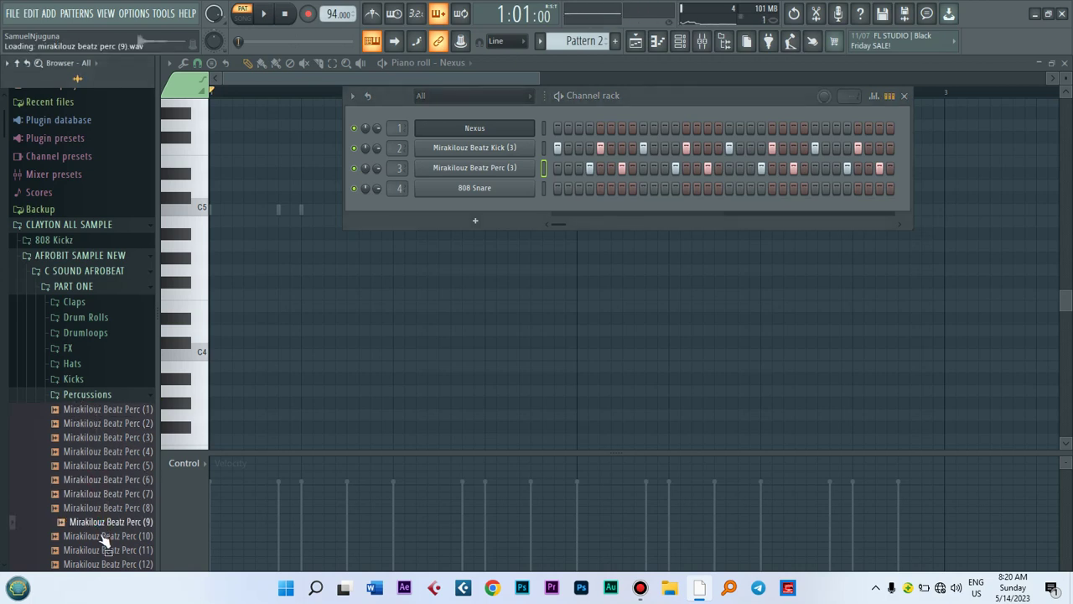
click(96, 483)
drag(95, 487, 475, 188)
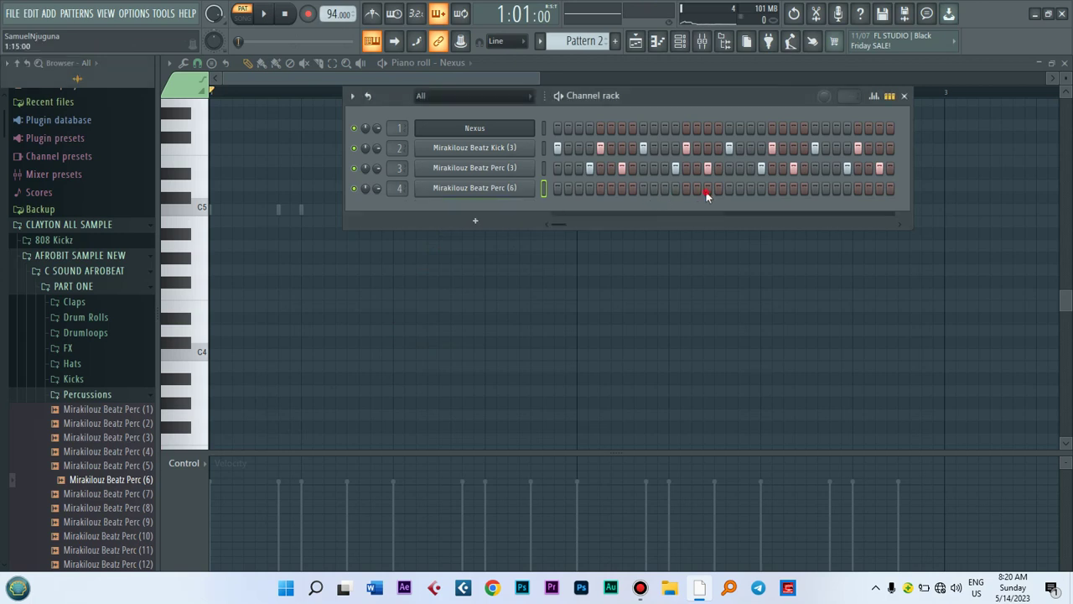
key(space)
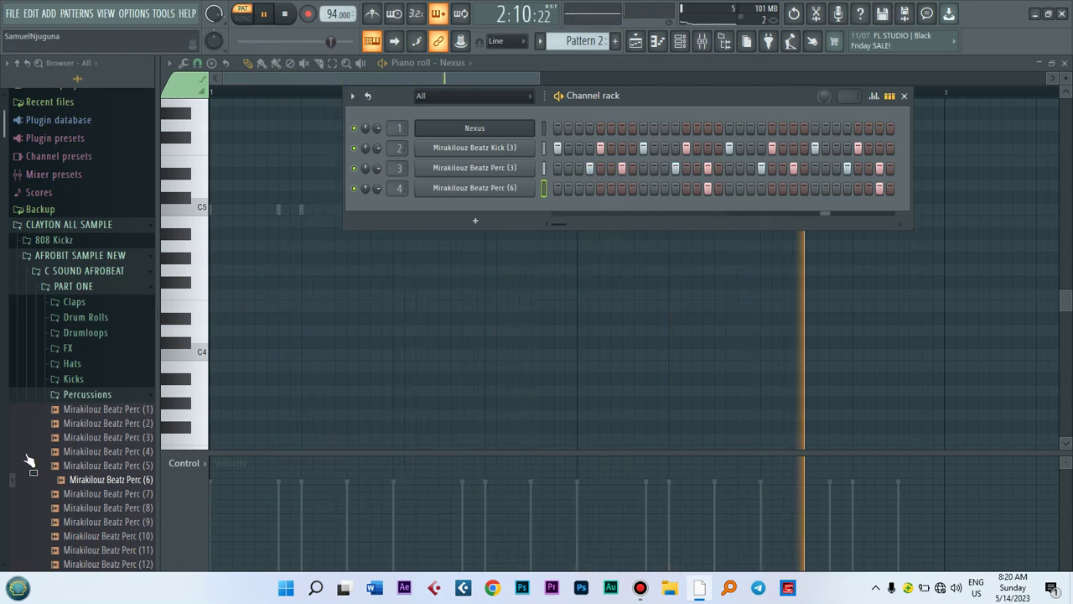
key(space)
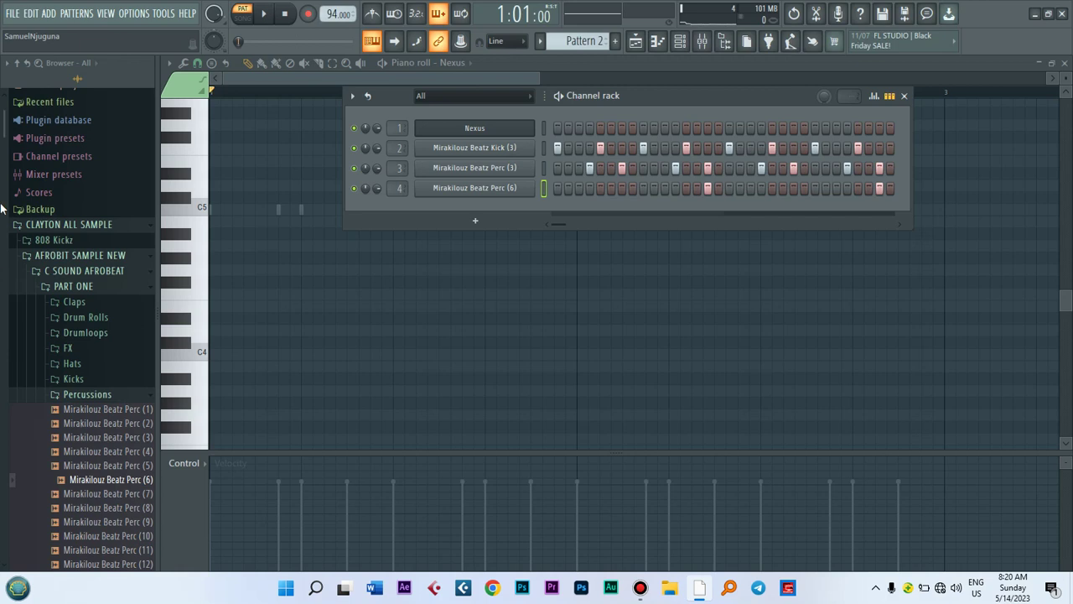
Audition the remaining percussion samples and add Mirakilouz Beatz Perc (12) as a new channel below Perc (6).
drag(2, 128, 3, 202)
click(102, 389)
click(101, 403)
click(100, 415)
click(102, 387)
click(100, 416)
click(101, 373)
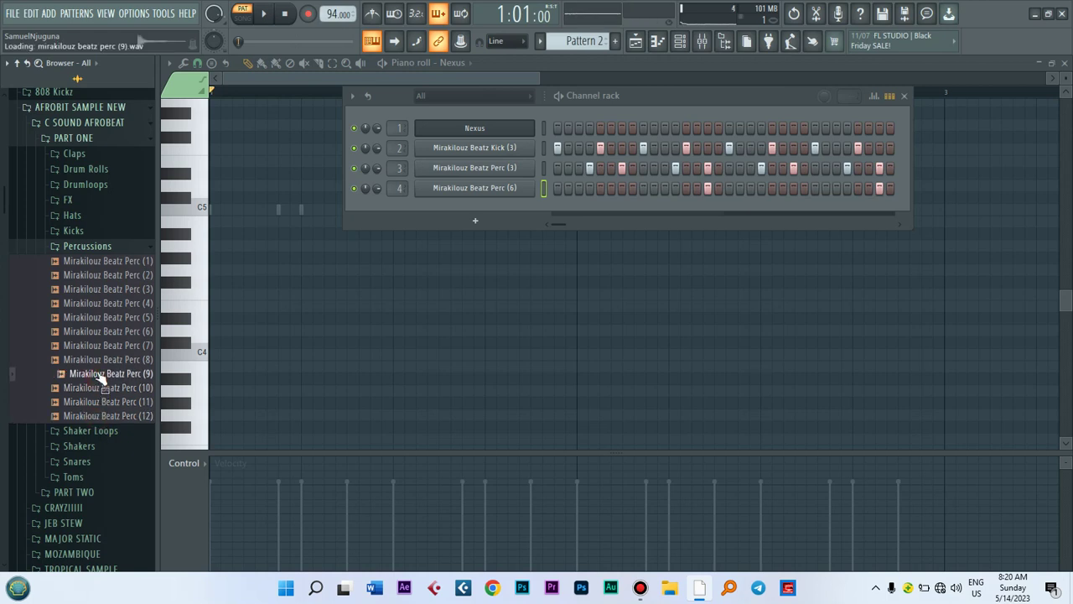
click(100, 359)
click(97, 349)
click(94, 331)
click(92, 318)
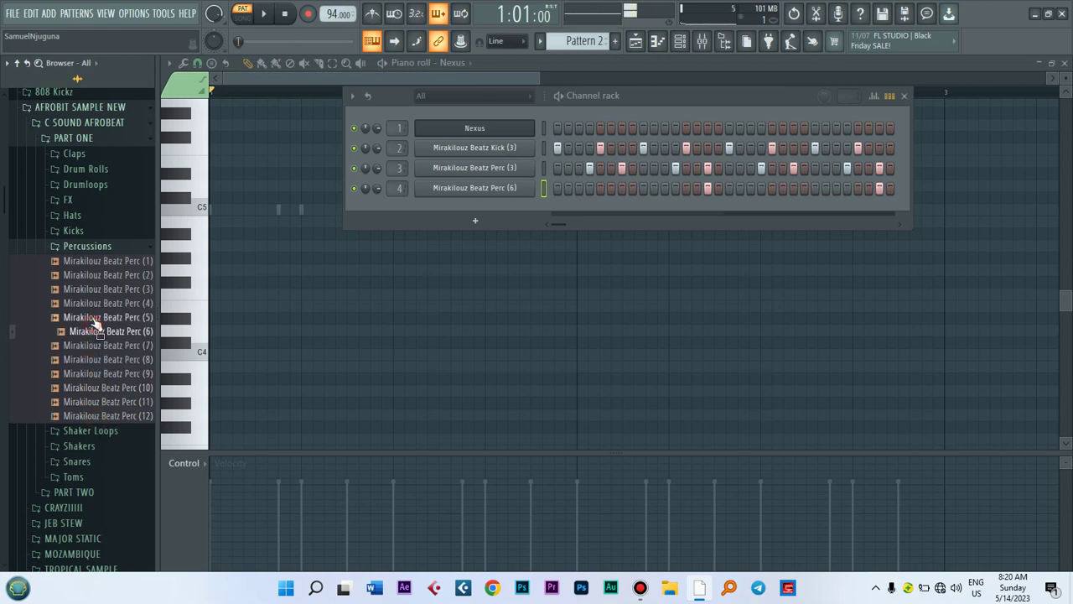
click(99, 416)
drag(98, 421, 586, 211)
Add Perc (12) hits on steps 3 and 19, and adjust the volumes of Perc (12), to about 38%, and Perc (6) during playback.
click(579, 208)
key(space)
key(space)
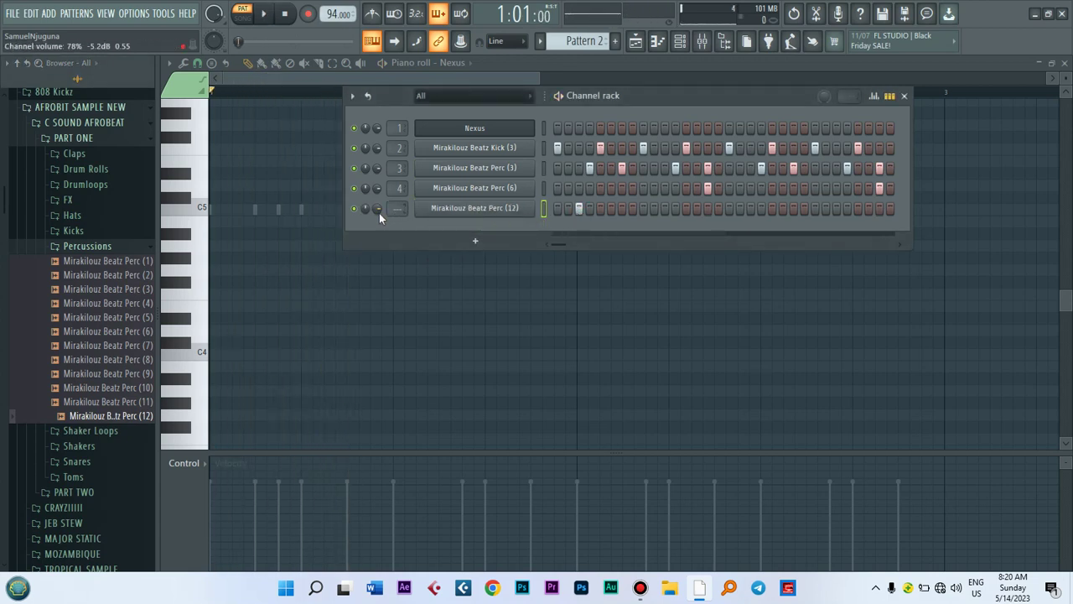
key(space)
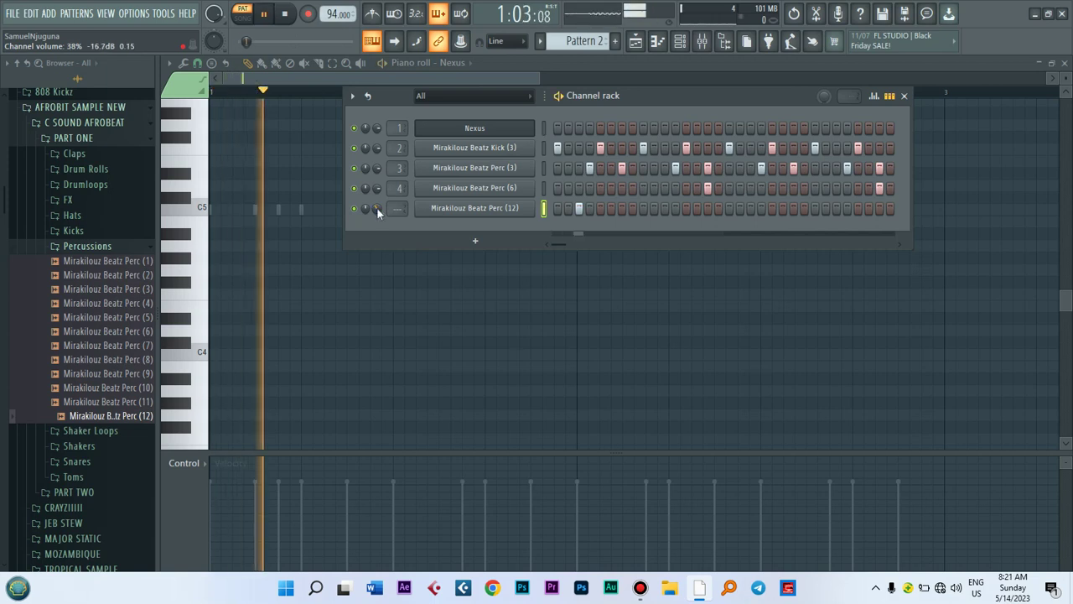
click(753, 208)
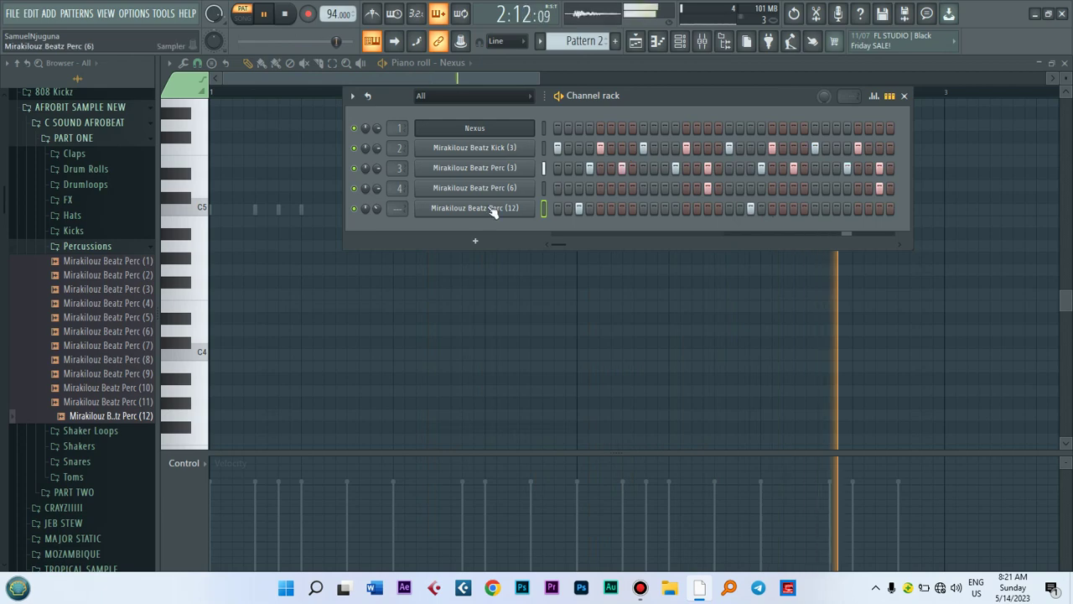
drag(376, 187, 376, 199)
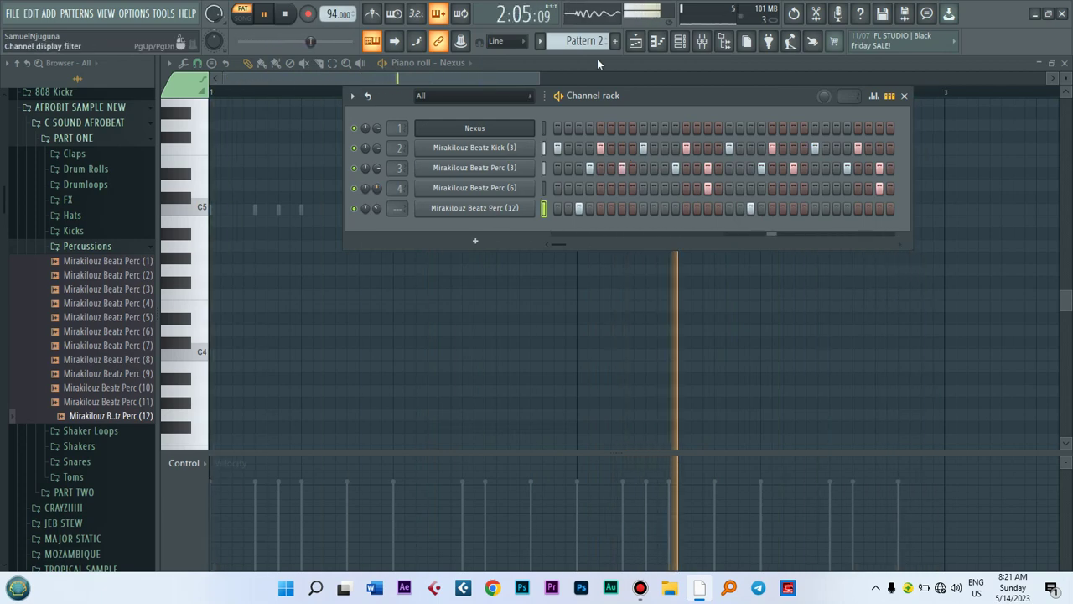
Stop playback and place Pattern 2 on Track 2 at bar 1 of the playlist, with a duplicate directly after it.
click(636, 42)
key(space)
click(385, 163)
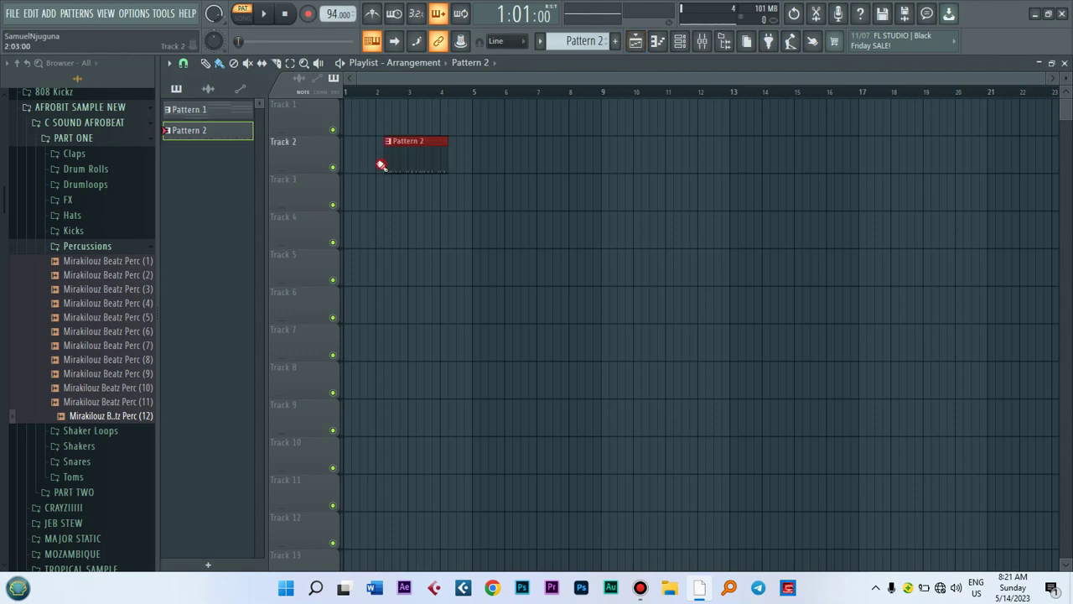
drag(390, 158, 344, 172)
key(ctrl+b)
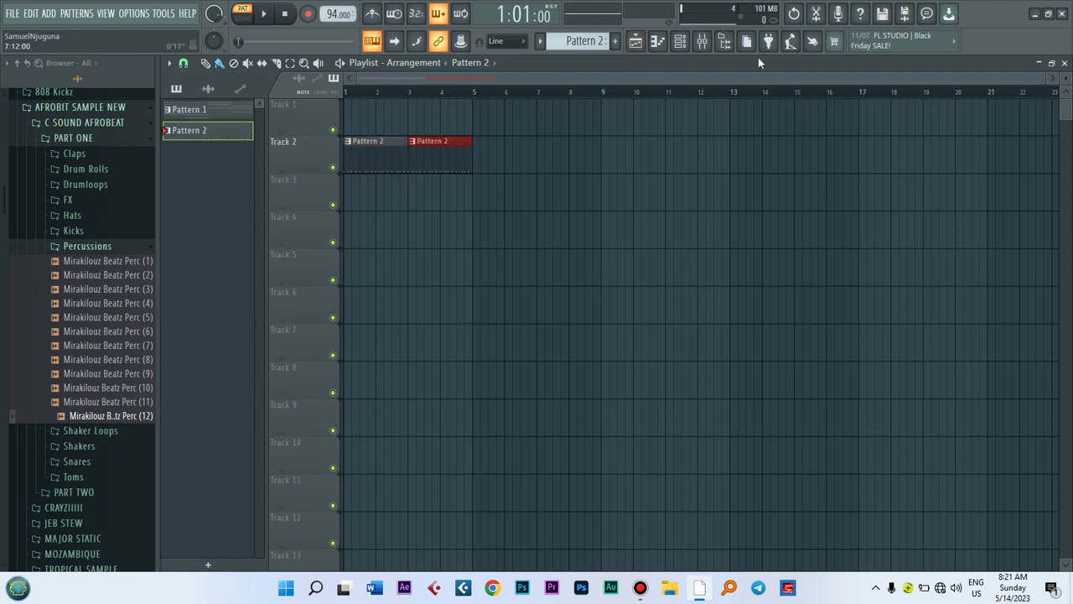
Place Pattern 1 on Track 1 at bar 1 and duplicate the clip directly after it.
scroll(584, 40, up, 1)
click(549, 105)
drag(560, 126, 358, 131)
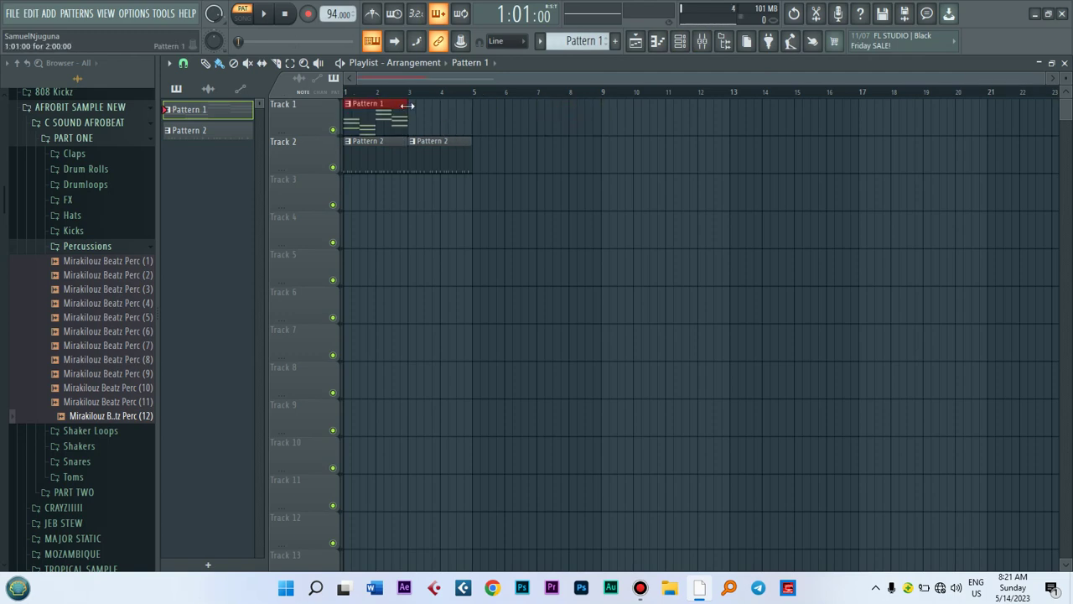
key(ctrl+b)
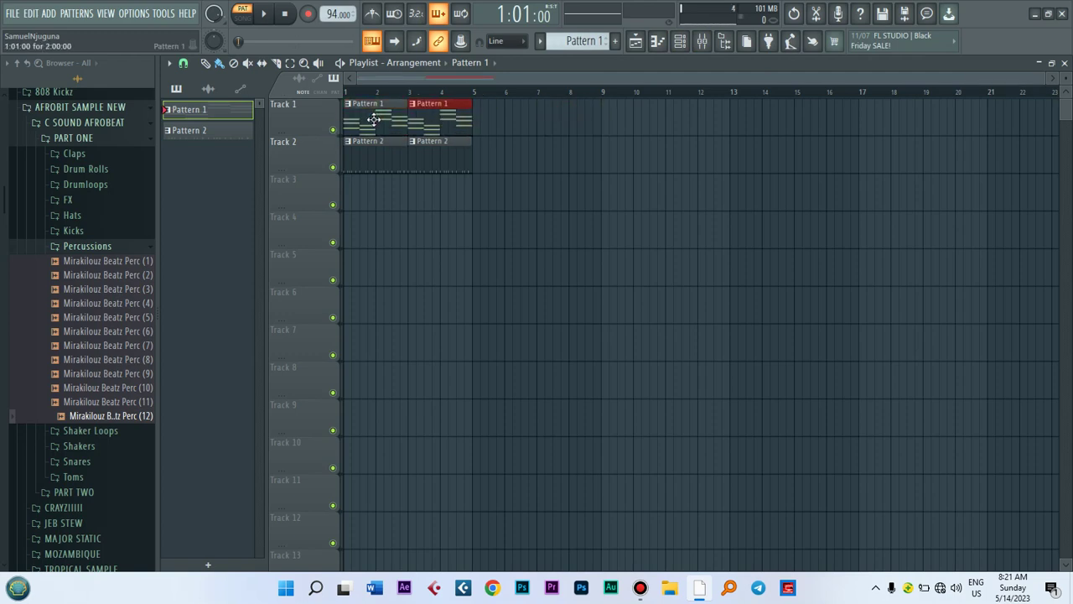
Show Pattern 1's Nexus chords in the piano roll, set playback to song mode and play the arrangement.
double_click(373, 120)
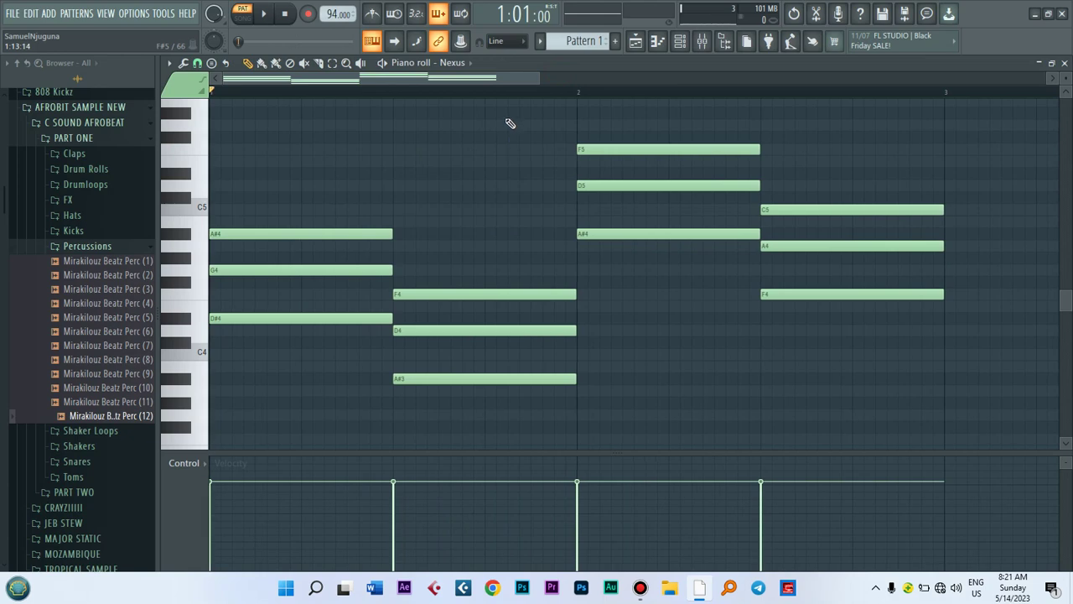
drag(537, 79, 584, 78)
key(space)
key(space)
key(l)
key(space)
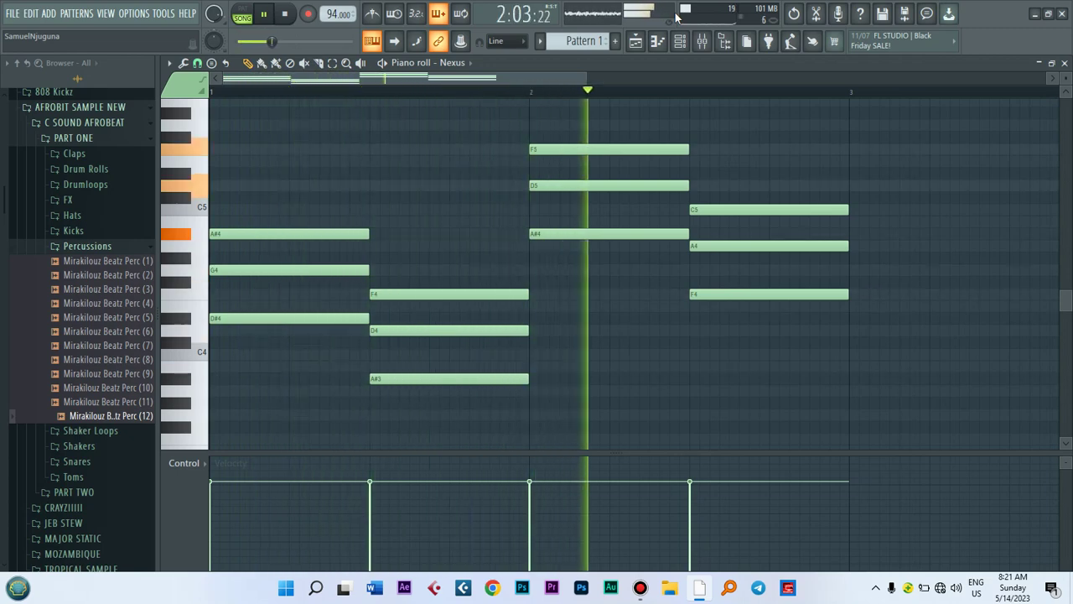
key(space)
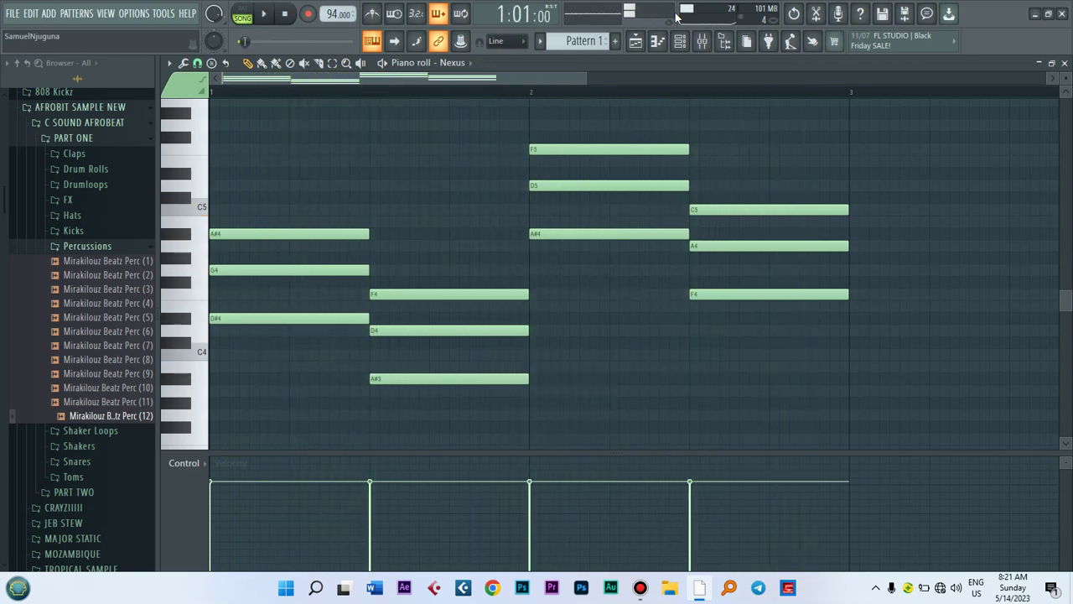
Lower the Nexus channel volume to about 51% while playing the song.
click(681, 42)
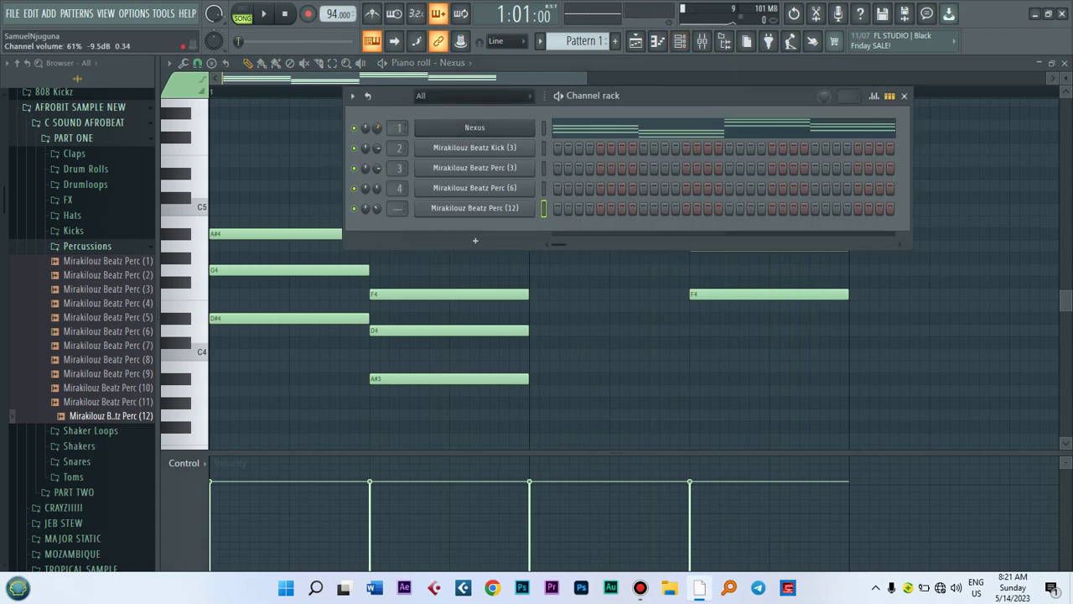
key(space)
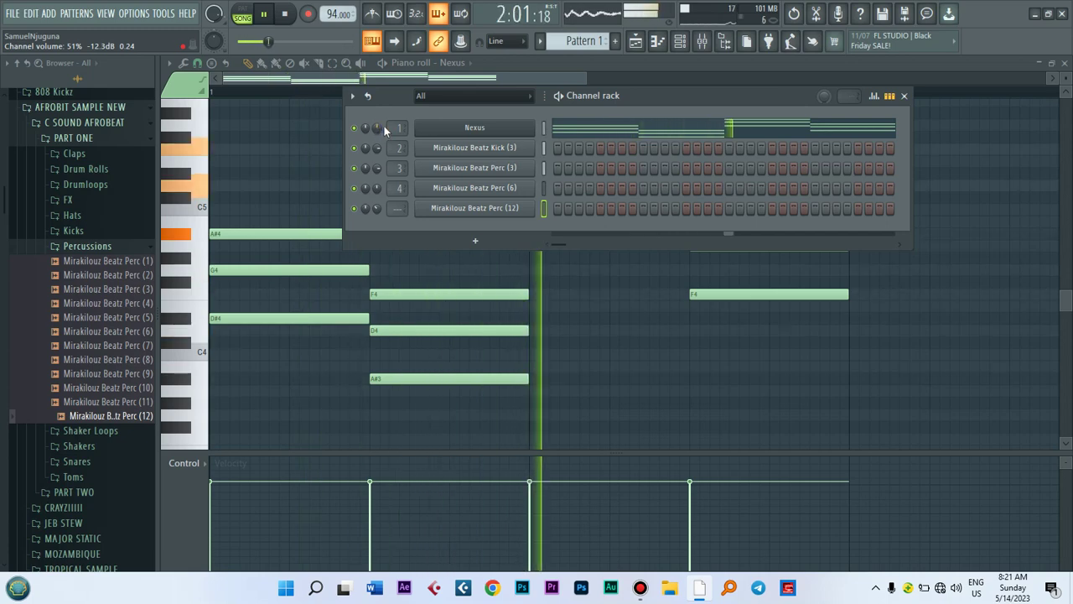
click(604, 133)
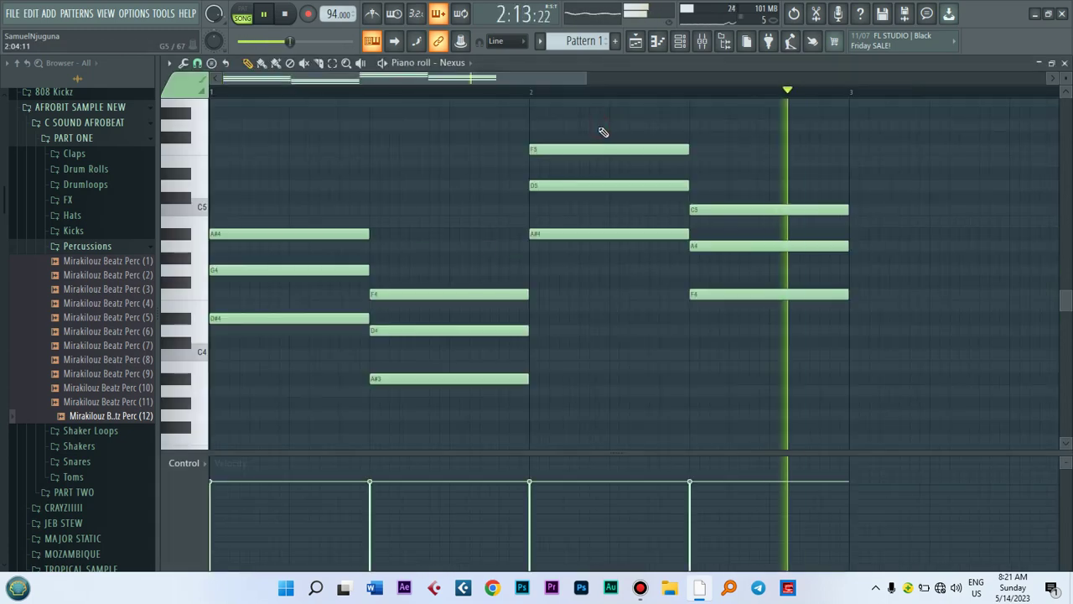
key(space)
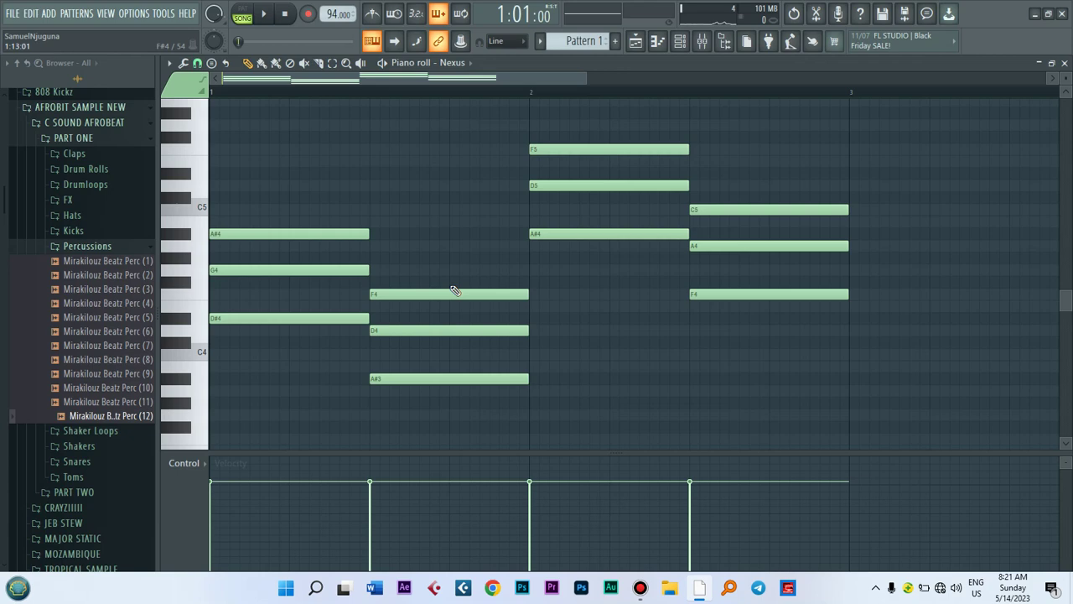
Play the song while following the Nexus chords in the piano roll.
drag(586, 79, 694, 86)
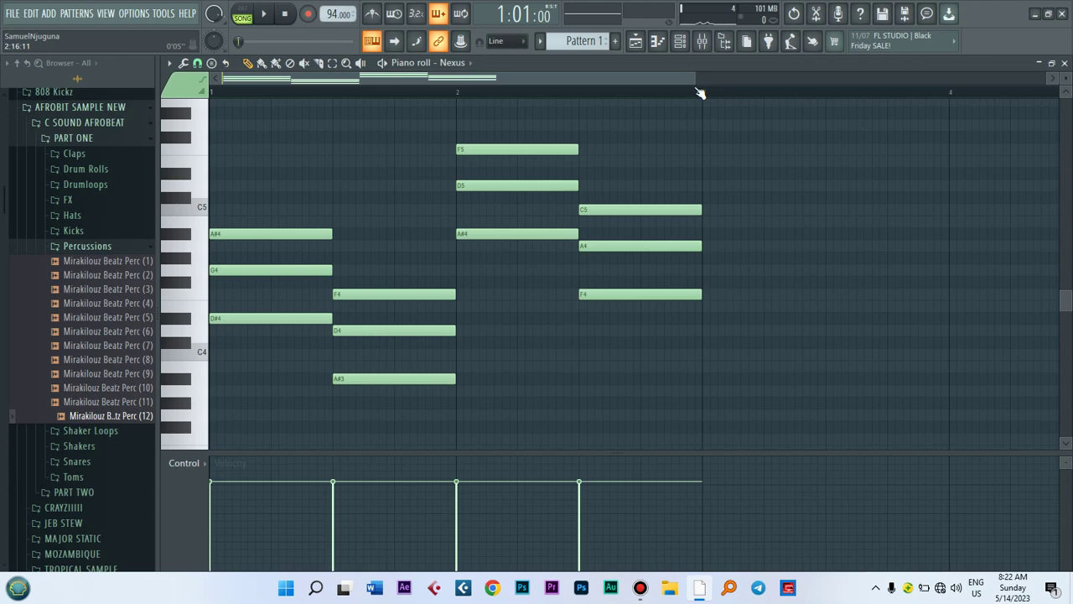
key(space)
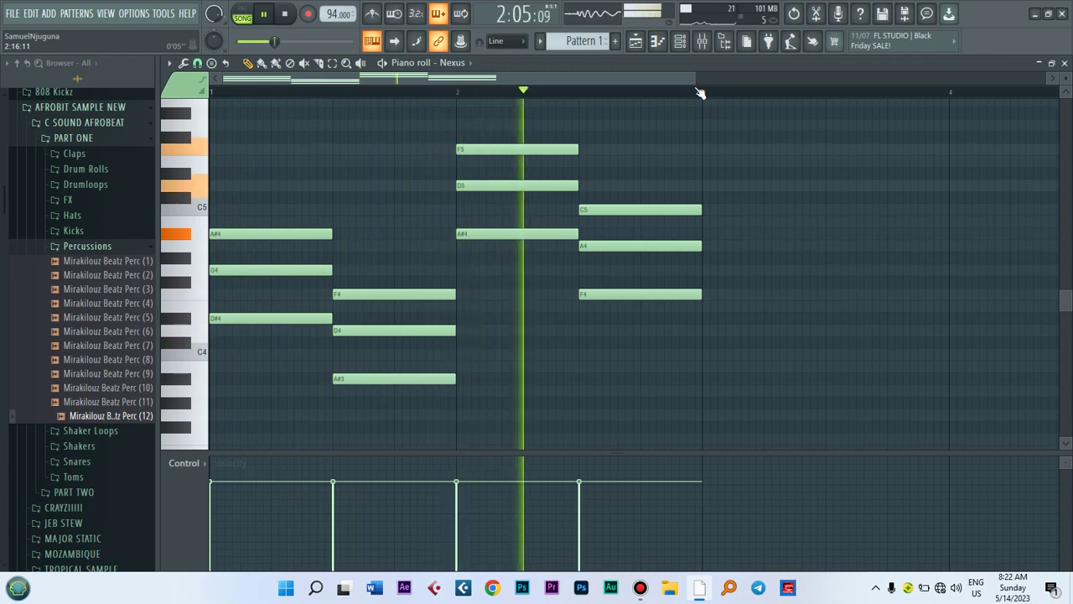
drag(673, 407, 236, 135)
key(space)
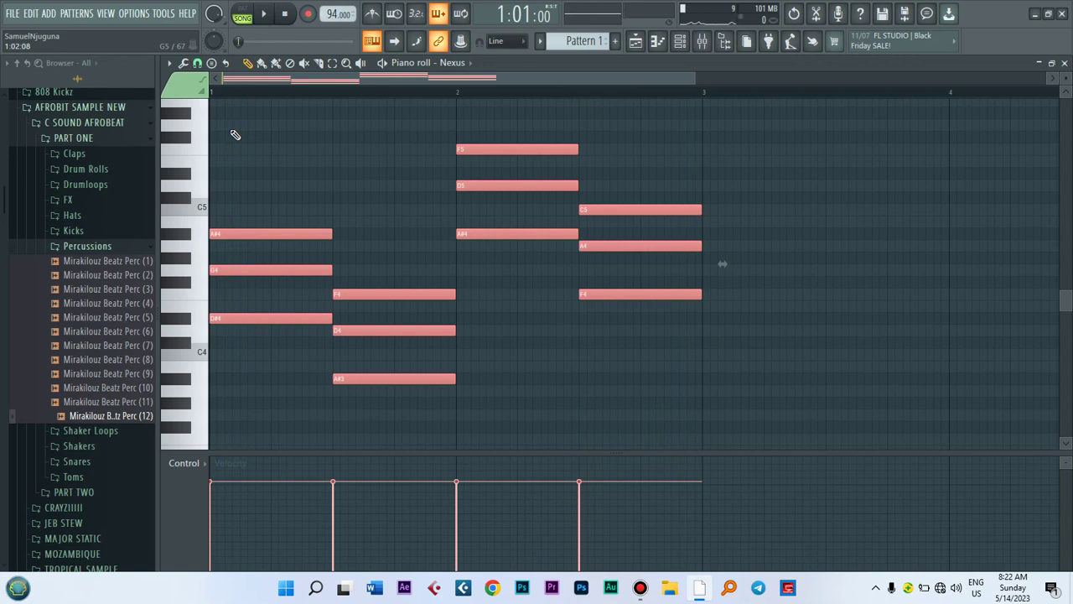
click(352, 186)
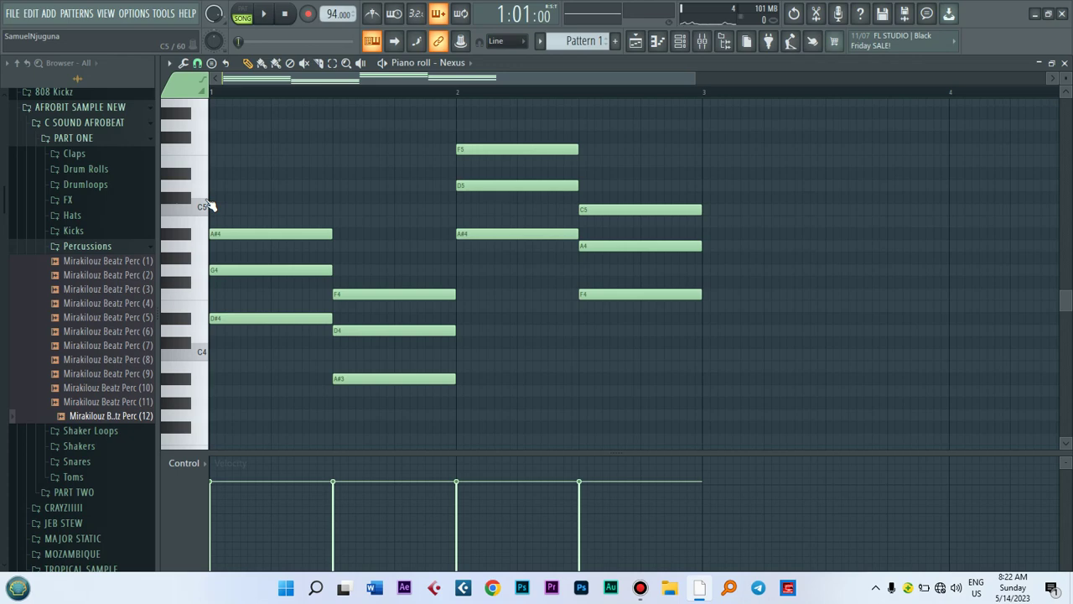
click(196, 148)
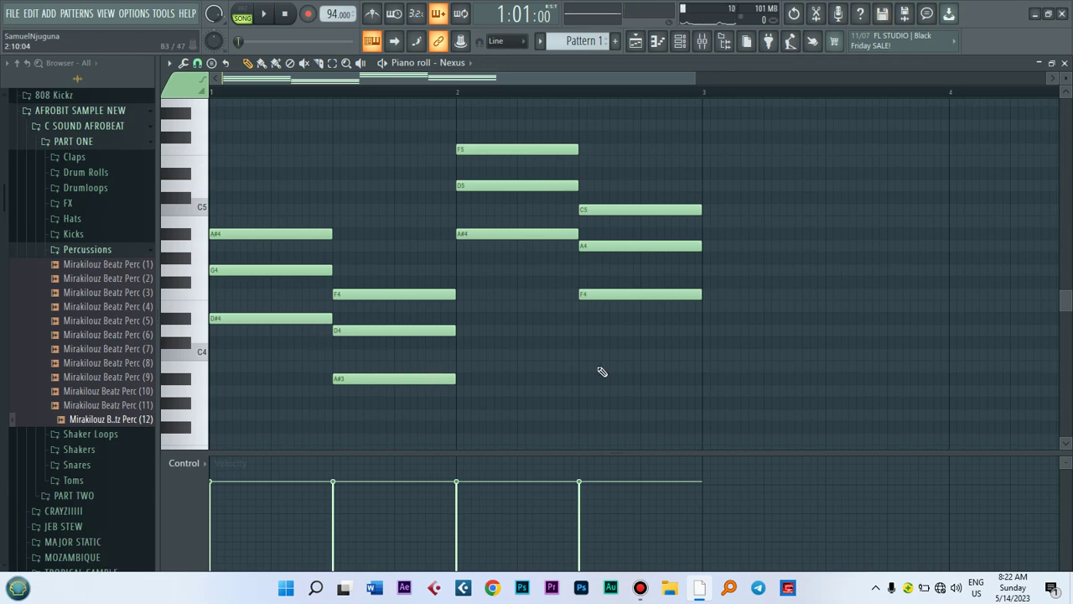
Copy all the Nexus chord notes one octave up and play the doubled chords.
drag(667, 408, 232, 149)
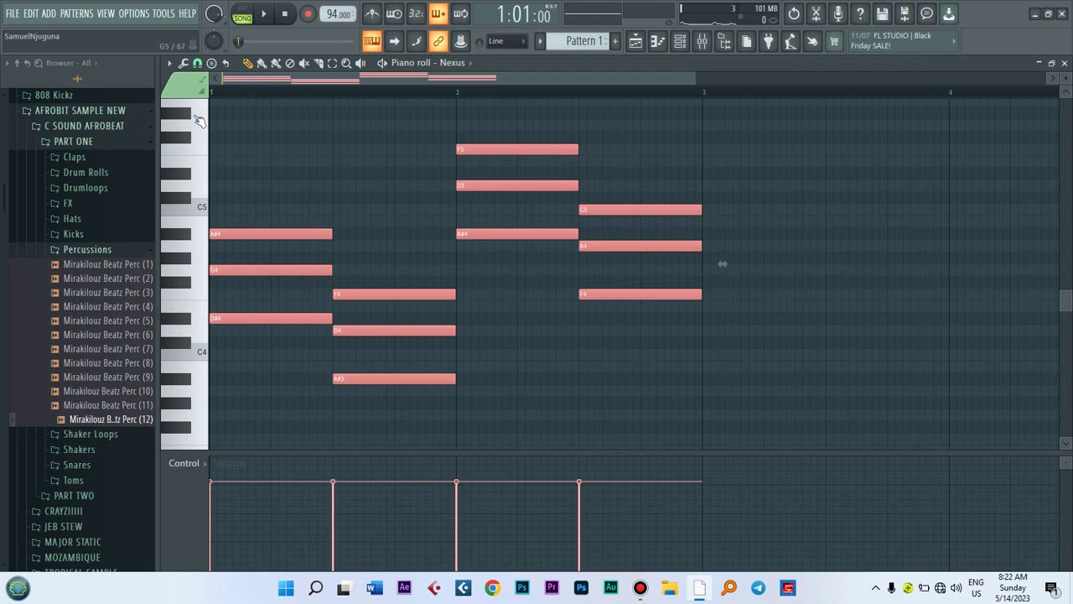
mouse_move(239, 235)
mouse_down()
mouse_move(259, 96)
mouse_move(227, 139)
mouse_move(230, 280)
mouse_move(224, 237)
mouse_up()
drag(242, 286, 239, 164)
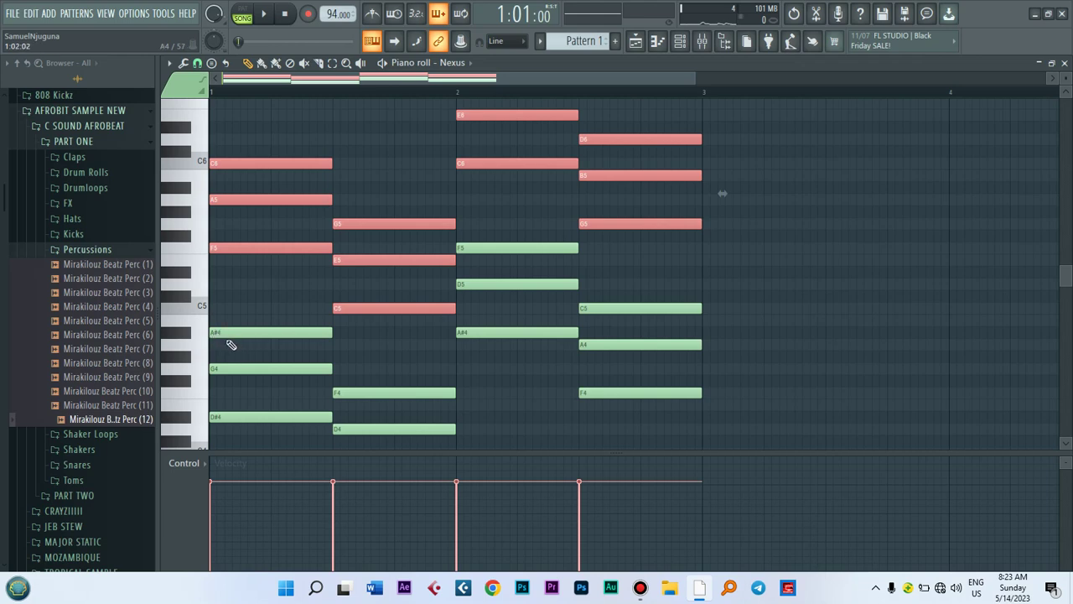
click(239, 163)
drag(239, 152, 232, 190)
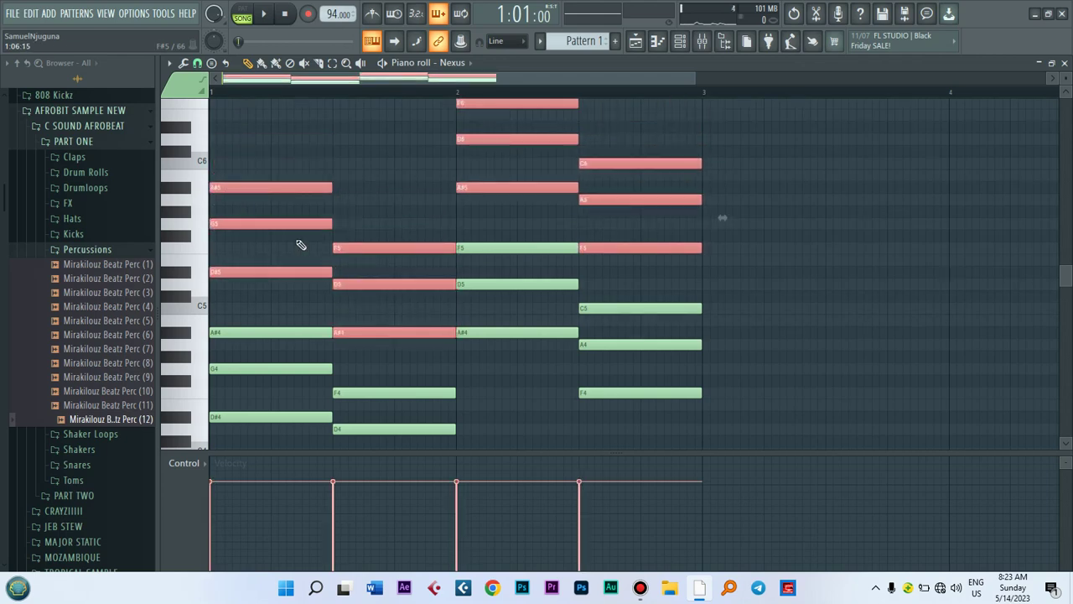
key(space)
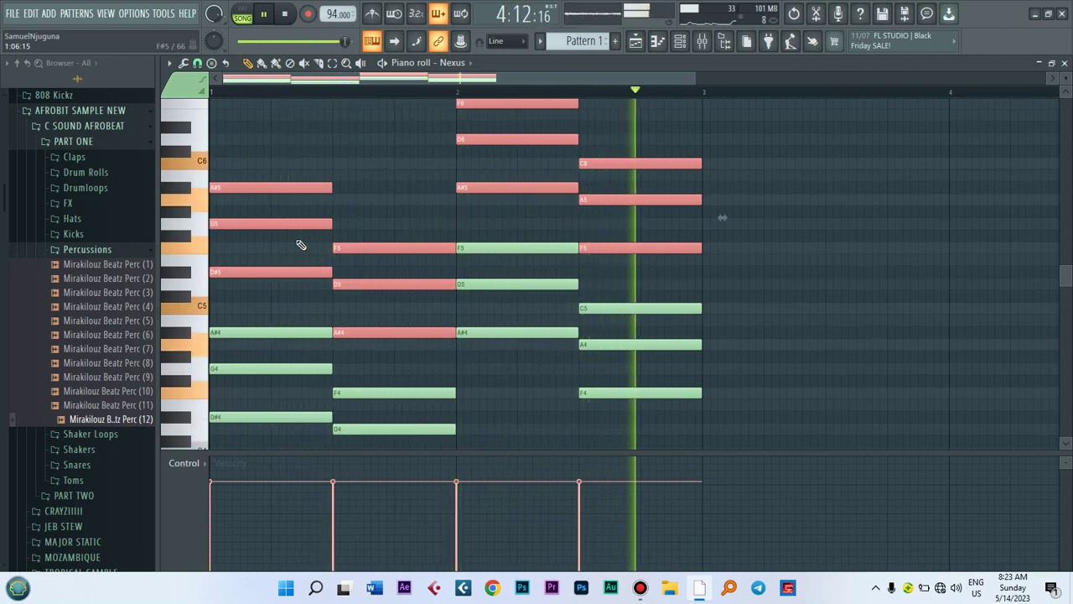
key(space)
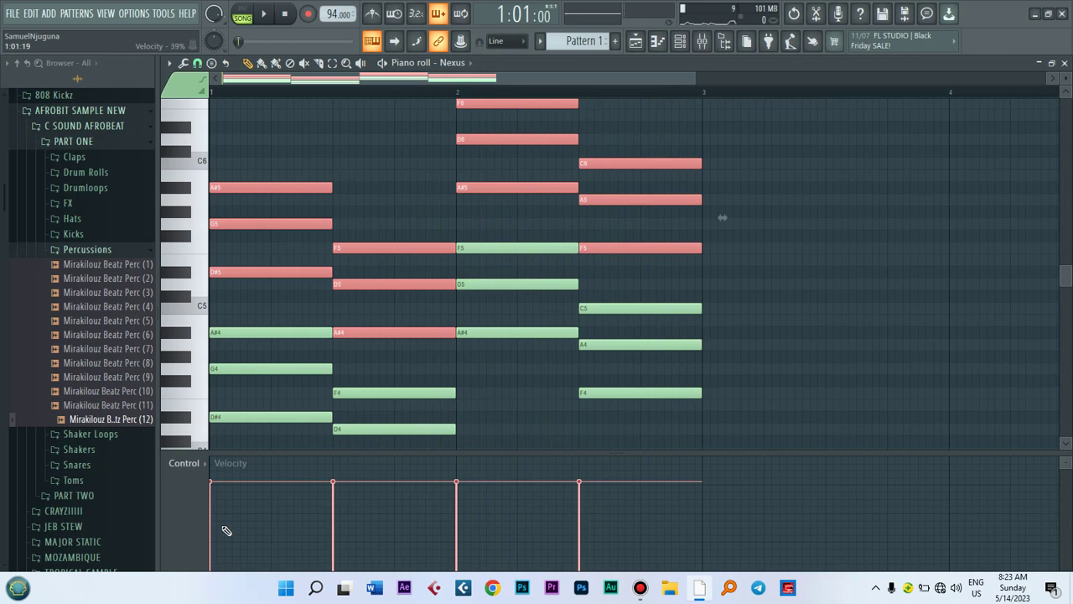
Reduce the velocity of the four octave-up chords to about 41% and play the song.
click(224, 523)
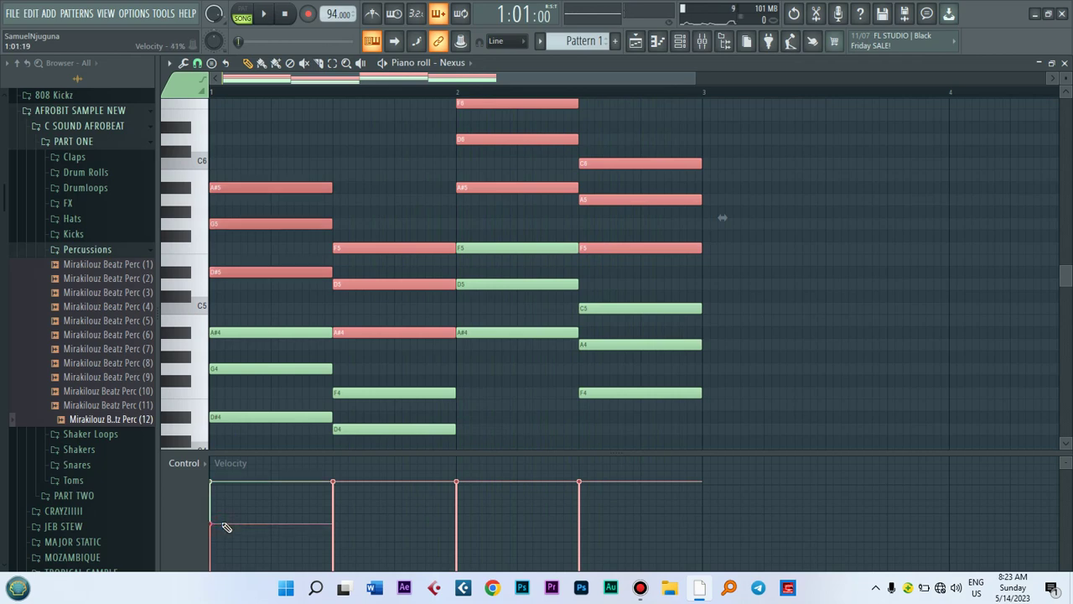
click(350, 528)
click(470, 524)
click(578, 523)
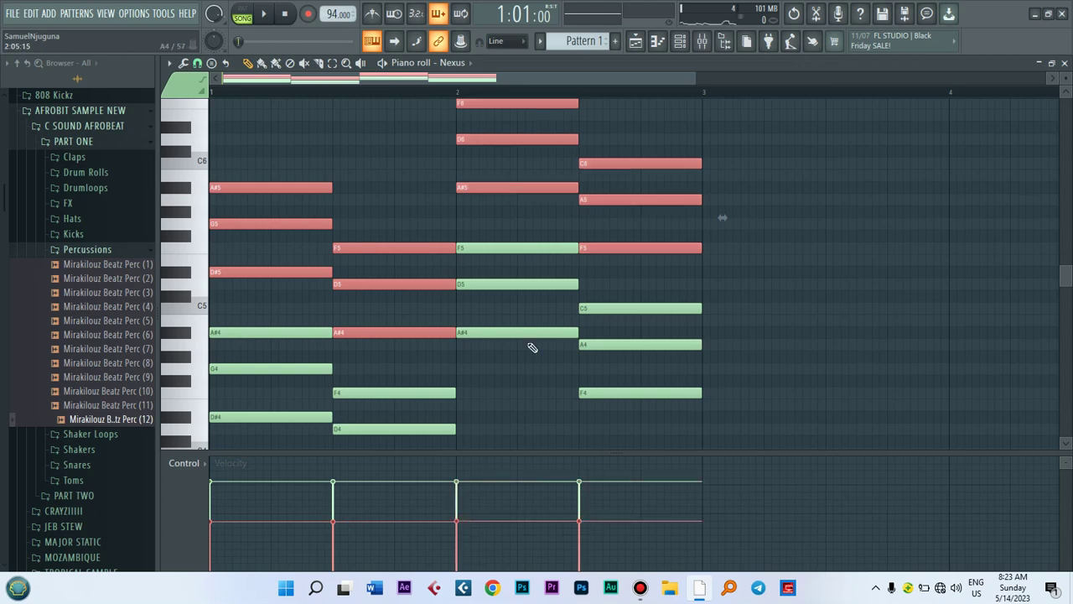
key(space)
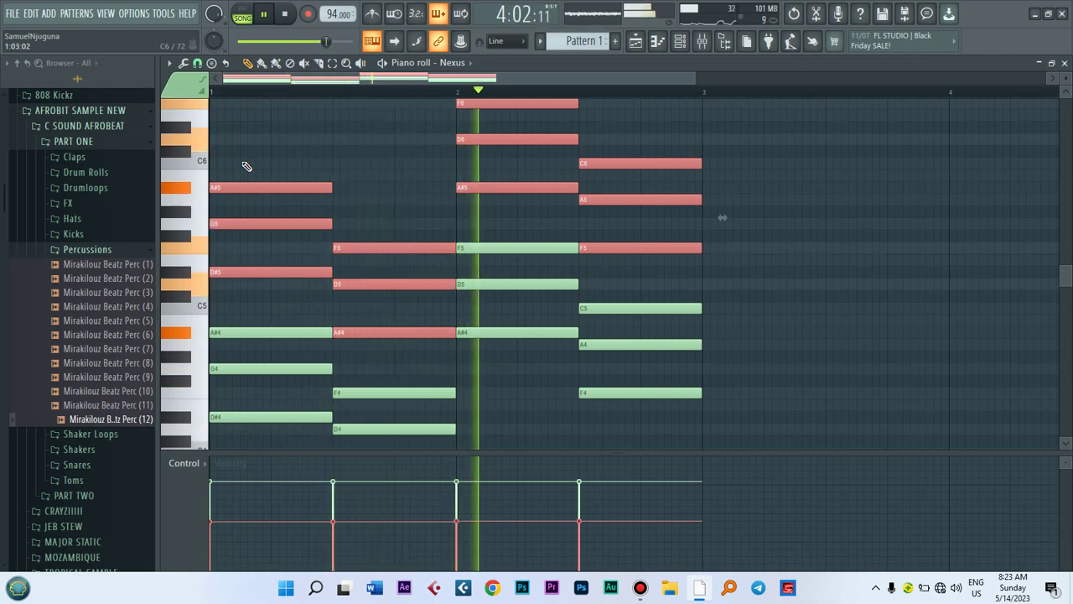
key(space)
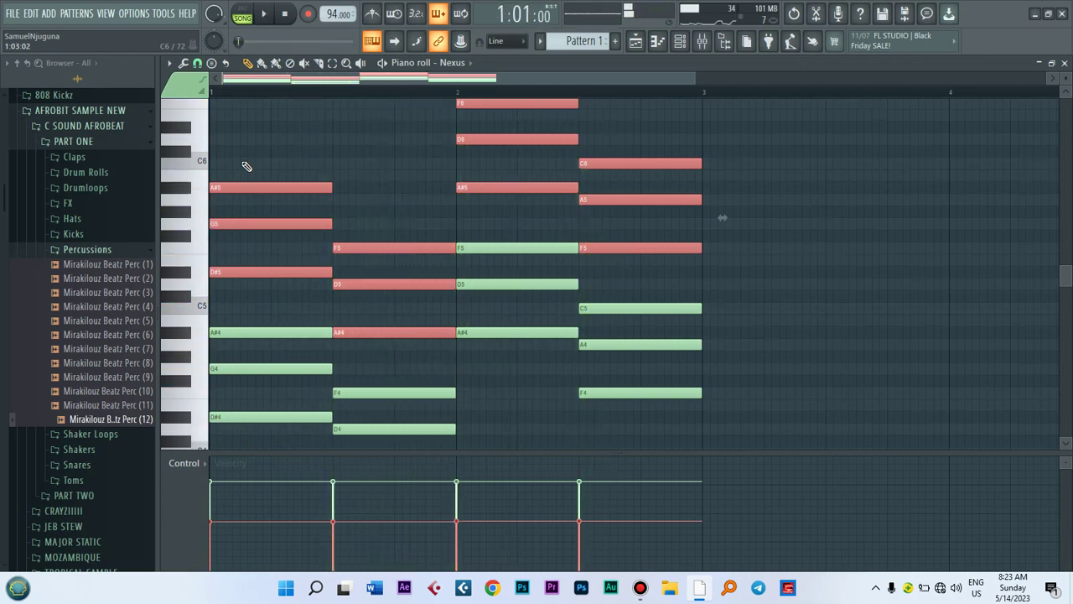
Copy the selected chords another octave up, with A#6 topping the first chord, and reduce the copies' velocity to the minimum.
scroll(251, 150, up, 3)
drag(257, 70, 250, 234)
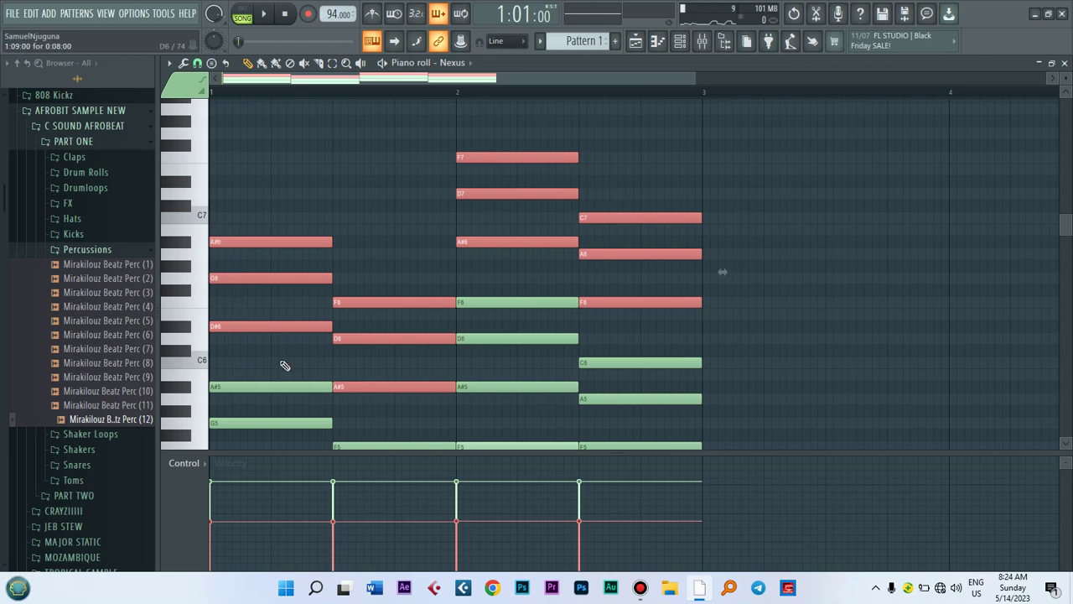
mouse_move(222, 534)
mouse_down()
mouse_move(224, 577)
mouse_move(254, 588)
mouse_move(809, 602)
mouse_up()
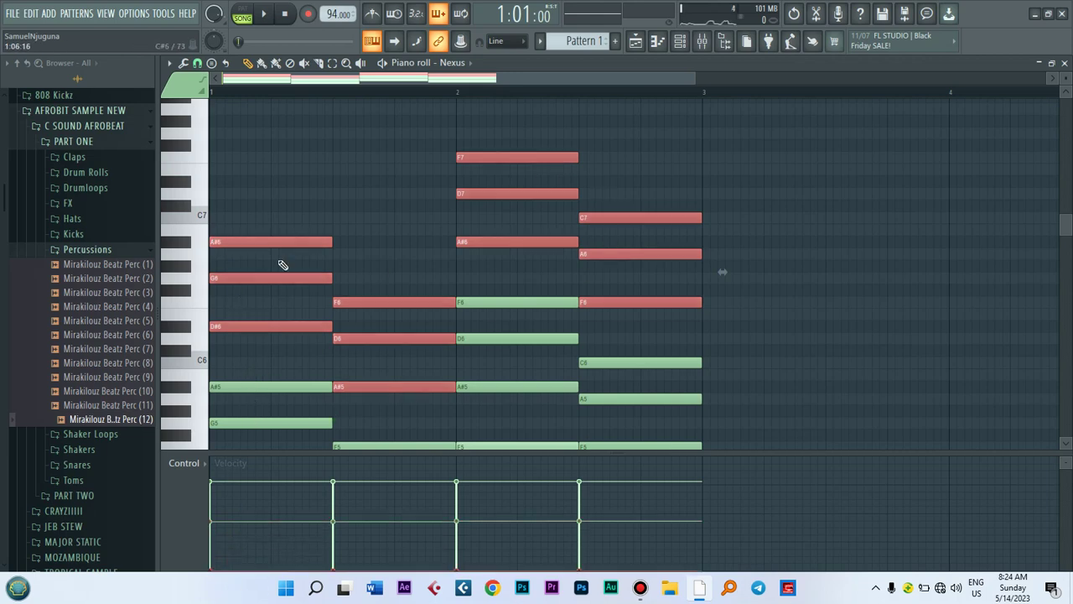
Add two more octave-up copies of the selected chords, topping the first chord with A#7 and A#8.
drag(256, 242, 242, 146)
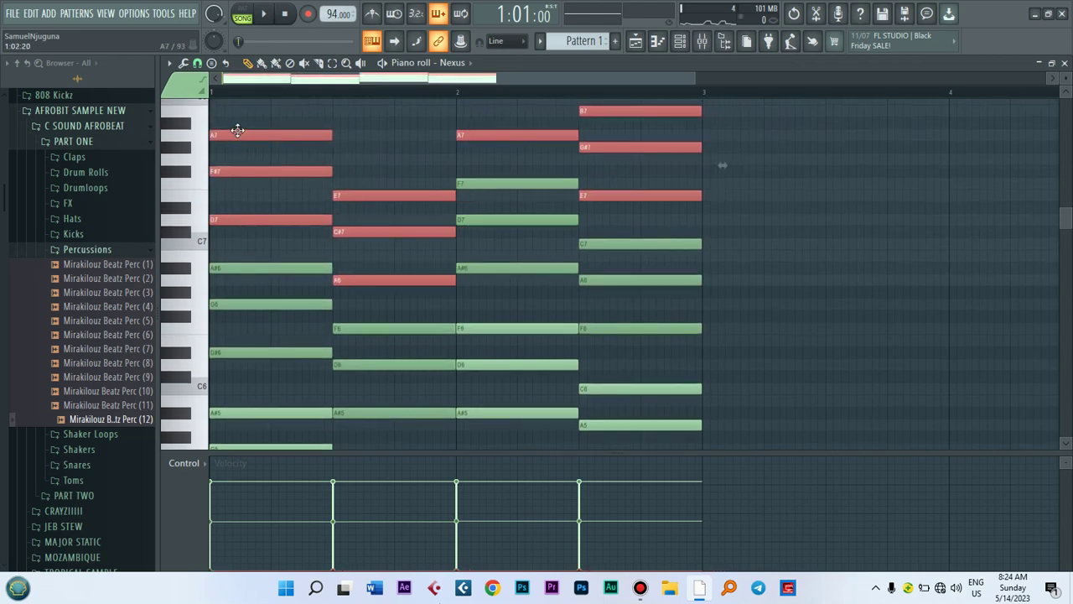
drag(237, 127, 237, 122)
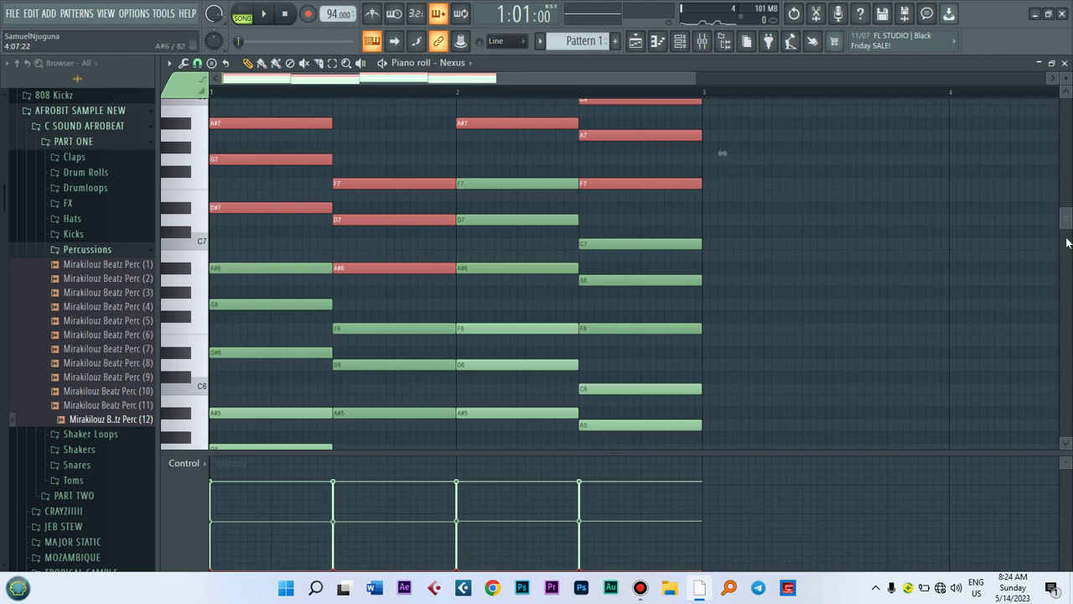
drag(1066, 222, 1066, 191)
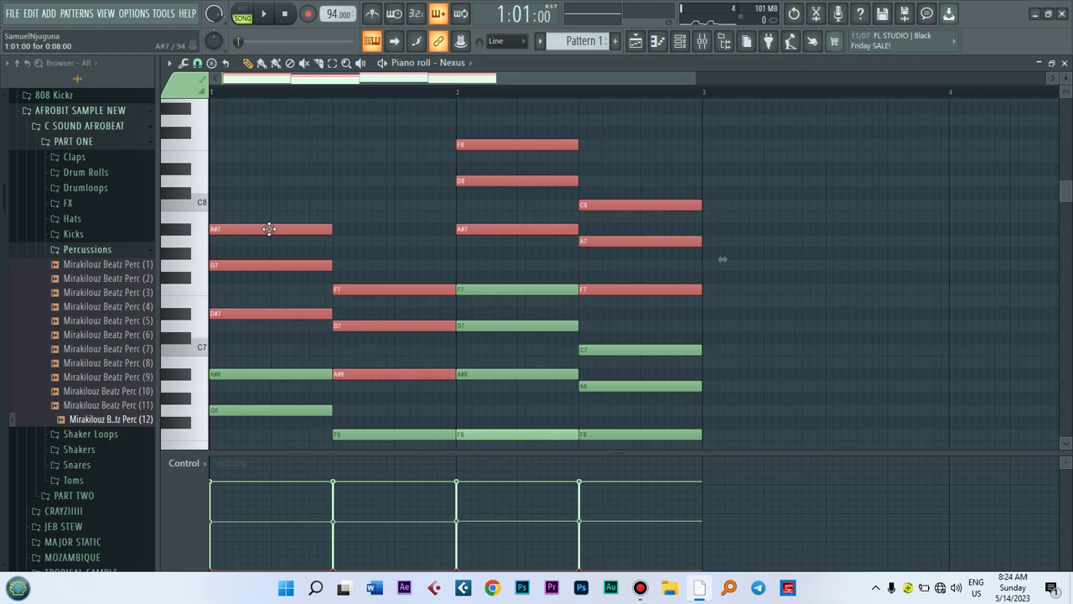
drag(269, 229, 263, 288)
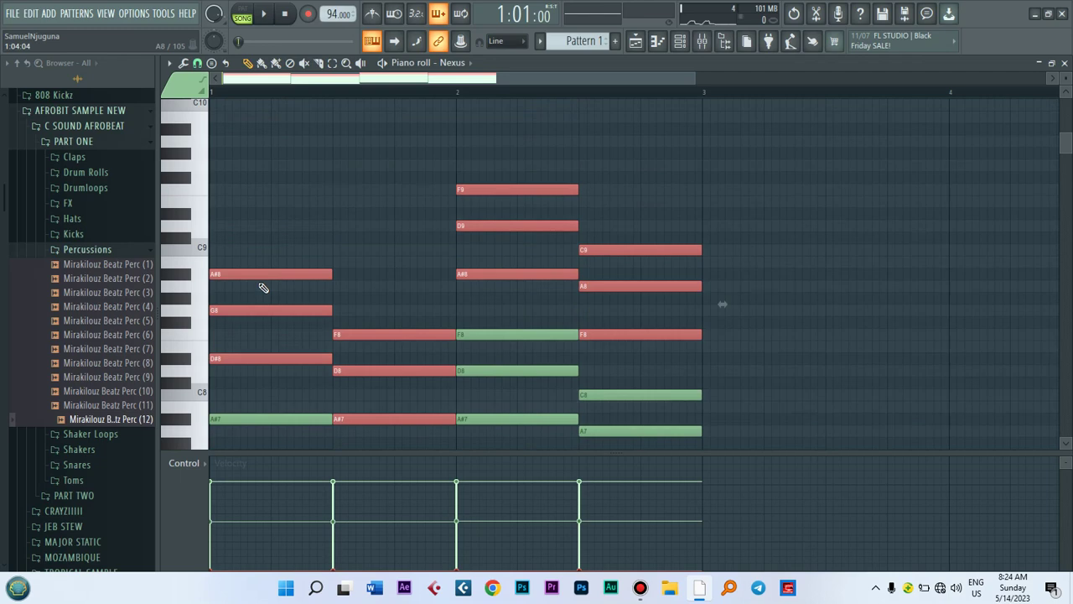
Duplicate all the layered chords into bars 3 and 4 of Pattern 1 and return to the playlist.
click(354, 199)
drag(697, 82, 662, 81)
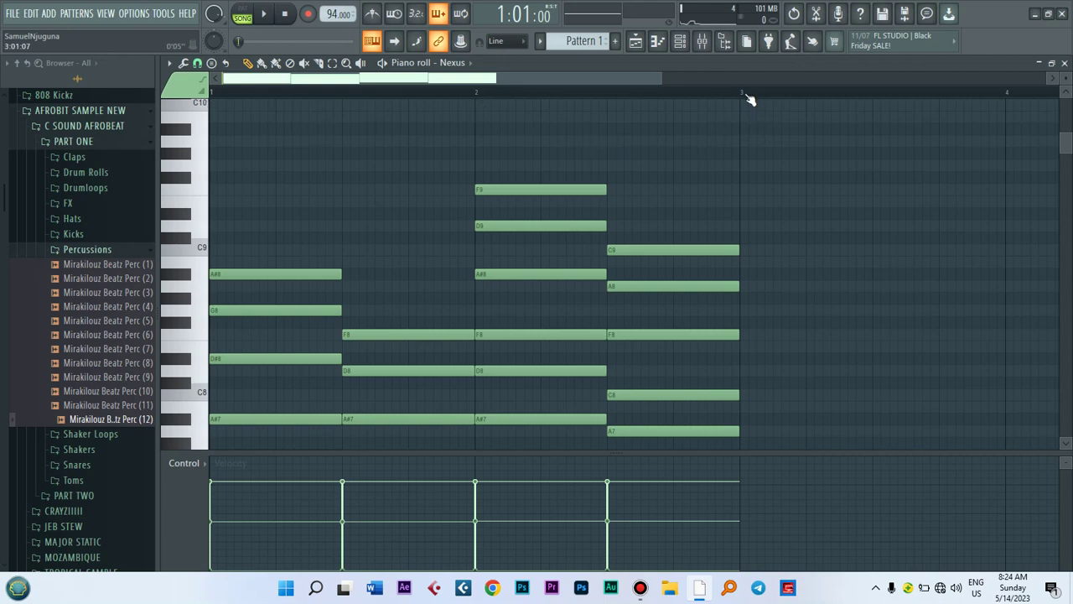
drag(661, 78, 843, 78)
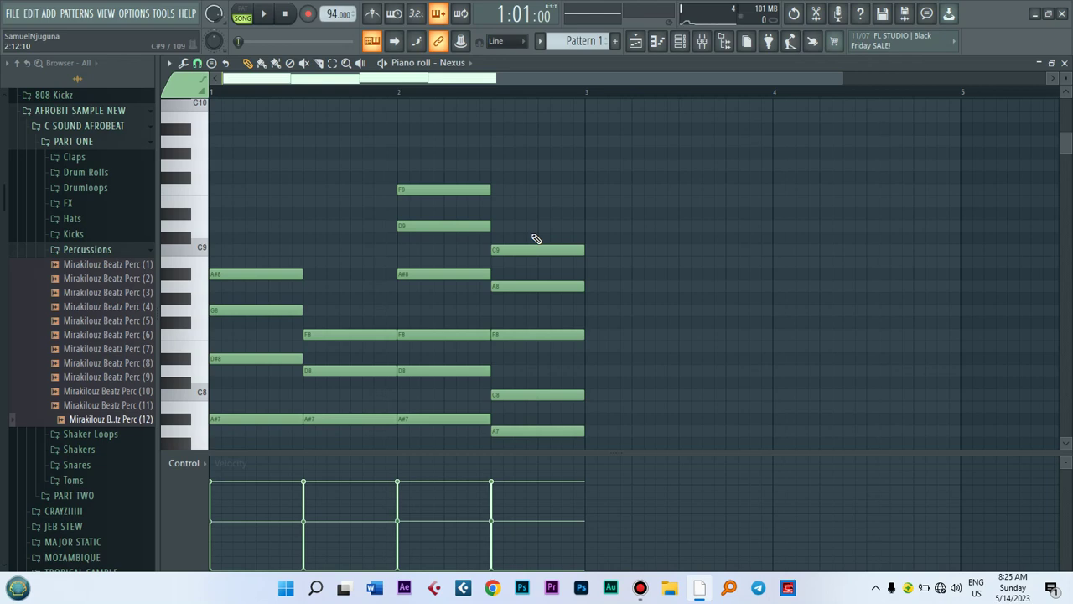
key(ctrl+b)
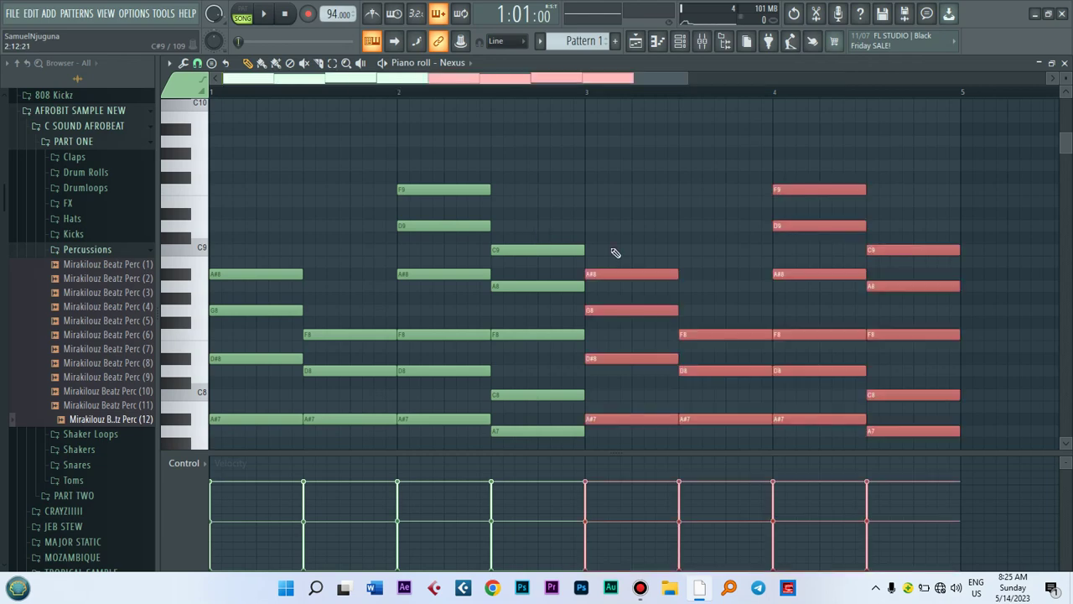
click(635, 42)
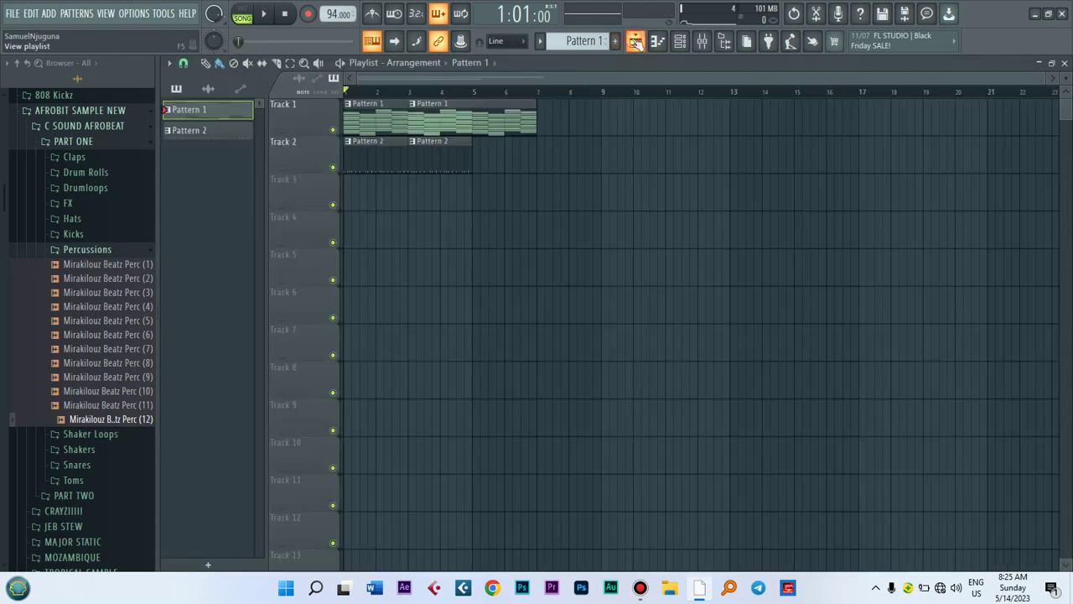
Remove the second Pattern 1 clip from Track 1 and play the song with Track 2 muted.
right_click(504, 119)
drag(416, 119, 387, 117)
key(space)
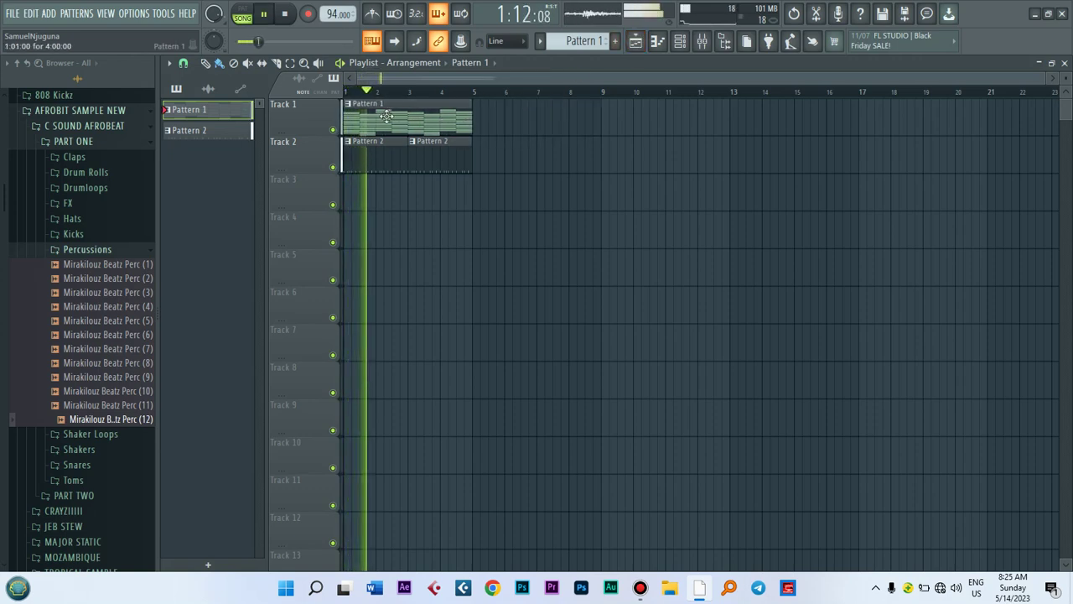
click(333, 167)
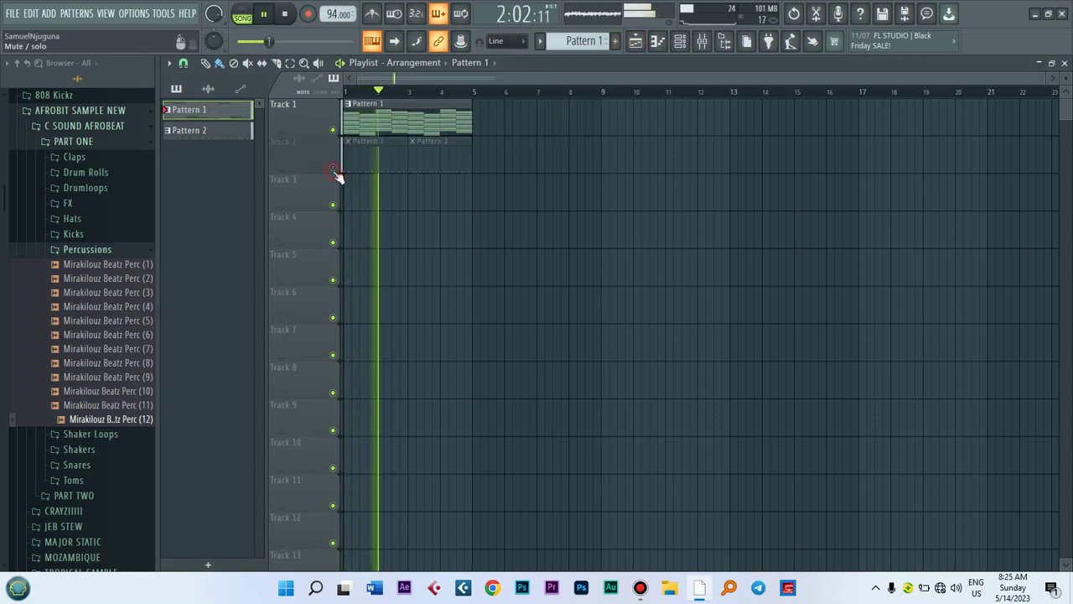
key(space)
Slightly raise the Nexus channel's volume in the channel rack while the song plays.
double_click(422, 122)
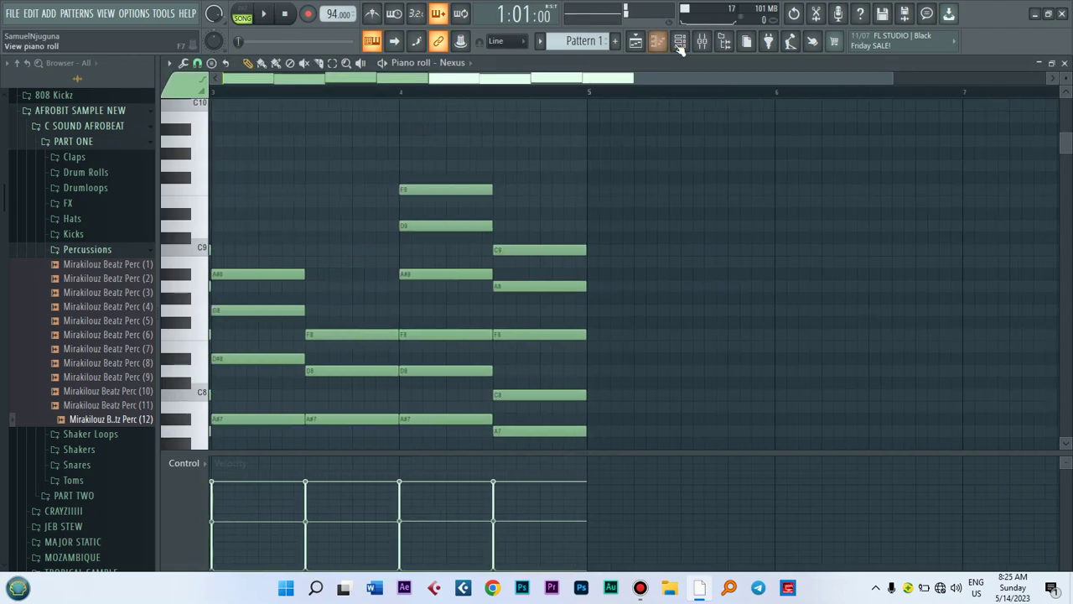
click(680, 44)
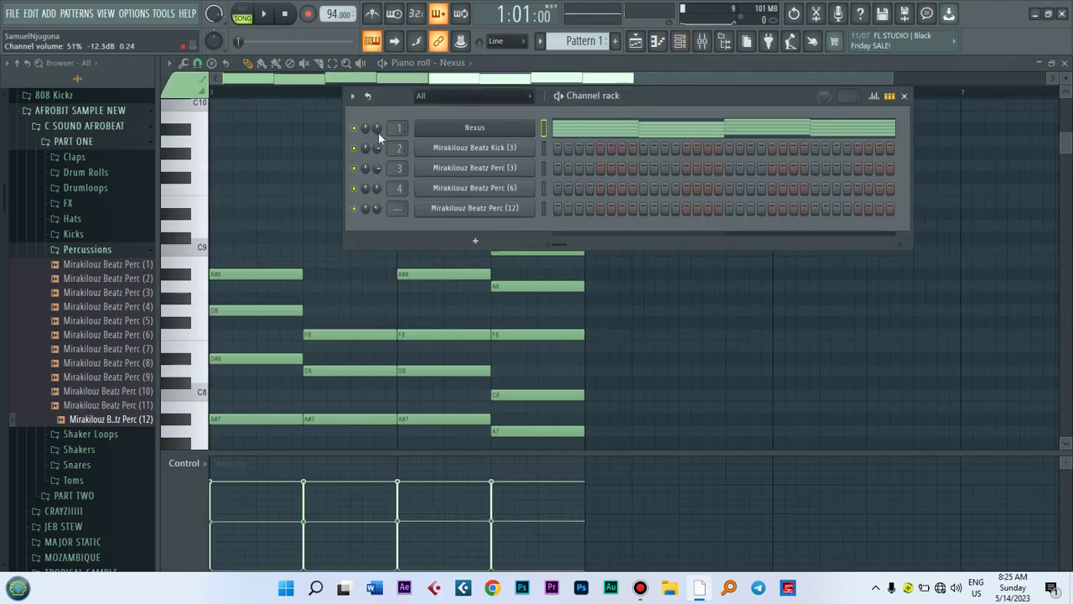
key(space)
drag(378, 127, 379, 122)
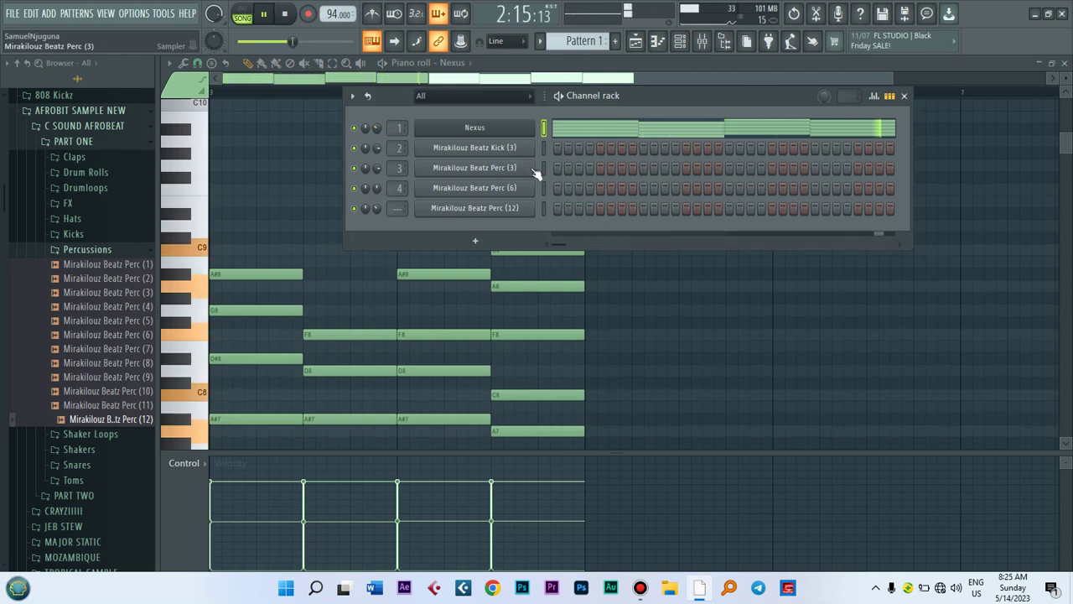
key(space)
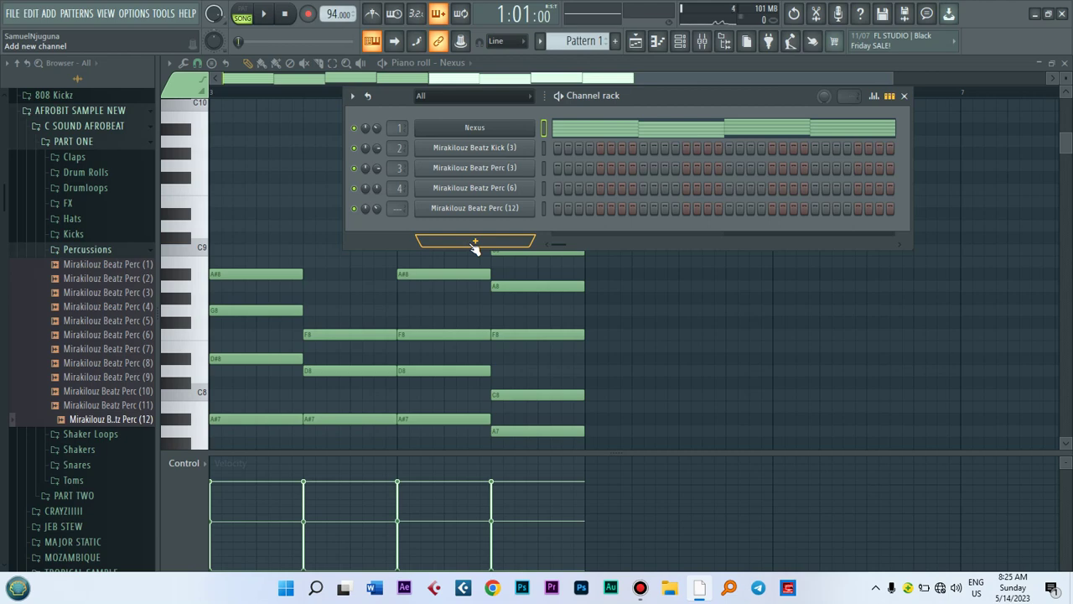
Add a Purity instrument channel and move its plugin window higher over the channel rack.
click(477, 242)
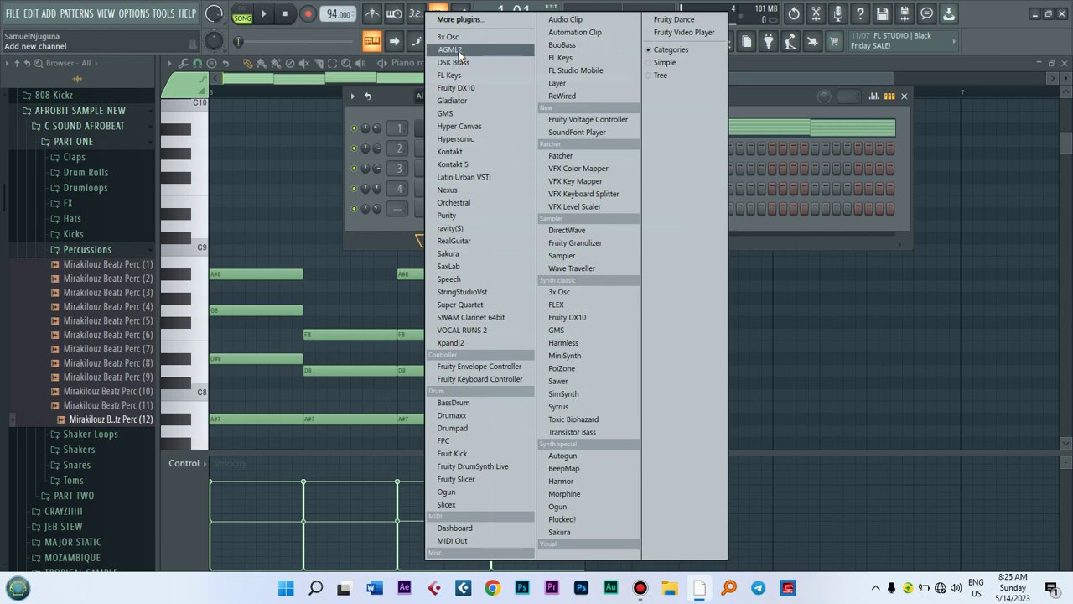
click(448, 215)
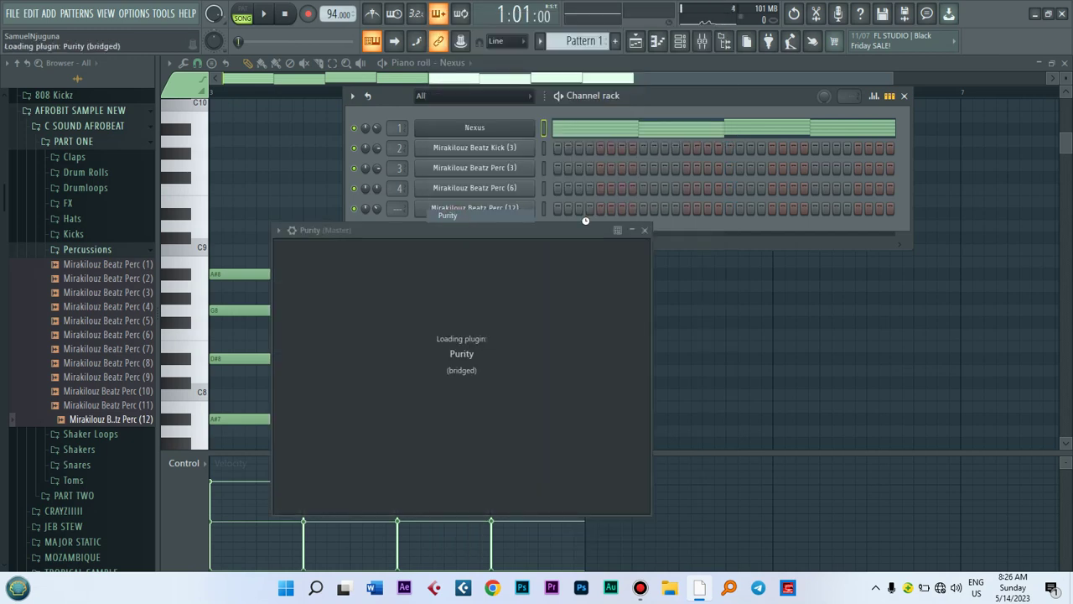
drag(573, 227, 613, 129)
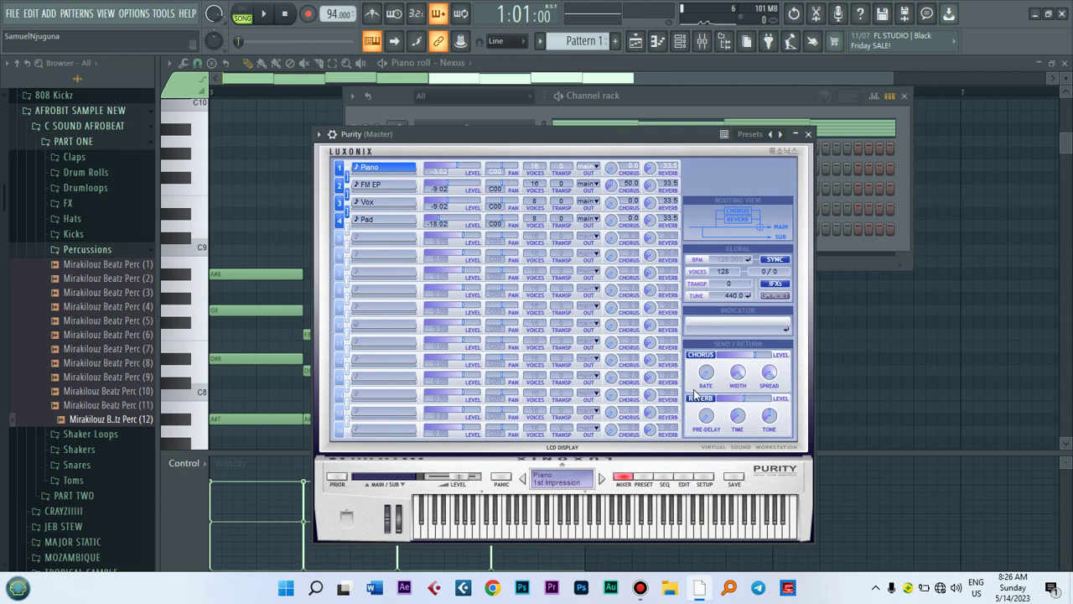
Browse Purity's Bass Guitar and Bell & Perc presets and load AC.Nylon Guitar from Guitar & Plucked.
click(643, 477)
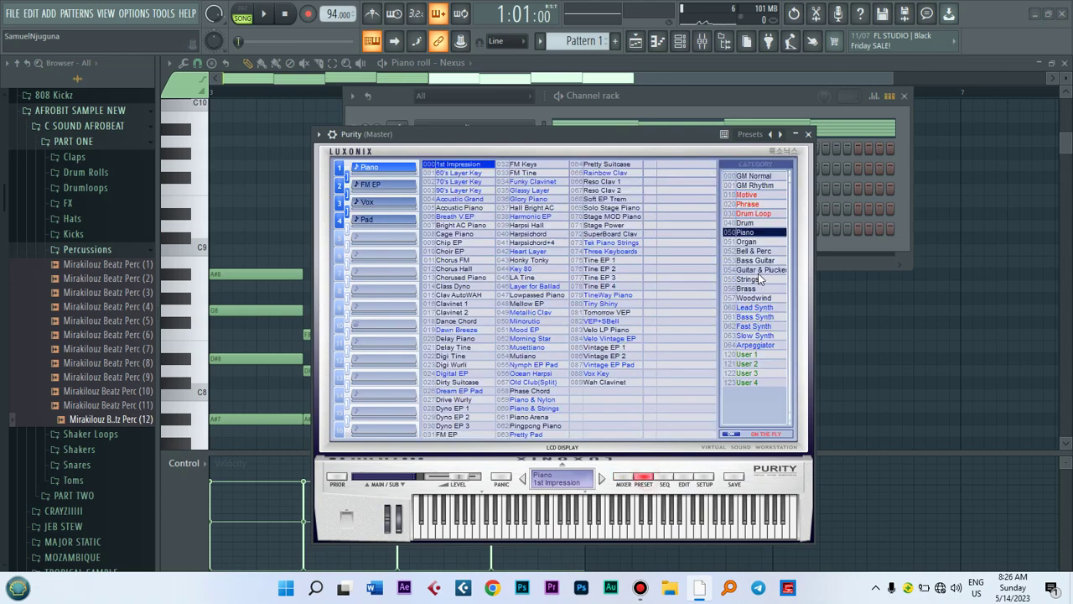
click(753, 262)
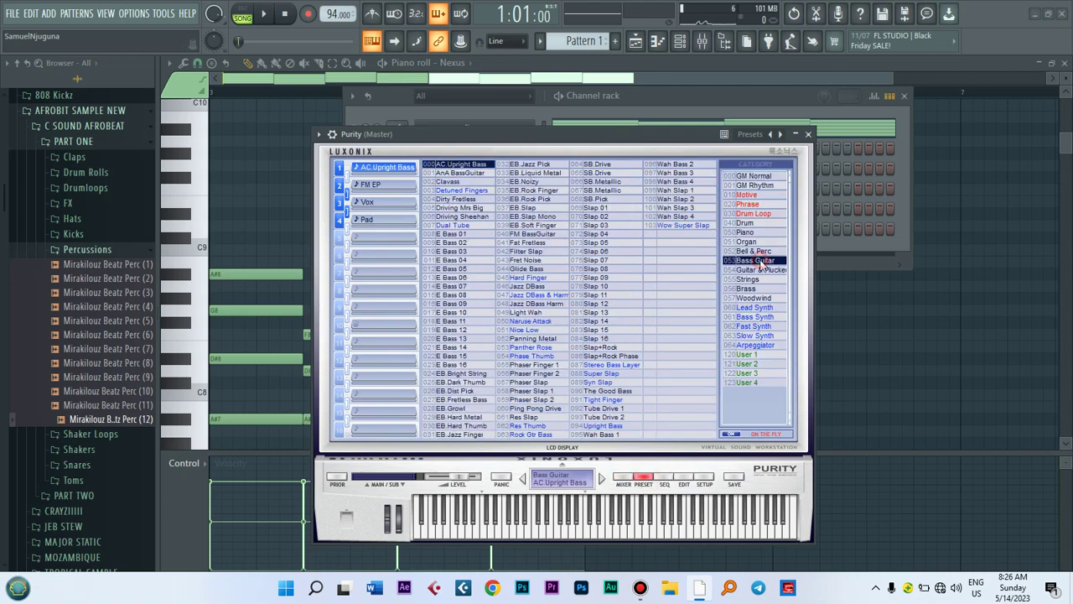
click(460, 174)
click(461, 166)
click(752, 251)
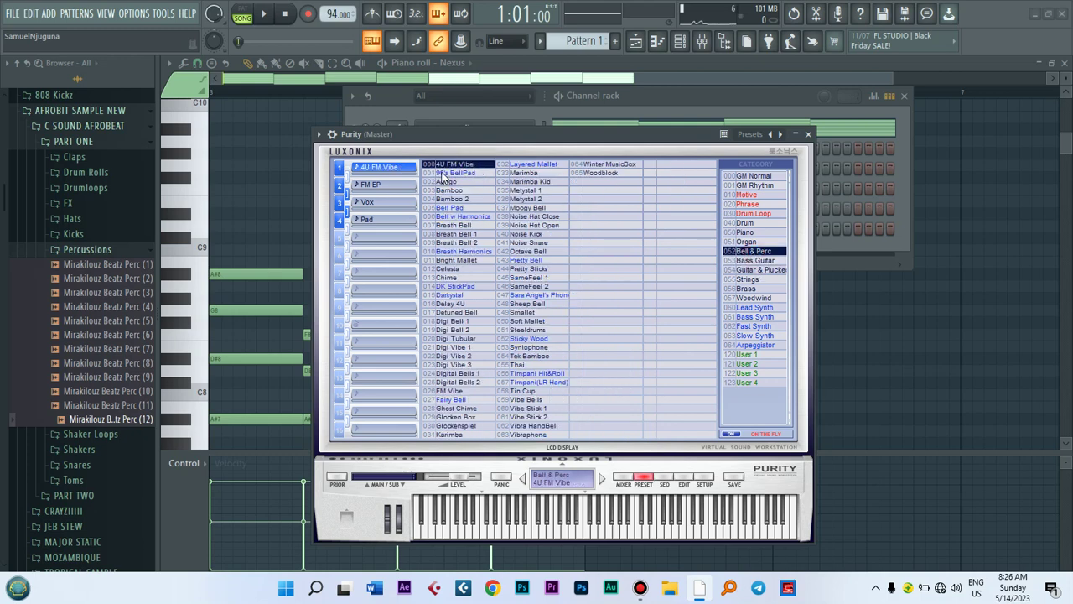
click(753, 271)
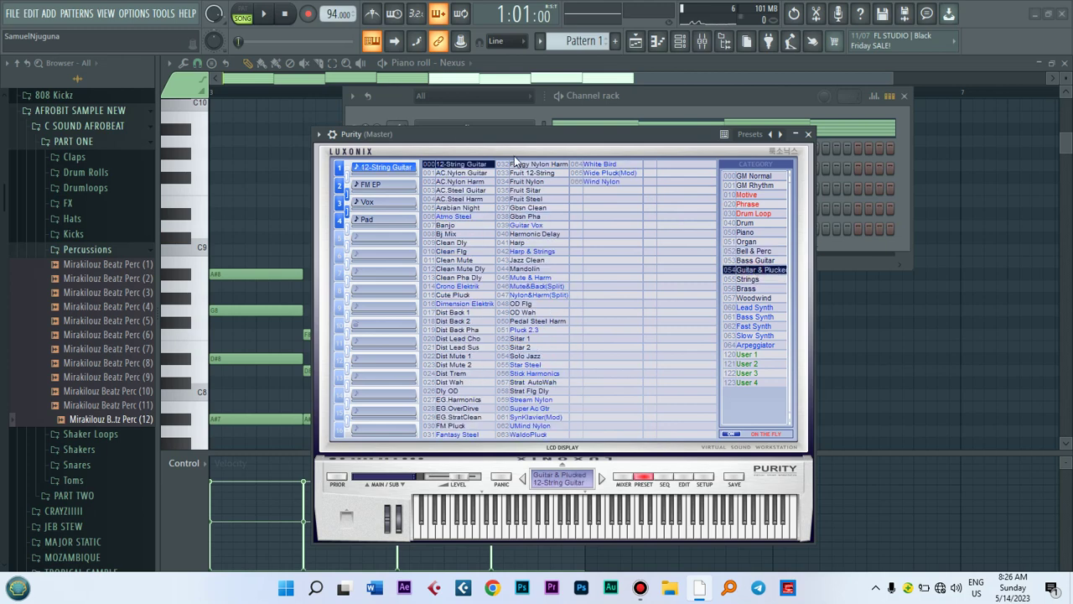
click(471, 174)
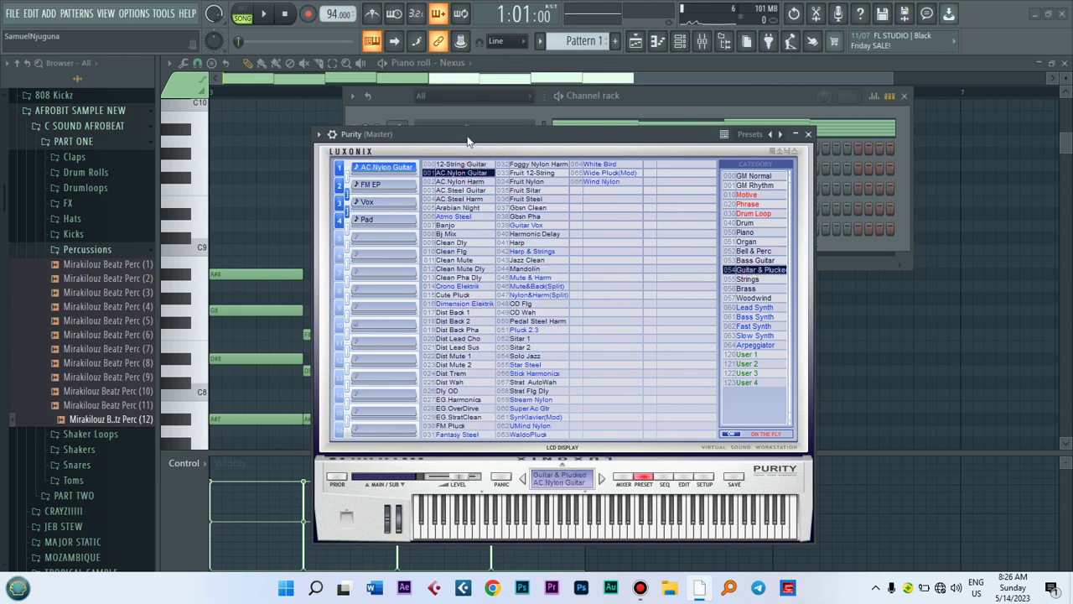
drag(471, 140, 476, 141)
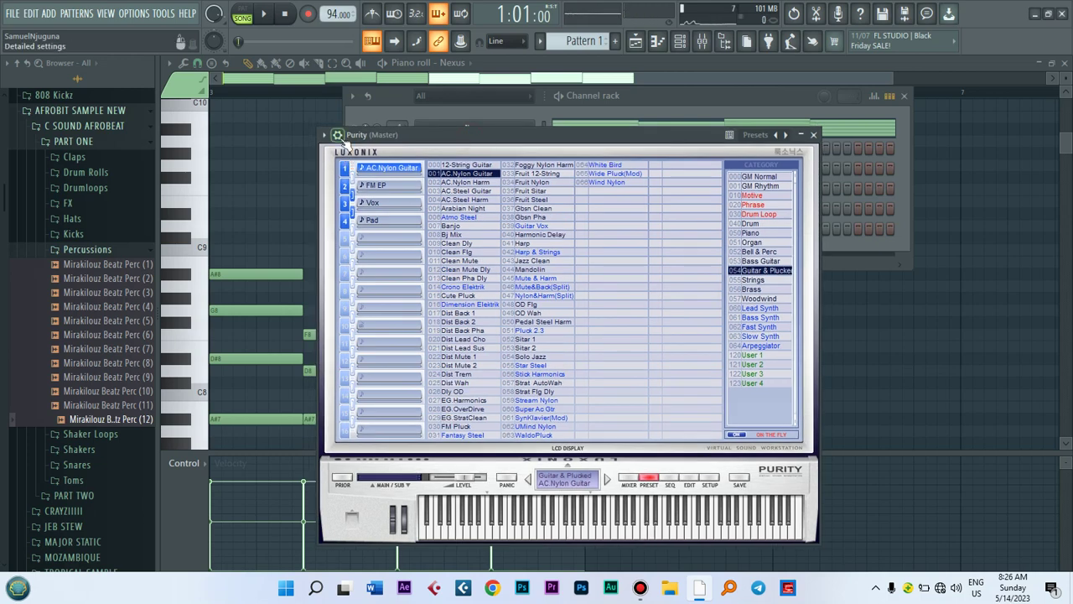
Route Purity to mixer track 5, insert Fruity Reeverb 2 on it and audition the sound.
click(338, 136)
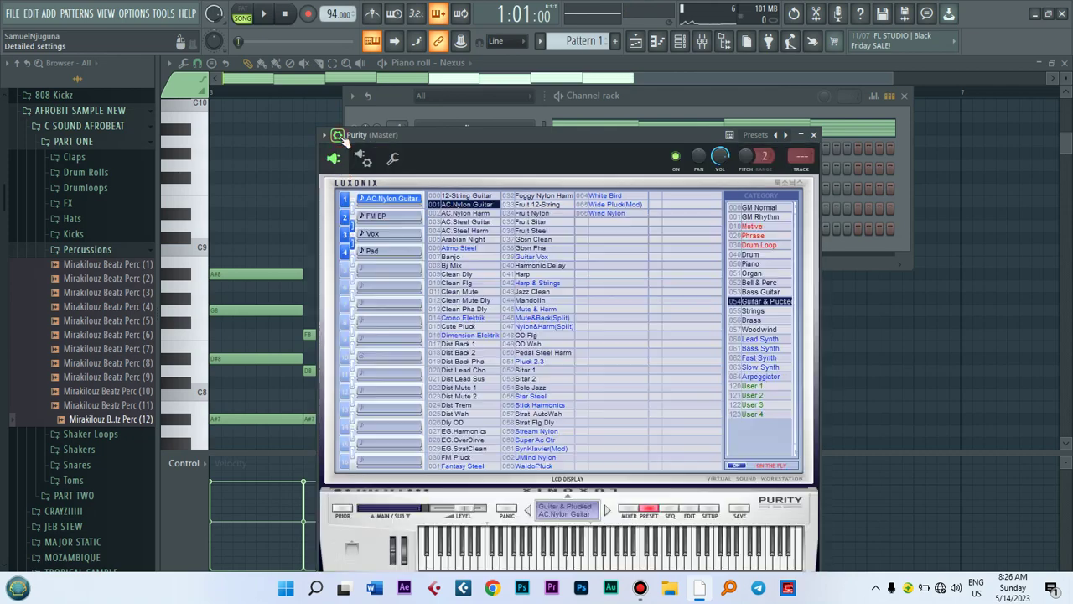
double_click(802, 171)
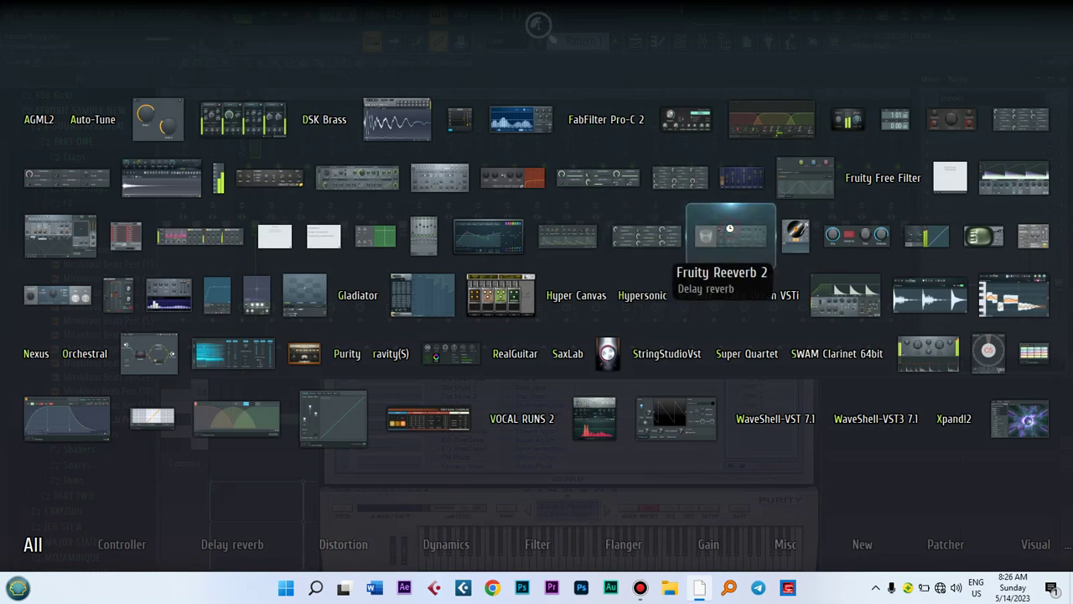
click(729, 228)
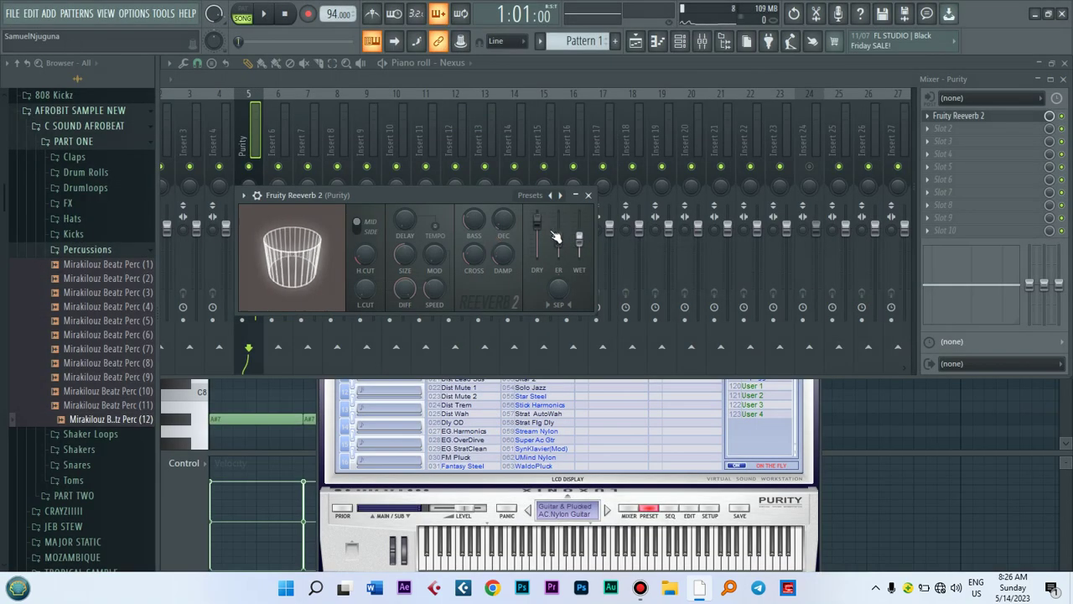
key(h)
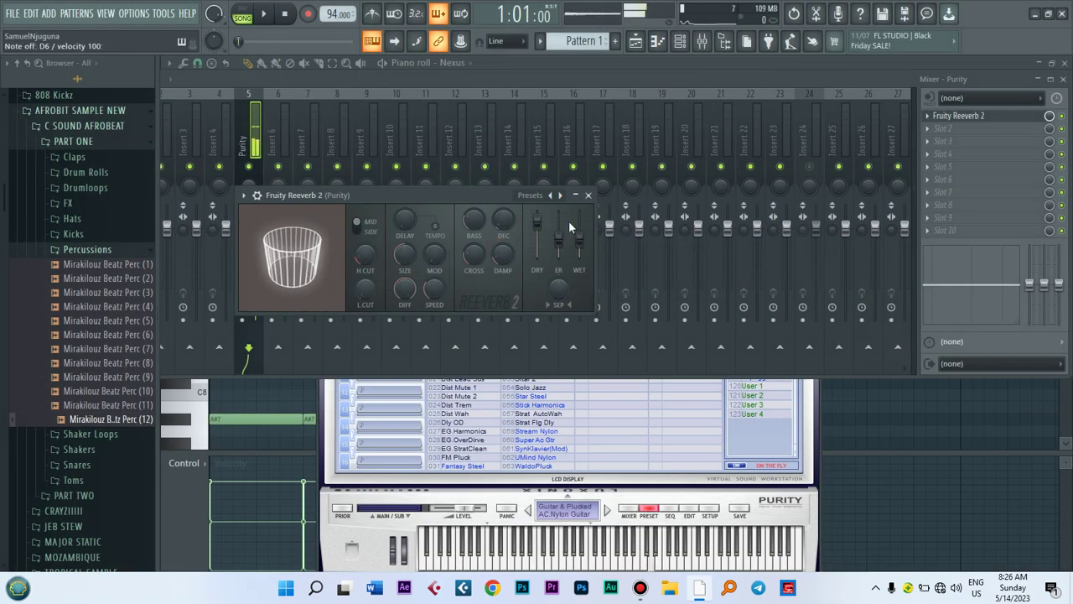
key(r)
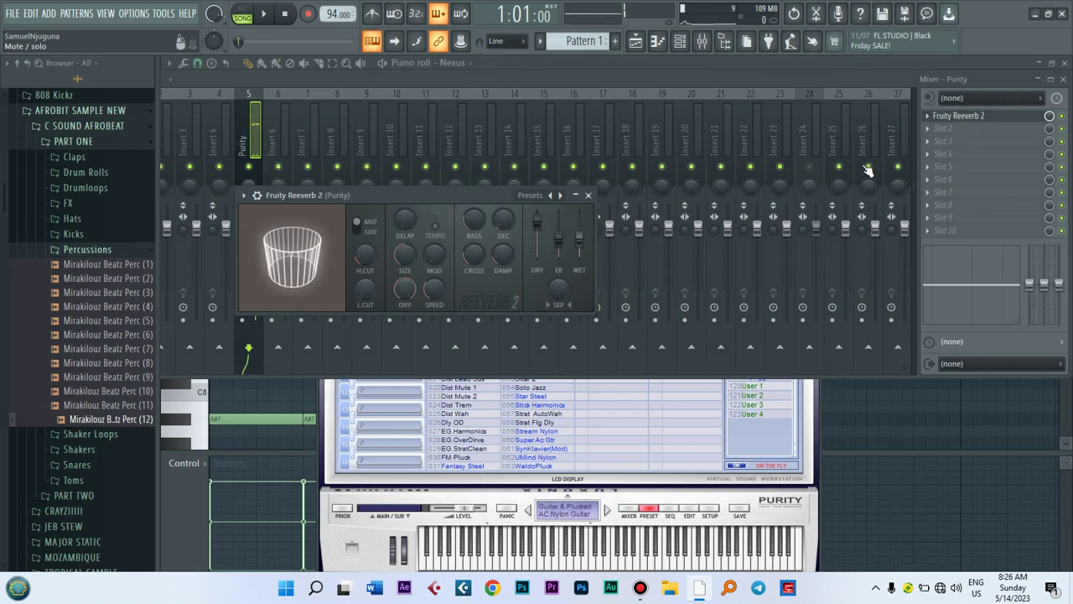
Add Fruity Stereo Enhancer to Purity's mixer track and apply its For strings preset.
key(F8)
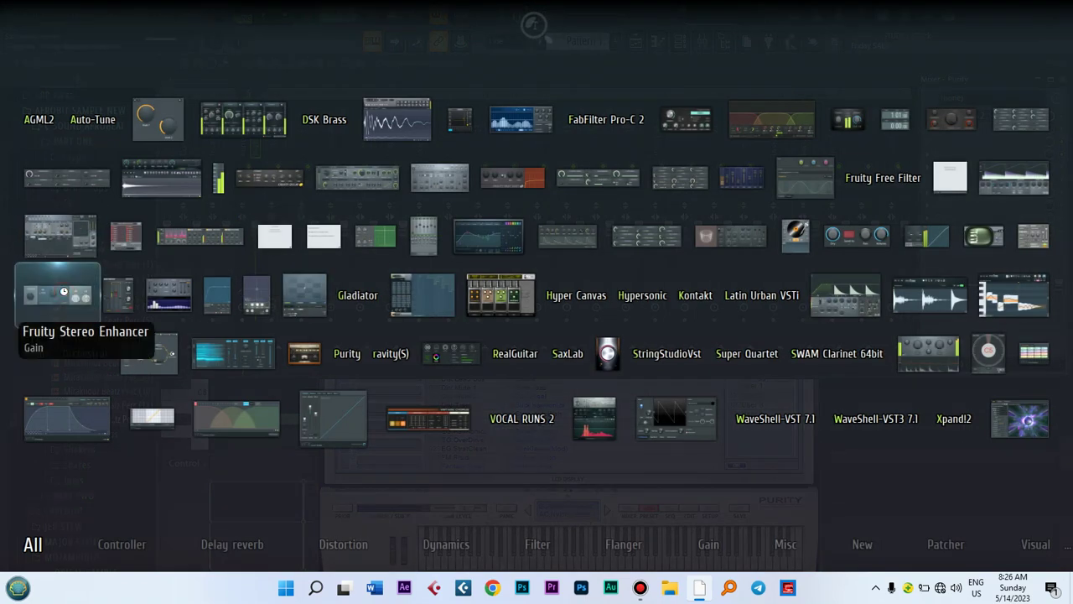
click(122, 277)
click(465, 216)
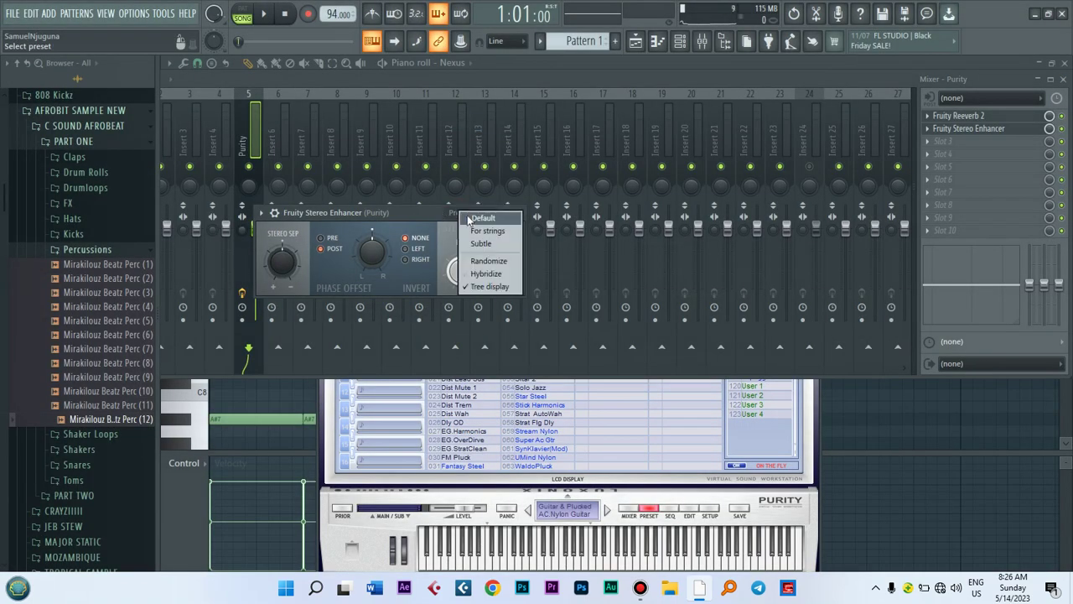
click(489, 230)
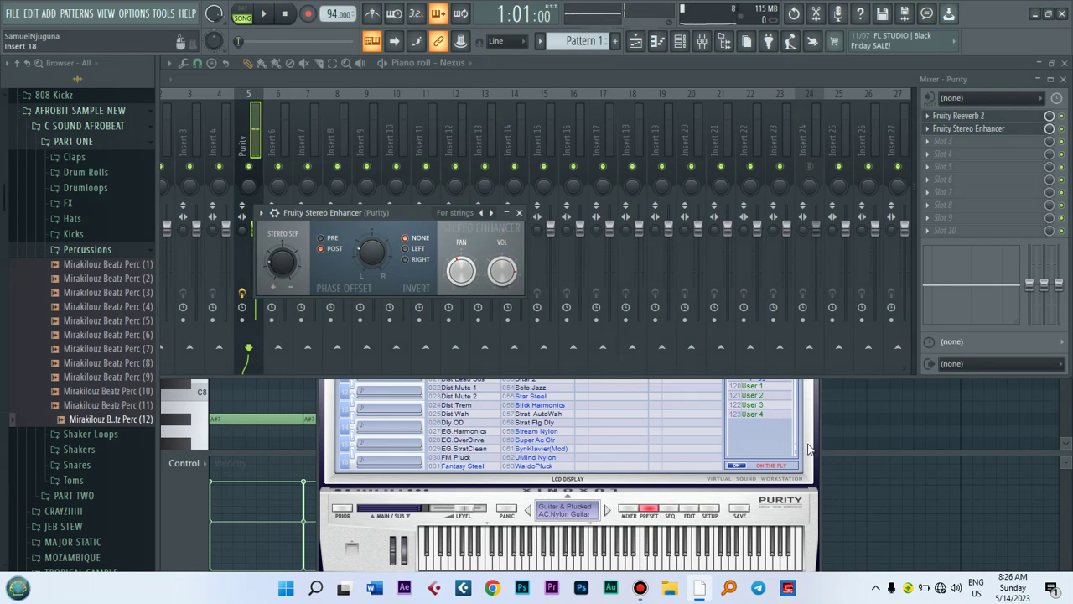
Place an A#4 note at the start of bar 1 in Purity's piano roll and raise its velocity.
click(678, 44)
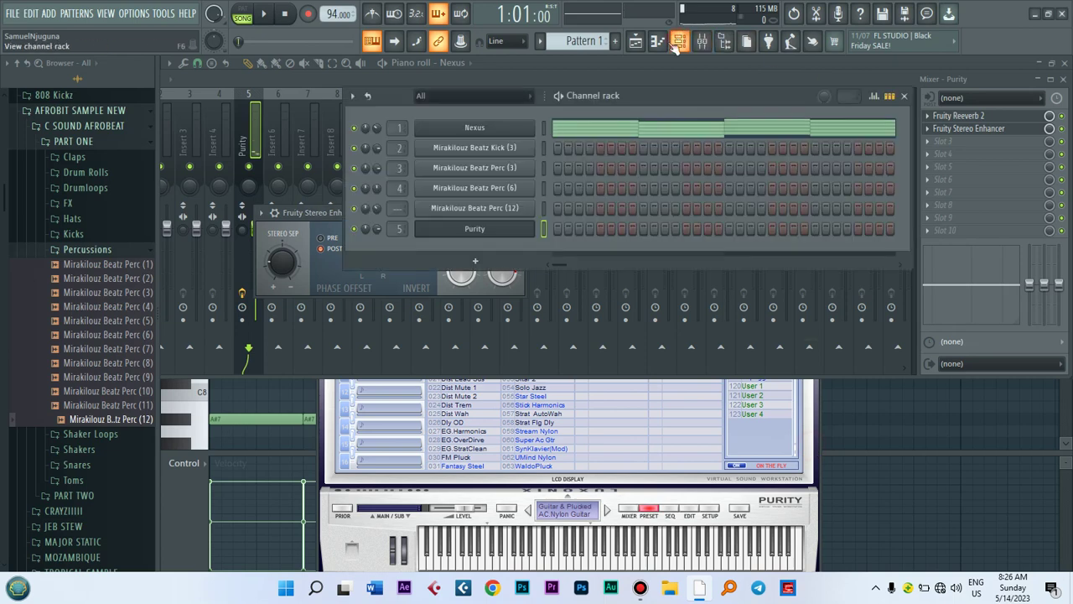
right_click(494, 228)
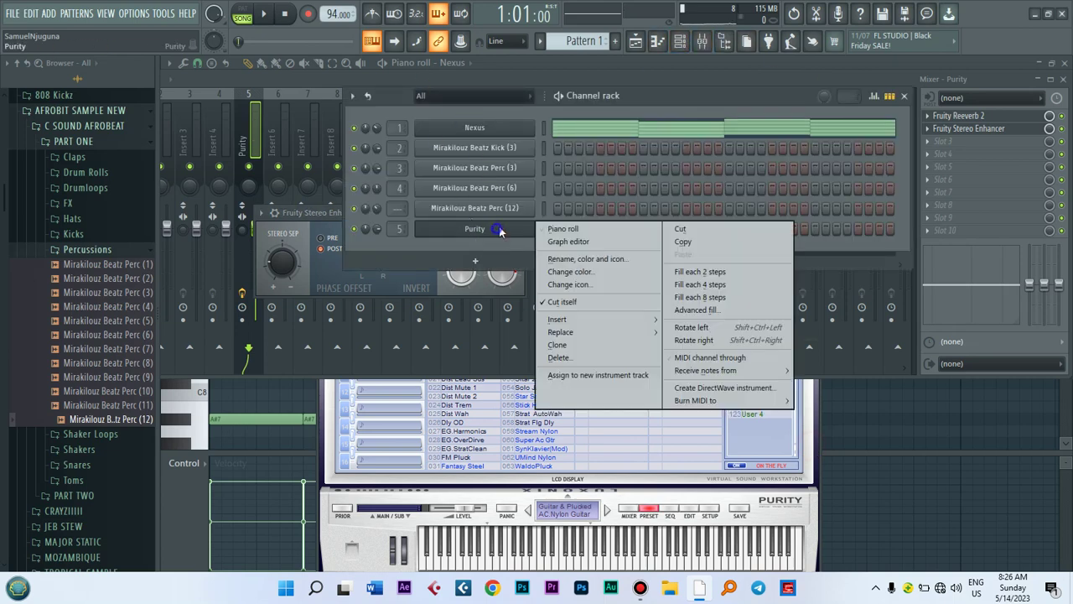
click(557, 232)
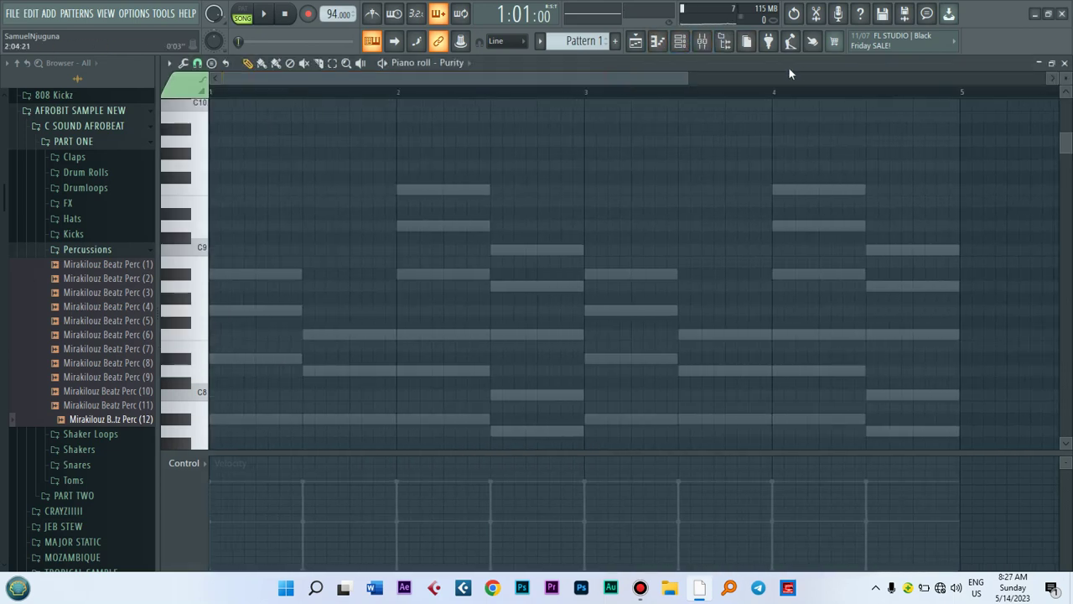
drag(686, 81, 577, 83)
drag(279, 336, 177, 219)
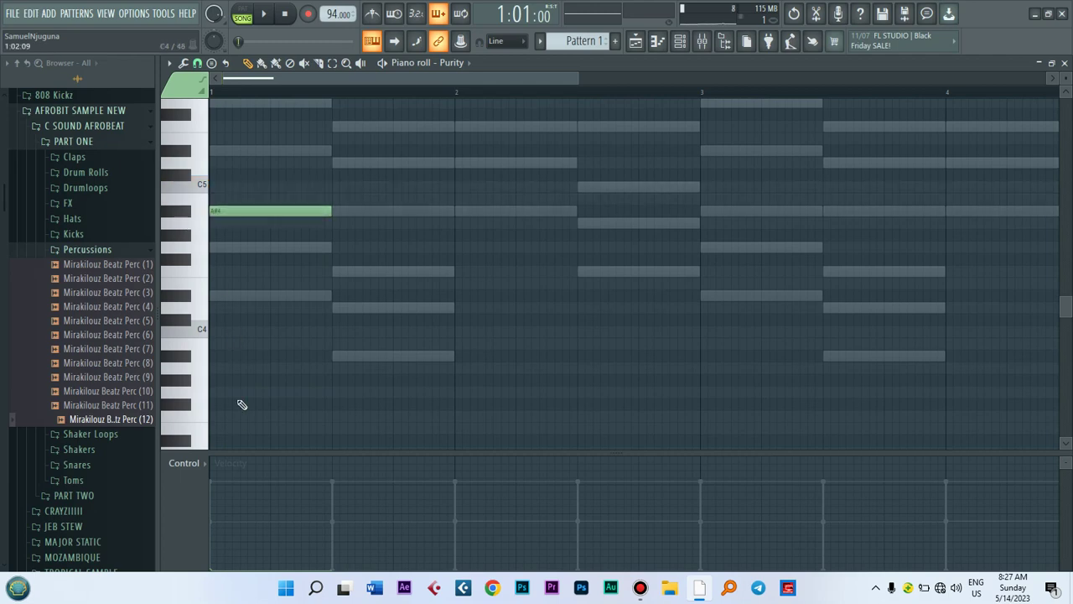
click(221, 485)
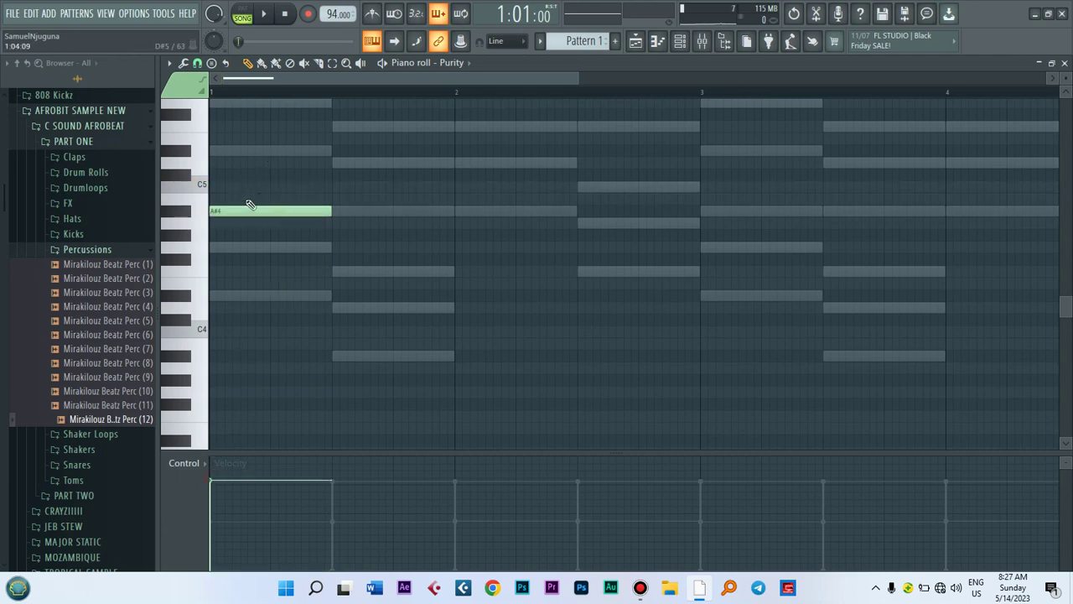
Move the note to D#5 on step 3, shorten it, stack G5 and A#5 above it and play the song.
drag(236, 212, 258, 385)
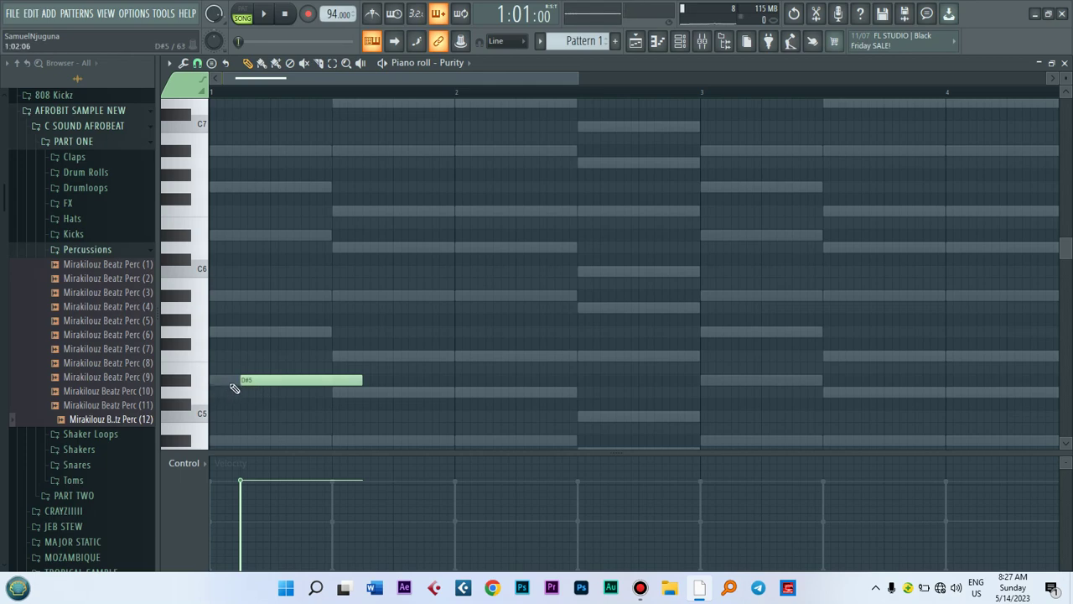
drag(360, 382, 243, 392)
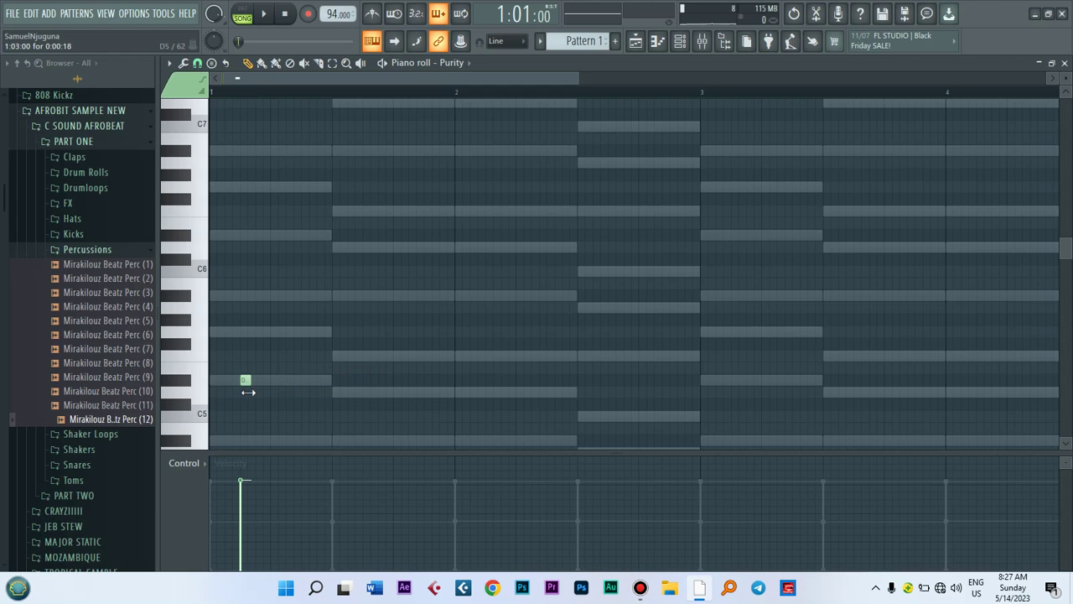
click(244, 332)
click(245, 295)
key(space)
key(space)
Match the D#5 note to the short G5 and A#5 notes and copy the chord to step 7 of bar 1.
mouse_move(248, 380)
mouse_down()
mouse_move(251, 232)
mouse_move(245, 401)
mouse_up()
key(space)
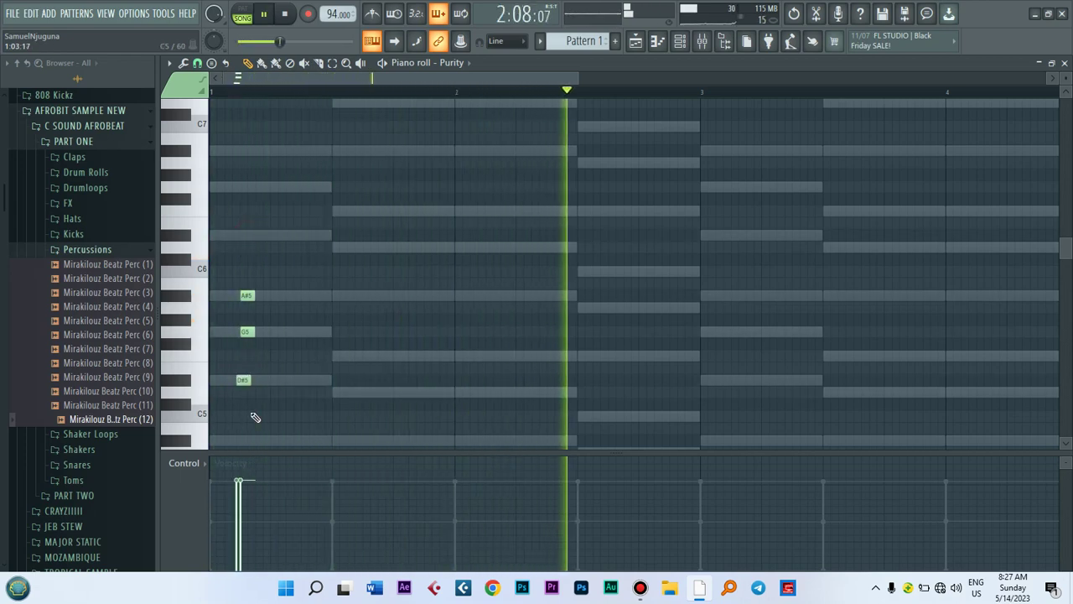
drag(243, 379, 307, 292)
click(315, 273)
right_click(317, 273)
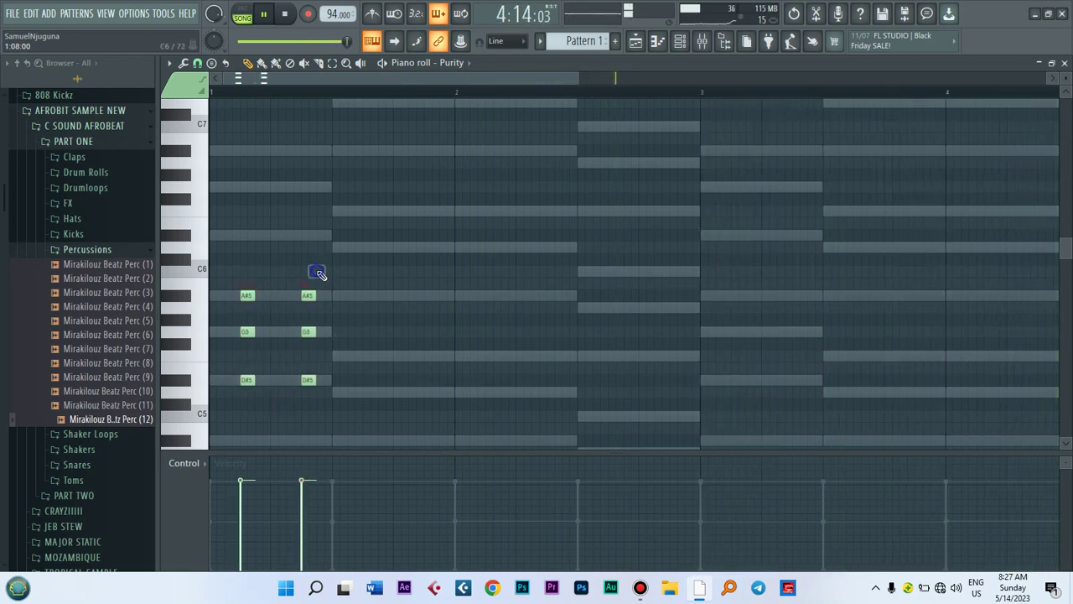
Unmute Track 2 in the playlist and return to Purity's piano roll.
click(638, 51)
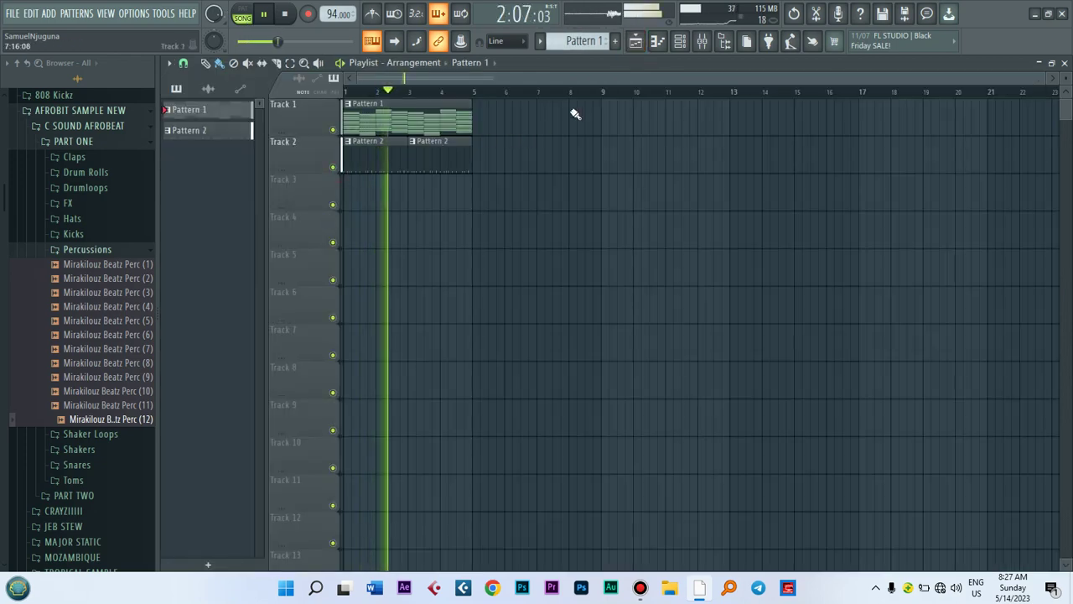
click(680, 42)
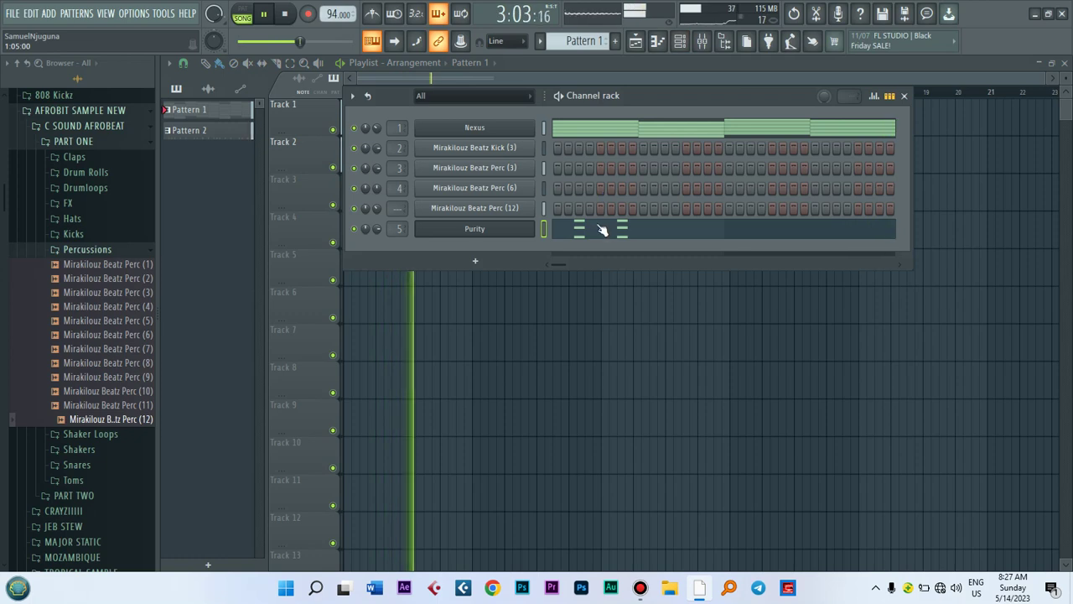
click(602, 230)
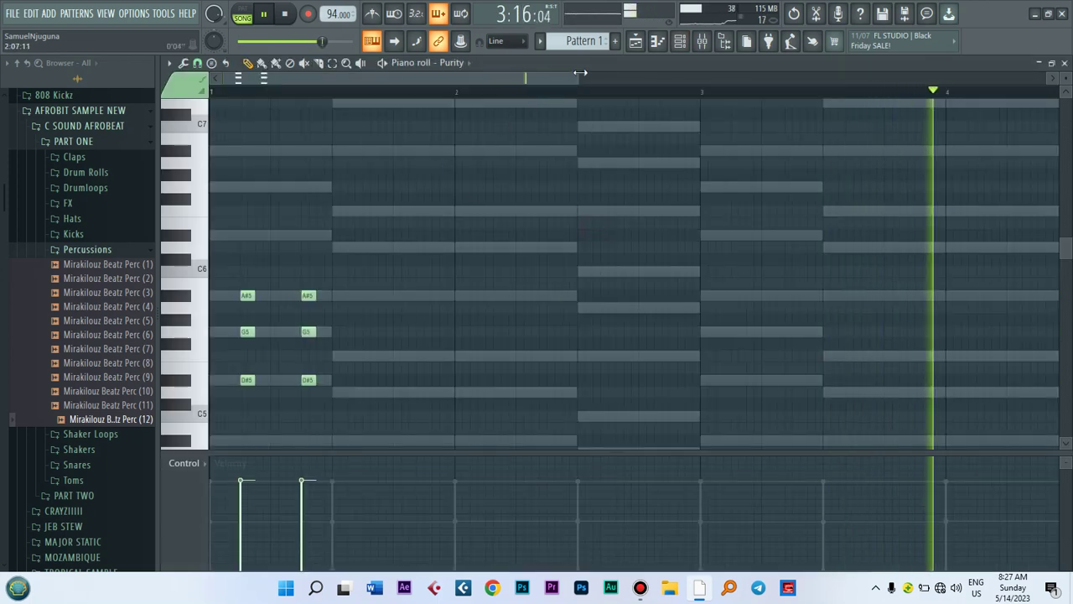
Copy the two bar 1 chords to steps 11 and 15, reshape the copies to D5, F5 and A#5, and play the song.
drag(580, 73, 451, 73)
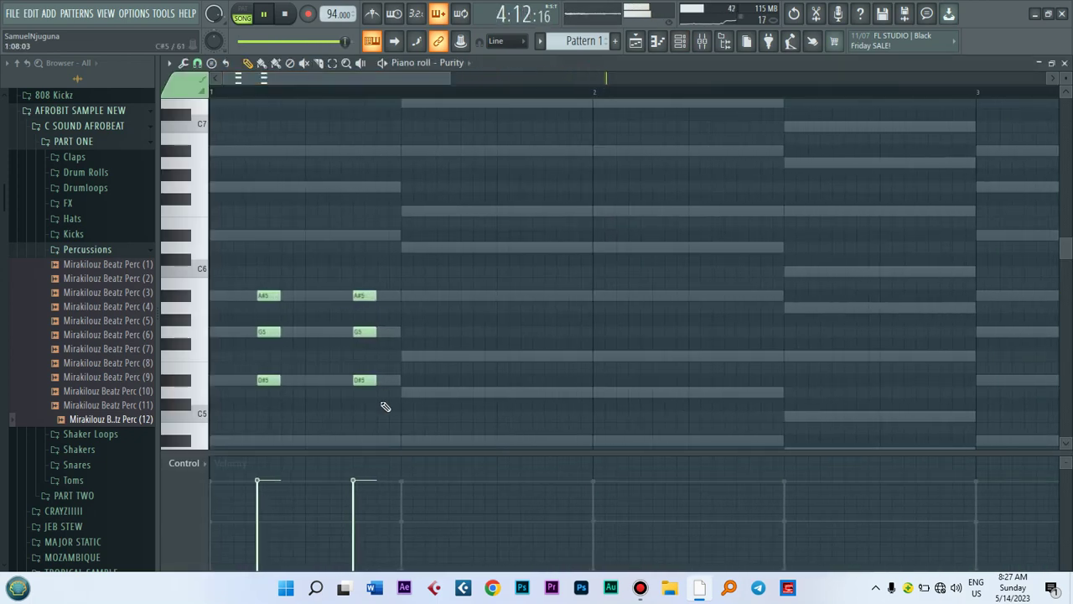
mouse_move(380, 401)
mouse_down()
mouse_move(245, 276)
mouse_move(459, 301)
mouse_up()
key(space)
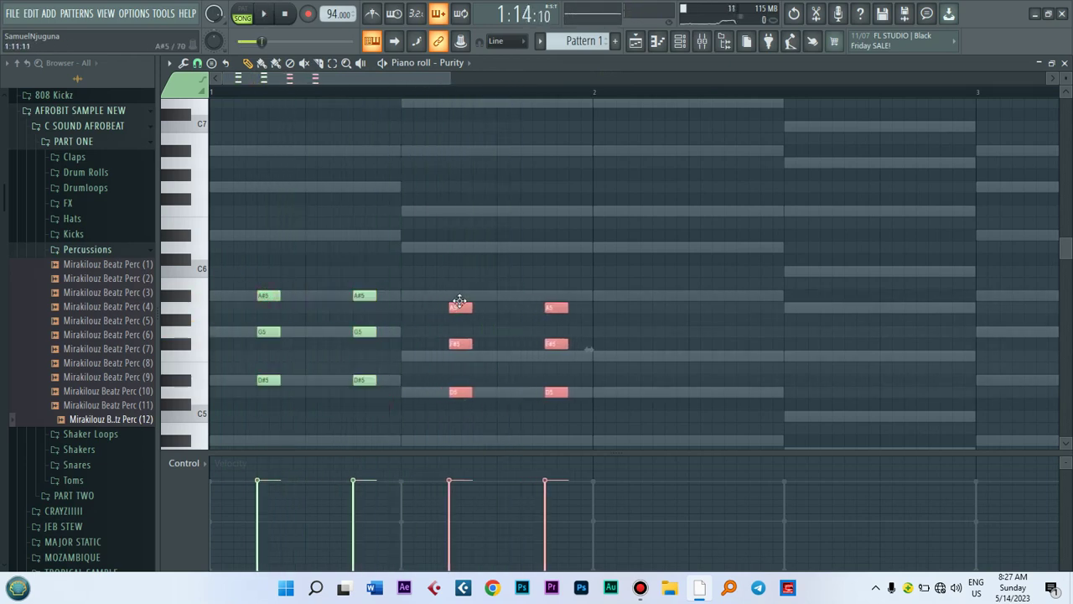
drag(589, 323, 457, 290)
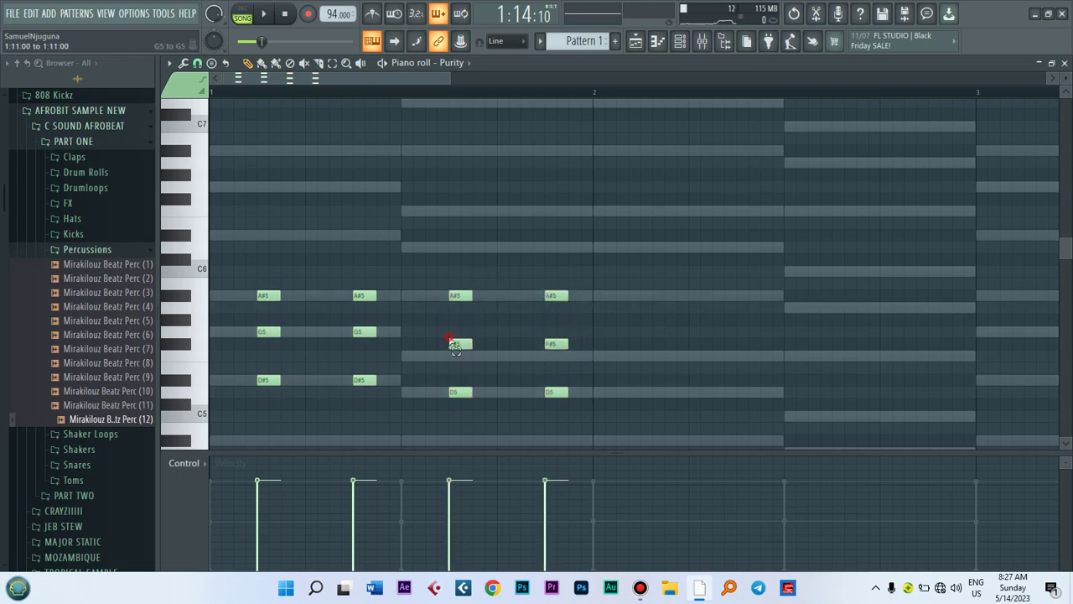
drag(595, 361, 460, 355)
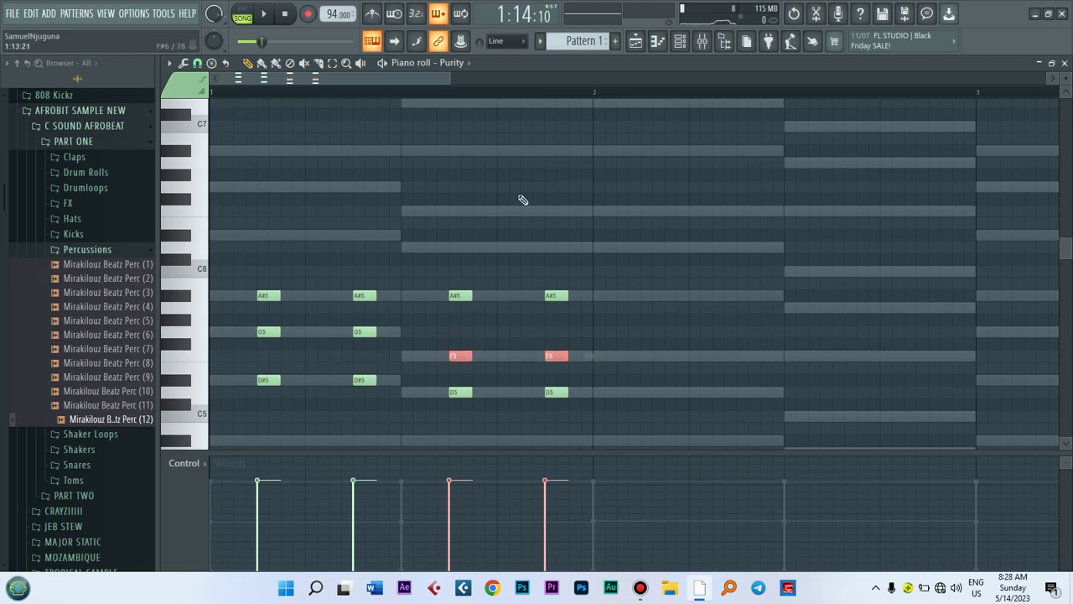
key(space)
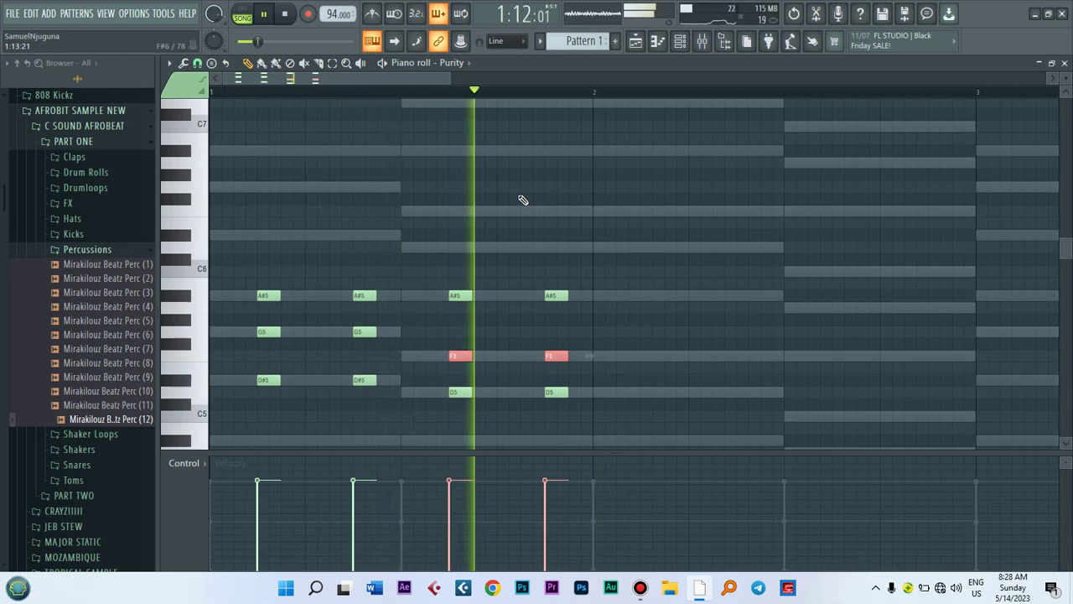
key(space)
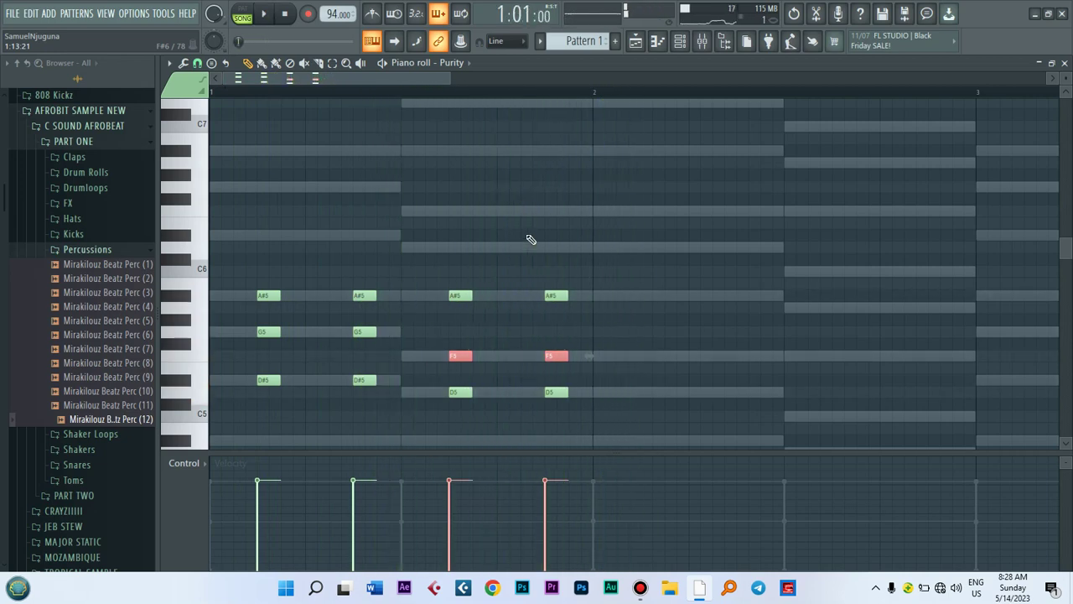
Copy the chord pair to steps 3 and 7 of bar 2, revoice it as F5, A#5 and D6, and play it.
drag(587, 425, 435, 218)
drag(460, 289, 648, 263)
drag(775, 269, 648, 244)
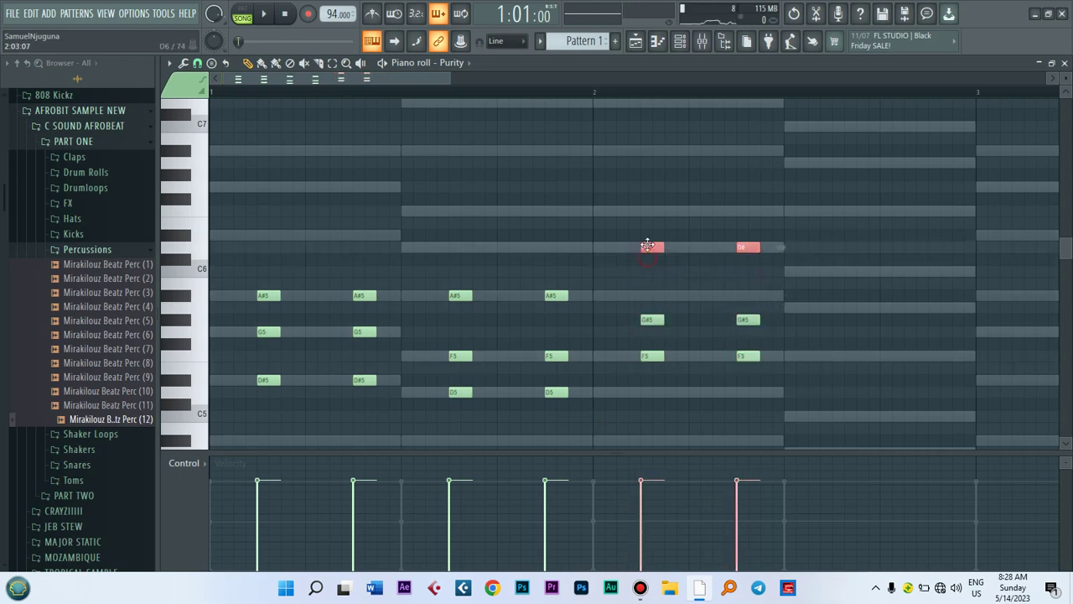
drag(636, 318, 752, 294)
key(space)
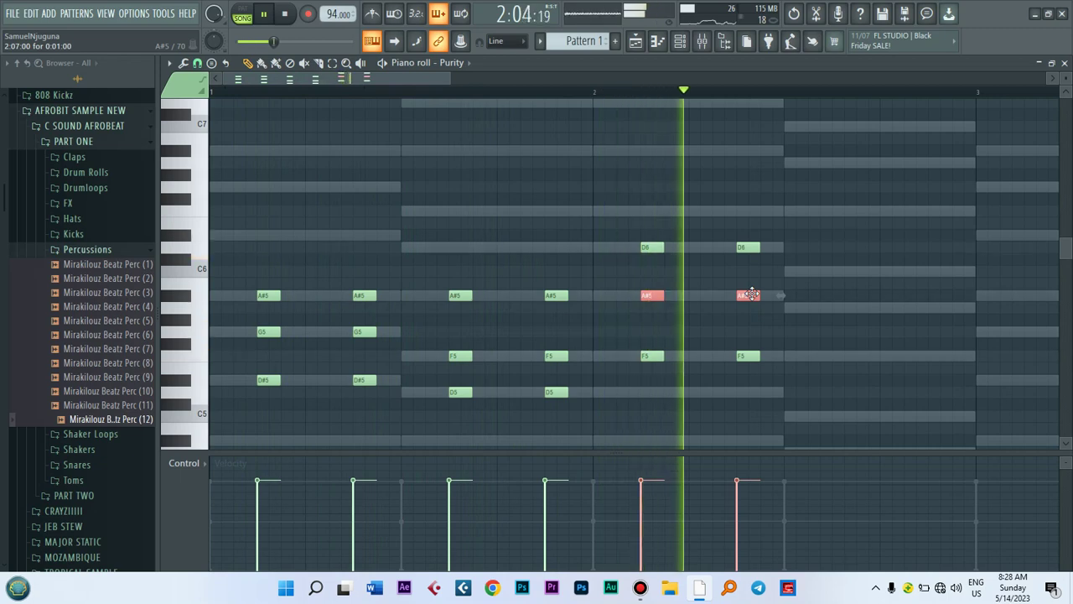
Copy the chord pair to steps 11 and 15 of bar 2, revoice it as F5, A5 and C6, and play it.
drag(791, 395, 839, 271)
key(space)
drag(977, 337, 840, 307)
drag(813, 374, 941, 363)
key(space)
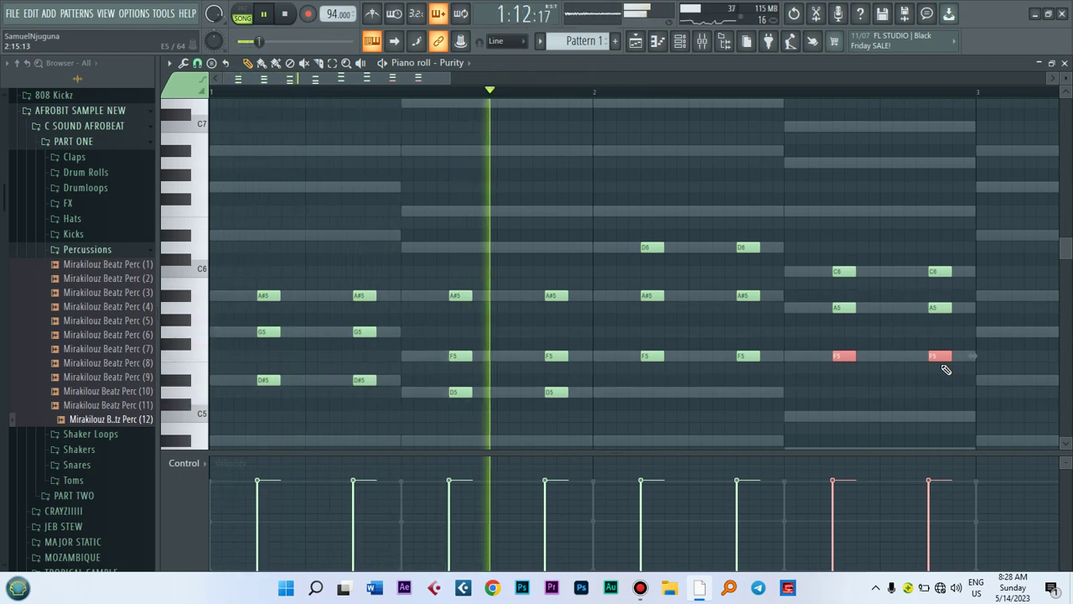
key(space)
Delete all notes from Purity's piano roll.
click(605, 202)
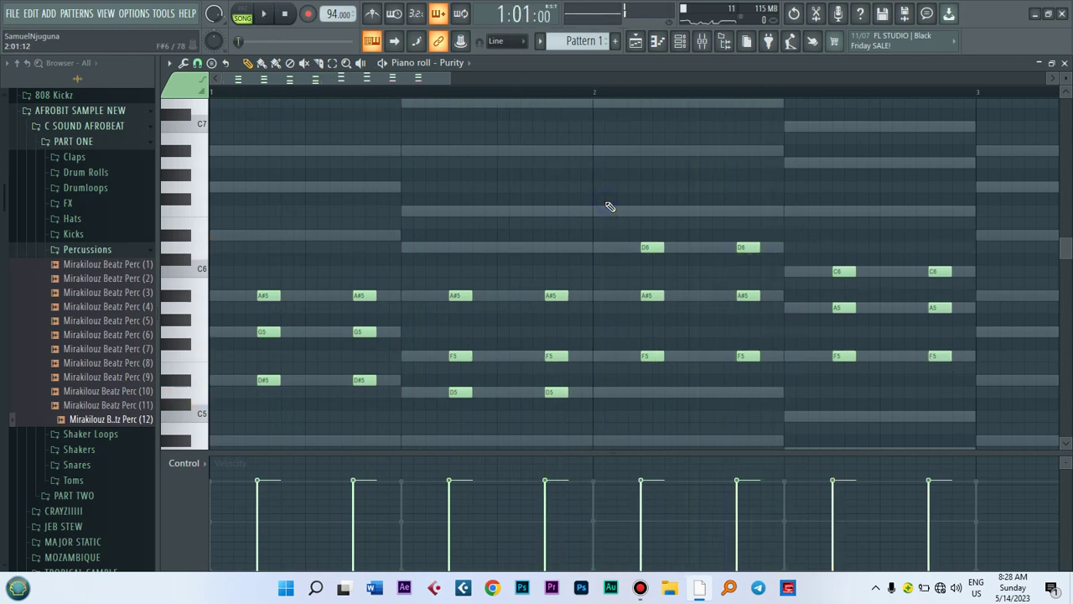
key(ctrl+a)
key(Delete)
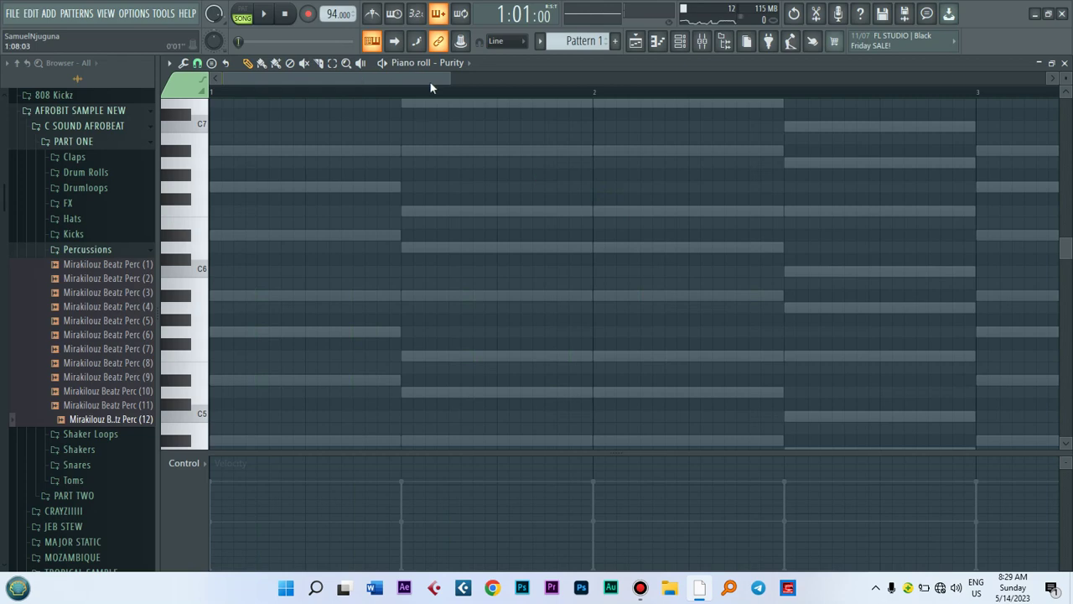
Place a four-step A#4 note at the start of bar 1 in Purity's piano roll.
drag(447, 79, 422, 80)
drag(222, 393, 298, 238)
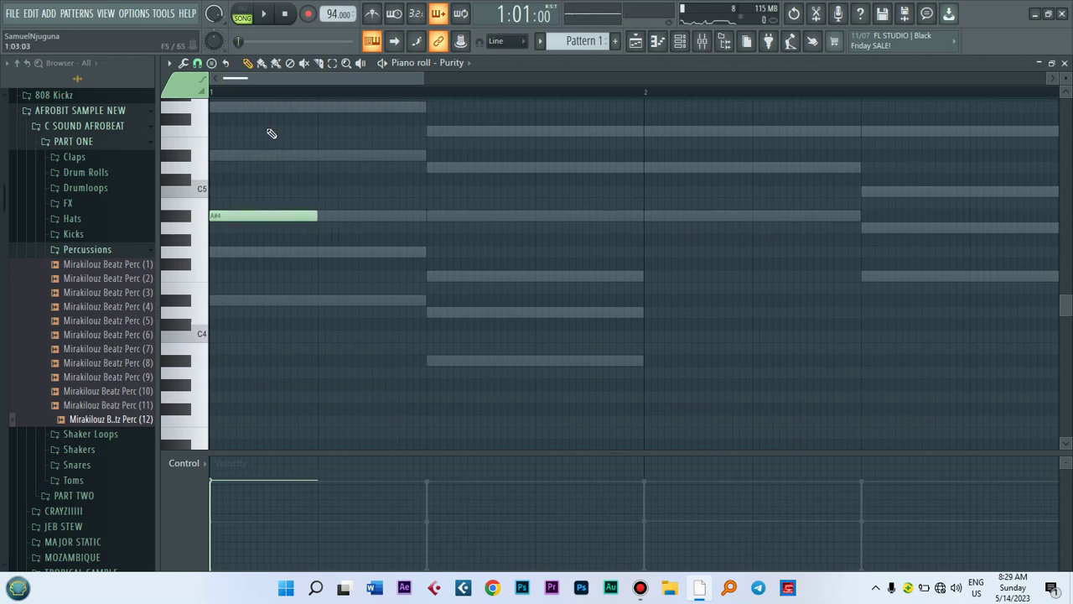
drag(424, 79, 281, 83)
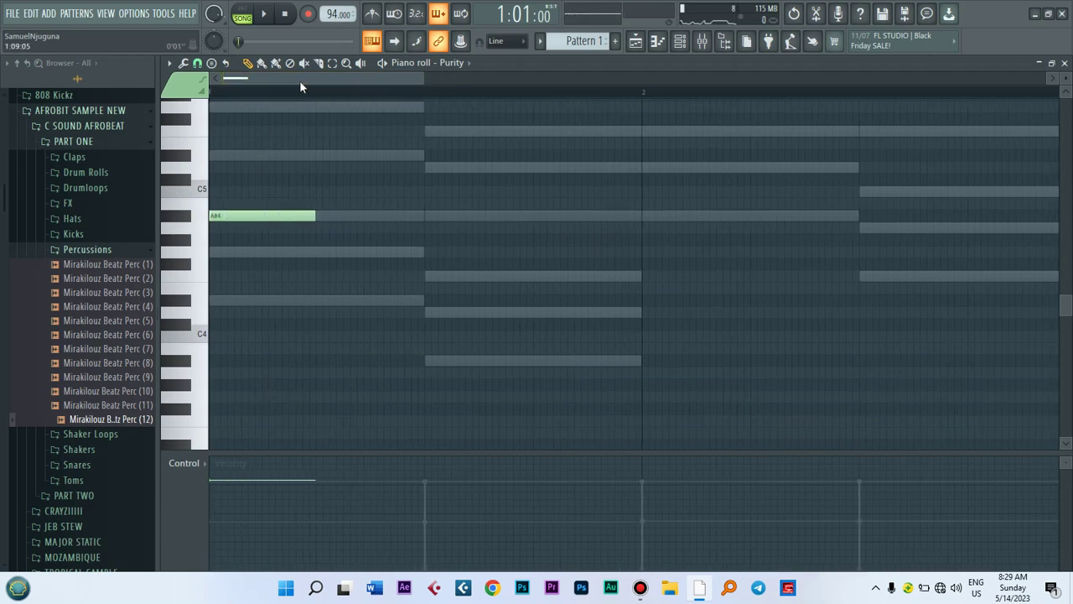
drag(418, 77, 488, 78)
Try the piano roll's snap at 1/4 beat and return it to 1/4 step.
click(198, 64)
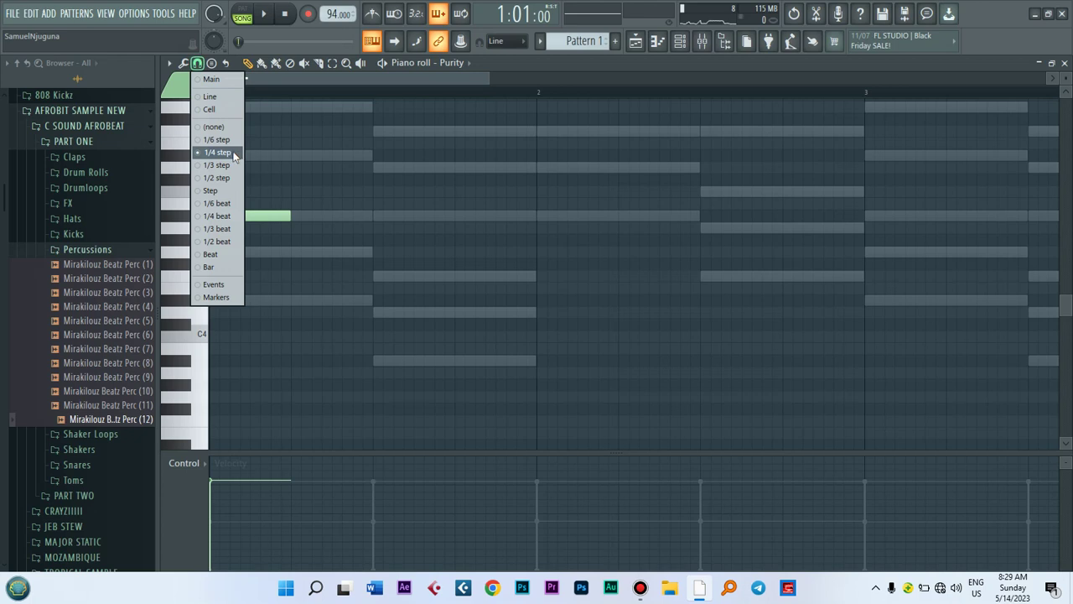
click(233, 154)
click(198, 64)
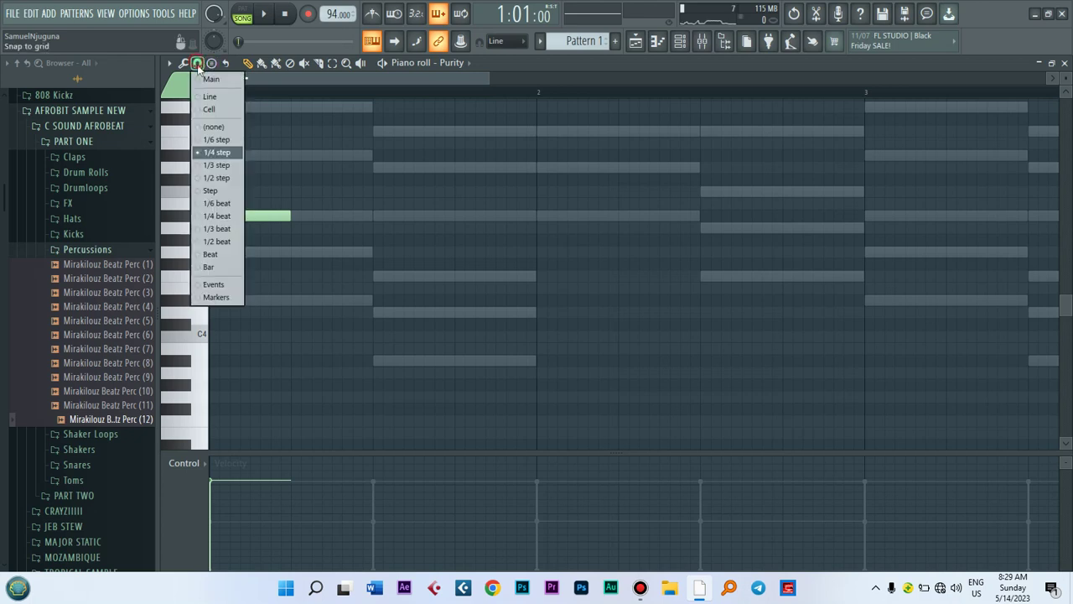
click(220, 215)
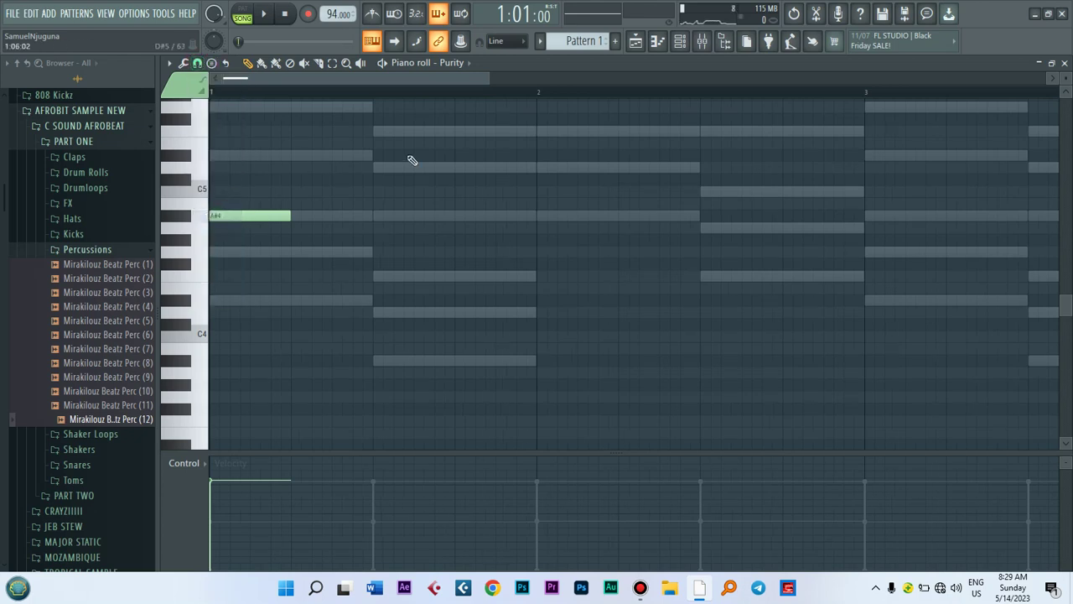
click(198, 64)
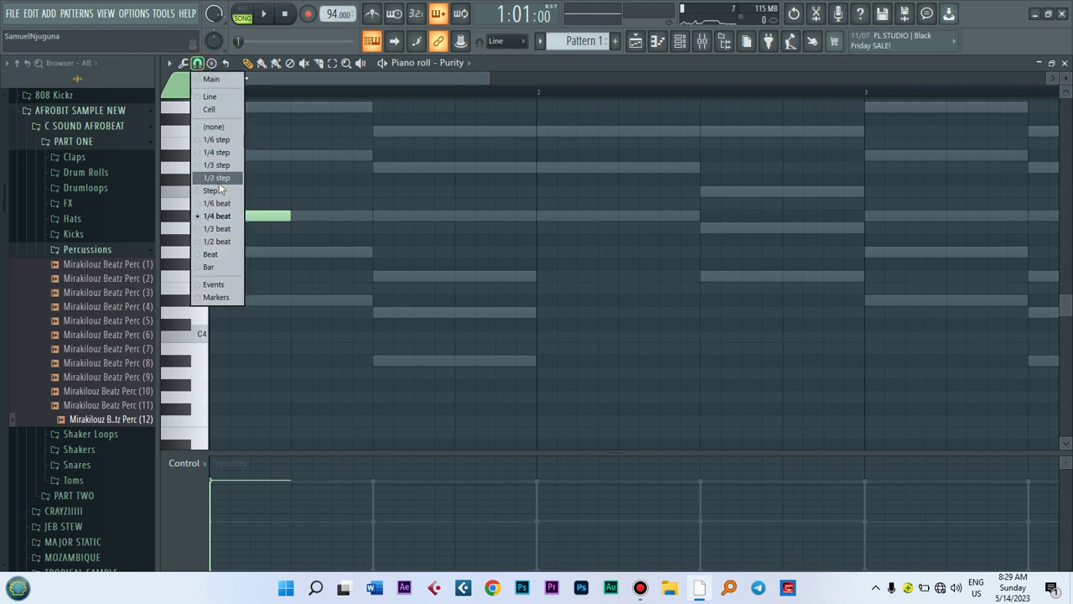
click(218, 170)
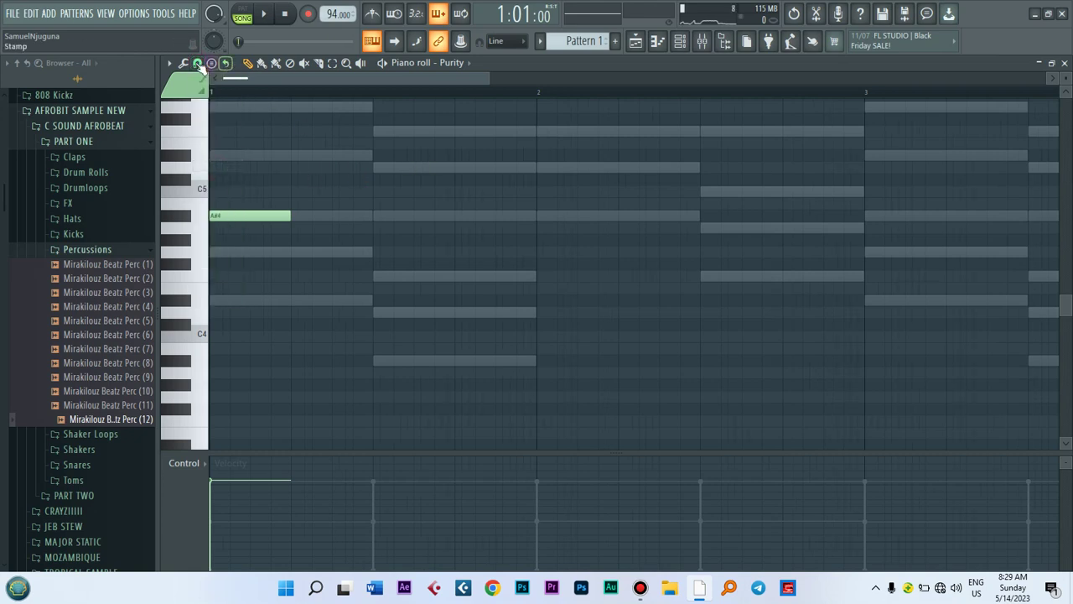
click(198, 64)
click(225, 154)
Try a four-step D#5 note on step 3 of bar 1 with a one-step G5 note, and delete both.
drag(491, 75, 432, 76)
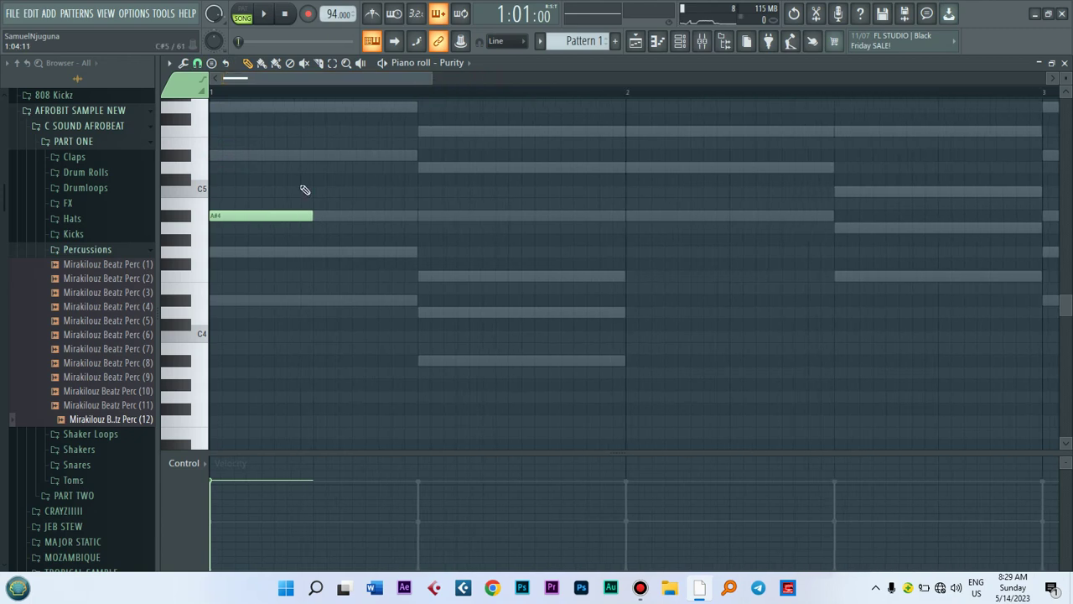
click(263, 158)
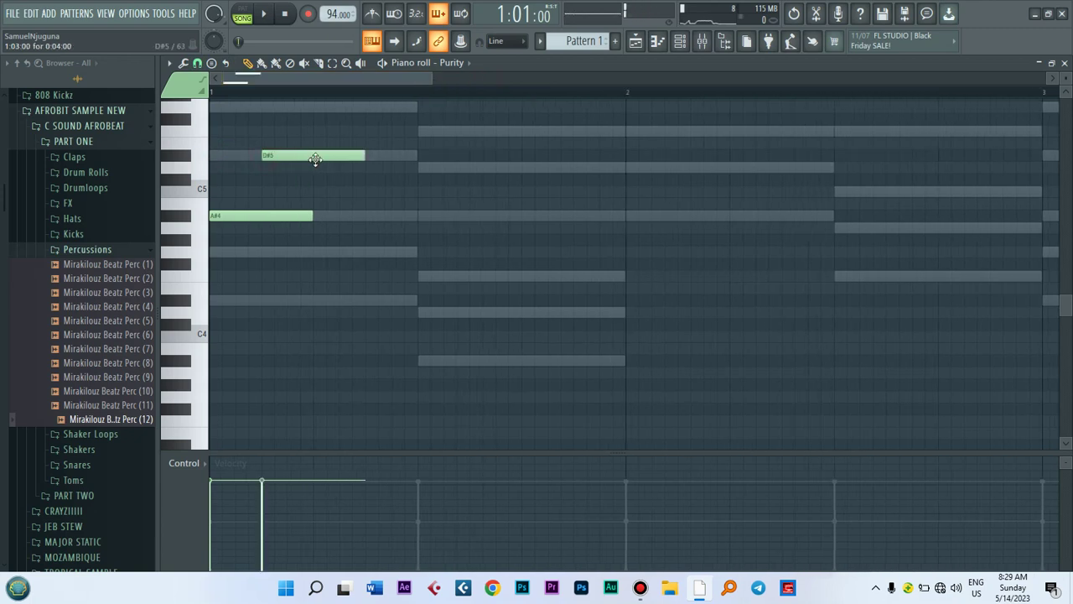
drag(1070, 316, 1068, 300)
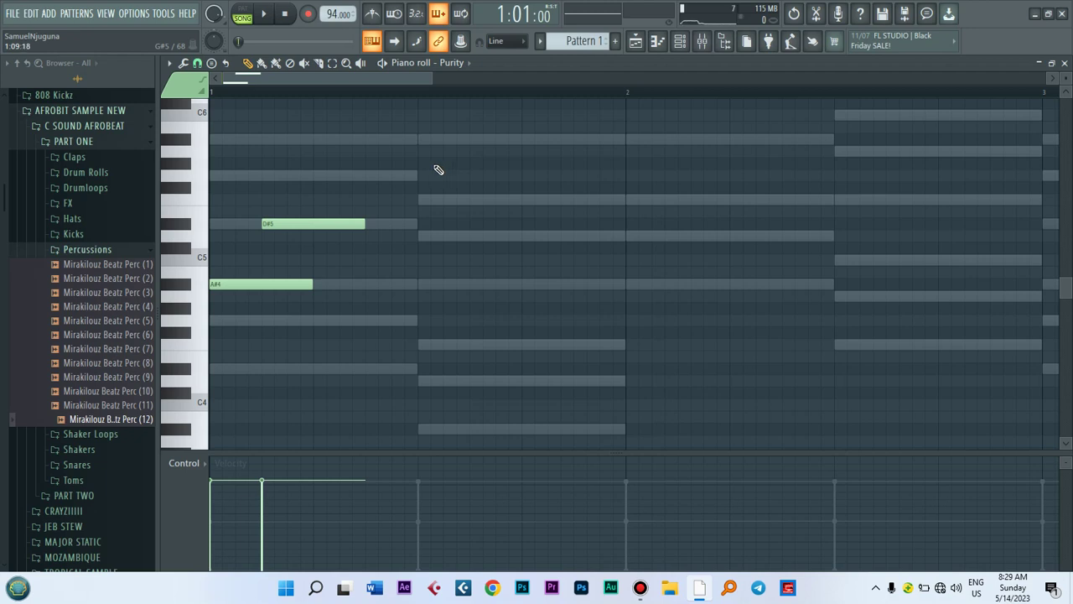
click(226, 179)
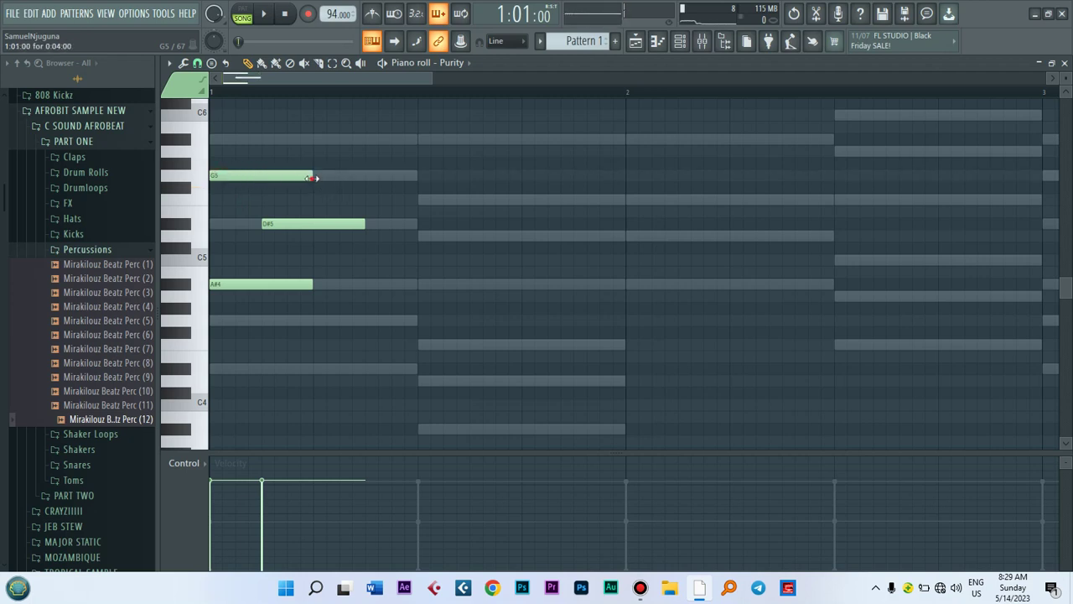
drag(312, 178, 232, 180)
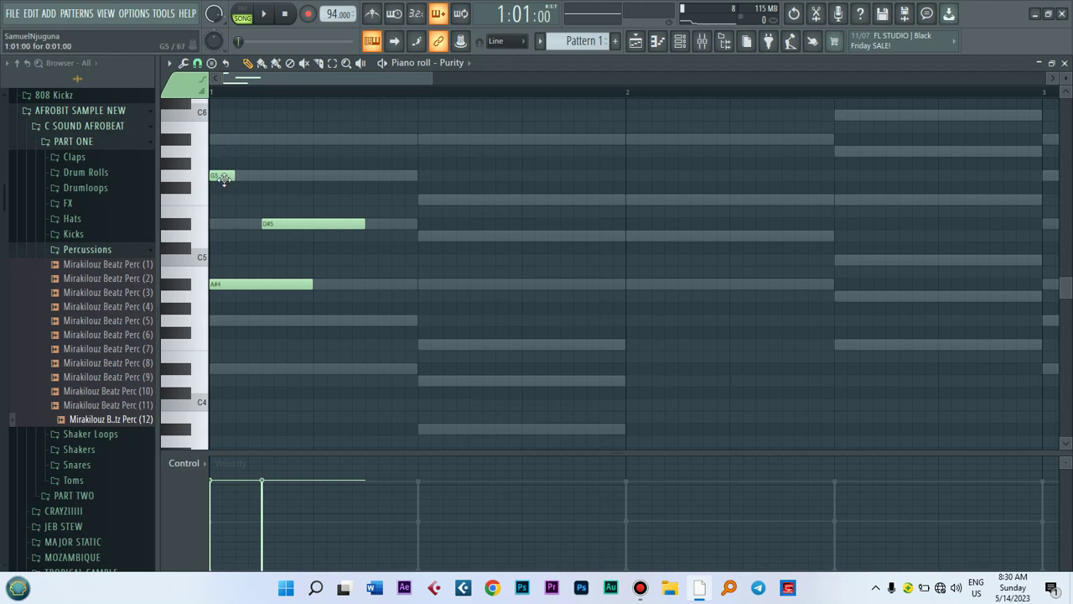
drag(221, 179, 297, 177)
right_click(298, 176)
right_click(295, 223)
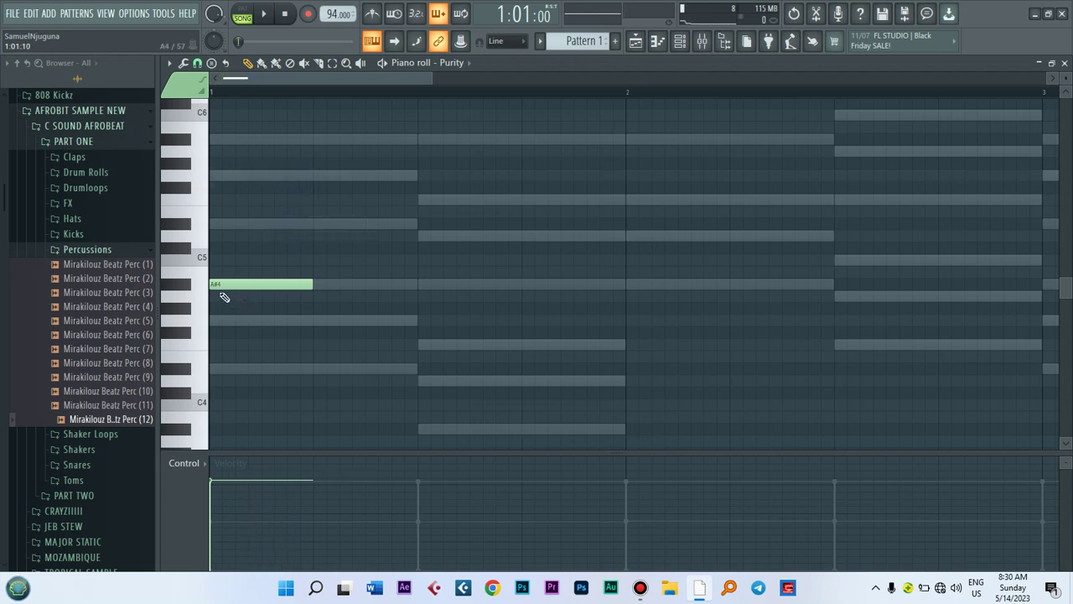
Place a D#5 note on step 3 and a G5 note on step 4 of bar 1, and play the song.
click(238, 225)
drag(258, 226, 286, 228)
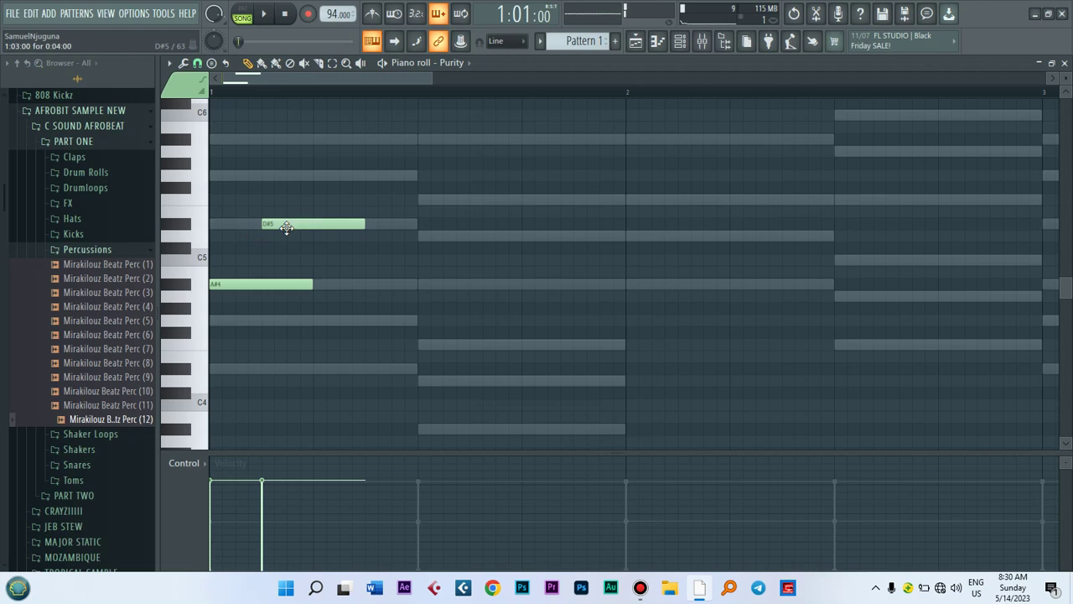
click(263, 176)
drag(266, 176, 299, 177)
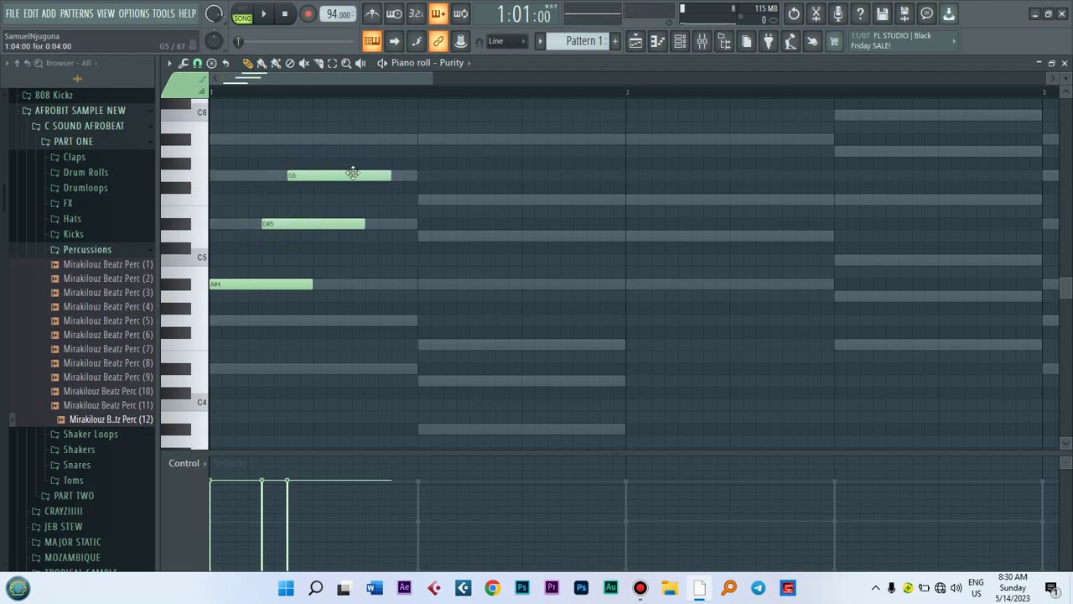
key(space)
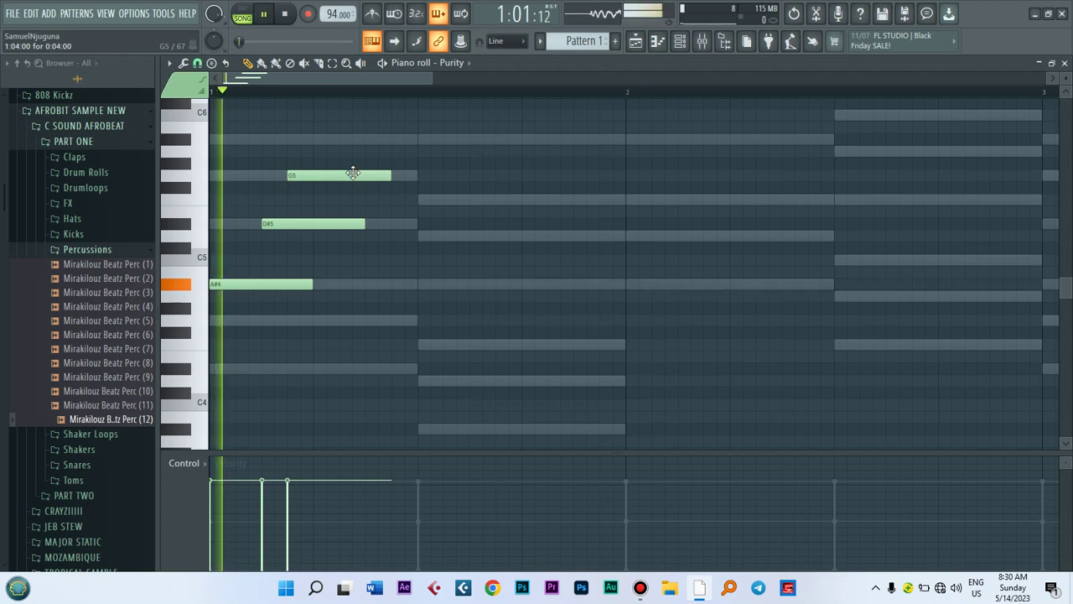
key(space)
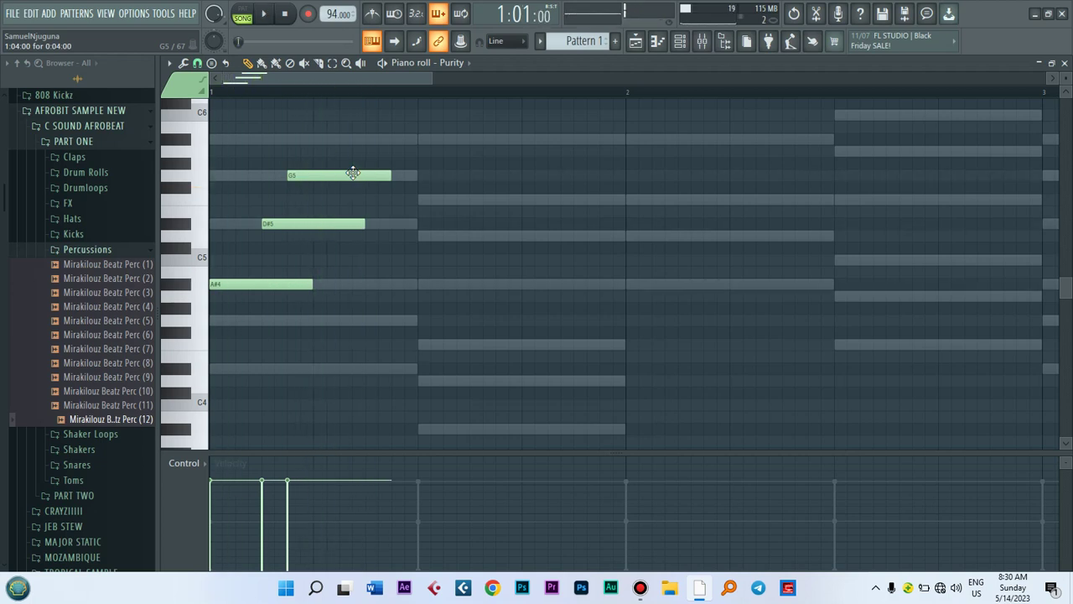
Try the rising notes one step earlier, with D#5 on step 2 and a new G5 on step 3, and play the song.
right_click(352, 173)
drag(280, 226, 254, 227)
click(279, 174)
drag(293, 174, 282, 176)
key(space)
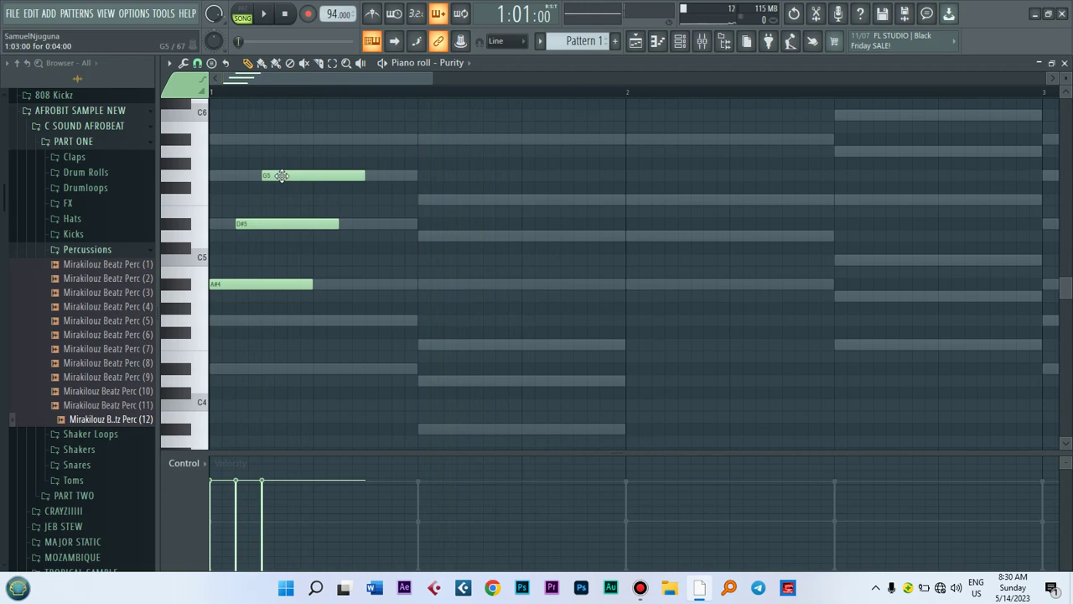
Delete the G5 note, move D#5 to step 3 and shorten it to two steps.
right_click(282, 175)
drag(242, 225, 269, 226)
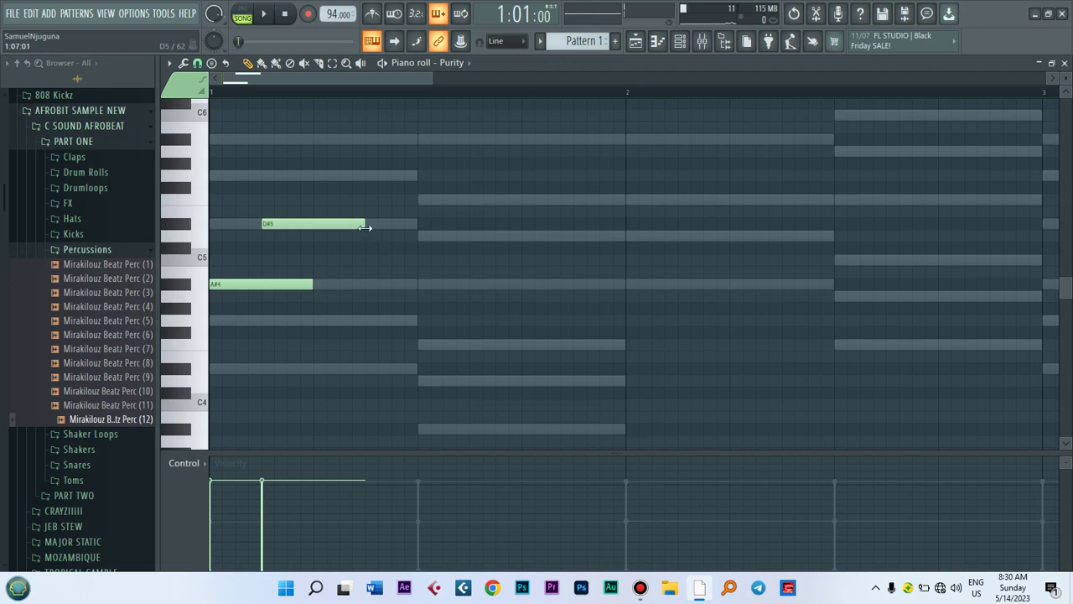
drag(366, 226, 324, 227)
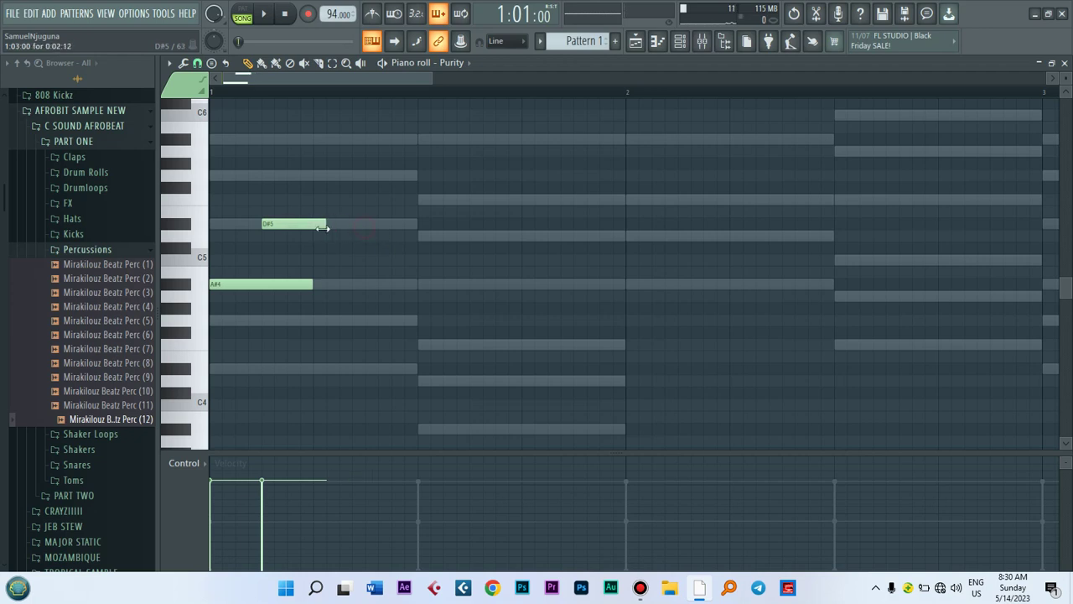
Try a two-step A#5 note on step 4 during playback, change it to a one-step G5, and delete it.
click(287, 141)
drag(300, 140, 287, 140)
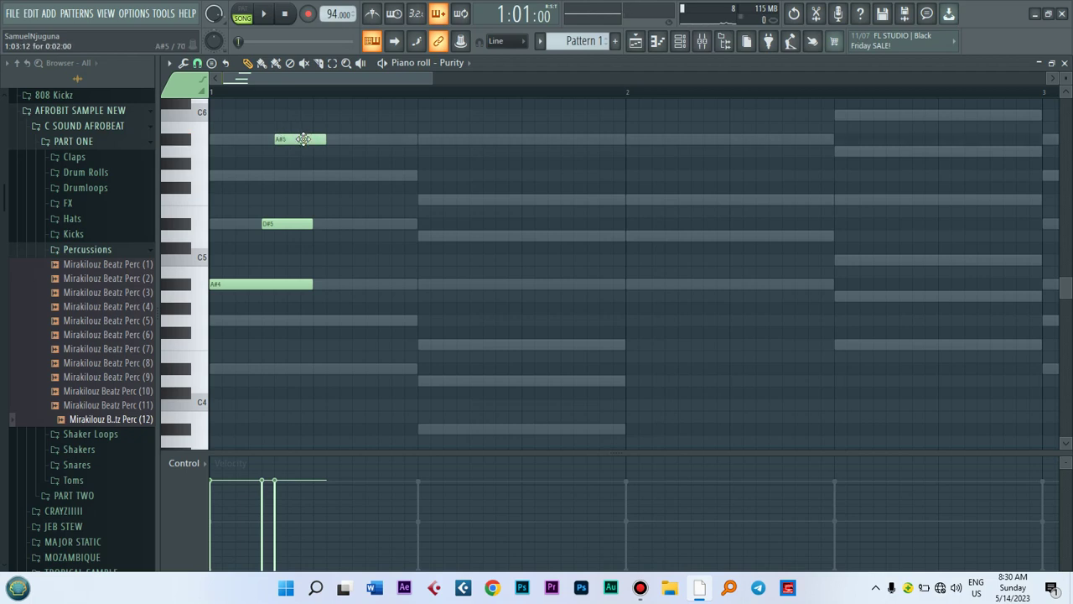
key(space)
drag(297, 139, 302, 141)
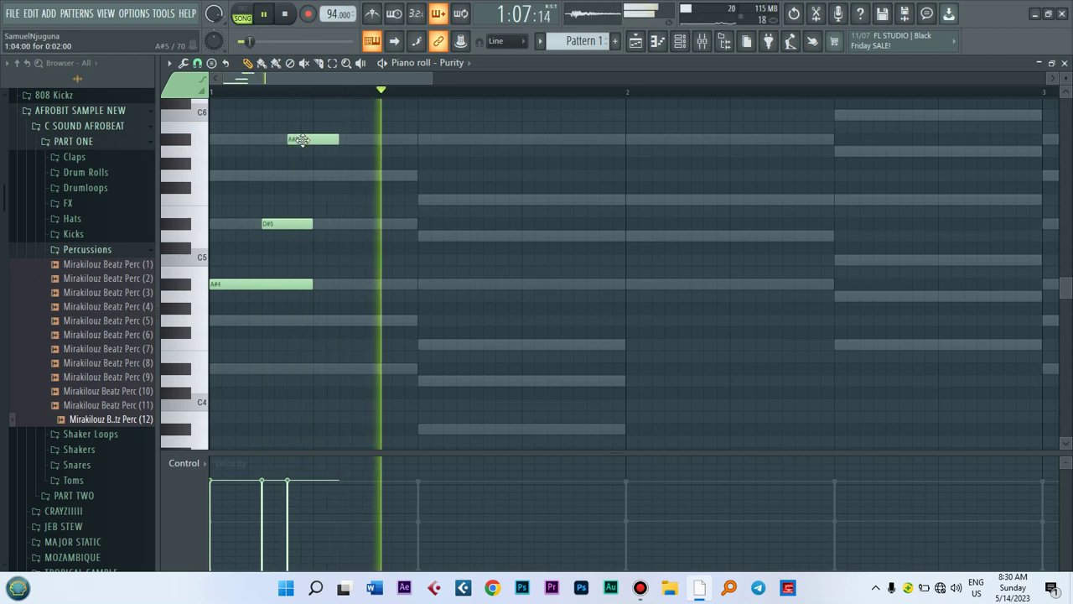
key(space)
drag(301, 135, 299, 175)
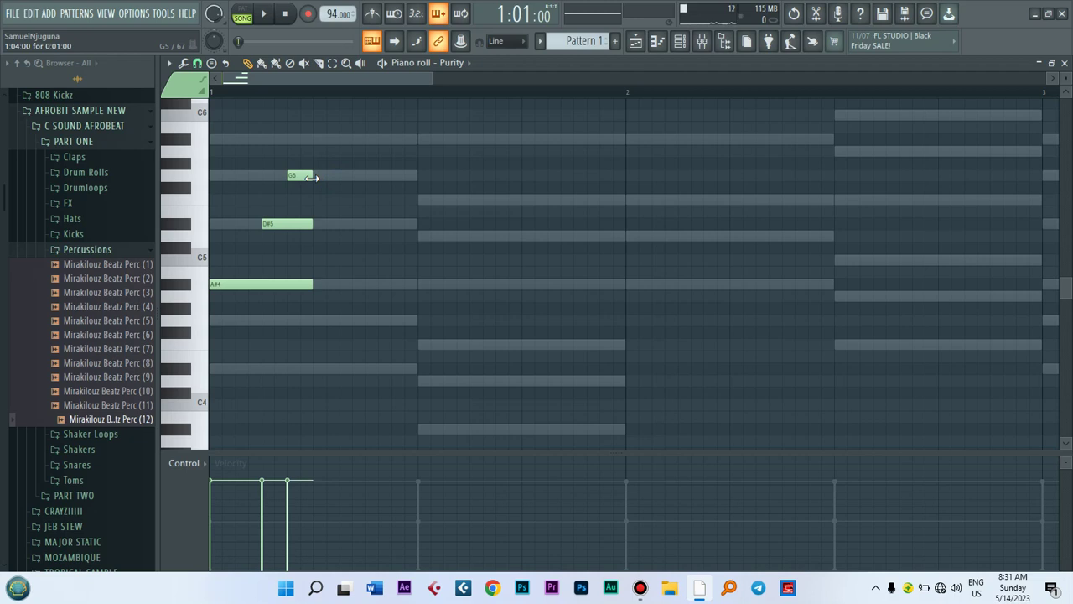
right_click(299, 176)
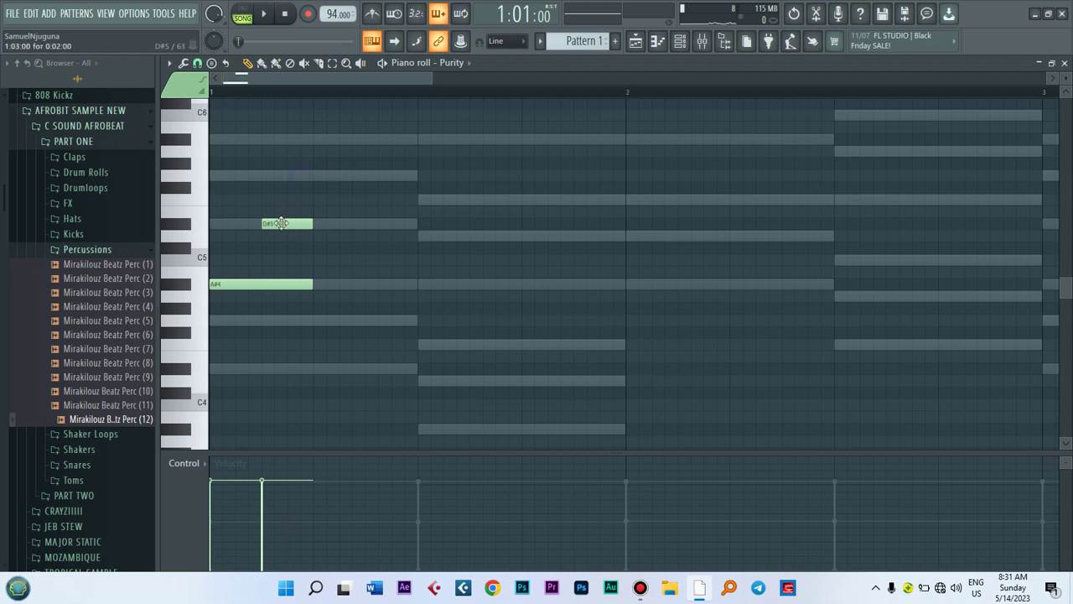
Place two-step notes in bar 1, G5 on step 4 and F5 on step 7, and play the song.
click(288, 174)
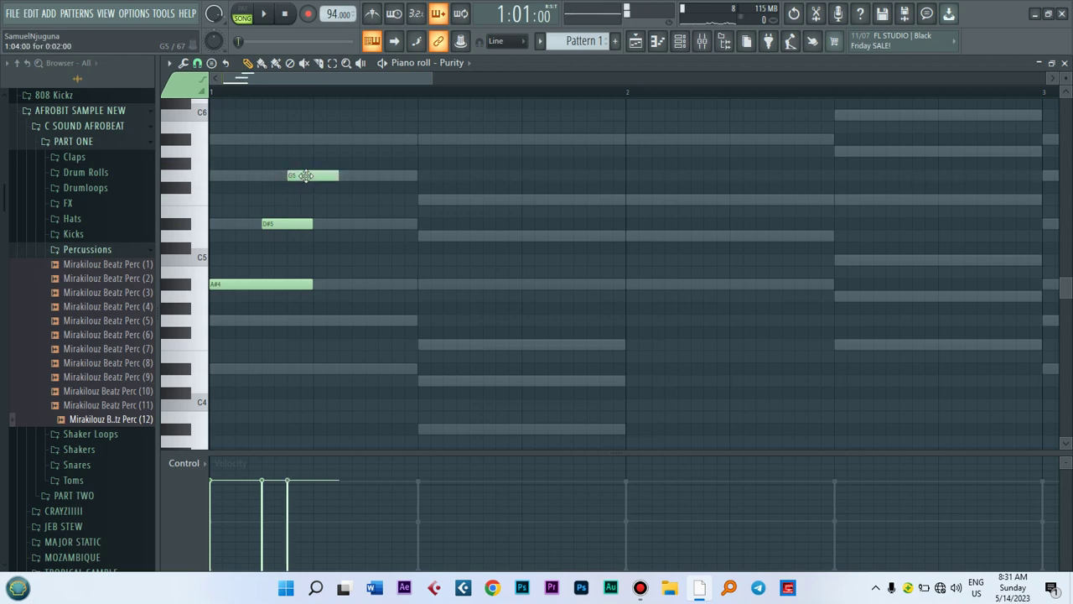
click(367, 199)
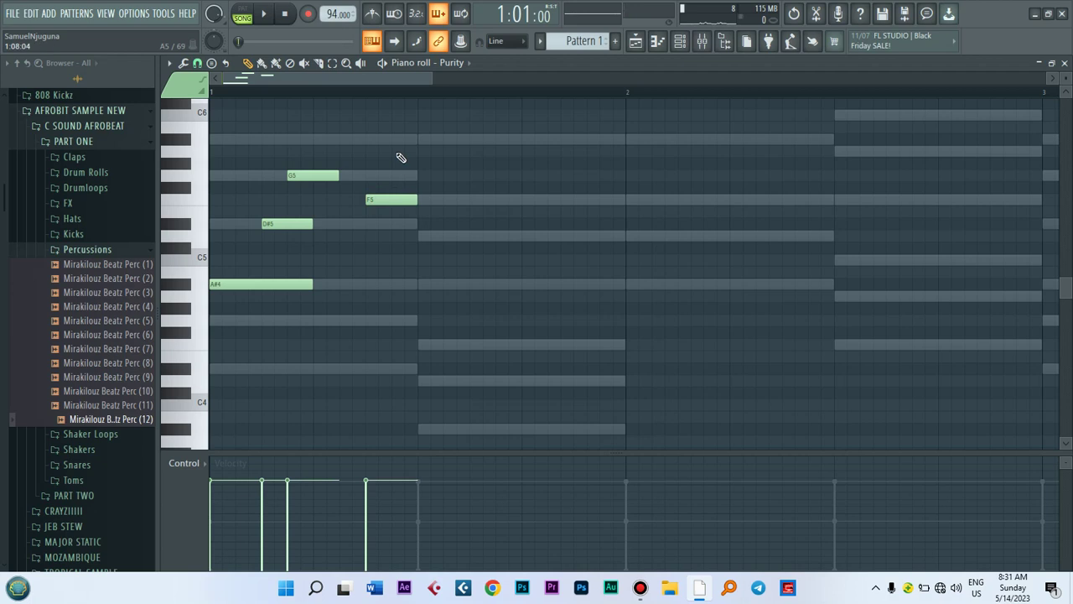
key(space)
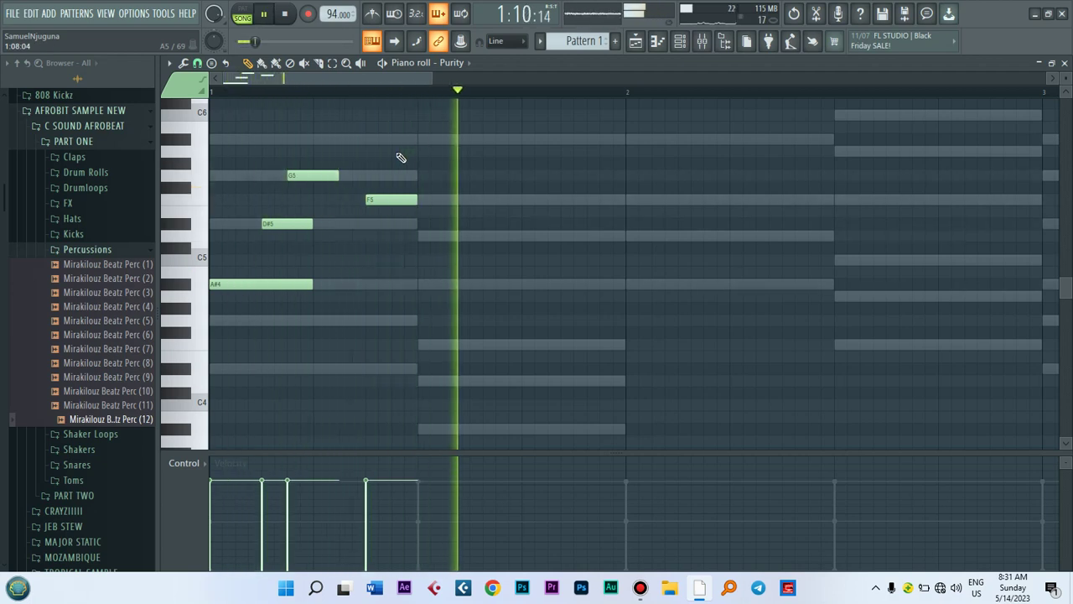
key(space)
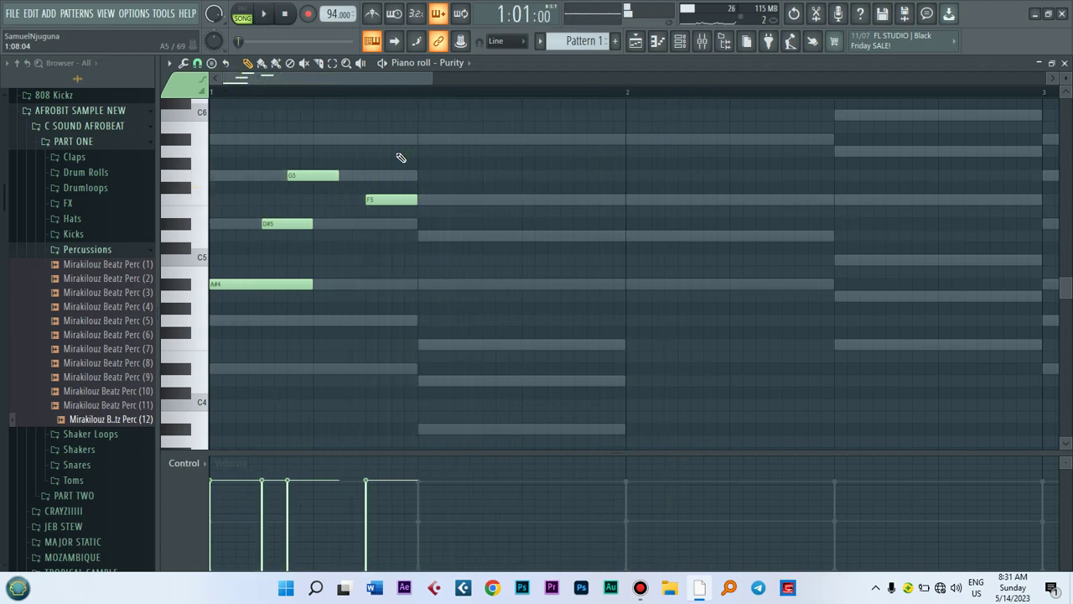
Try the step 7 note at D#5 during playback and return it to F5.
drag(375, 199, 381, 224)
key(space)
key(space)
drag(376, 222, 372, 199)
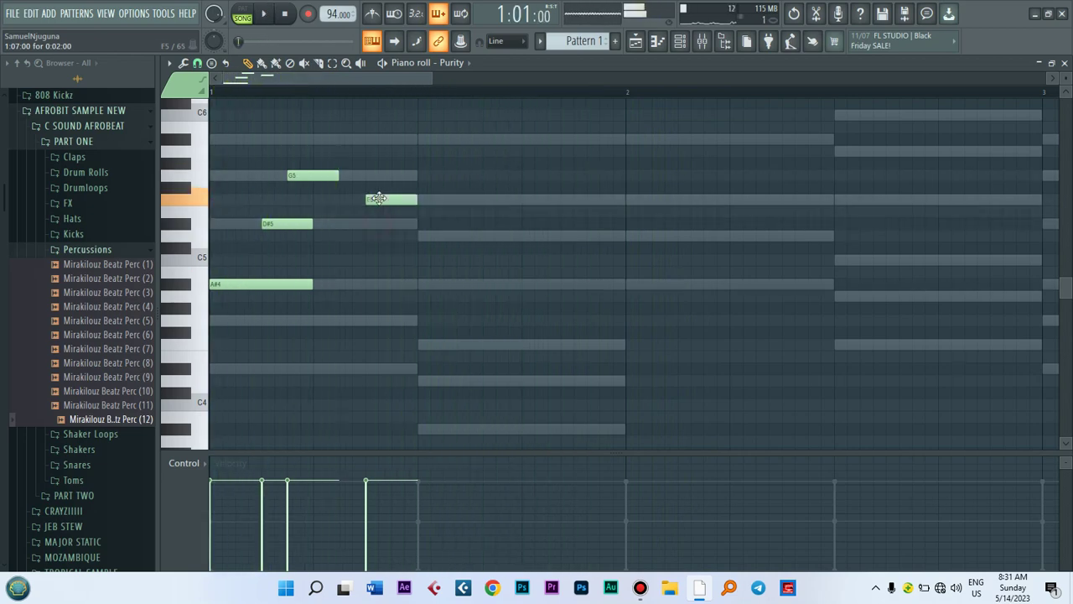
Try a copy of the four-note phrase from step 9 of bar 1 as F4, A#4, F5 and D5, and play the song.
drag(417, 160, 268, 325)
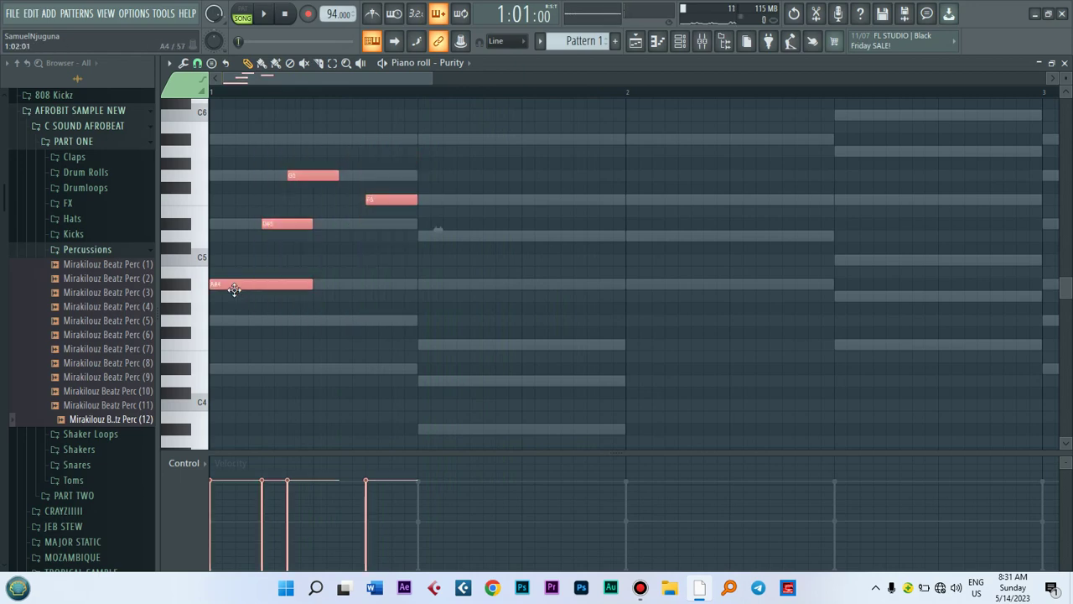
drag(227, 285, 442, 344)
click(462, 175)
drag(507, 234, 508, 199)
drag(589, 257, 589, 235)
key(space)
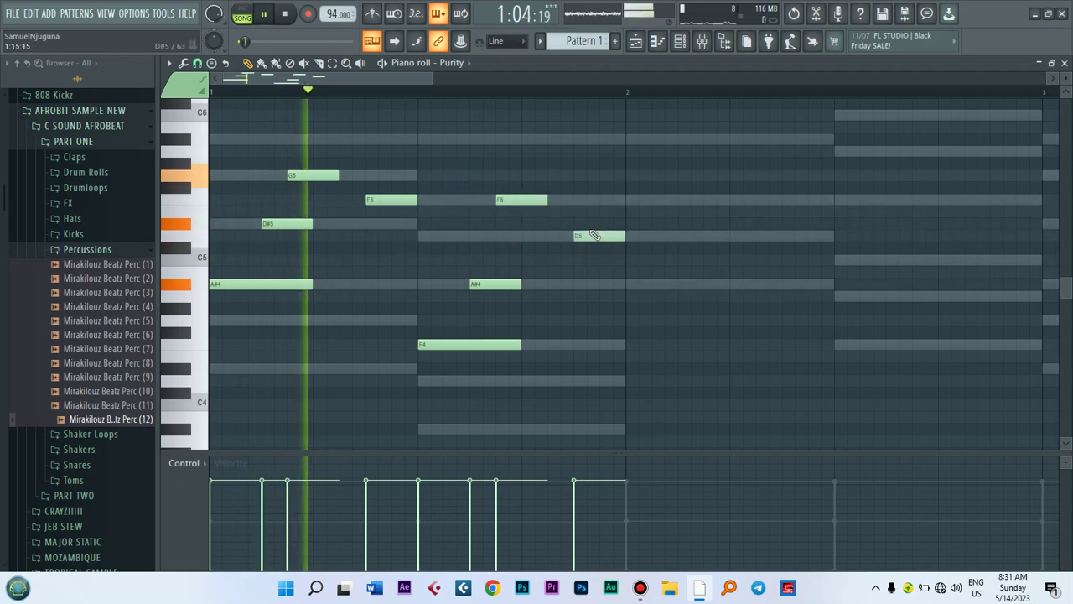
key(space)
Delete the four copied notes in the second half of bar 1.
right_click(528, 198)
right_click(578, 236)
right_click(495, 344)
right_click(495, 284)
Copy the four-note phrase to the start of bar 2, transposed up to begin on F5, play the song and deselect the notes.
drag(381, 290, 237, 147)
drag(234, 281, 650, 200)
scroll(1068, 290, up, 3)
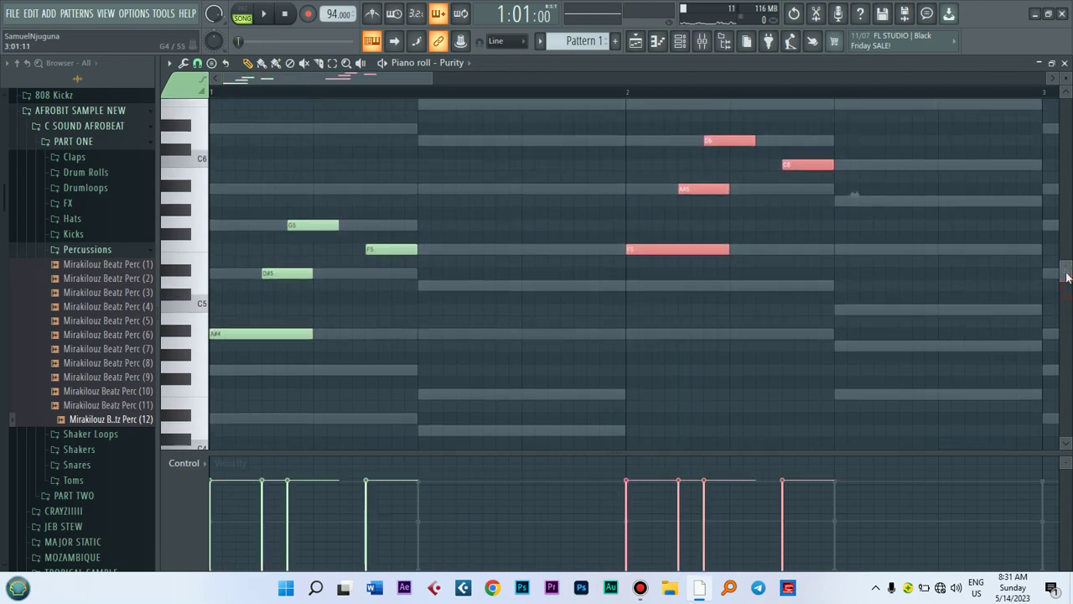
key(space)
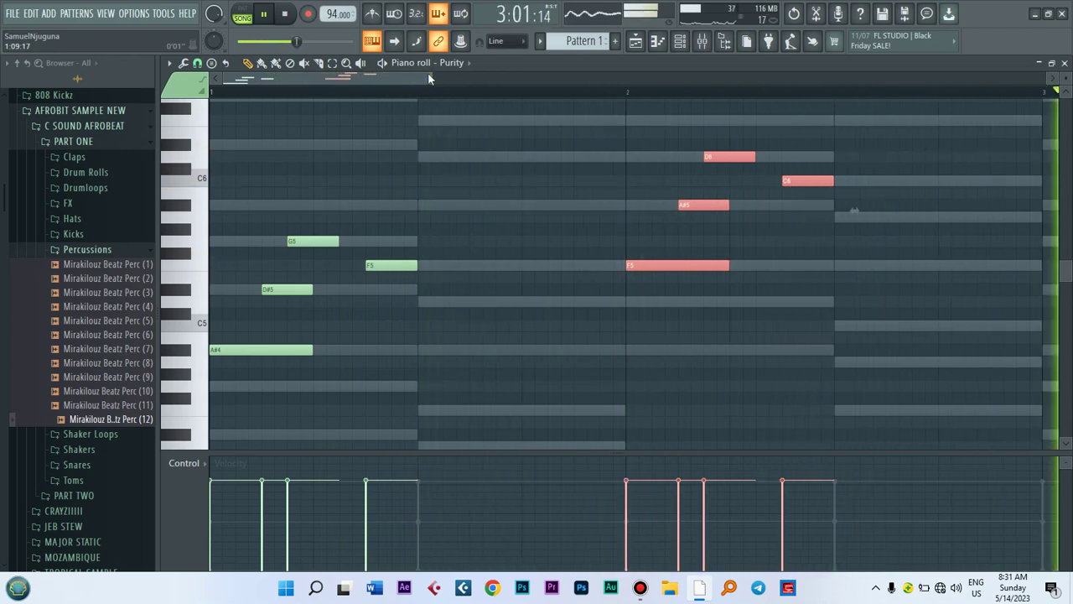
key(space)
drag(429, 77, 520, 79)
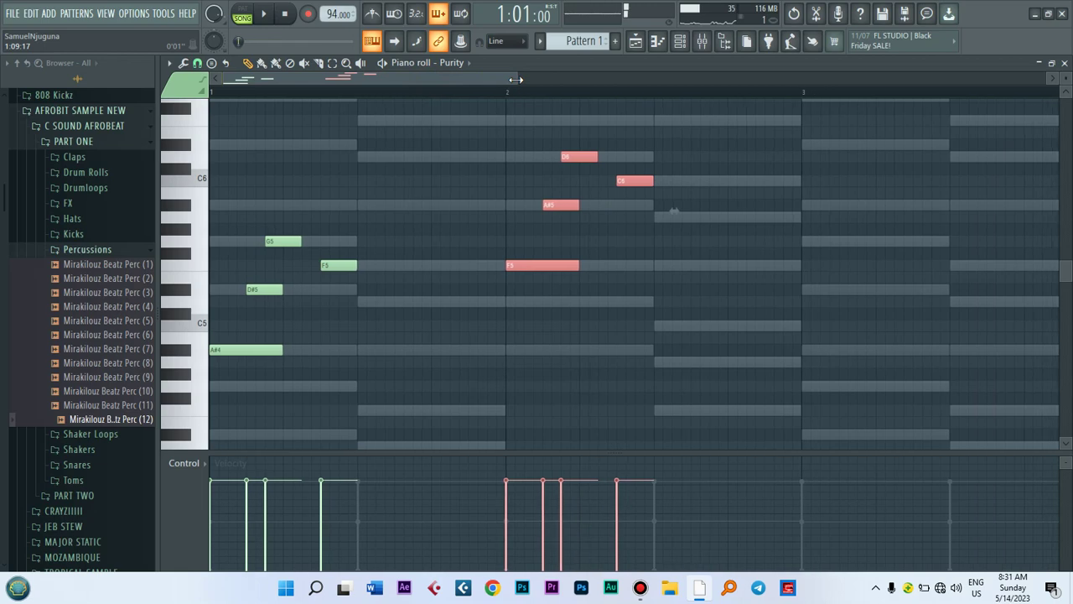
click(451, 185)
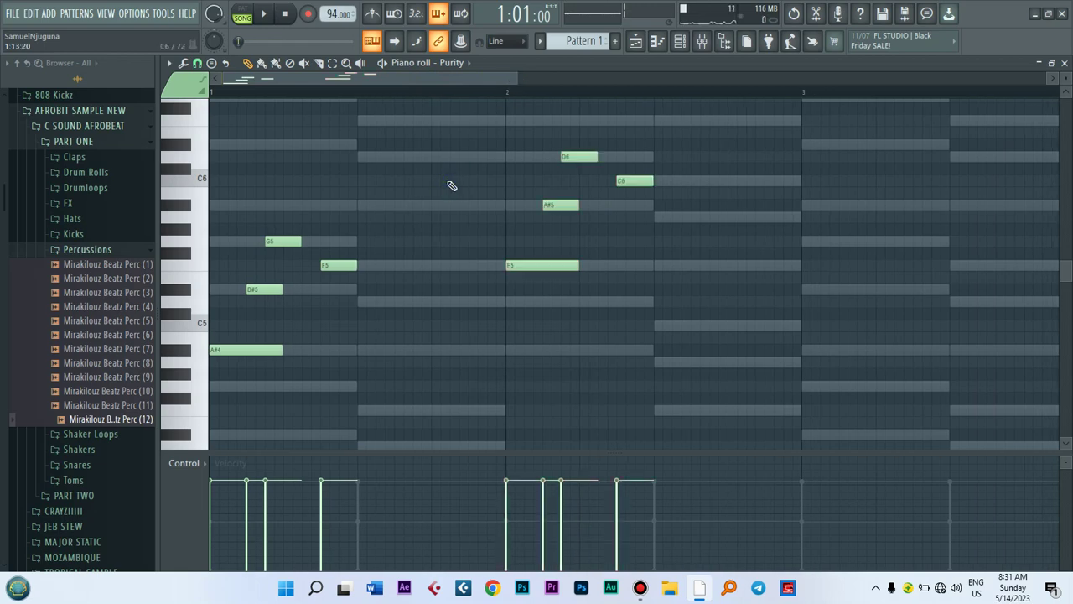
Add two-step notes F4 on step 9 and G4 on step 11 of bar 1, raise the G4 to A#4, and play the song.
drag(517, 82, 412, 82)
drag(434, 359, 252, 196)
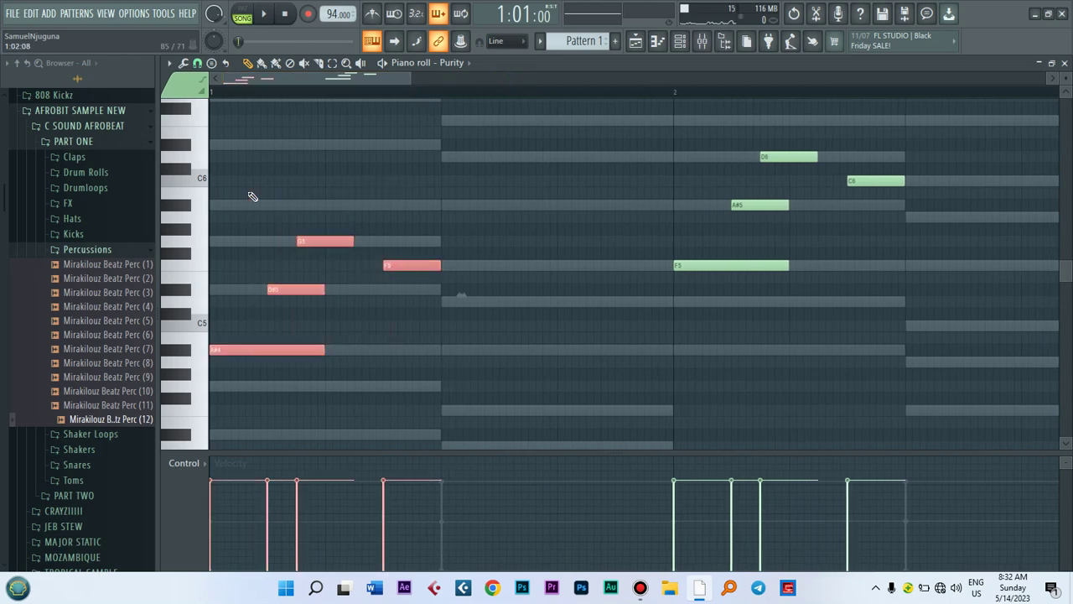
click(448, 411)
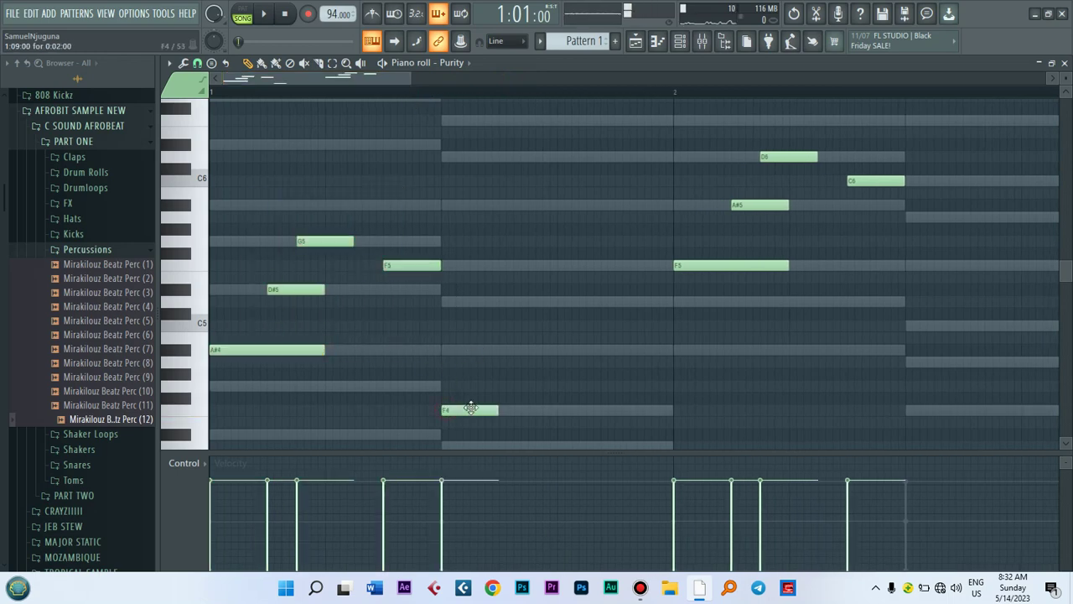
click(499, 386)
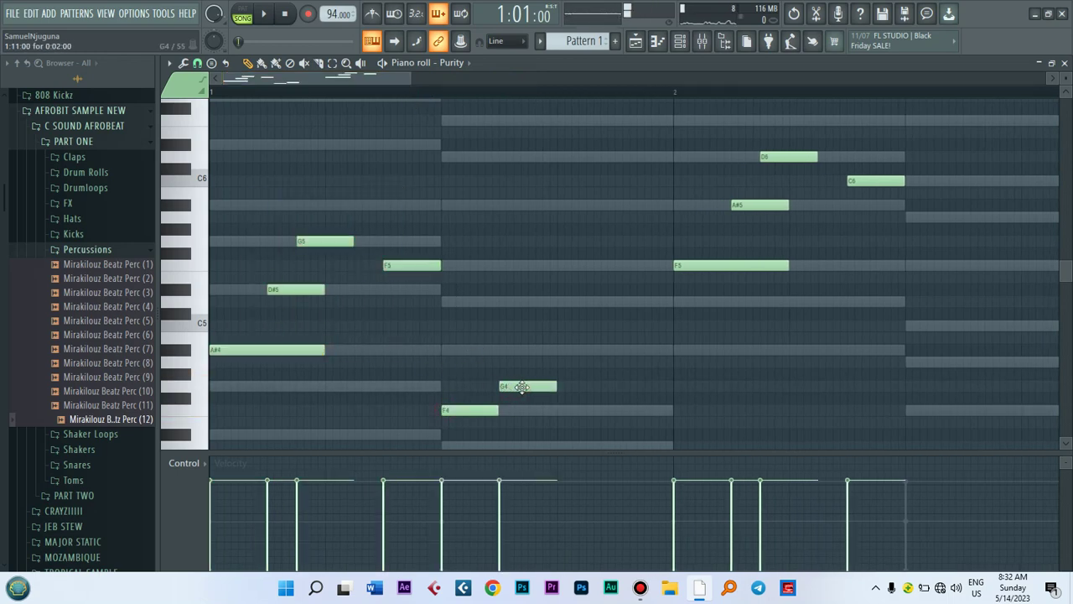
drag(433, 79, 563, 101)
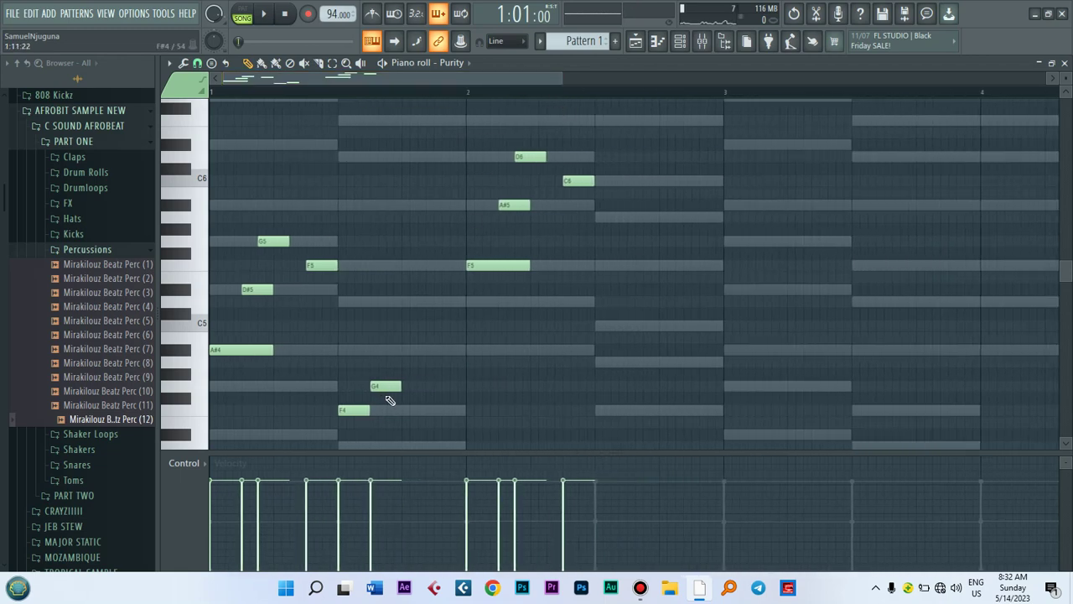
click(383, 388)
key(space)
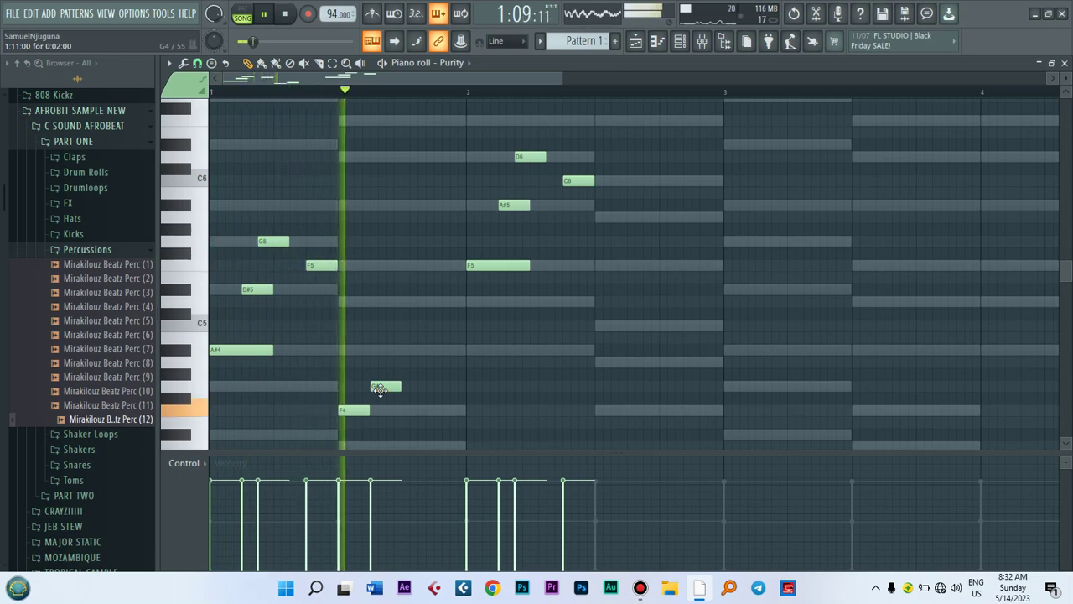
key(space)
drag(379, 388, 380, 350)
key(space)
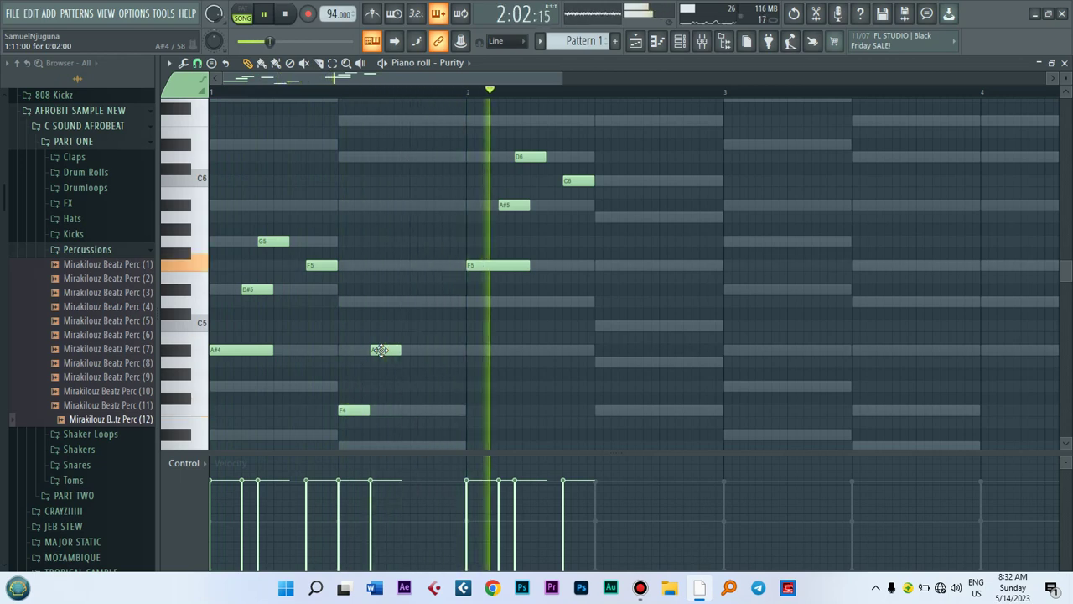
Copy the F4 and A#4 pair to step 9 of bar 2, transposed up to C5 and F5, and play the song.
drag(412, 308, 608, 324)
key(space)
key(space)
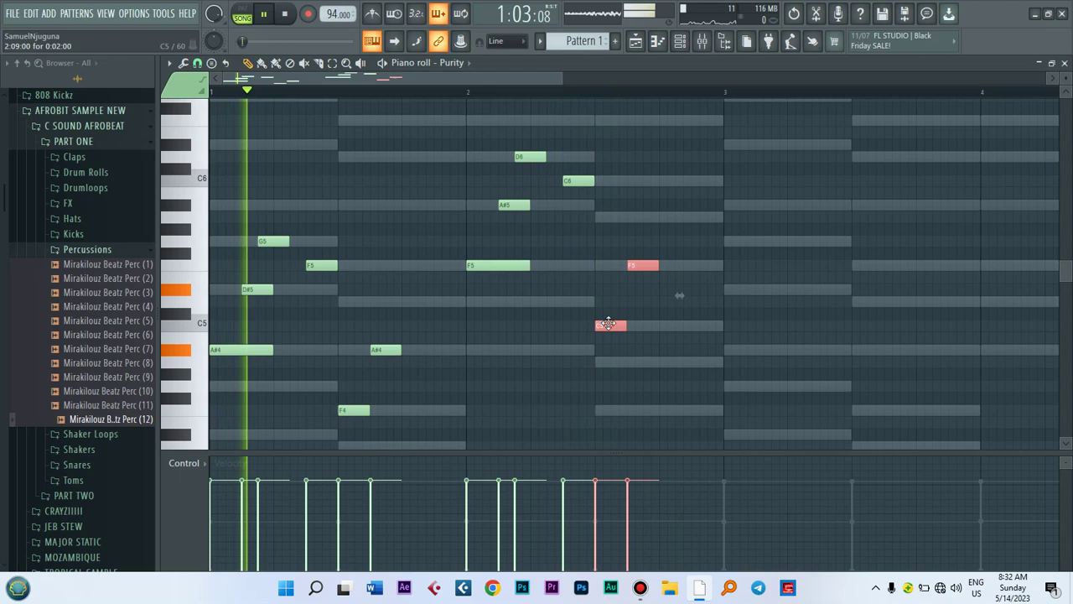
ctrl+click(552, 242)
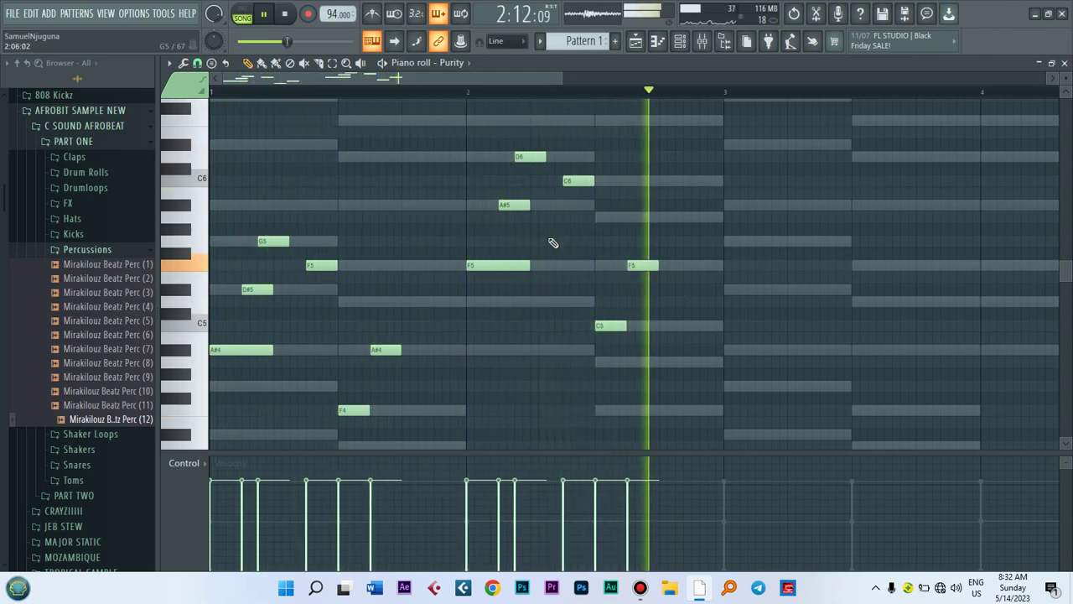
key(space)
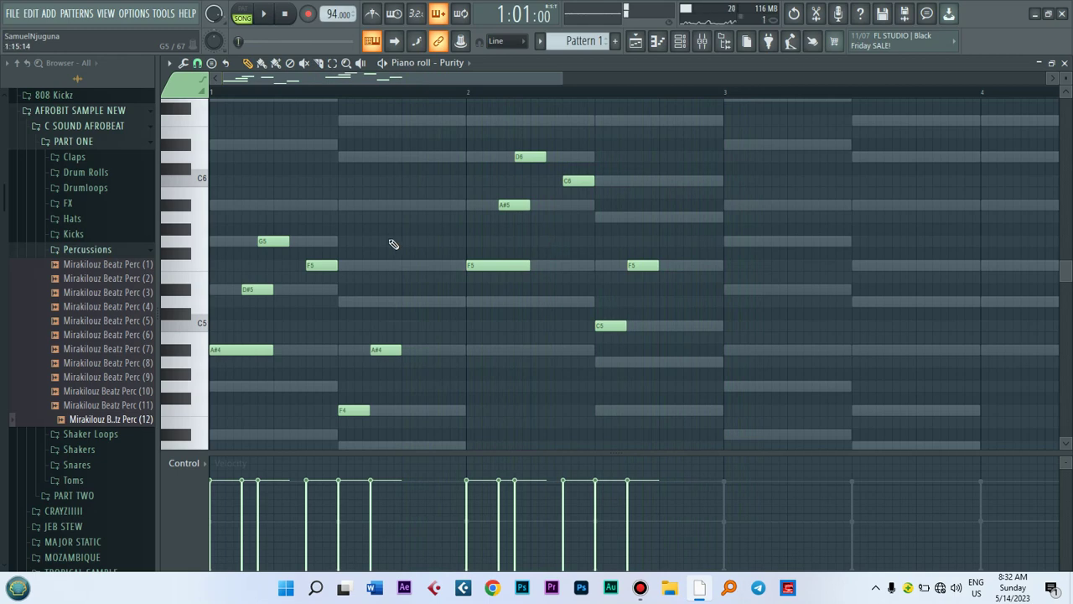
Place a half-step A#5 note on step 12 of bar 1 and play the song.
click(391, 206)
drag(391, 206, 388, 206)
key(space)
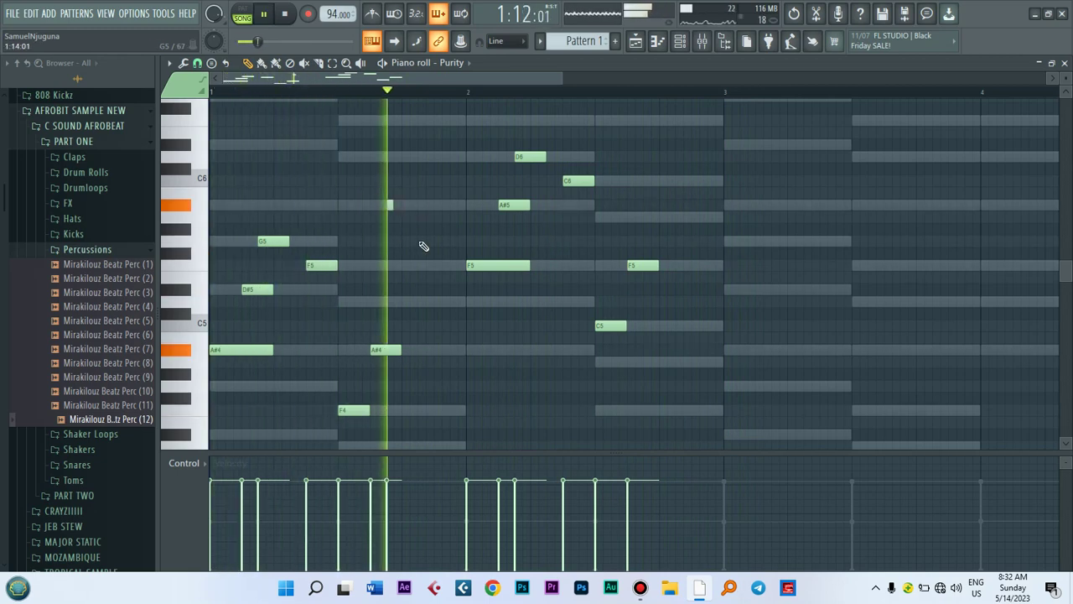
key(space)
Lower the short step 12 note in bar 1 to F5 and add a half-step A5 on step 12 of bar 2 during playback.
drag(391, 205, 390, 266)
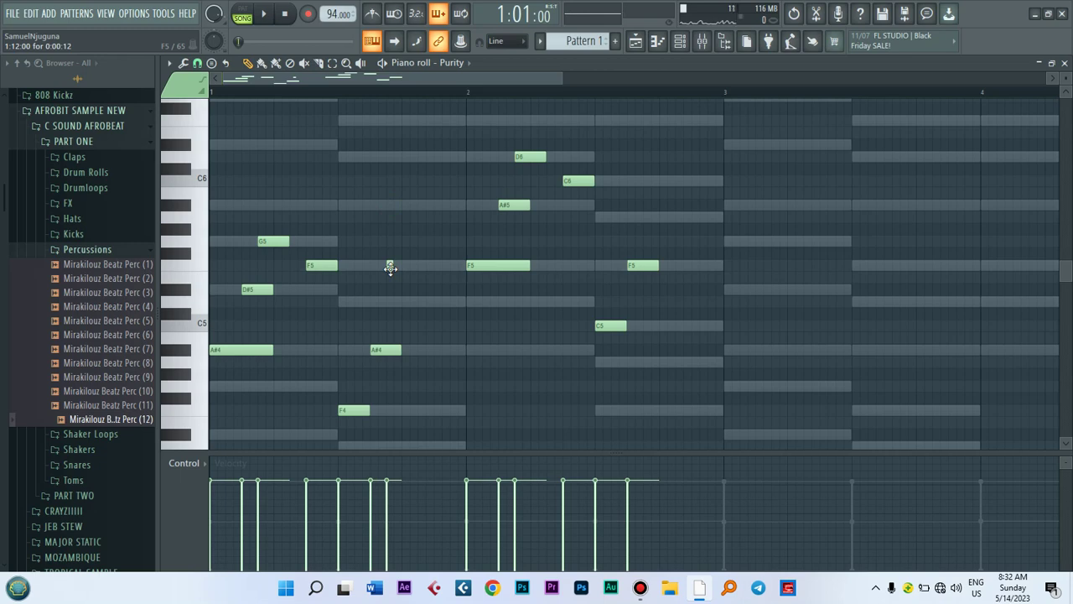
key(space)
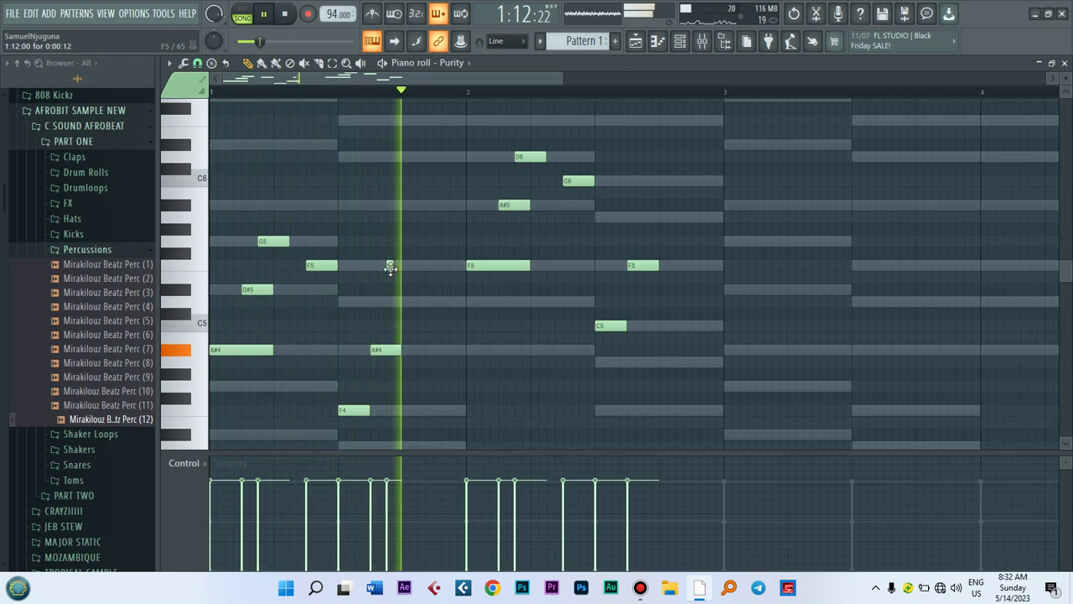
click(646, 217)
key(space)
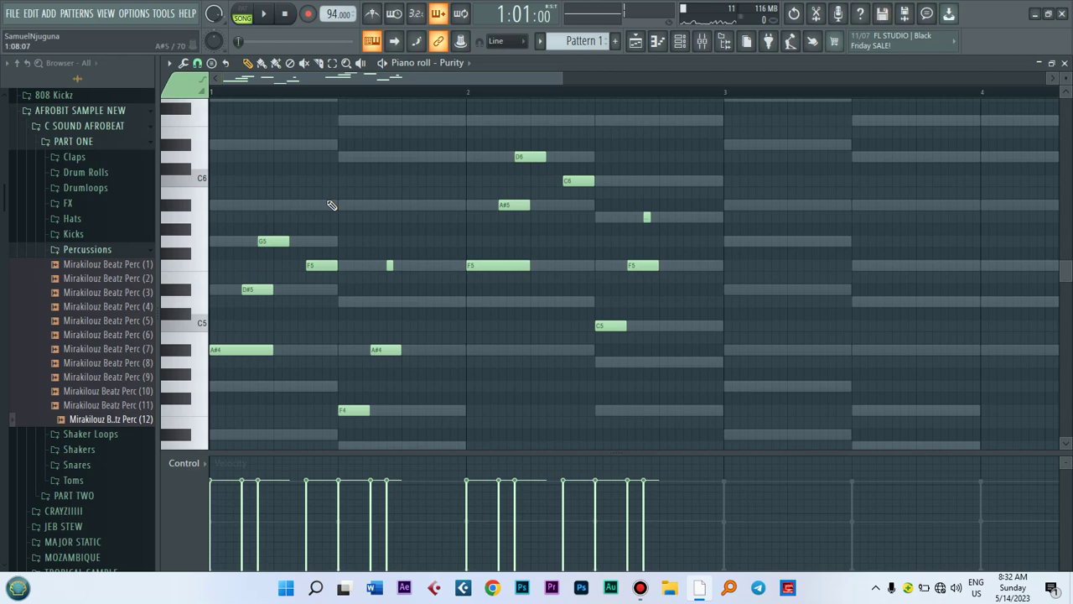
Try a descending run of one-step notes F6, D#6 and D6 on steps 14 to 16 of bar 2, and play the song.
drag(562, 76, 375, 115)
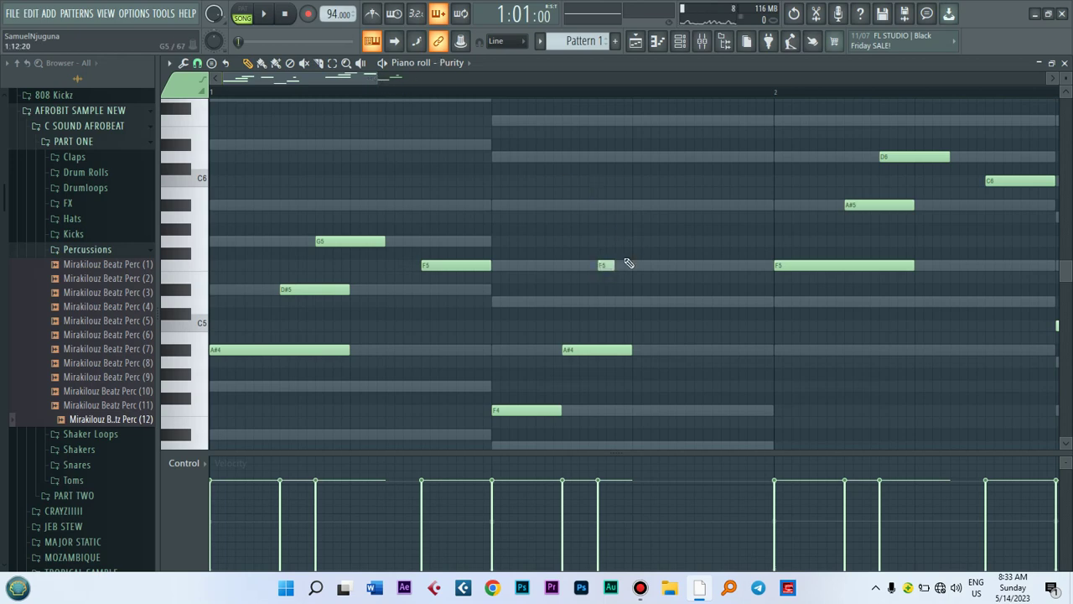
drag(376, 77, 543, 80)
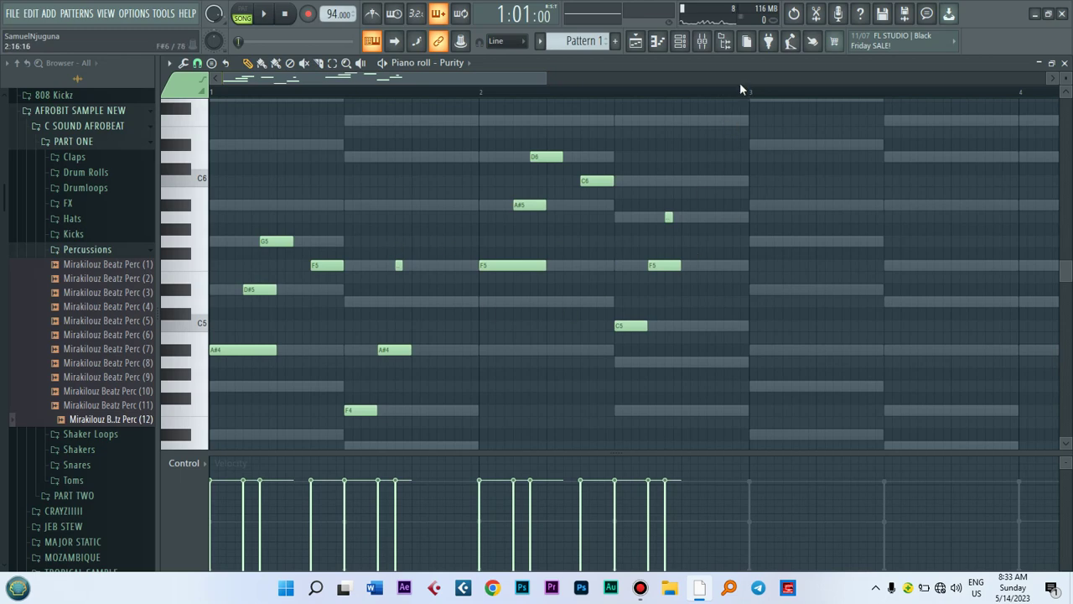
click(708, 119)
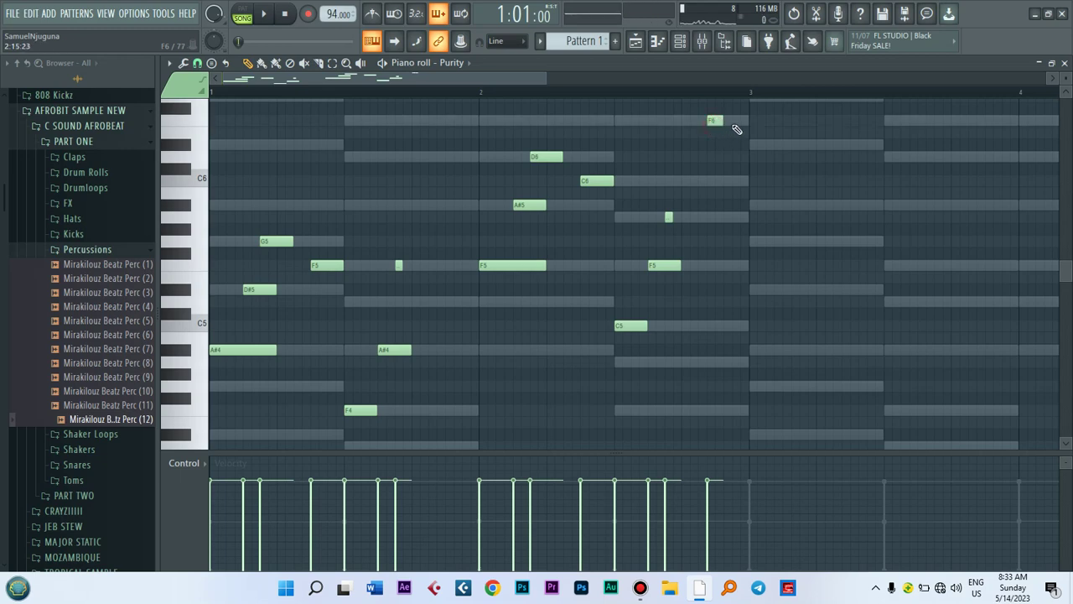
drag(715, 119, 722, 145)
click(736, 158)
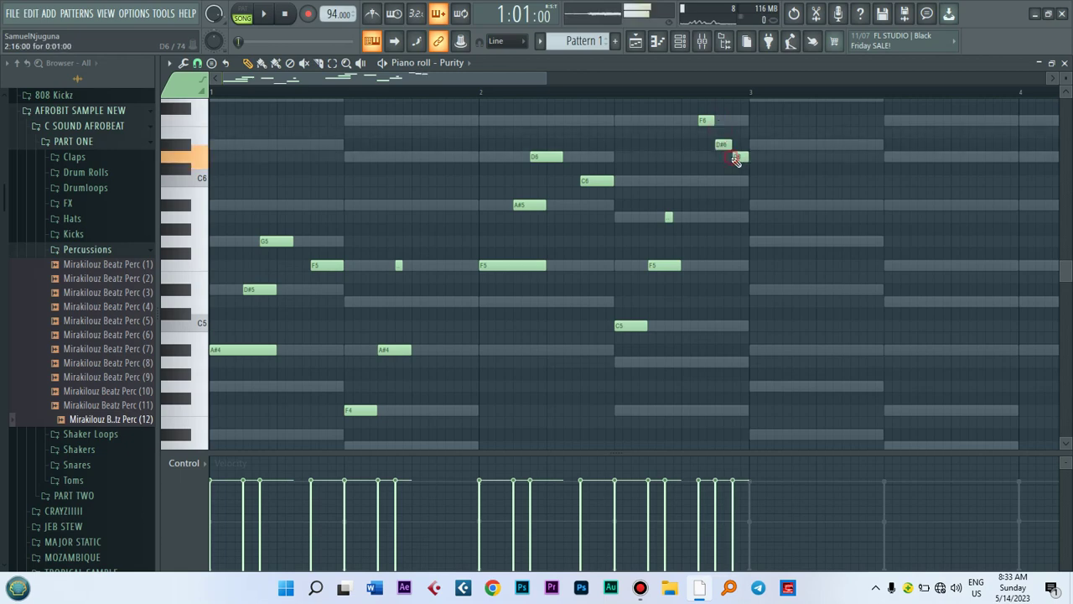
key(space)
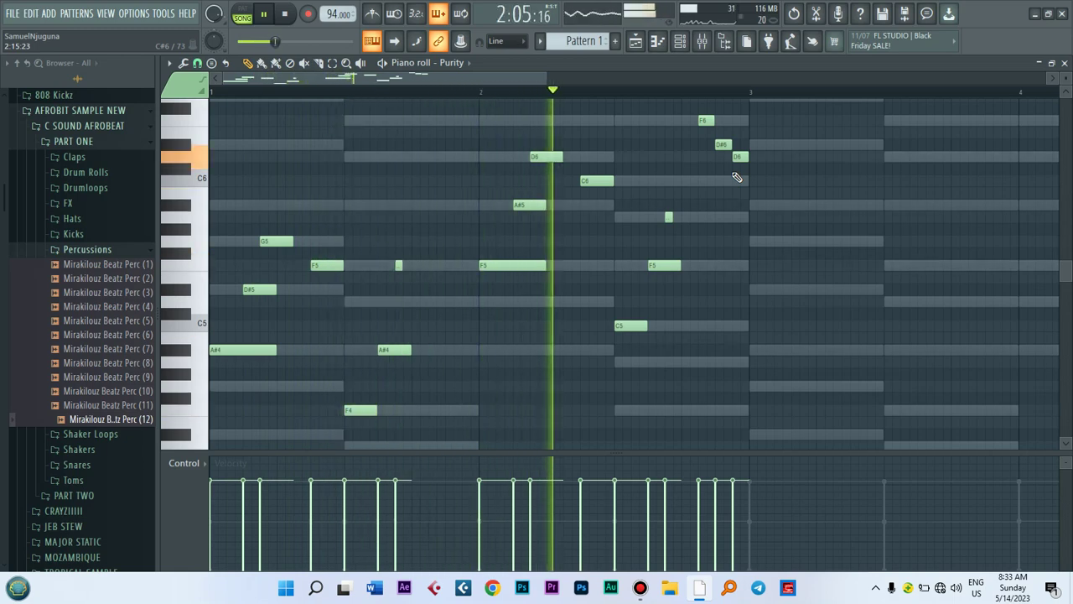
key(space)
Replace the descending run in bar 2 with a one-step C6 on step 14 and a two-step A5 on step 15, and play the song.
right_click(721, 144)
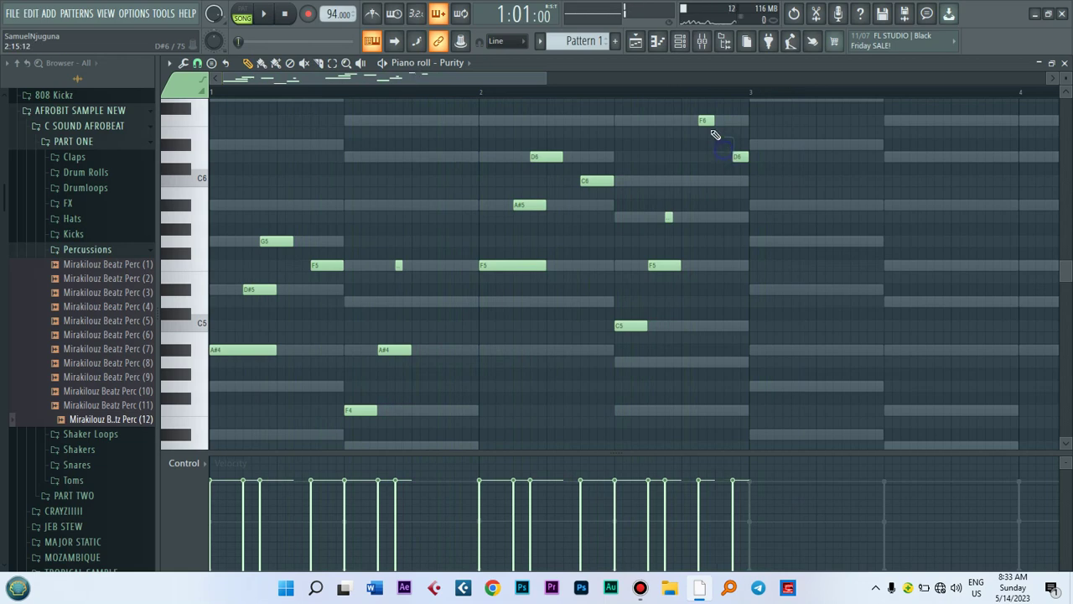
right_click(706, 120)
click(708, 183)
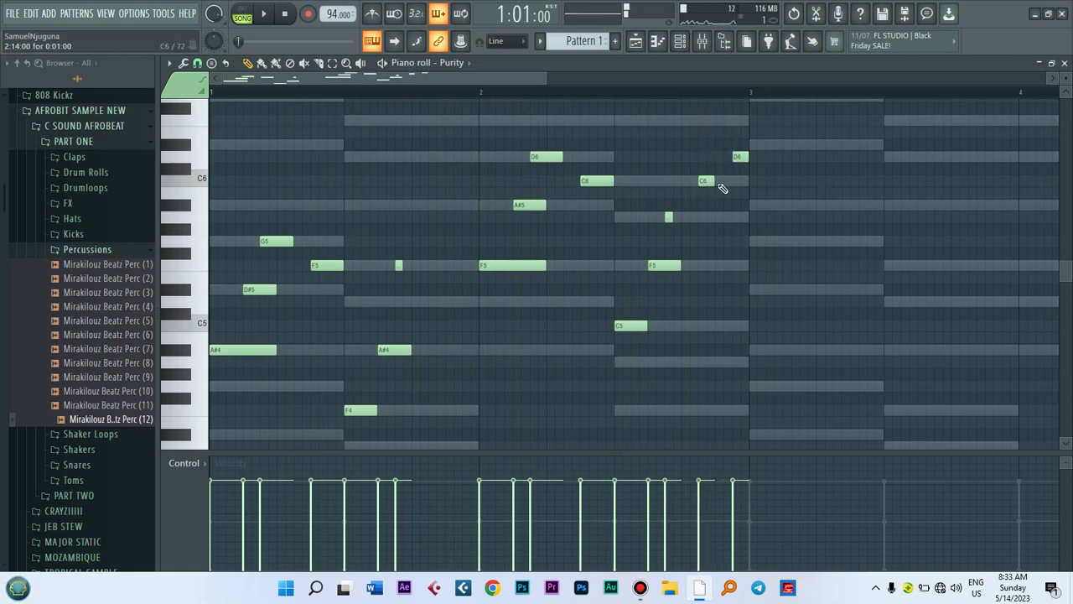
drag(736, 159, 722, 219)
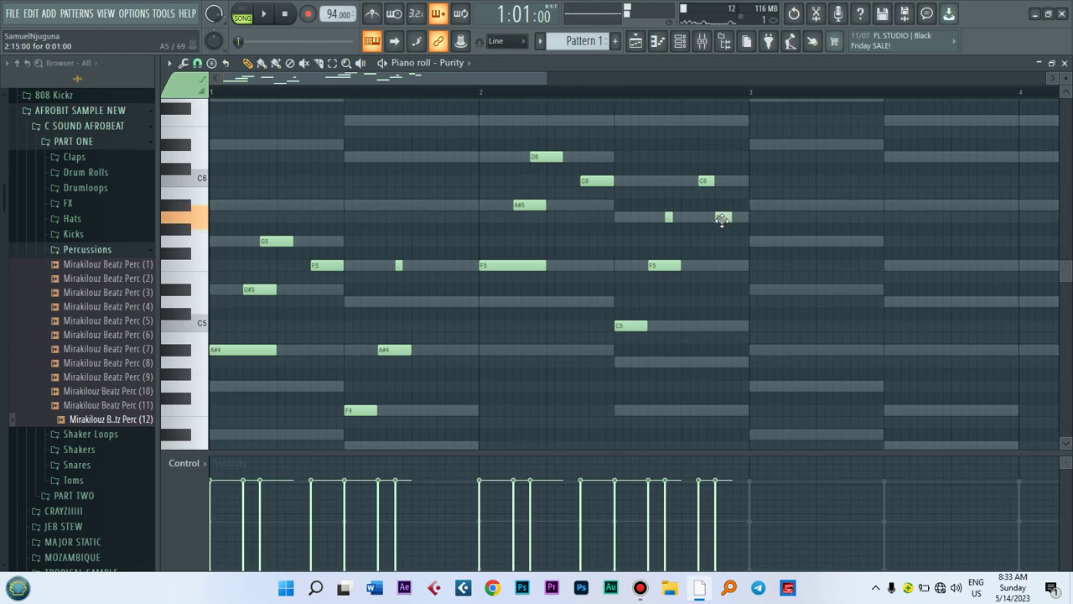
key(space)
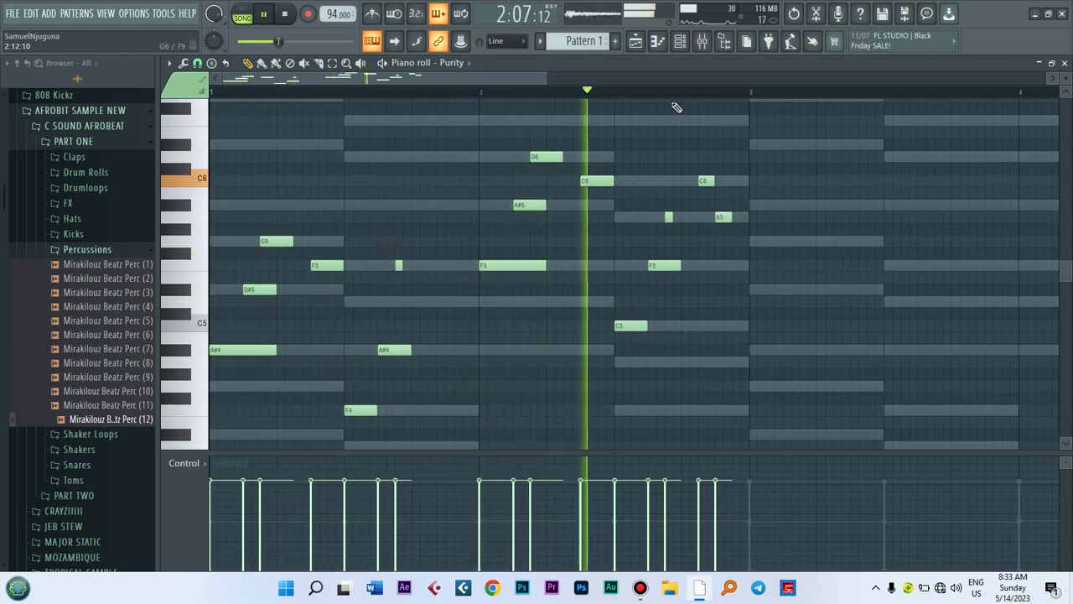
key(space)
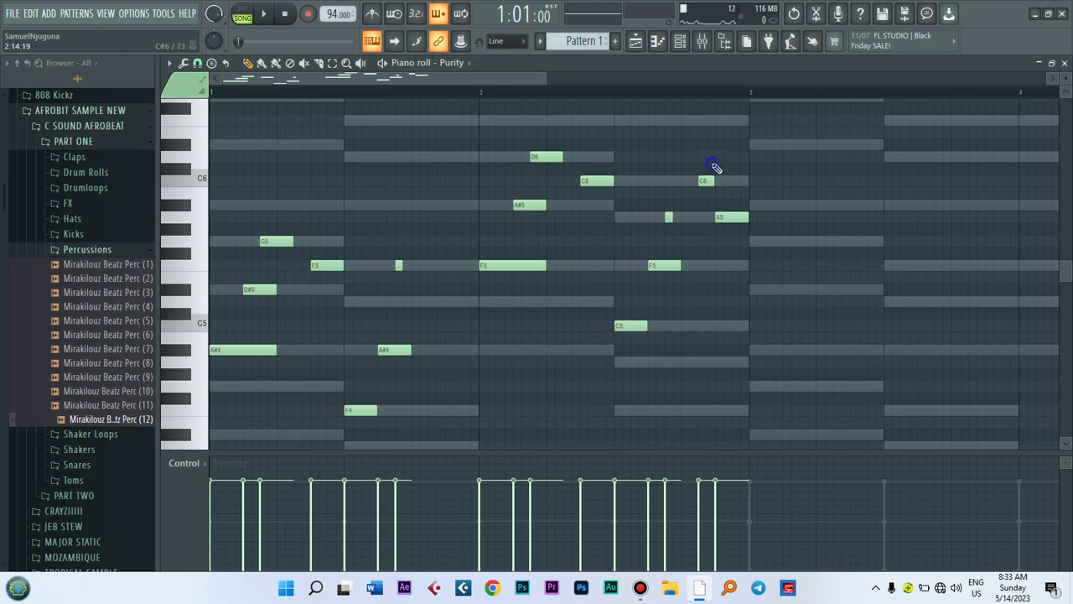
Duplicate the two-bar guitar melody into bars 3 and 4.
key(ctrl+b)
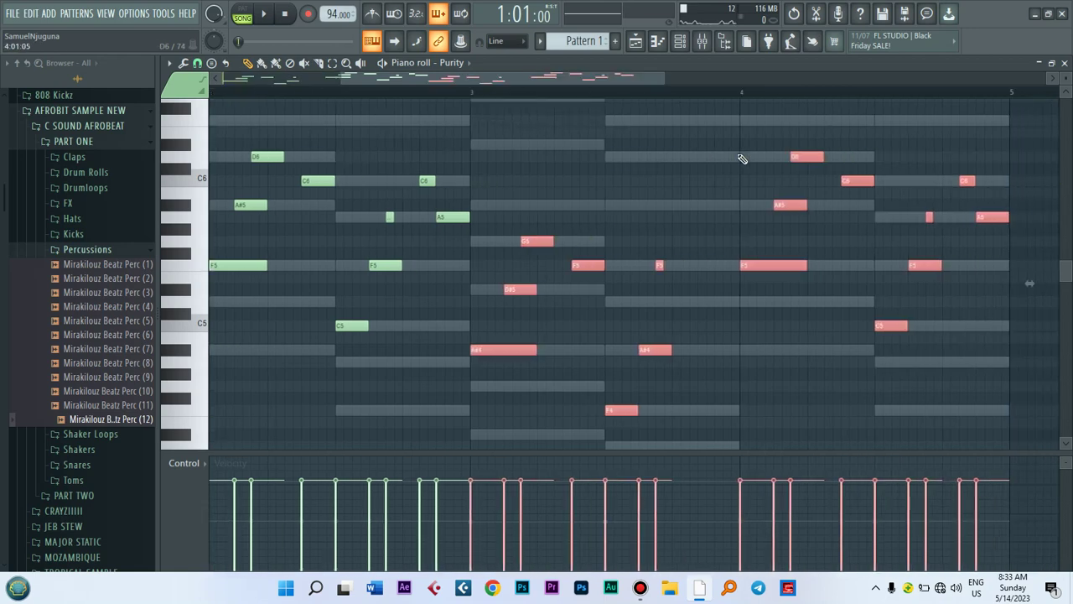
Cut the Purity melody out of Pattern 1, create a new Pattern 3, and paste the notes into its Purity channel.
drag(478, 349, 470, 349)
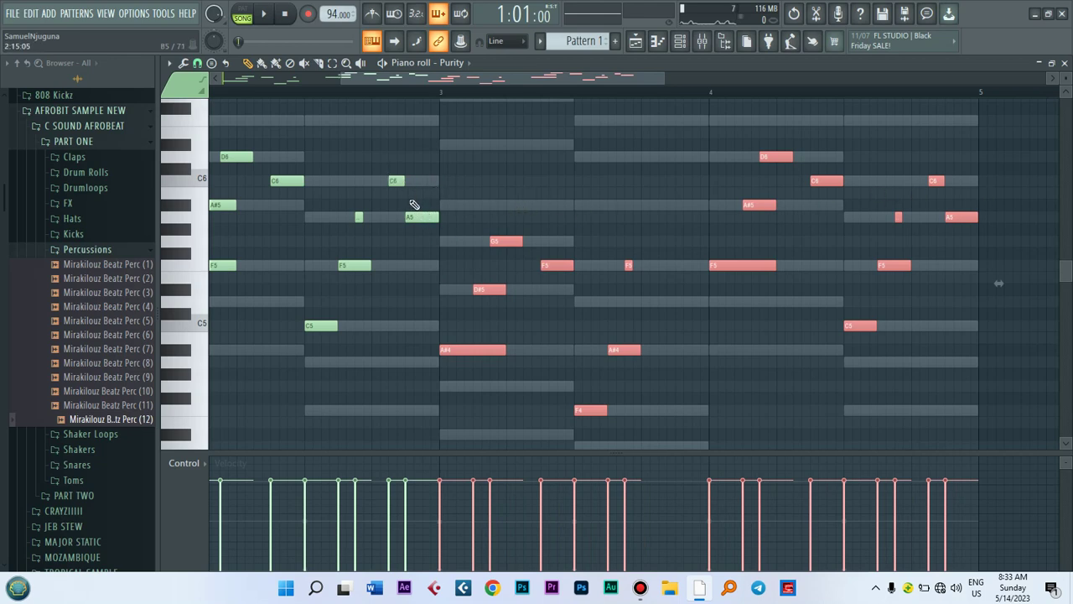
mouse_move(446, 354)
mouse_down()
mouse_move(417, 347)
mouse_move(456, 347)
mouse_up()
click(643, 42)
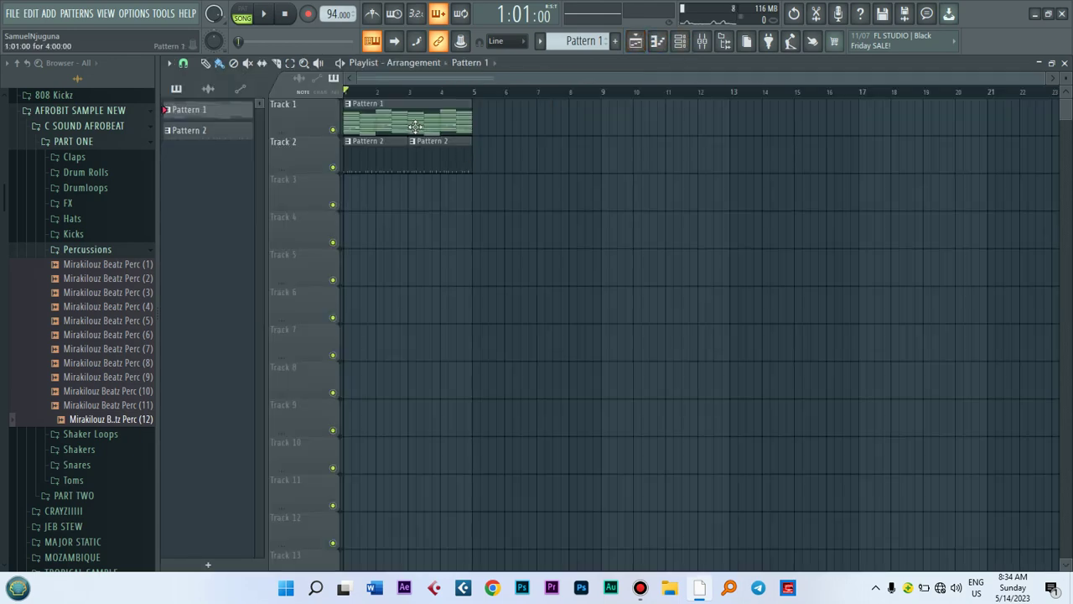
click(679, 44)
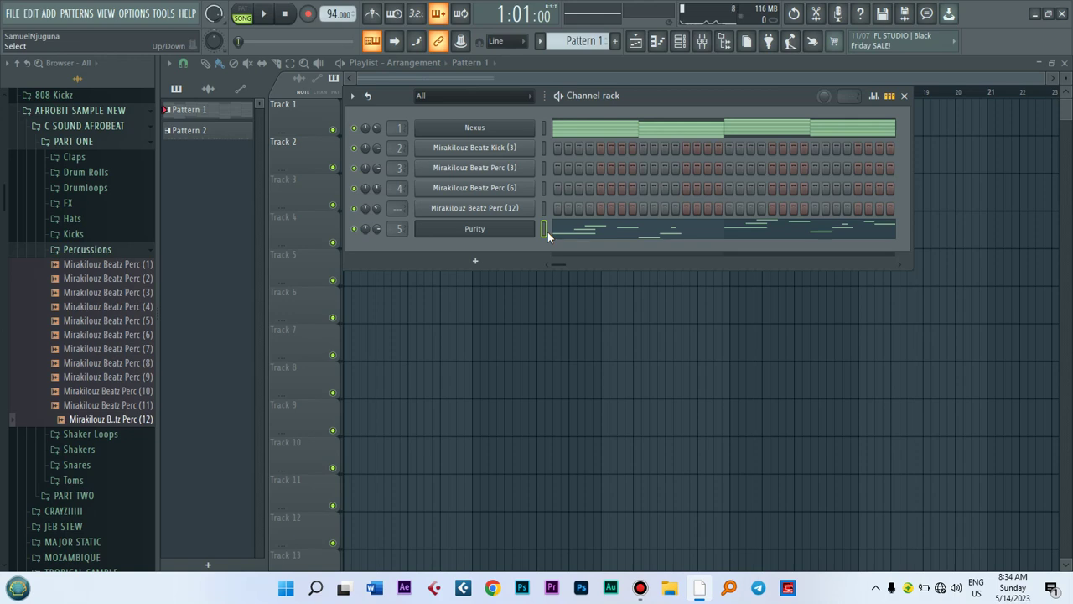
key(ctrl+x)
click(615, 43)
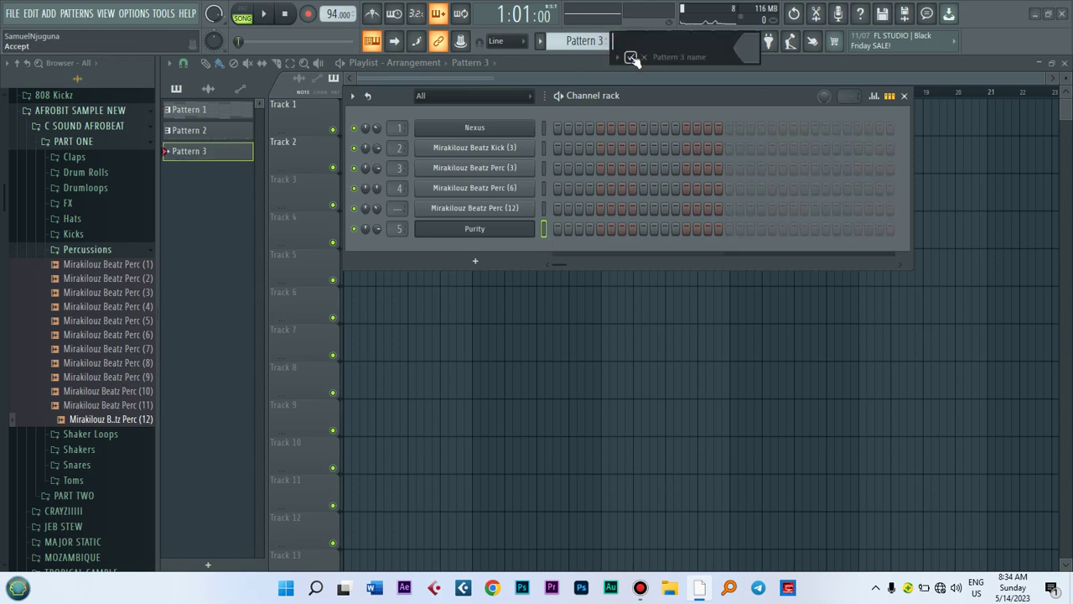
key(ctrl+v)
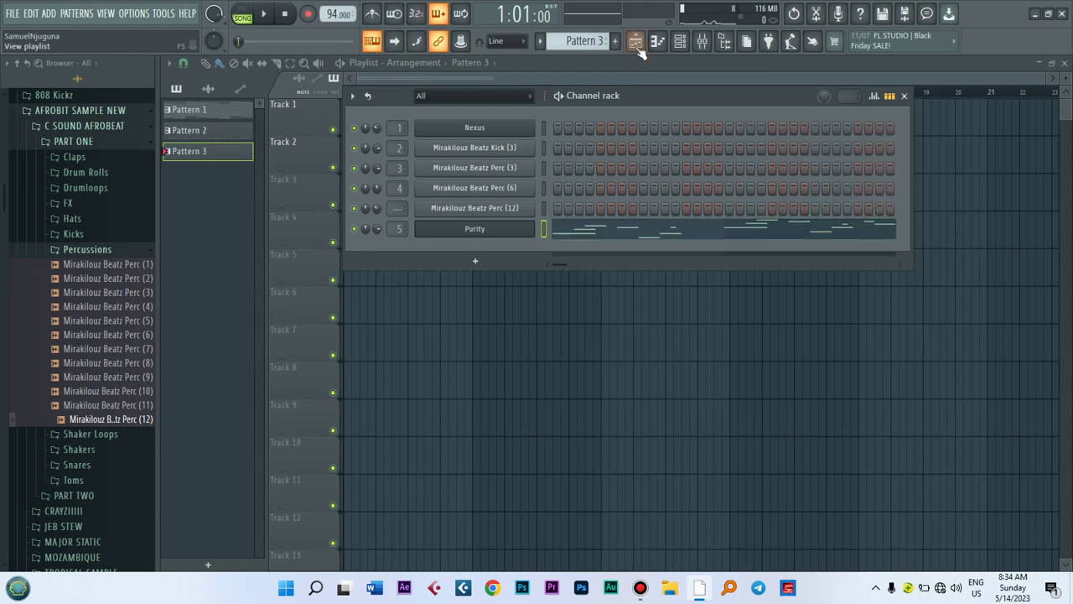
Place Pattern 3 on Track 3 of the playlist starting at bar 1, and play the song.
click(635, 41)
click(432, 229)
drag(431, 229, 360, 180)
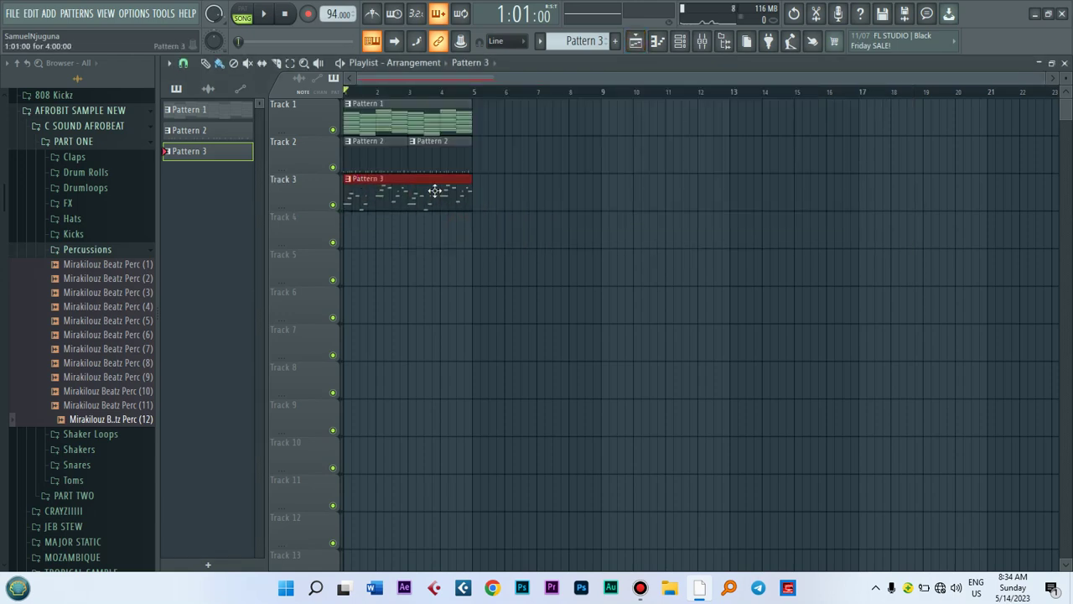
key(space)
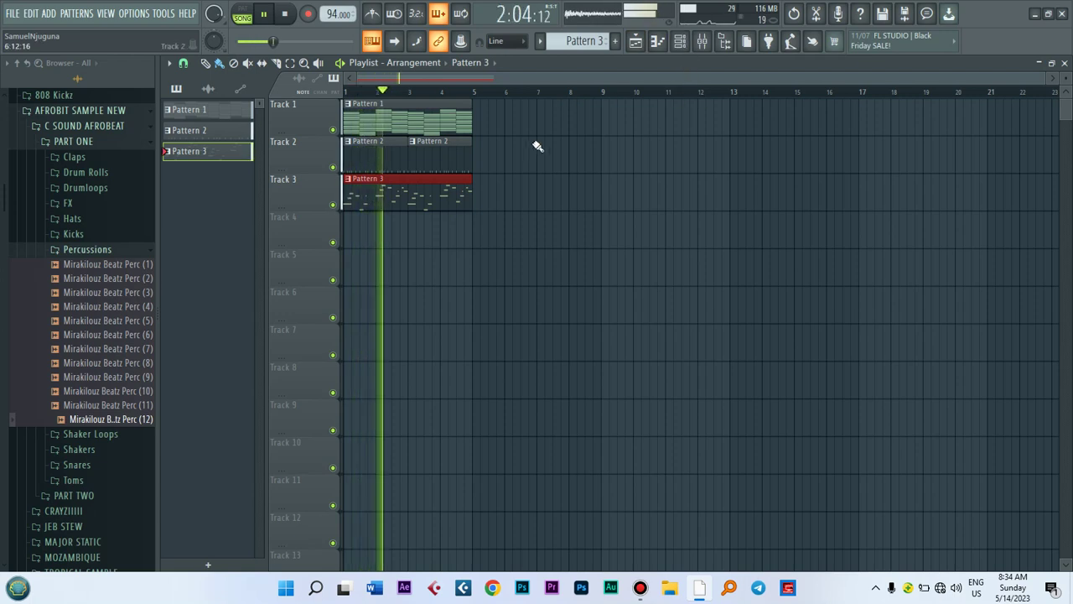
Stop playback and add a ravity(S) instrument channel to the channel rack.
click(680, 42)
key(space)
click(481, 261)
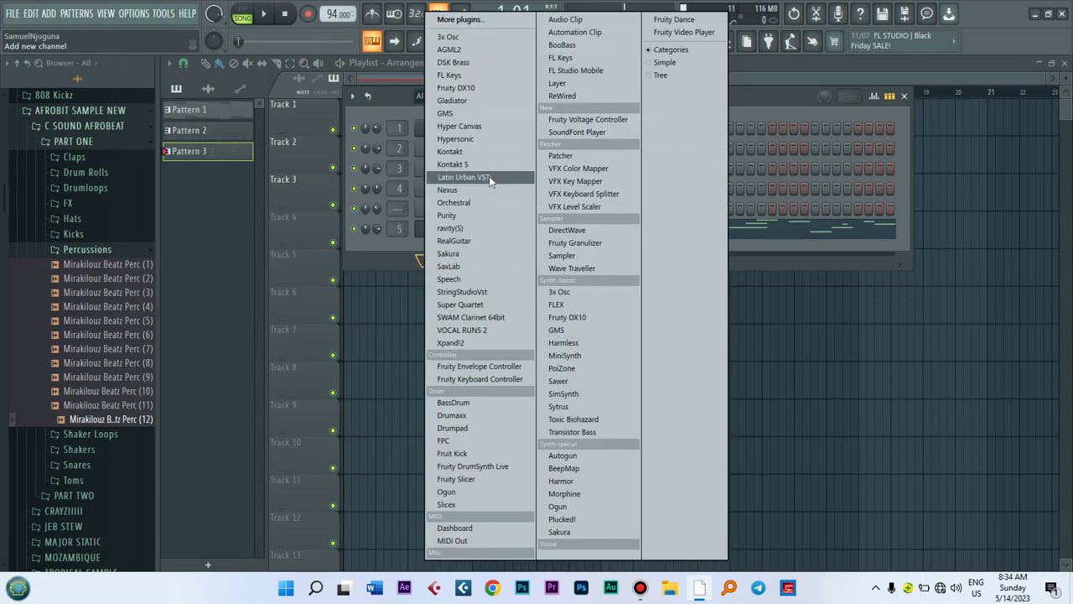
click(468, 231)
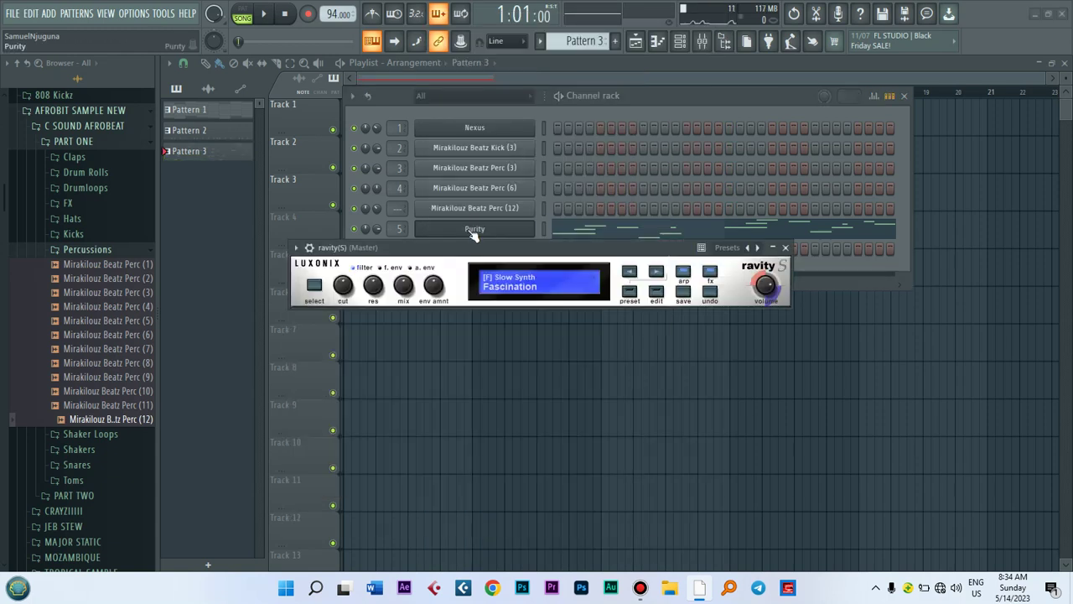
drag(489, 251, 539, 186)
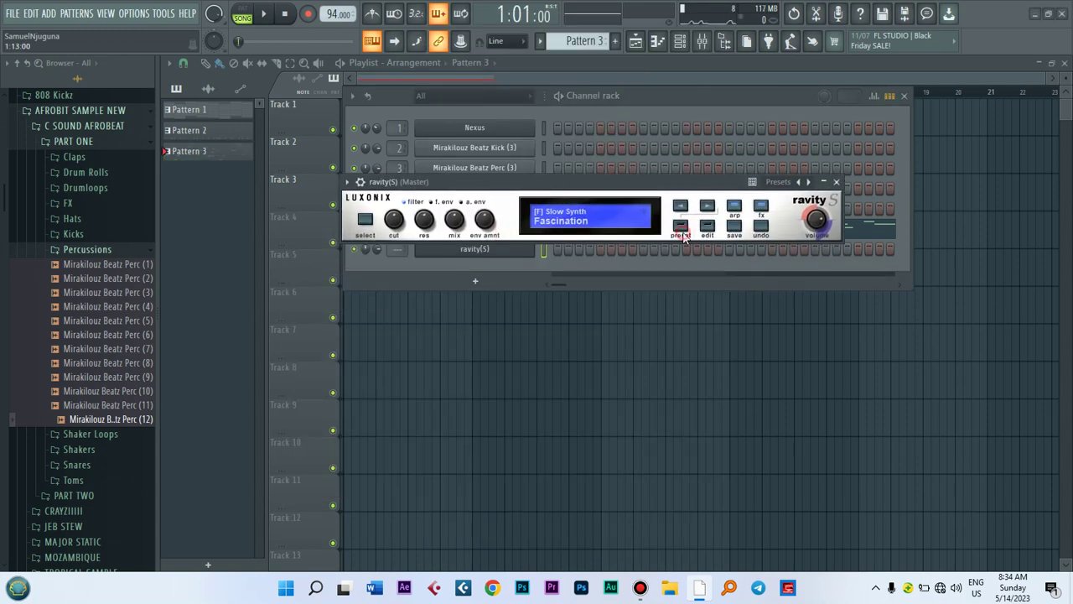
Audition the factory Lead Synth preset Simple Pulse, select Simple Saw instead, and try it against the playing song.
click(680, 227)
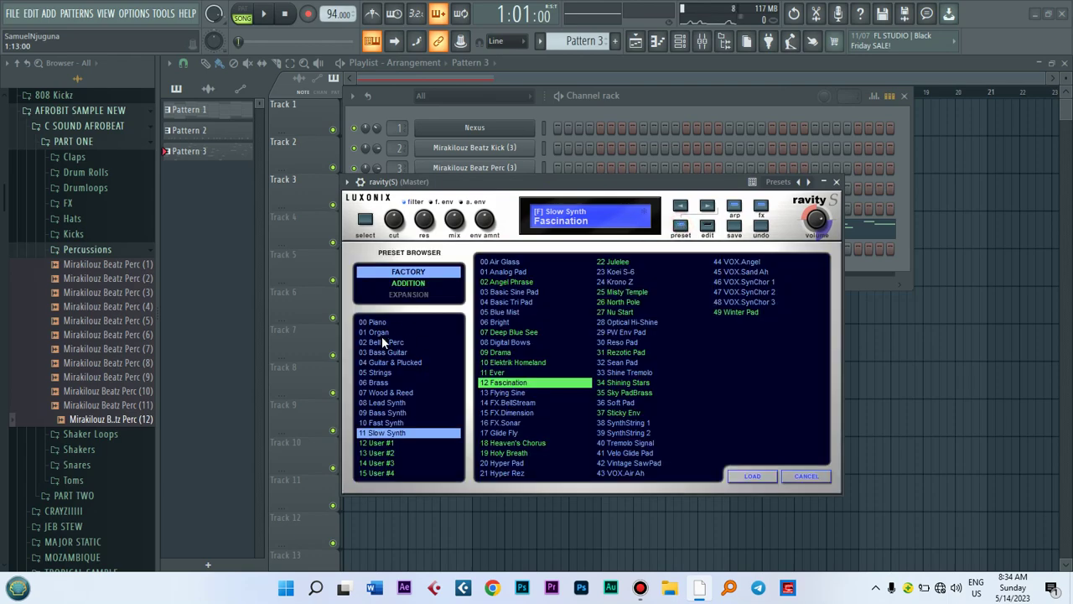
click(393, 393)
click(392, 404)
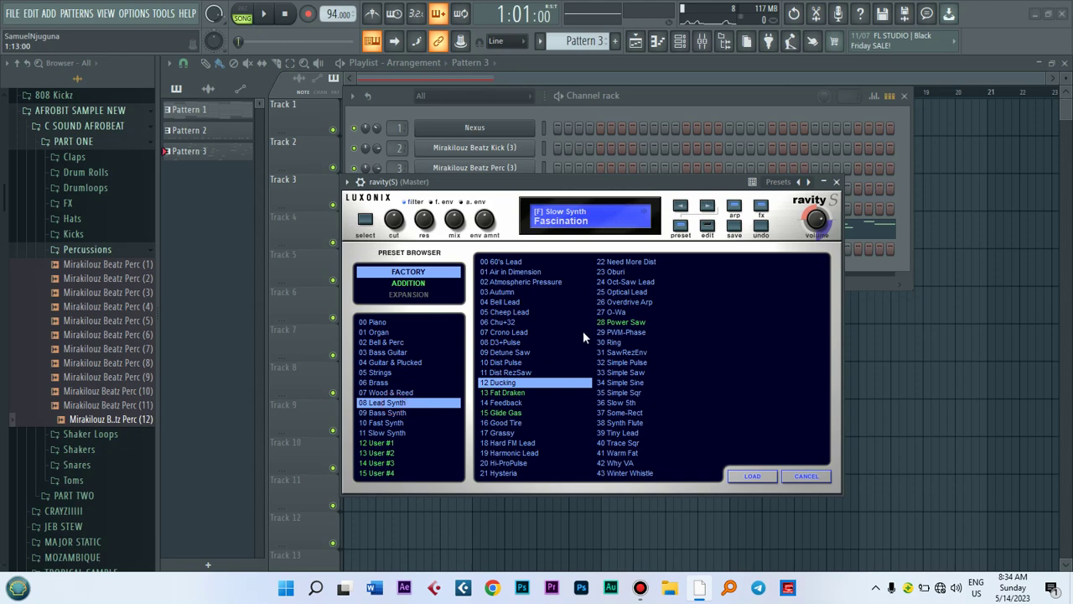
click(626, 362)
drag(619, 181, 621, 179)
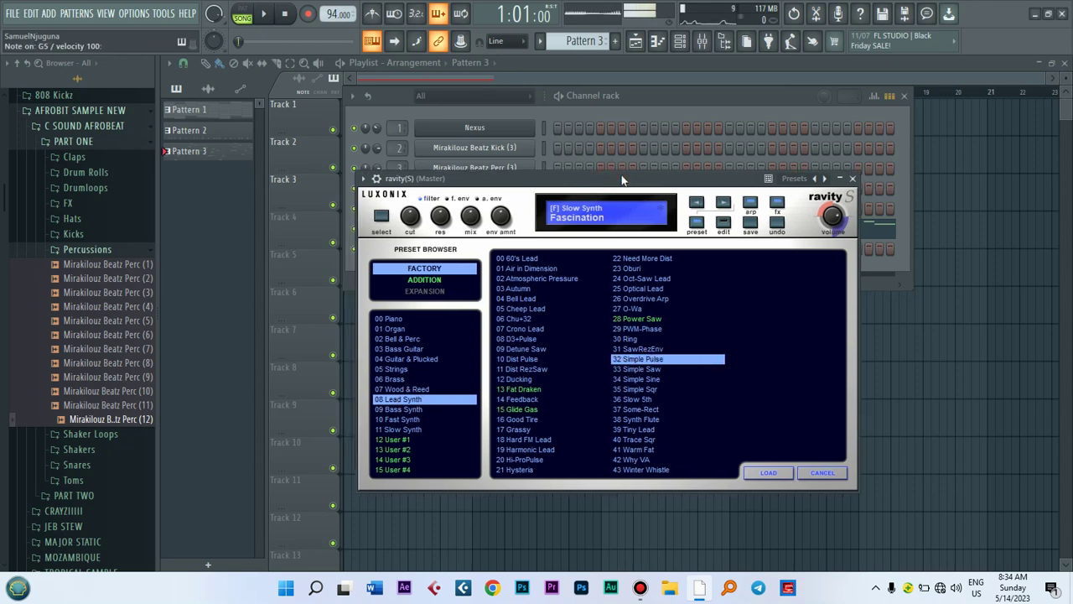
click(641, 369)
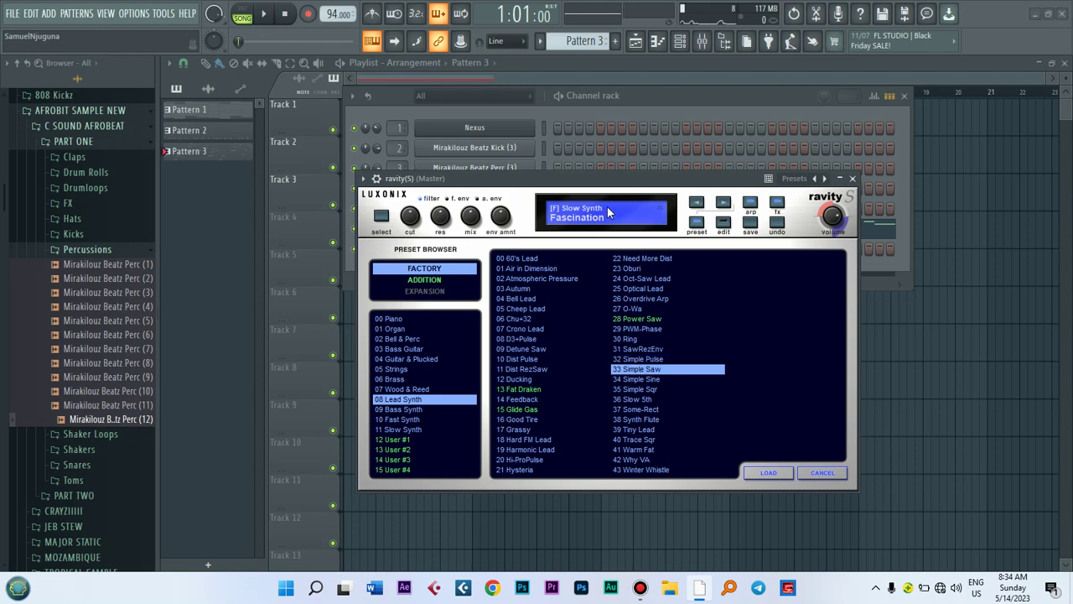
drag(600, 184, 610, 181)
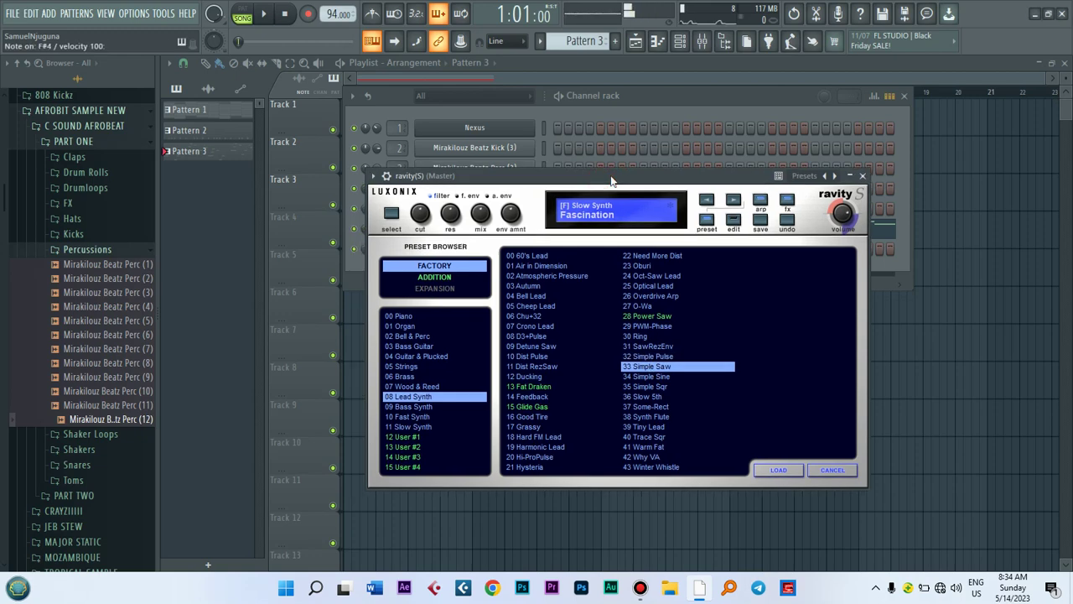
key(space)
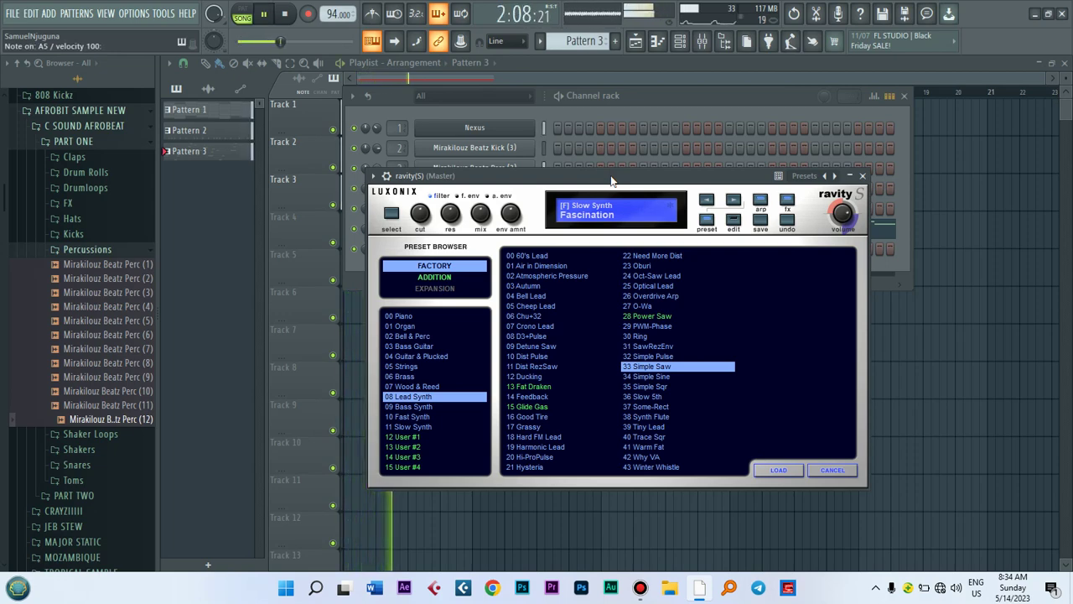
key(space)
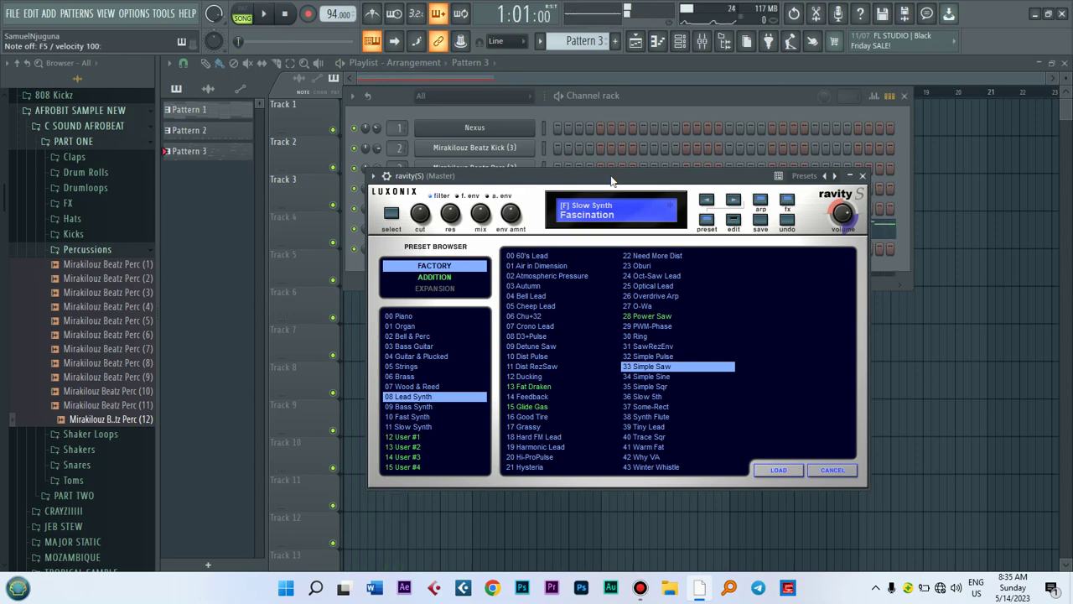
Route ravity(S) to mixer track 6 and load Fruity Reeverb 2 in its first effect slot.
click(373, 175)
click(386, 176)
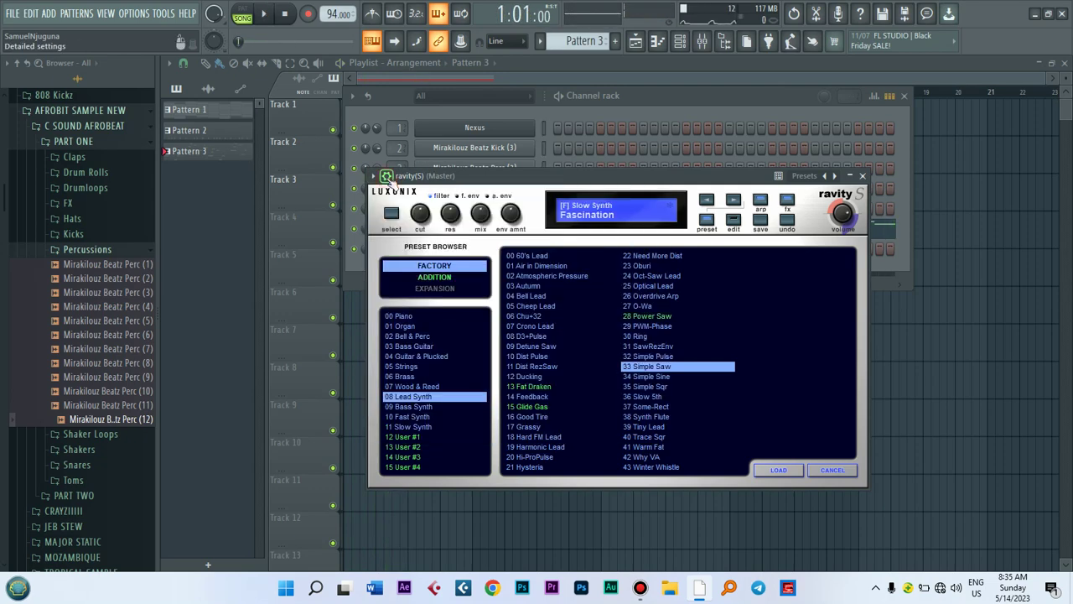
click(850, 210)
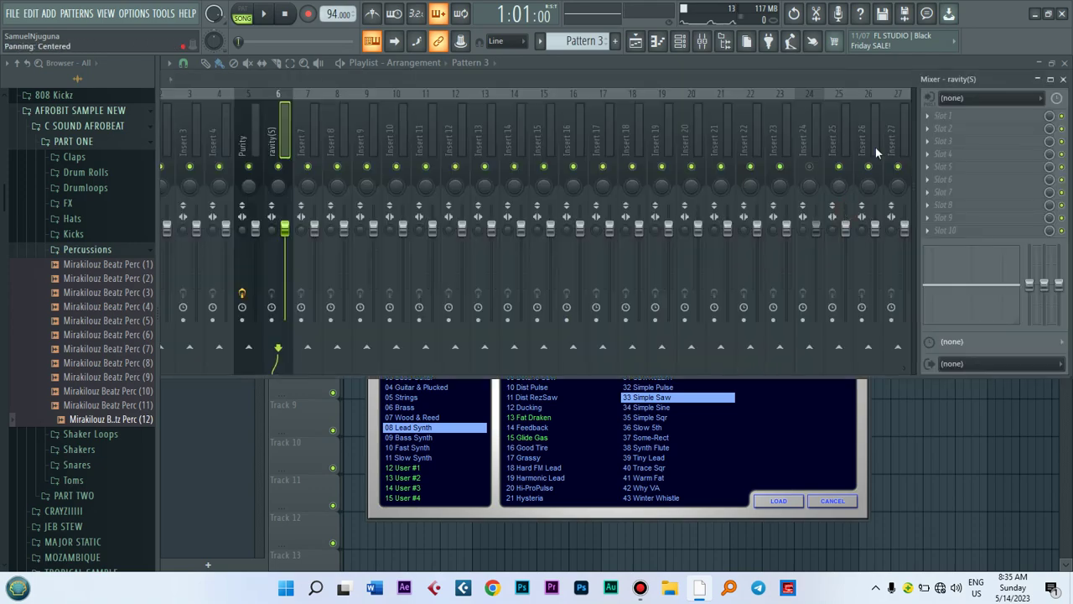
click(927, 116)
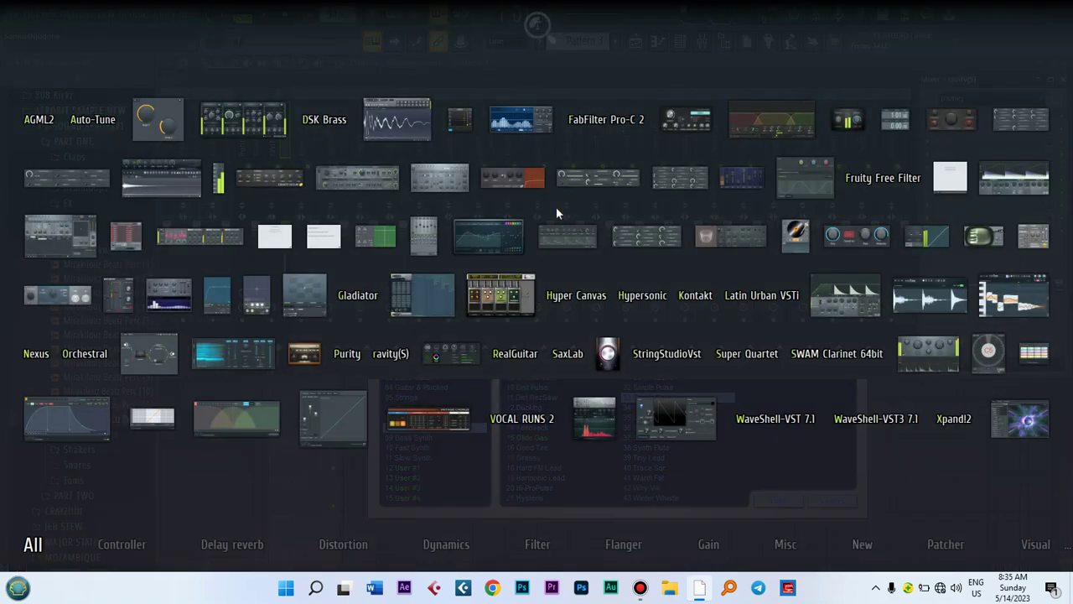
click(706, 241)
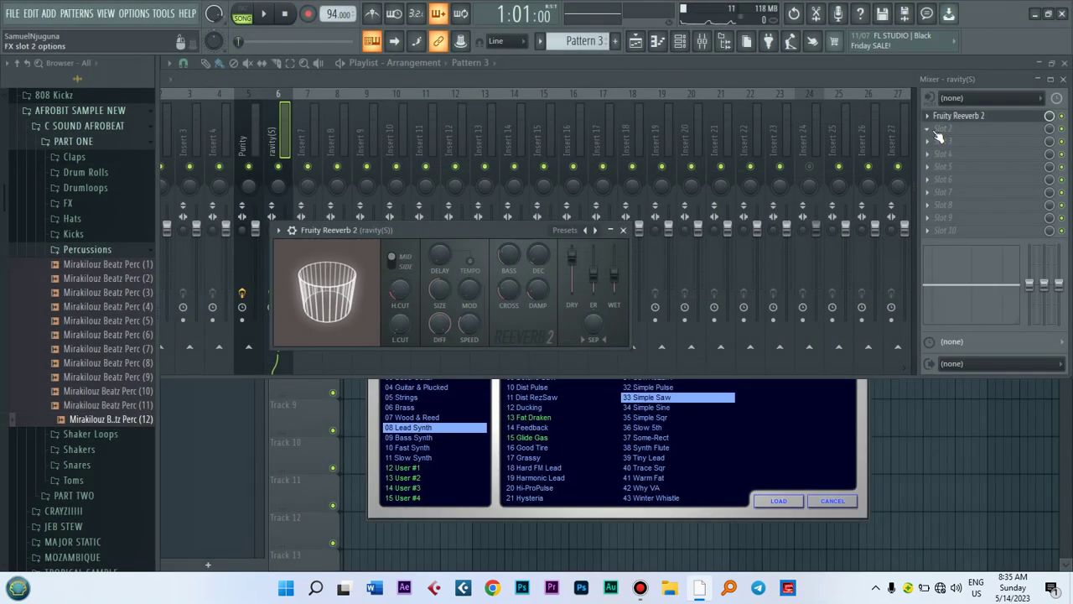
Open the ravity(S) piano roll in Pattern 1 and draw a two-step D#6 note at the start of bar 1.
click(680, 44)
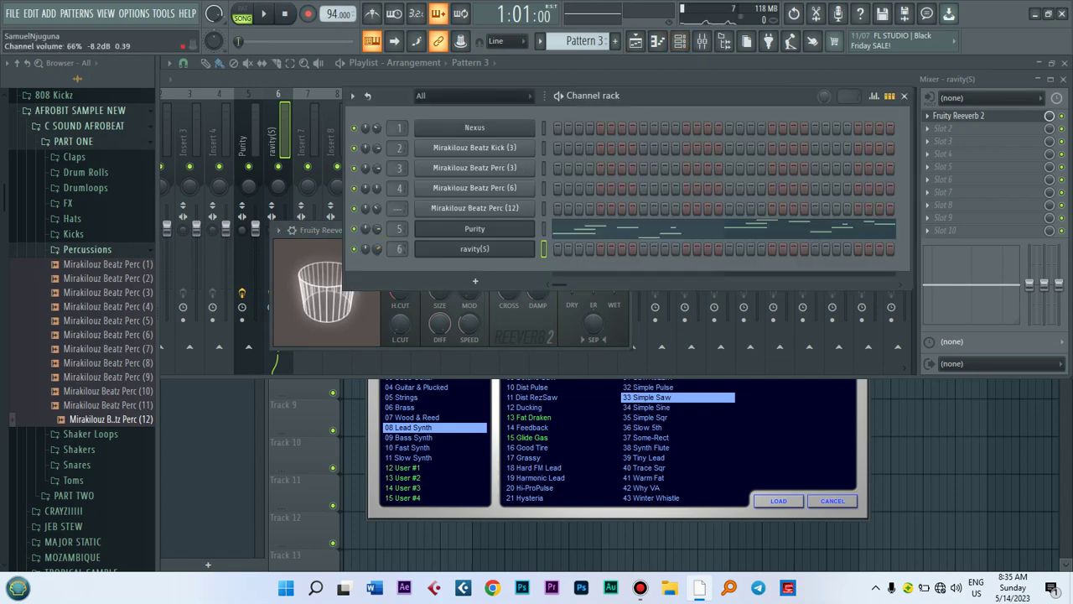
right_click(520, 246)
click(555, 249)
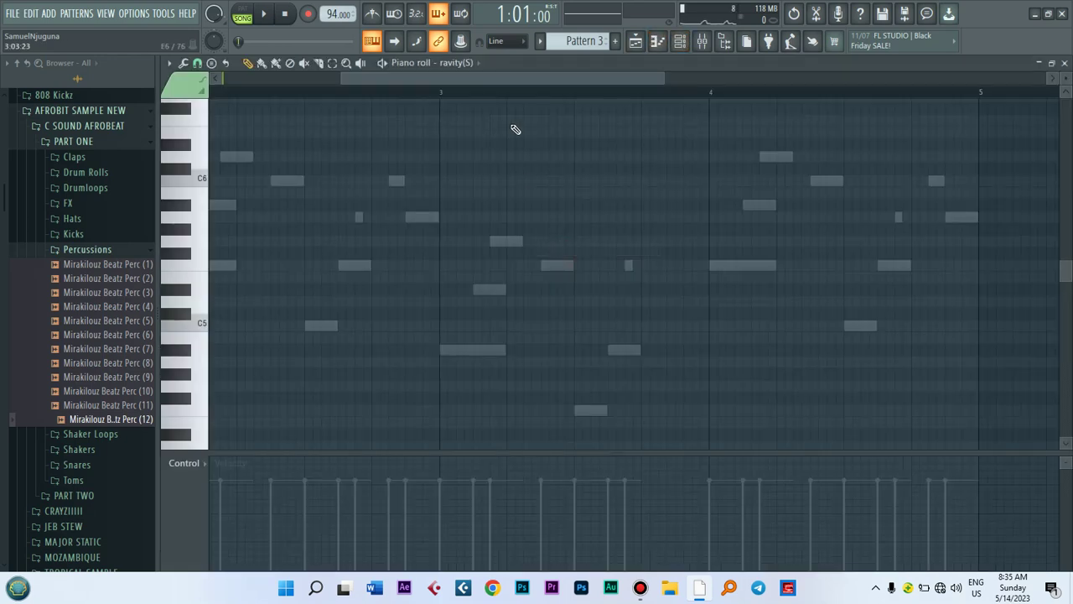
drag(613, 79, 500, 77)
scroll(580, 41, up, 2)
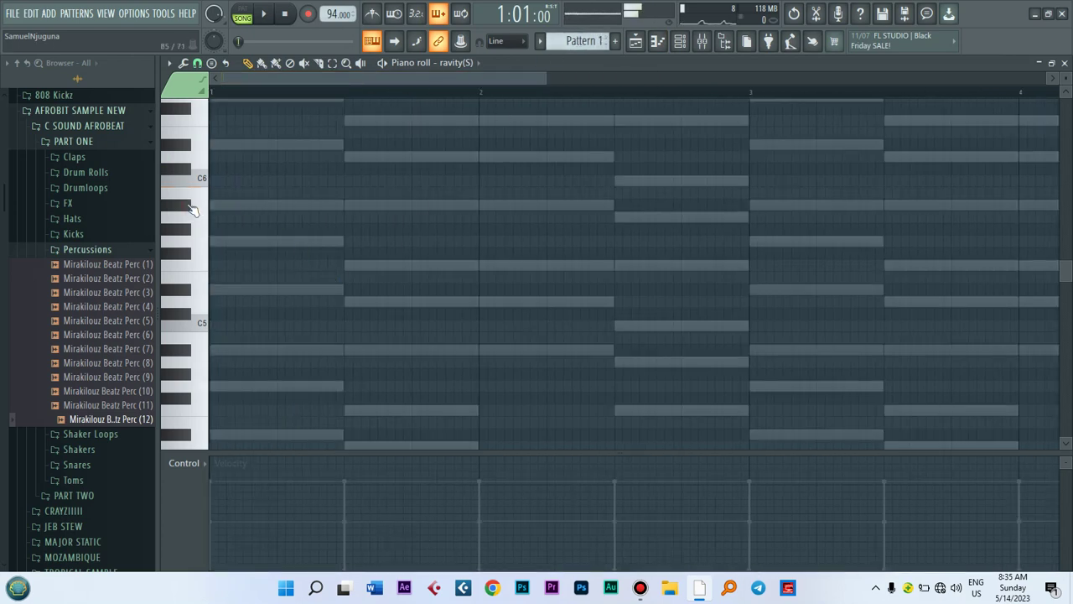
mouse_move(220, 156)
mouse_down()
mouse_move(107, 156)
mouse_move(108, 138)
mouse_up()
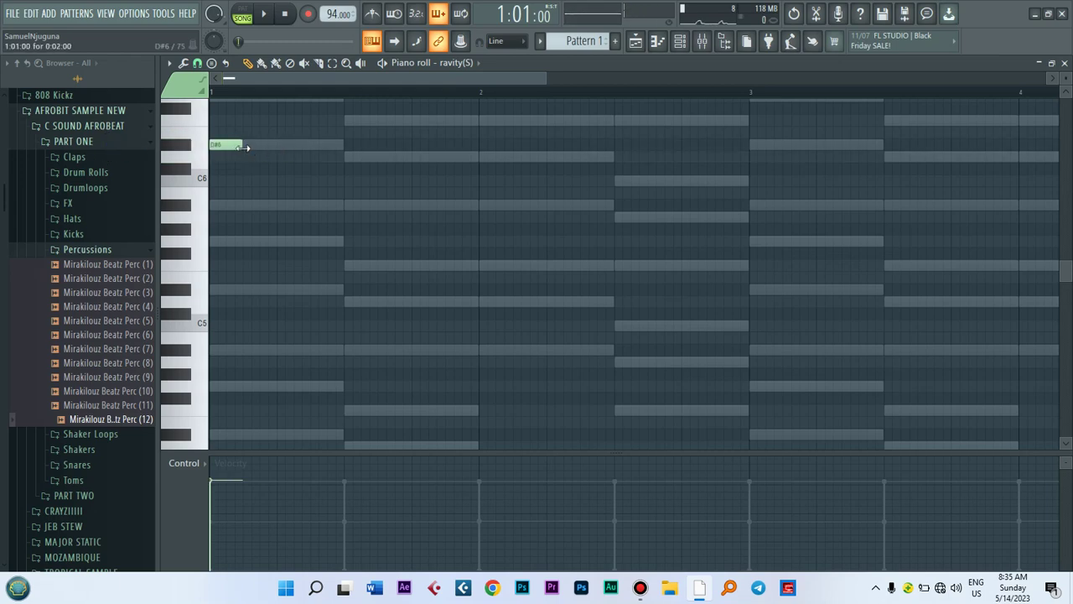
Shorten the D#6 to one step and try a second one-step note as D#6 on step 3, then D6 on step 2, during playback.
mouse_move(545, 80)
mouse_down()
mouse_move(416, 83)
mouse_move(554, 84)
mouse_up()
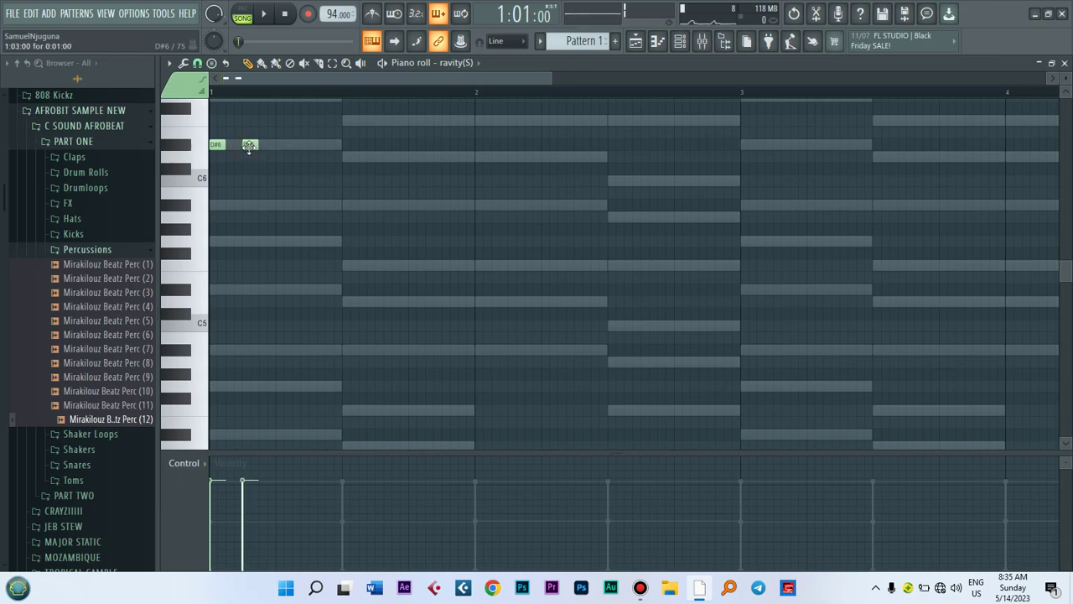
key(space)
key(space)
drag(250, 146, 236, 161)
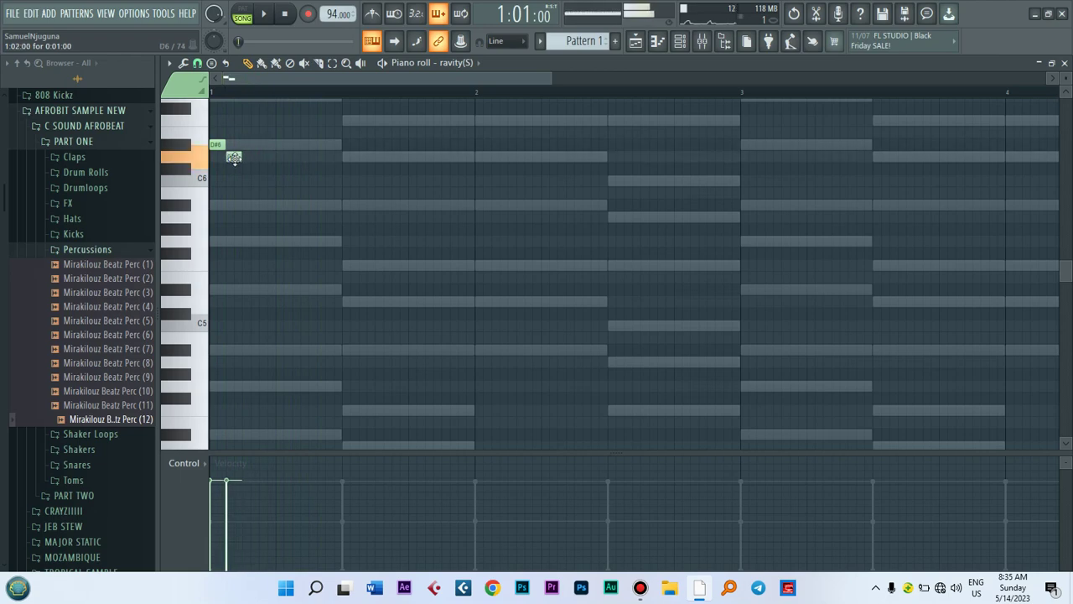
key(space)
key(space)
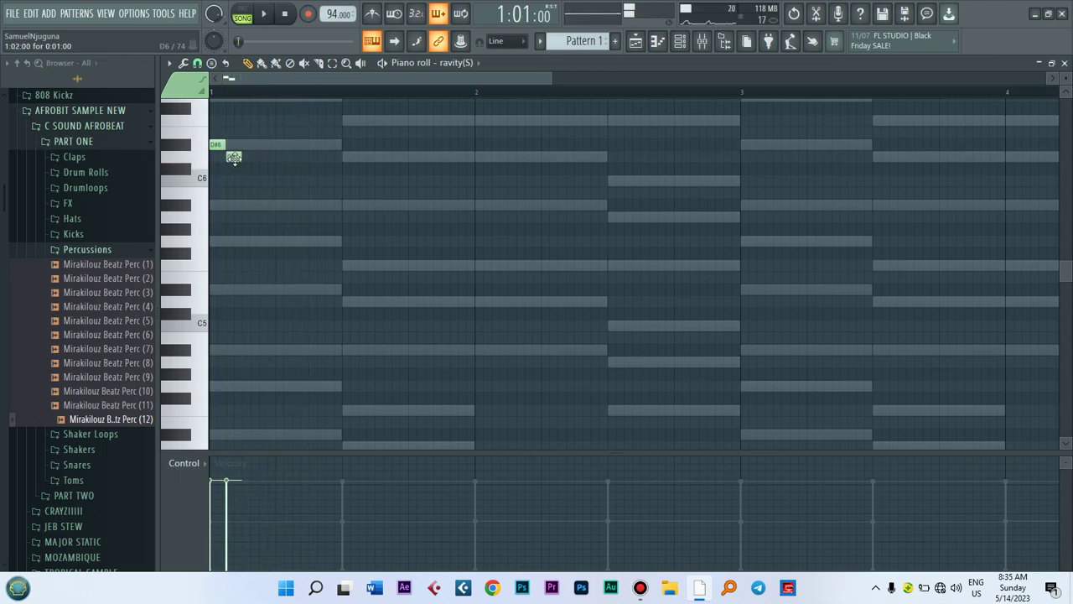
Raise the step 2 note to F6, add a one-step A#6 on step 4 and a two-step A6 on step 5, and play them.
drag(235, 157, 238, 119)
scroll(253, 117, up, 4)
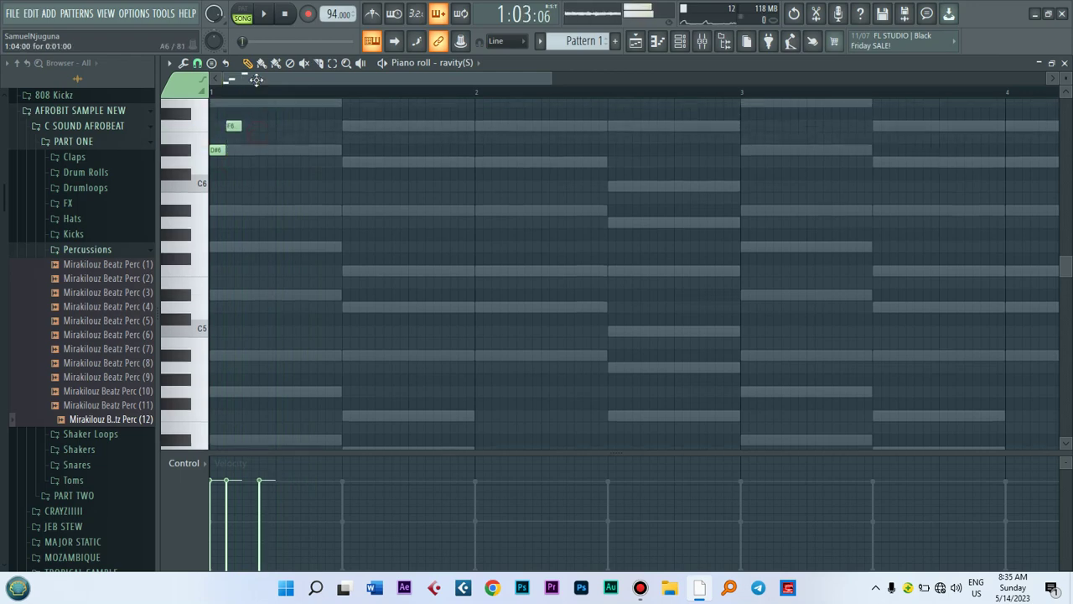
drag(259, 179, 252, 197)
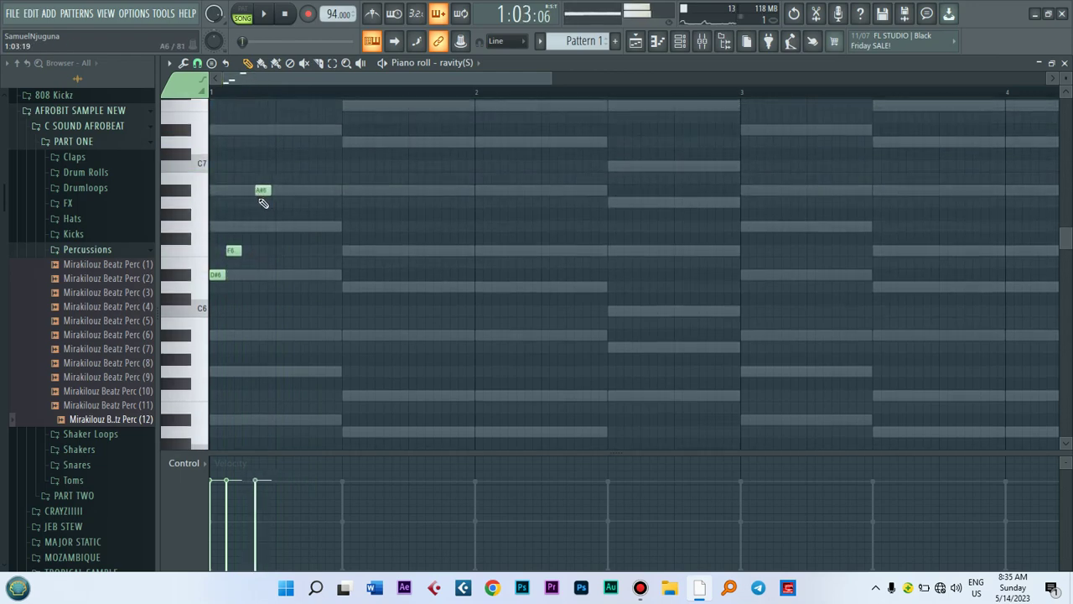
click(281, 201)
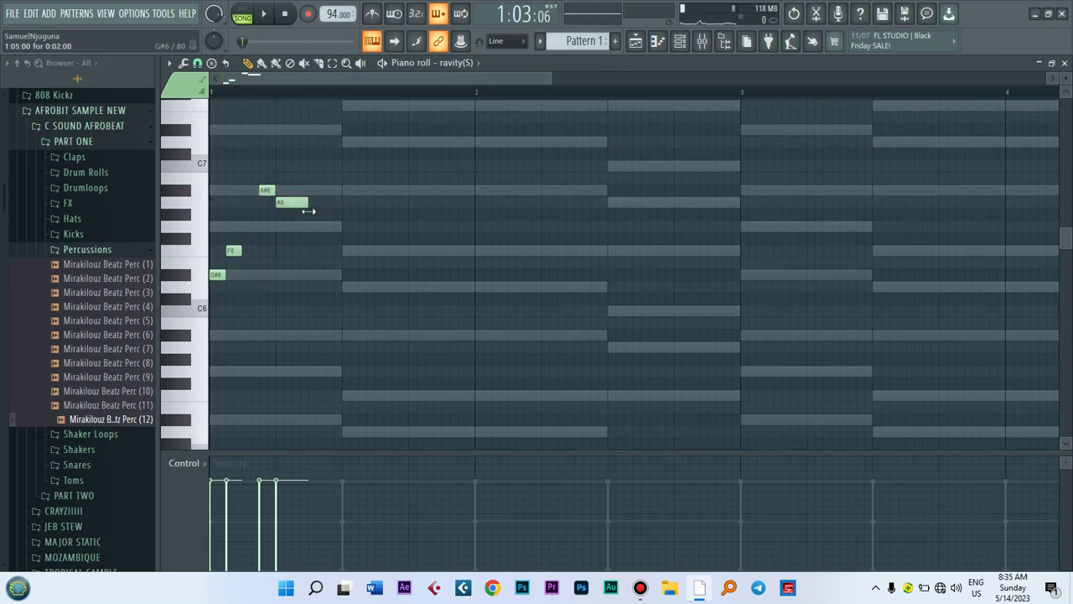
key(space)
key(space)
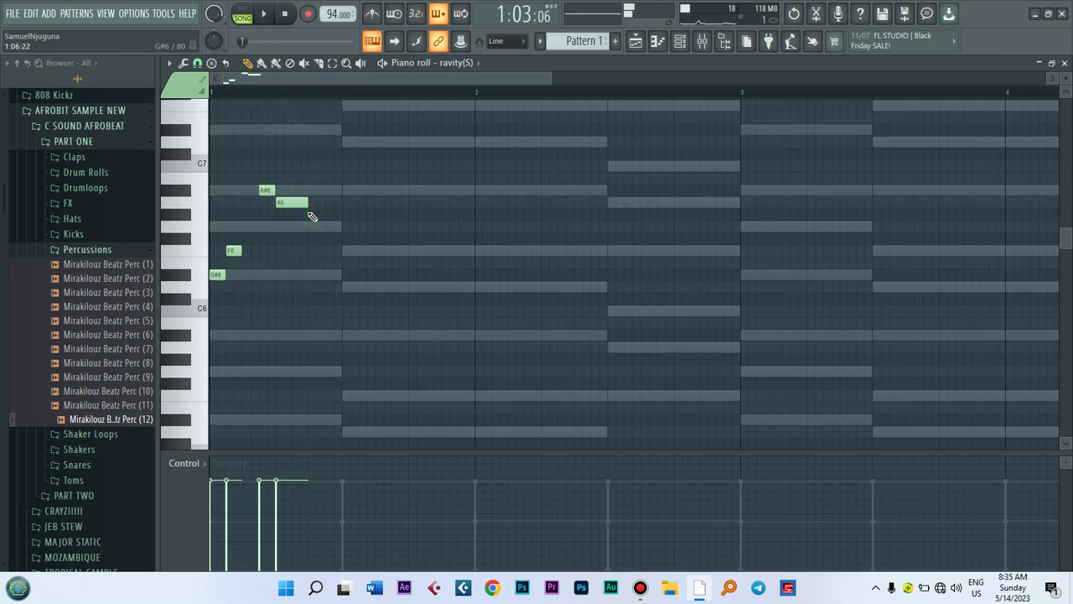
key(space)
key(space)
key(space)
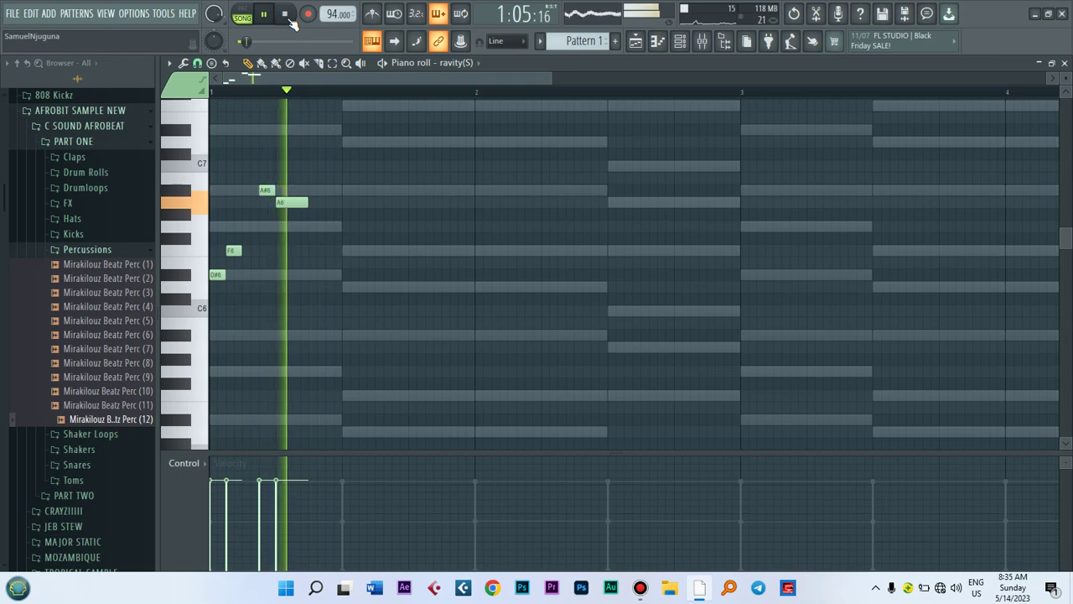
Add a half-step G6 on step 8 of bar 1, move it to step 7, and play the song.
click(291, 18)
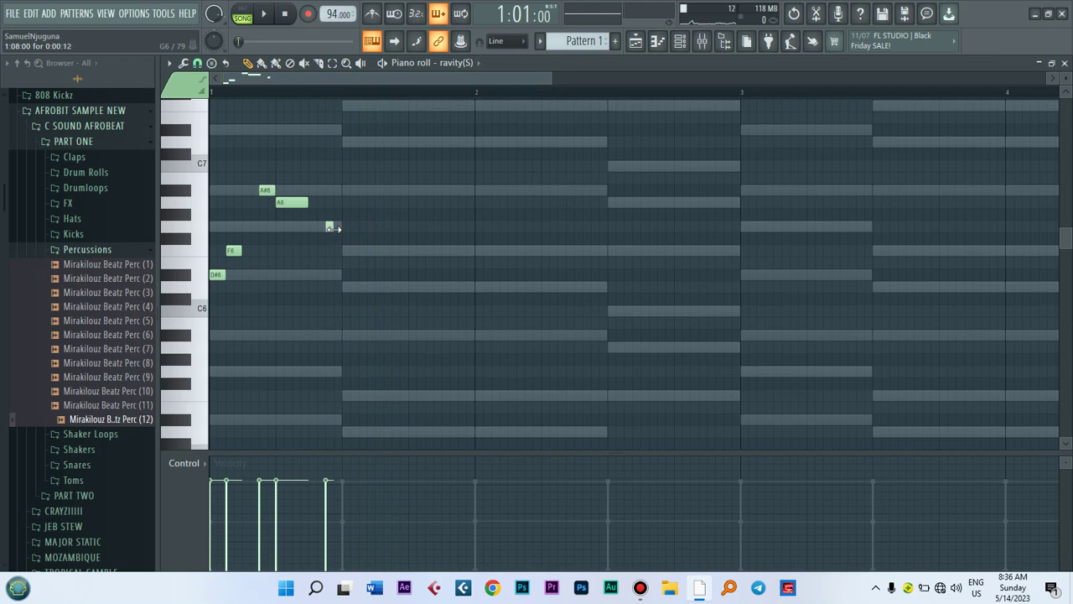
key(space)
key(space)
drag(330, 227, 316, 230)
key(space)
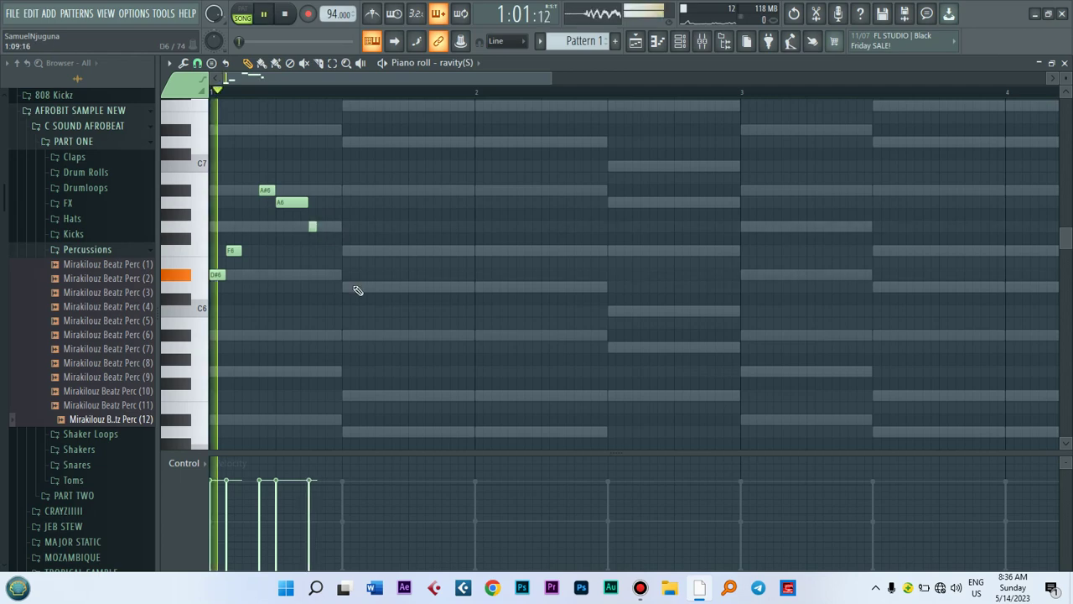
Raise the half-step note on step 7 of bar 1 to A#6 and play the phrase from the start.
key(space)
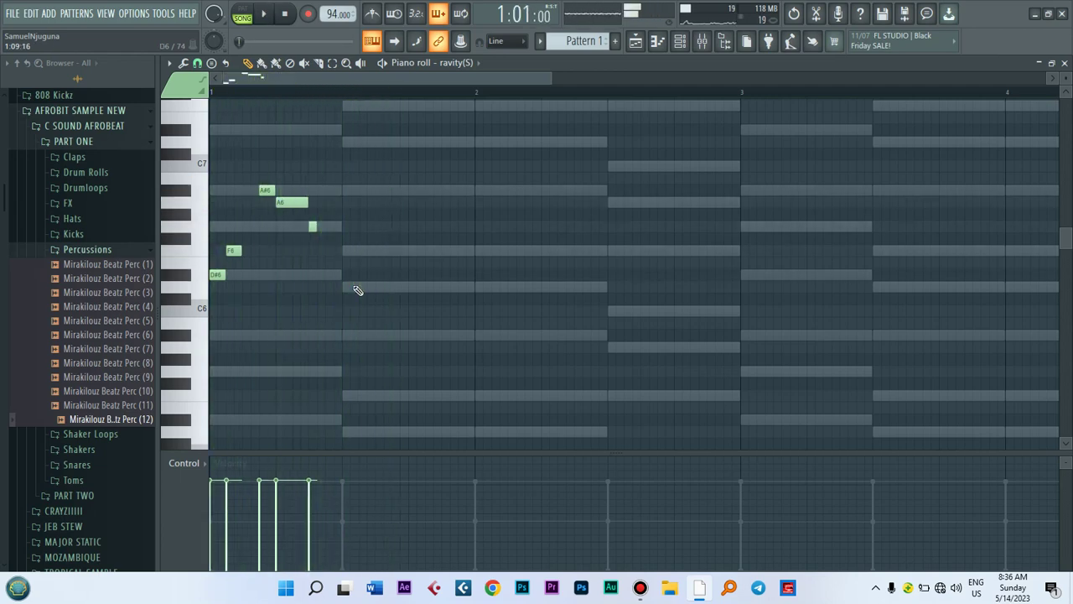
key(space)
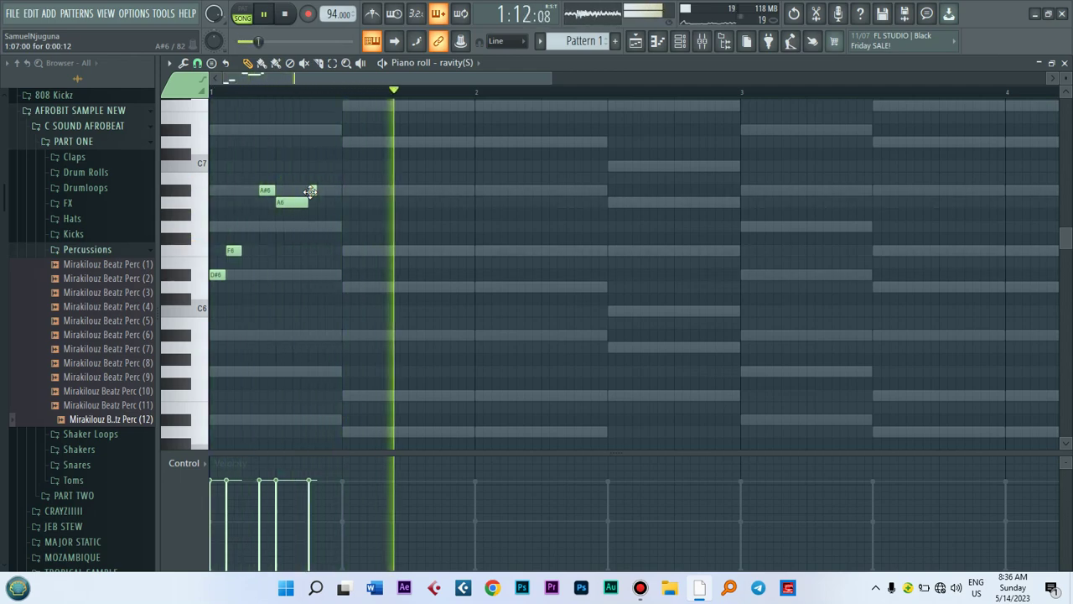
key(space)
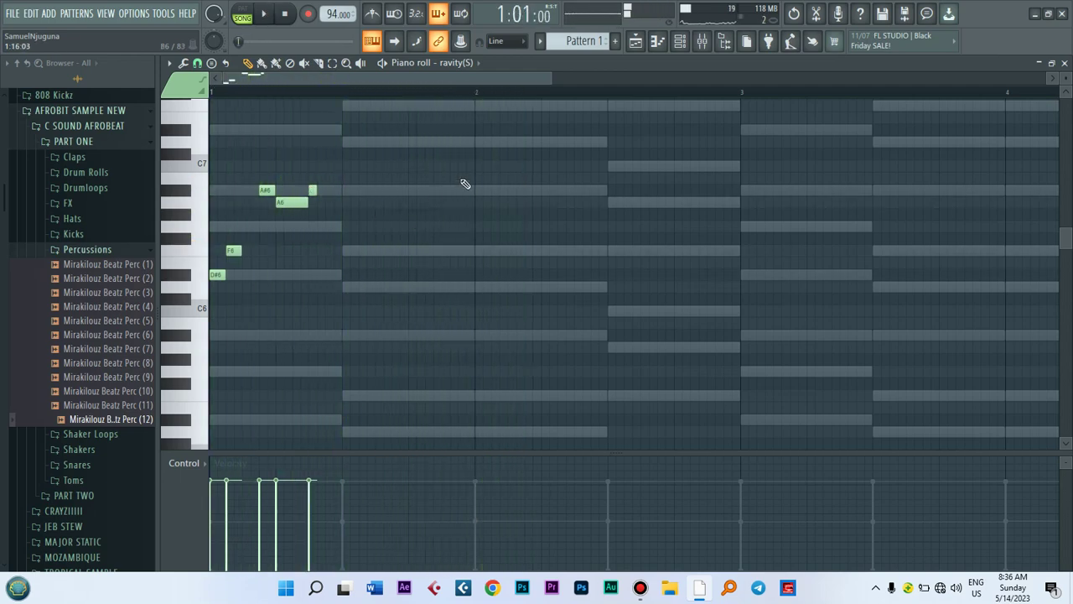
key(space)
Add half-step F6 notes around steps 10 and 11 of bar 1, try a D#6 on step 12, and keep only the step 11 note.
click(363, 251)
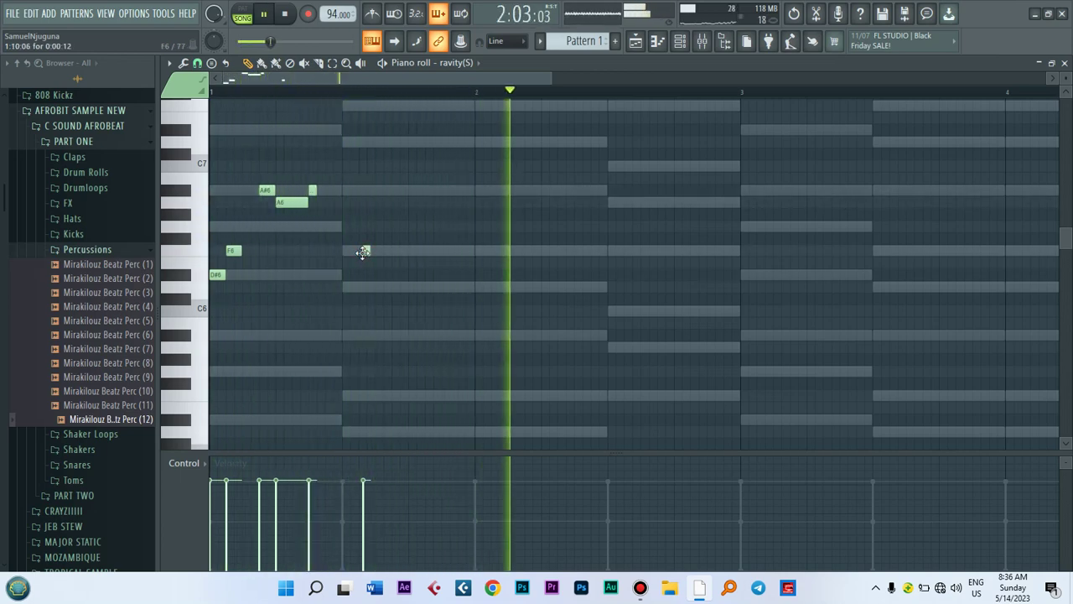
drag(364, 252, 360, 251)
click(378, 251)
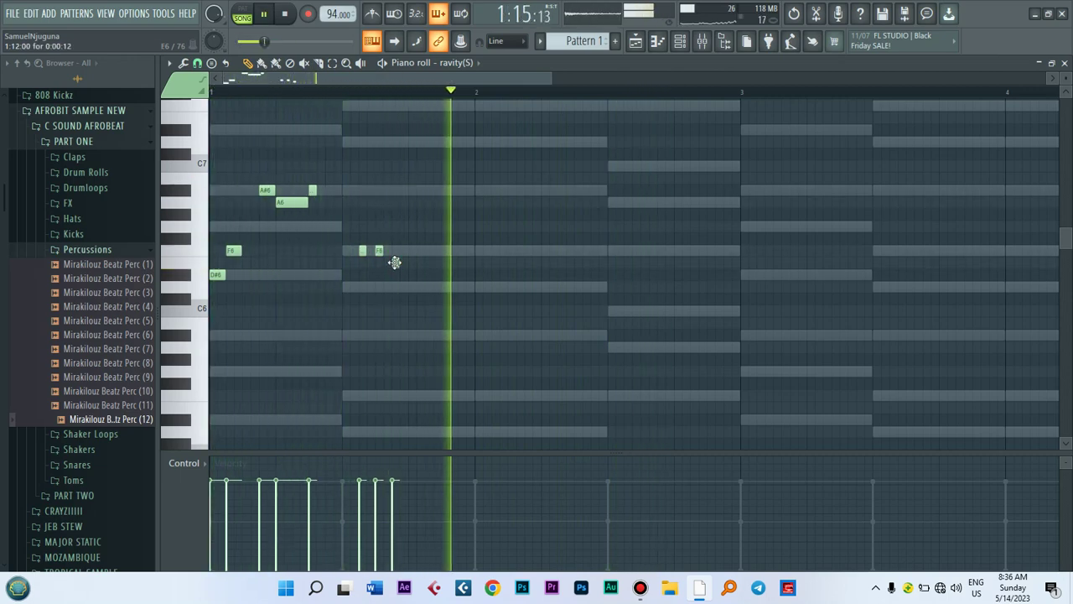
click(395, 274)
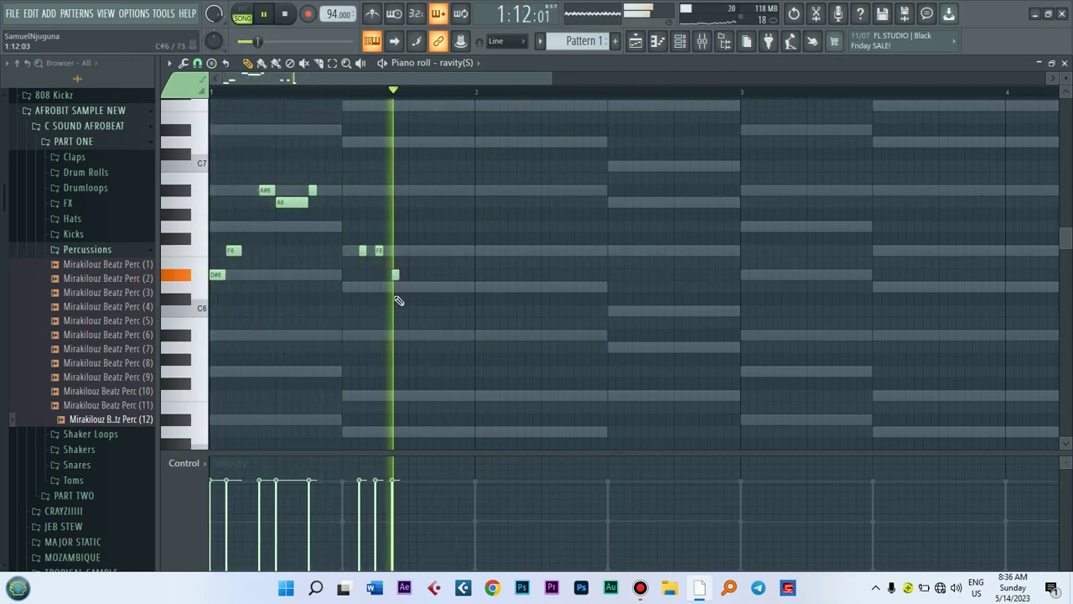
right_click(393, 275)
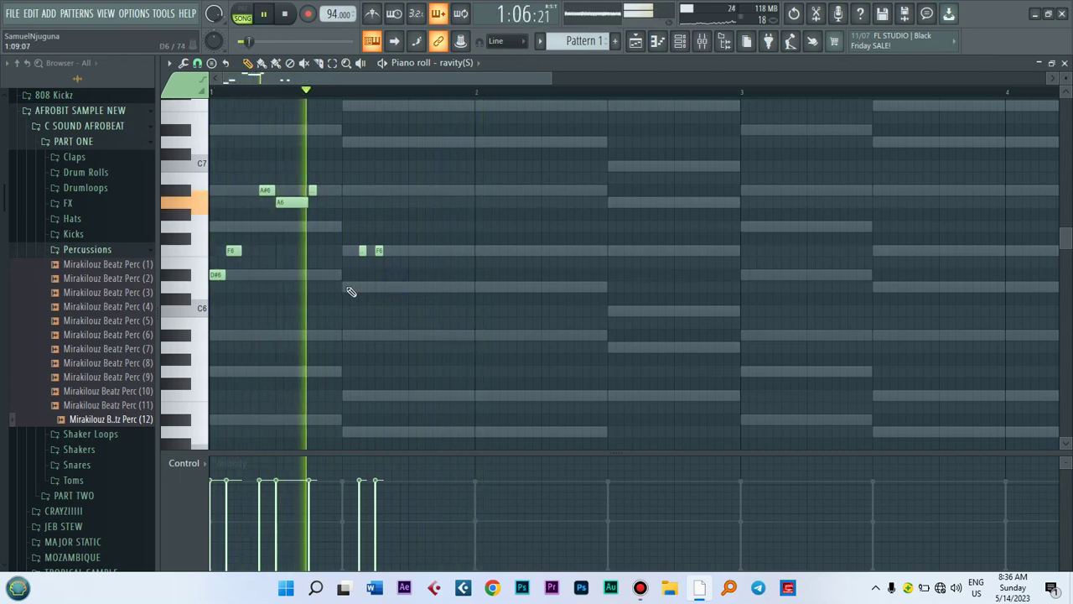
key(space)
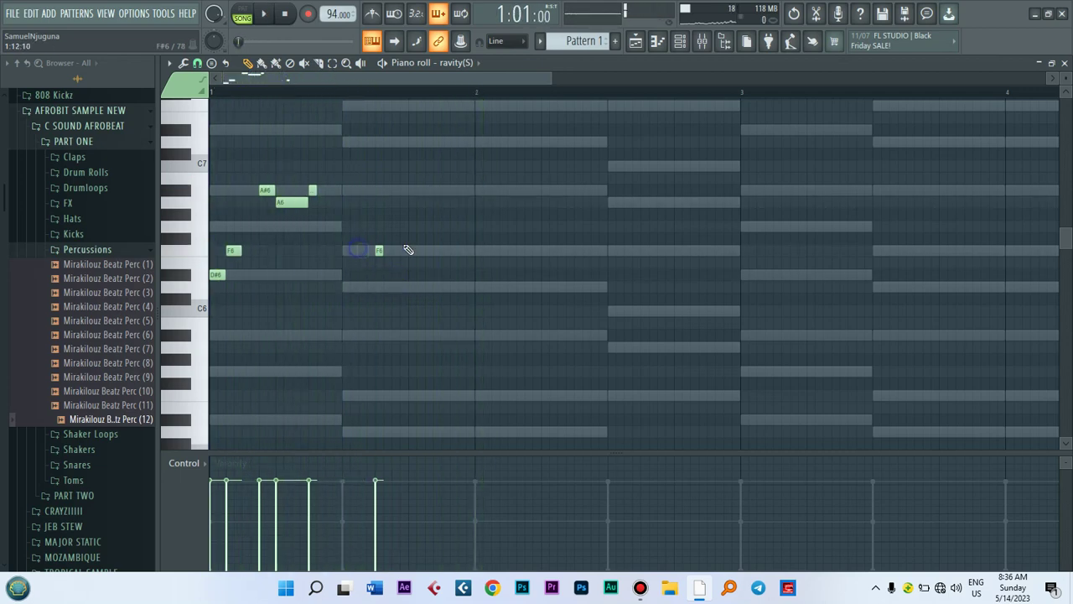
Lower the step 11 note of bar 1 to D6, lengthen it to two steps, and replay the phrase.
key(space)
drag(382, 251, 395, 291)
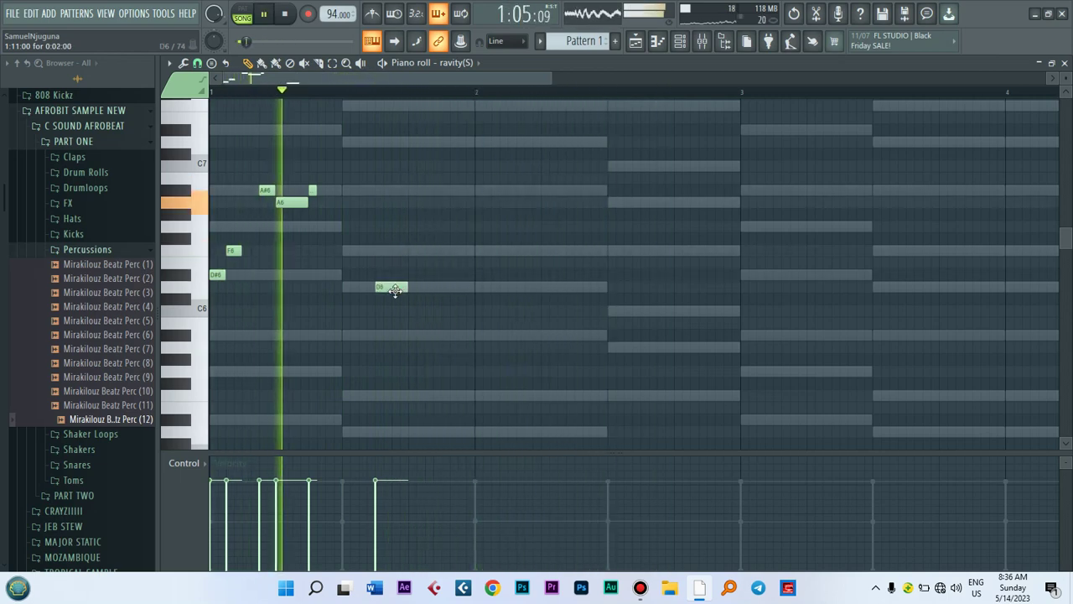
key(space)
key(space)
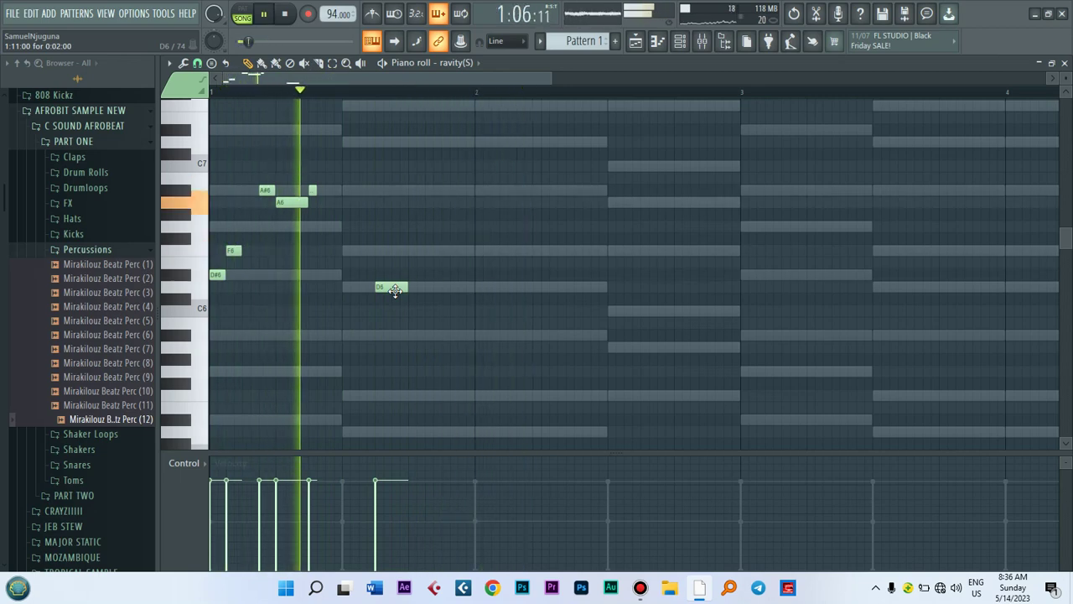
Add a two-step F6 on step 5 of bar 2 and a one-step D6 on step 4 before it.
click(549, 250)
key(space)
key(space)
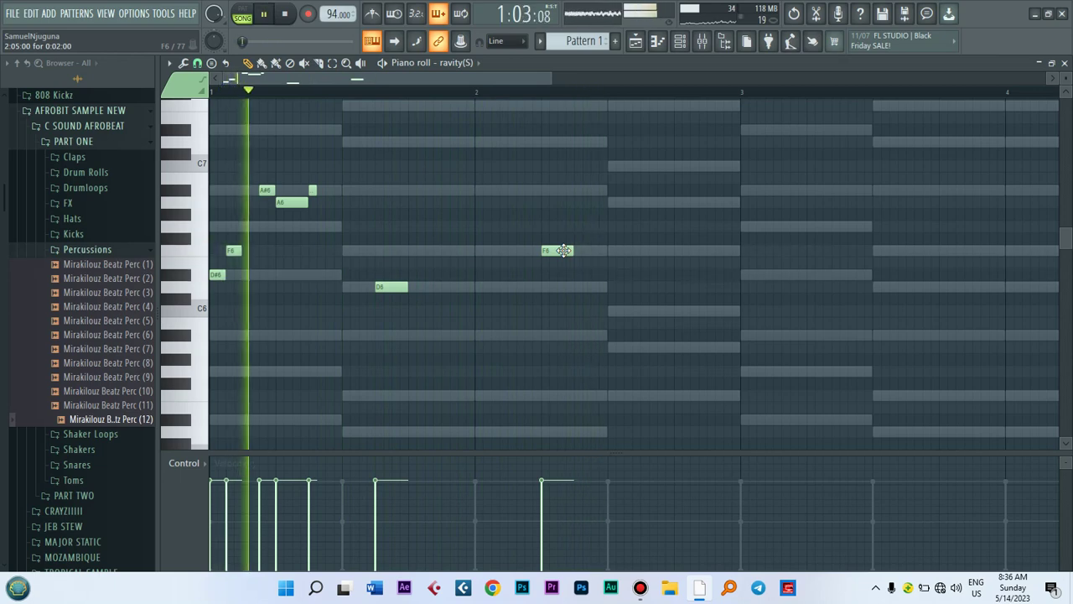
click(525, 287)
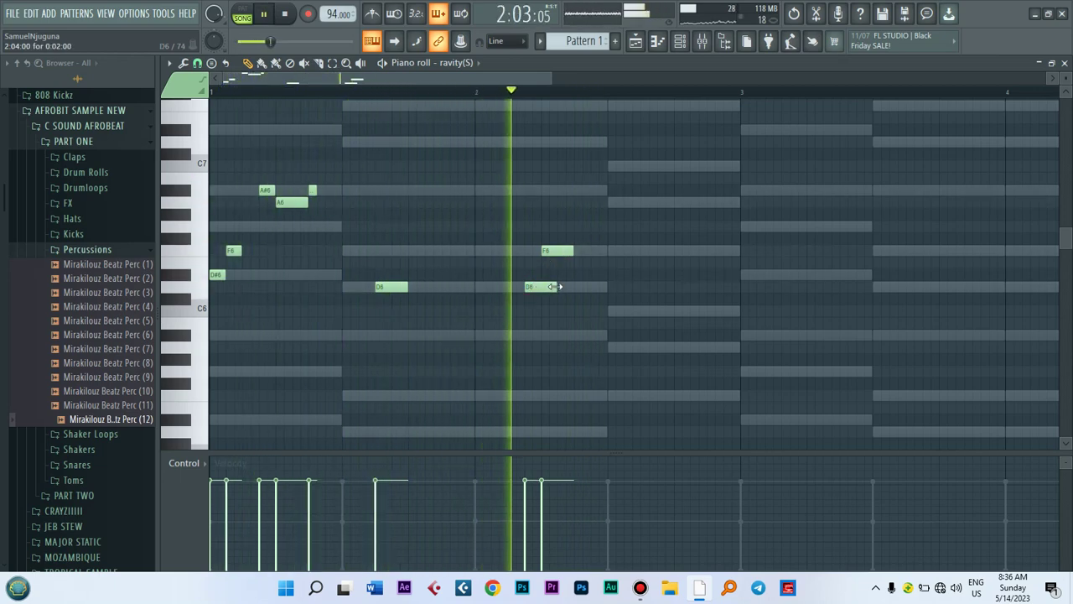
drag(554, 287, 541, 287)
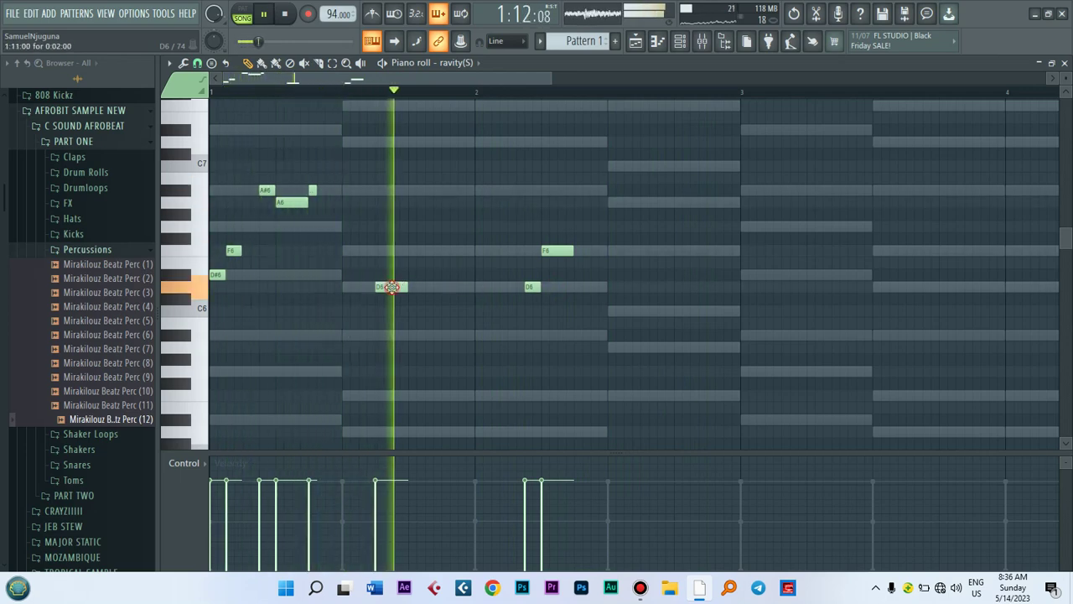
Place a two-step A6 on step 11 of bar 2, lower it to C6, and add a one-step F6 on step 13.
click(647, 202)
drag(652, 203, 653, 203)
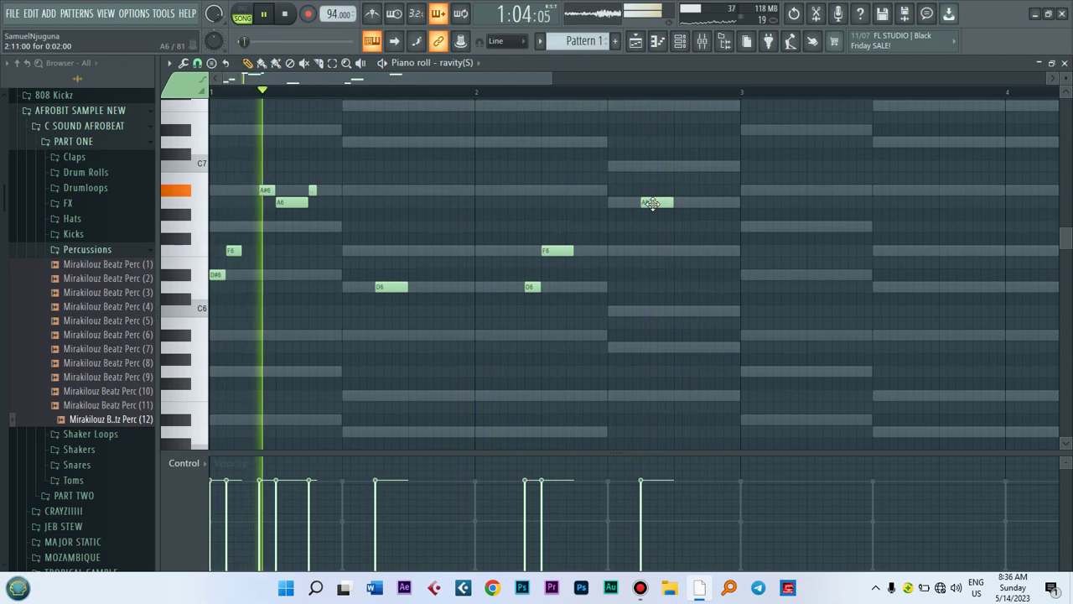
drag(652, 203, 654, 314)
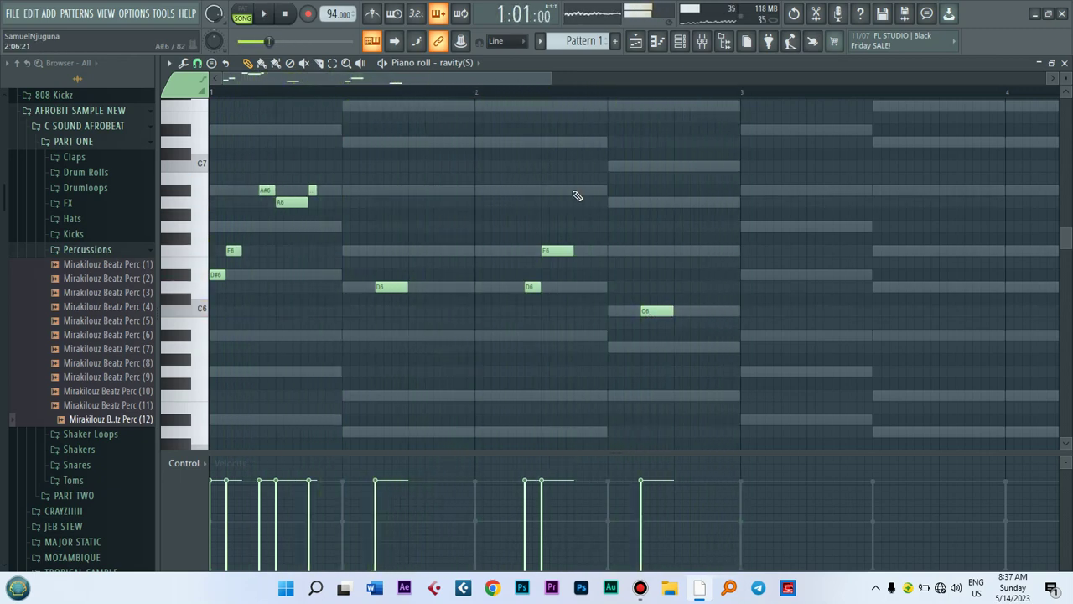
click(680, 250)
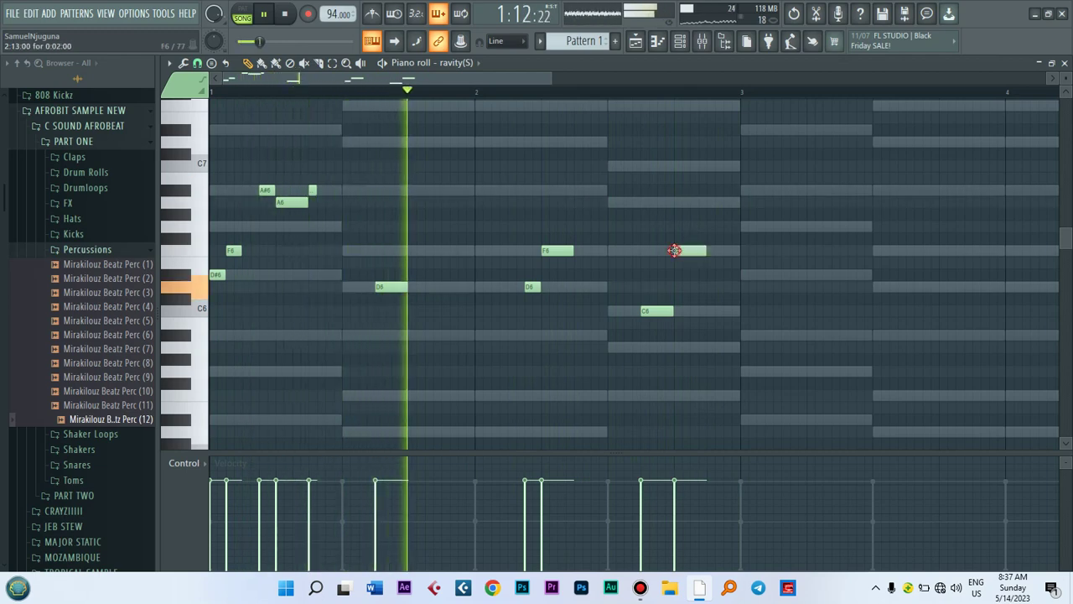
drag(689, 253, 688, 252)
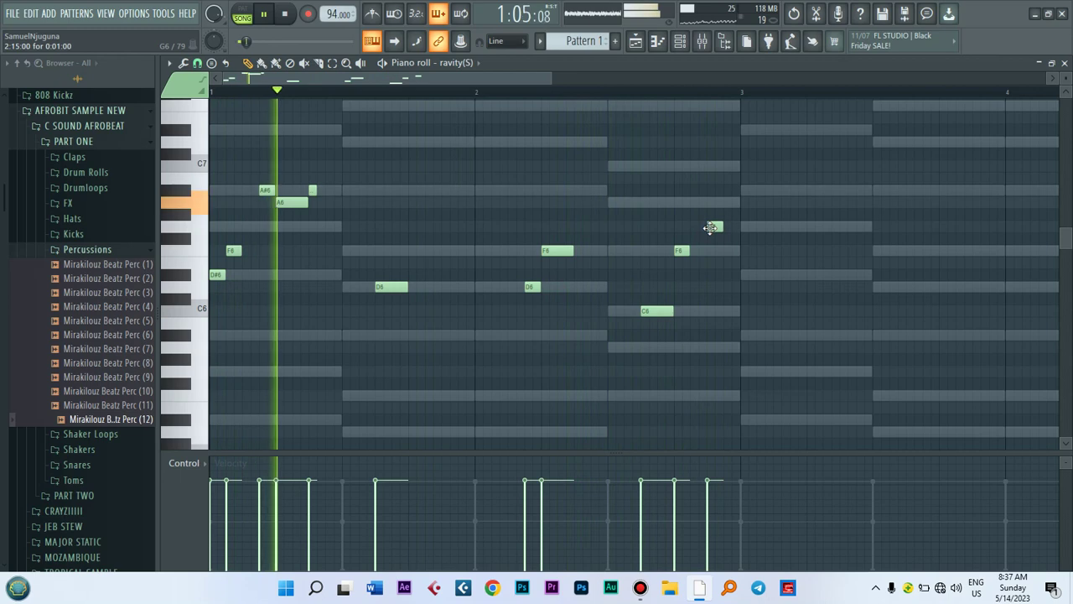
Add one-step G6 and A6 notes on steps 15 and 16 of bar 2, and a two-and-a-half-step A#6 at the start of bar 3.
click(714, 226)
click(730, 202)
click(743, 191)
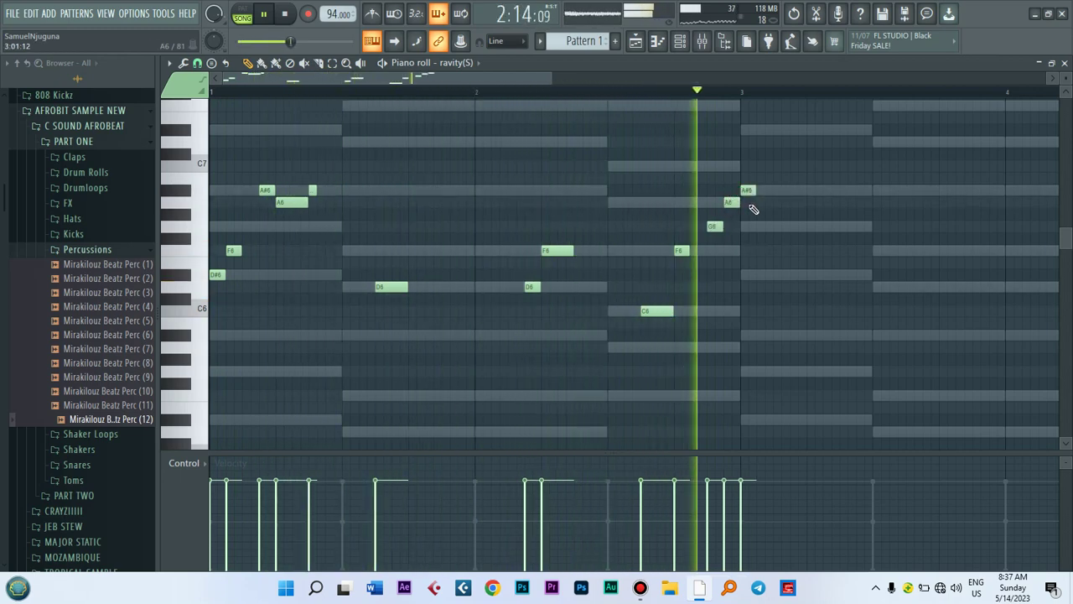
key(space)
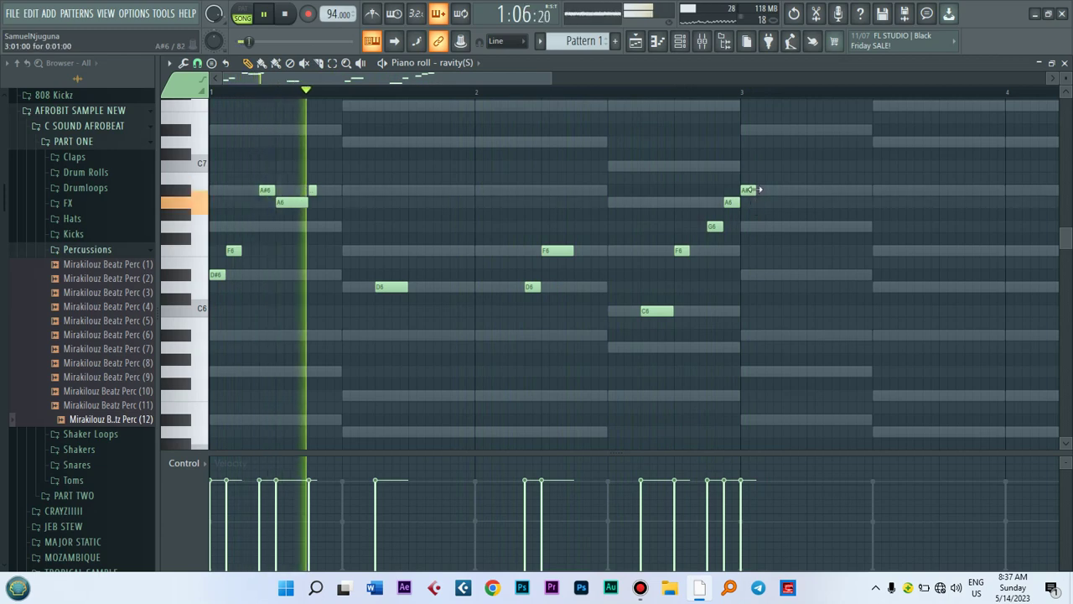
drag(759, 189, 782, 193)
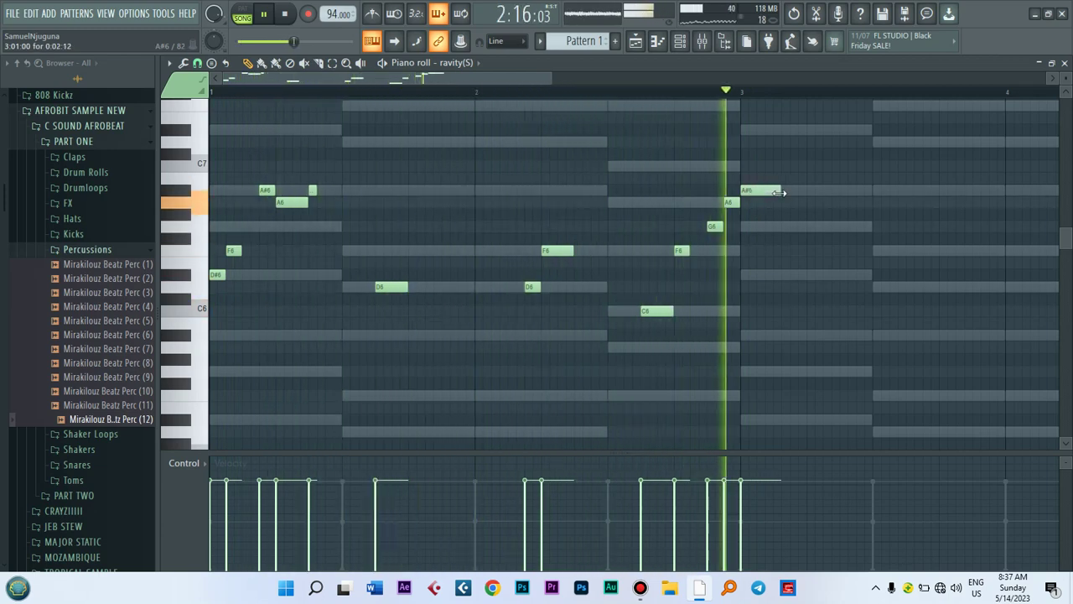
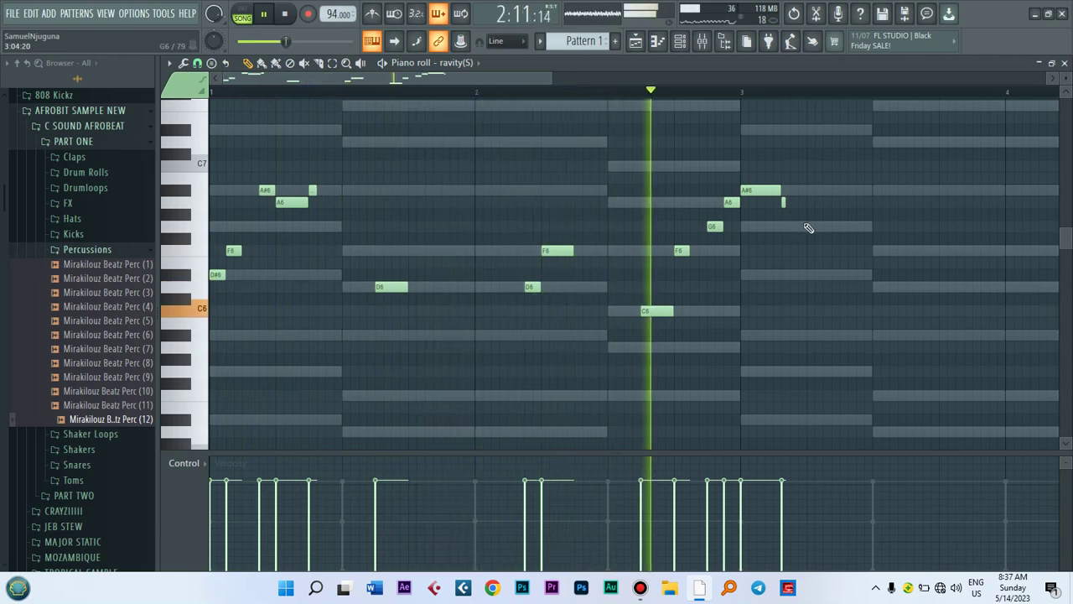
Shorten the A#6 in bar 3 to two steps and follow it with half-step A6 and G6 notes on steps 3 and 4.
key(space)
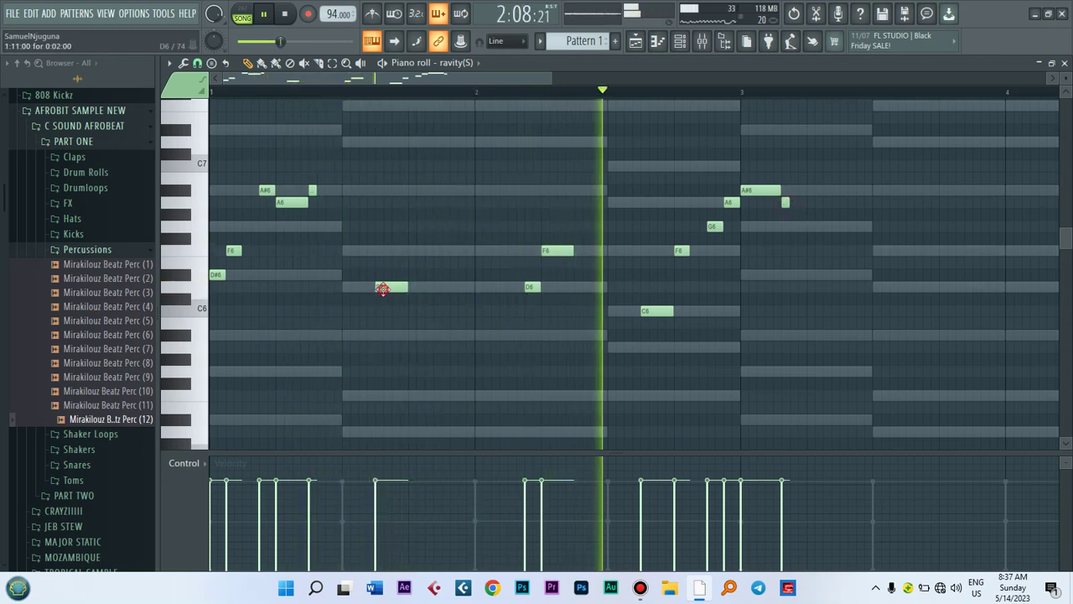
click(905, 287)
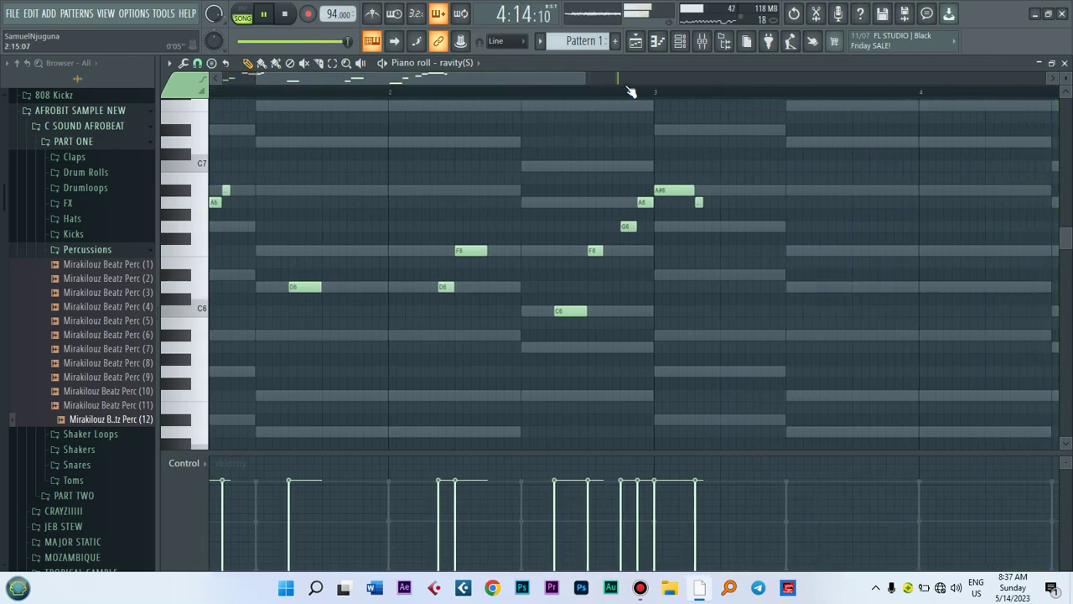
mouse_move(561, 81)
mouse_down()
mouse_move(663, 85)
mouse_move(568, 86)
mouse_up()
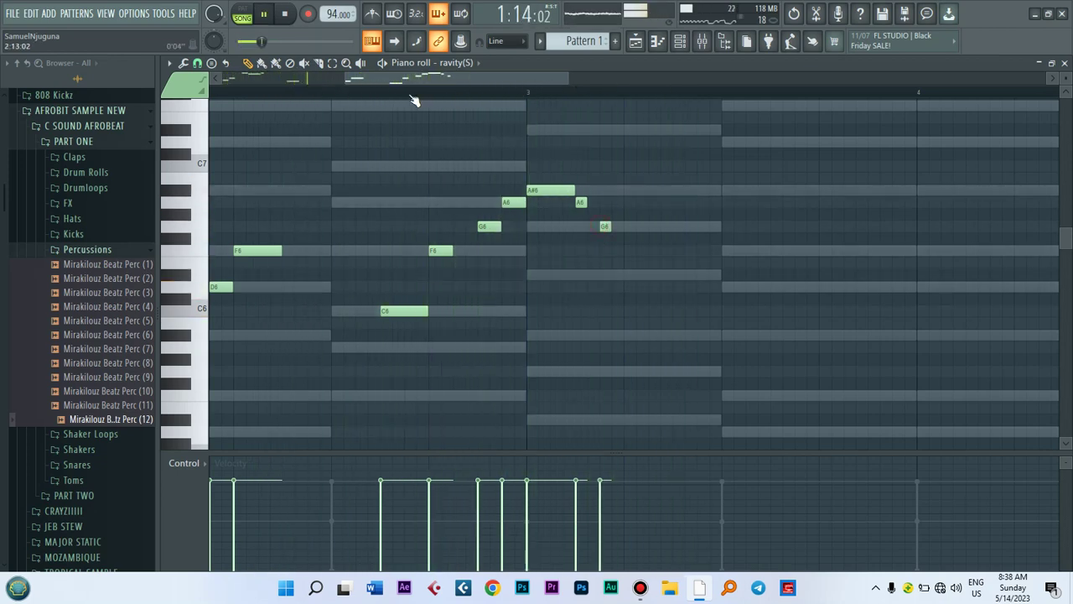
Add a half-step F6 on step 5 of bar 3, move it to step 6, and play the passage.
key(space)
click(626, 251)
key(space)
key(space)
drag(628, 252, 653, 251)
key(space)
key(space)
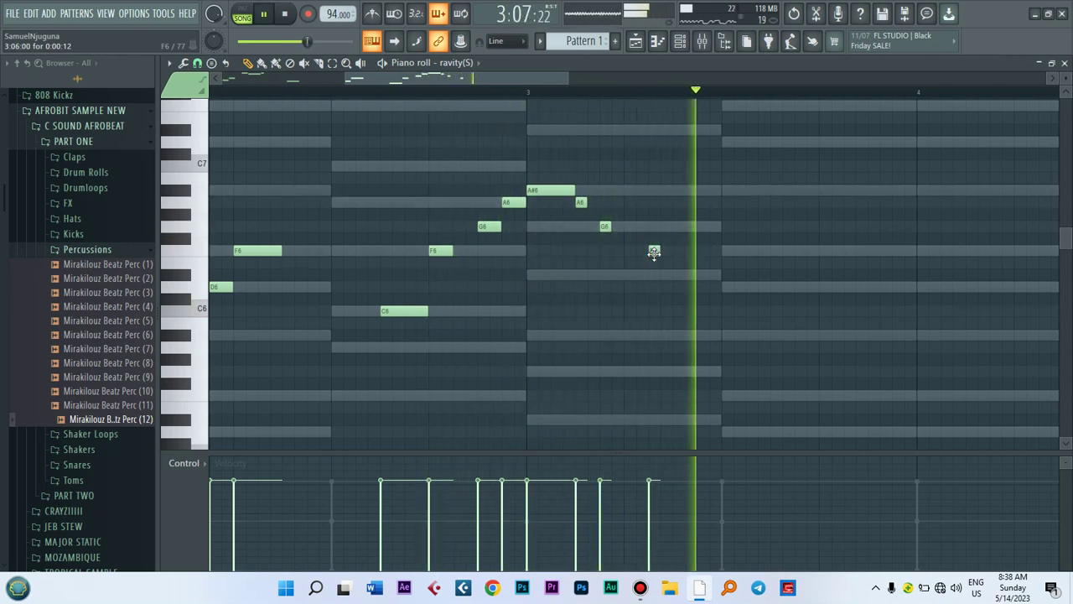
Try two consecutive half-step D#6 notes on step 7 of bar 3 and keep only the first one.
click(689, 273)
key(space)
key(space)
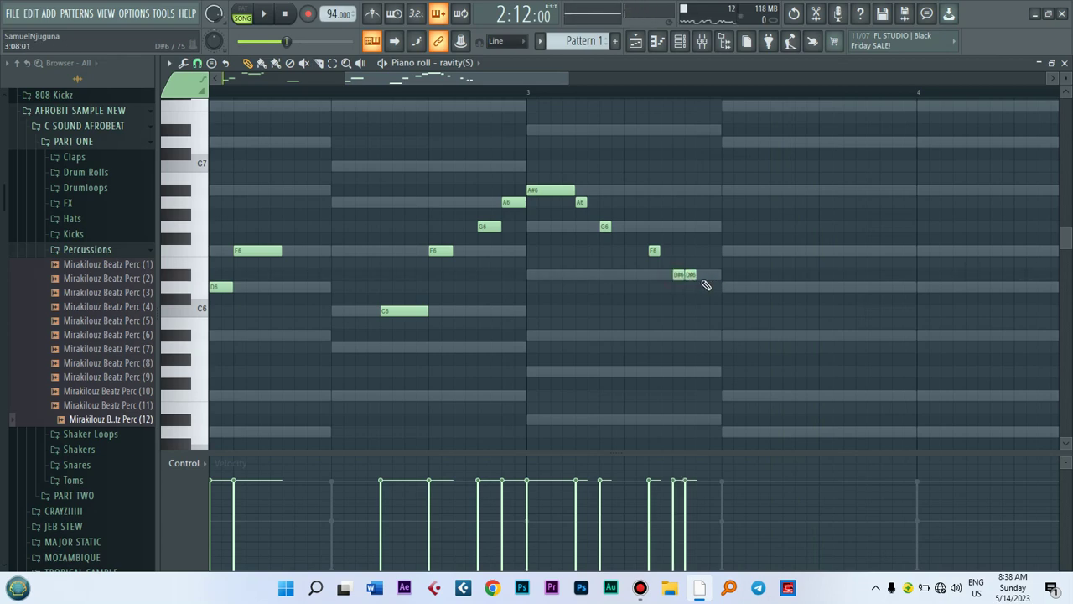
key(space)
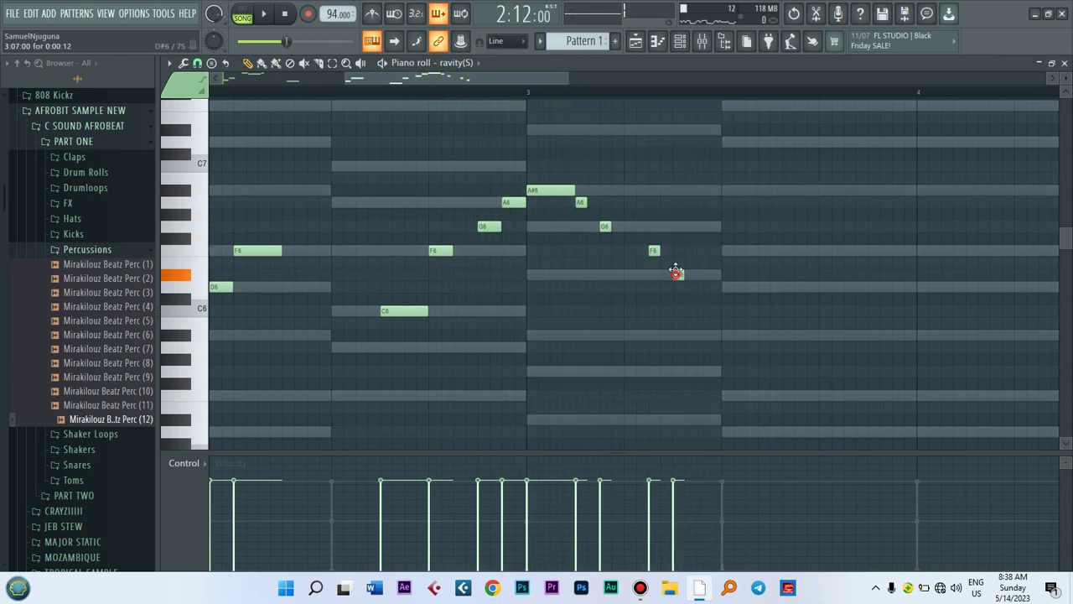
Audition the step 7 note of bar 3 at G6, A#5 and C6, settle on D6, and play the melody from bar 1.
key(space)
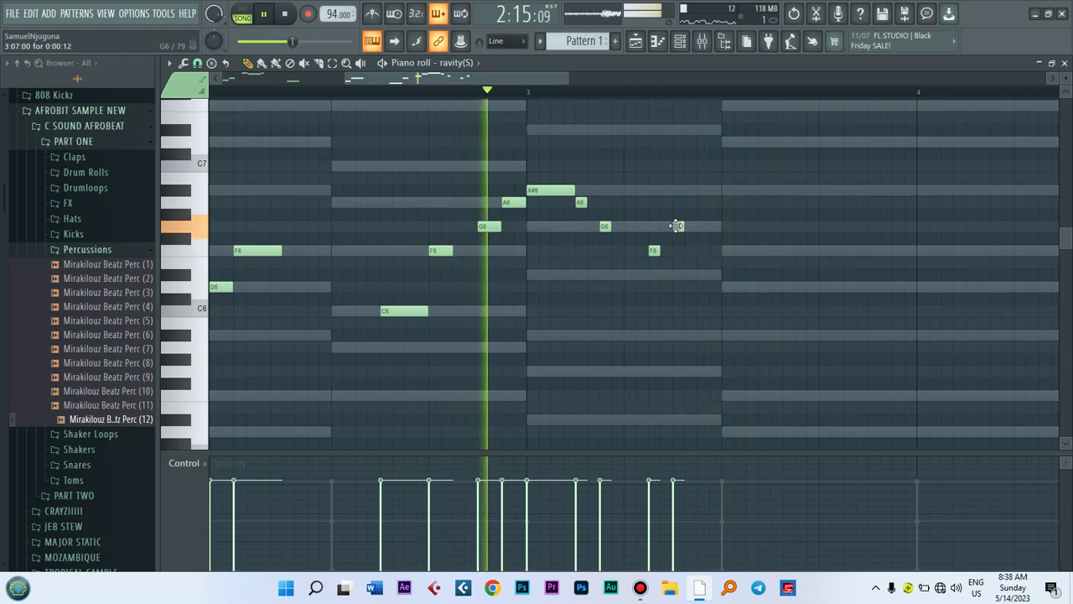
key(space)
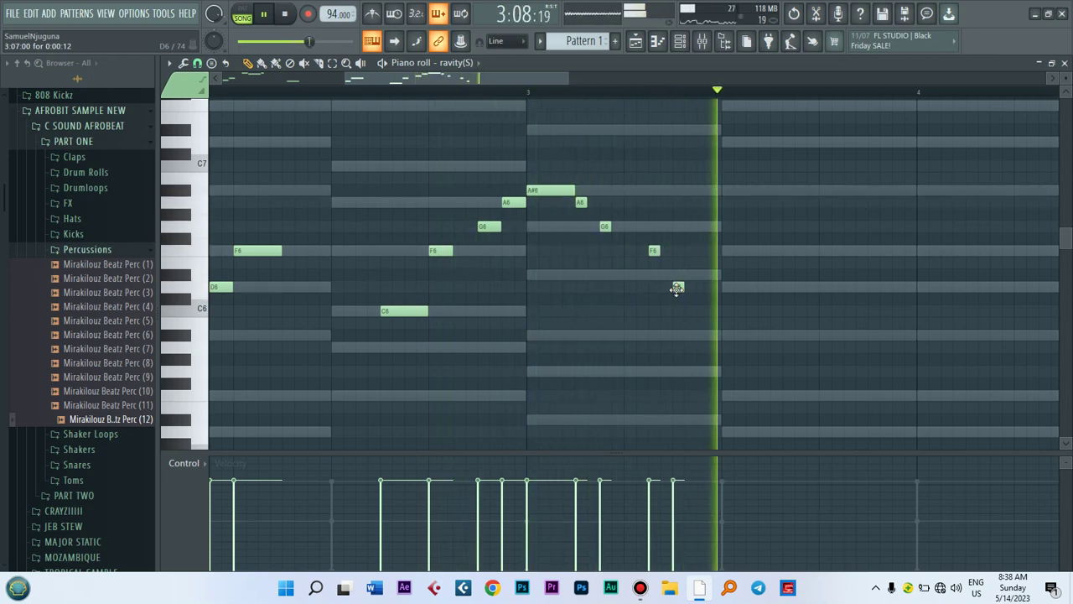
drag(677, 288, 677, 339)
key(space)
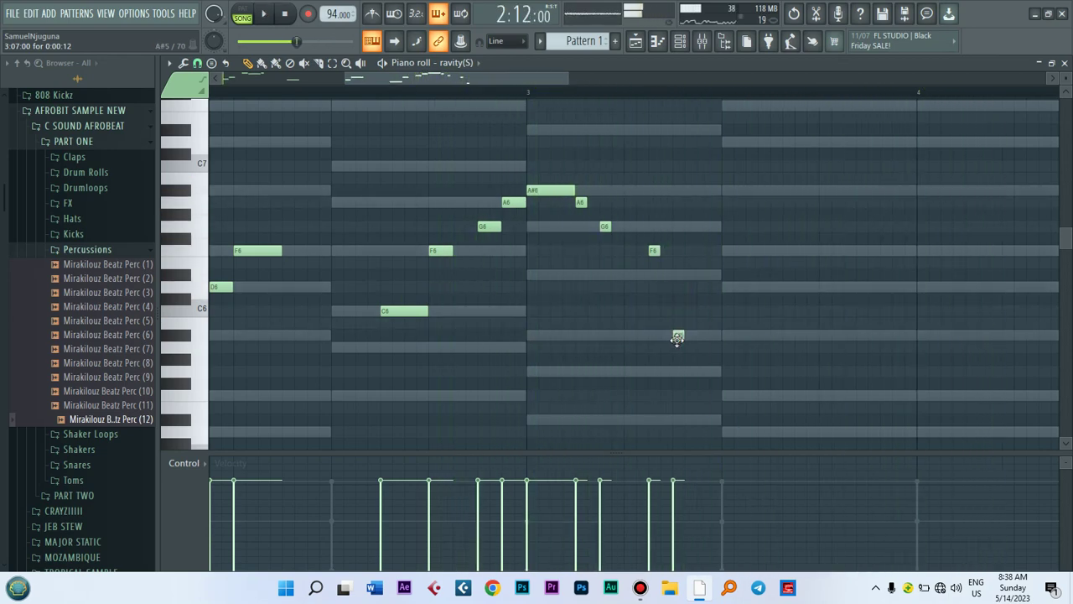
key(space)
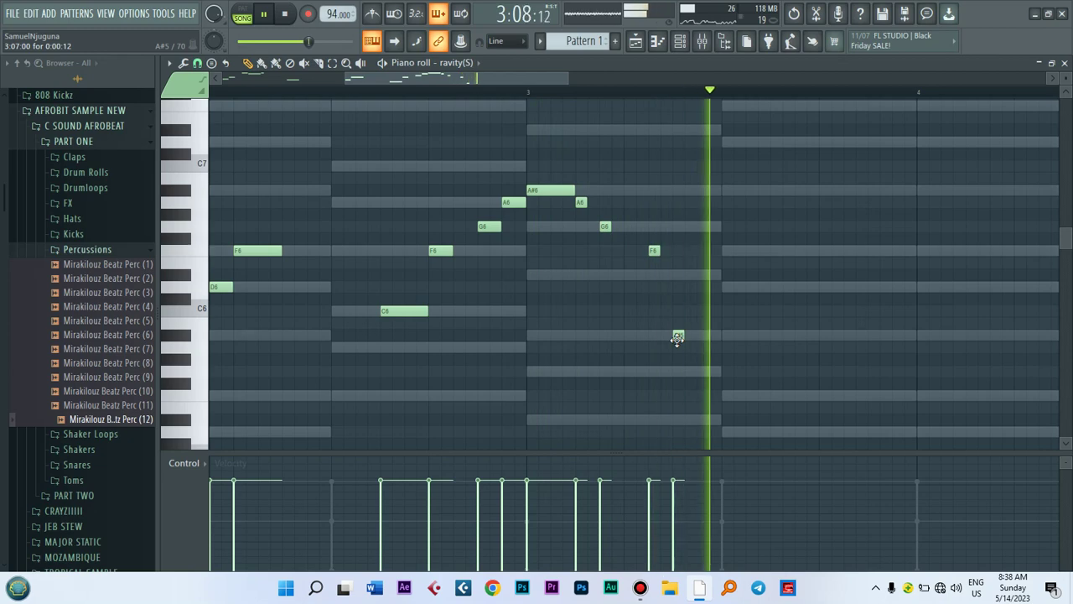
drag(677, 336, 677, 312)
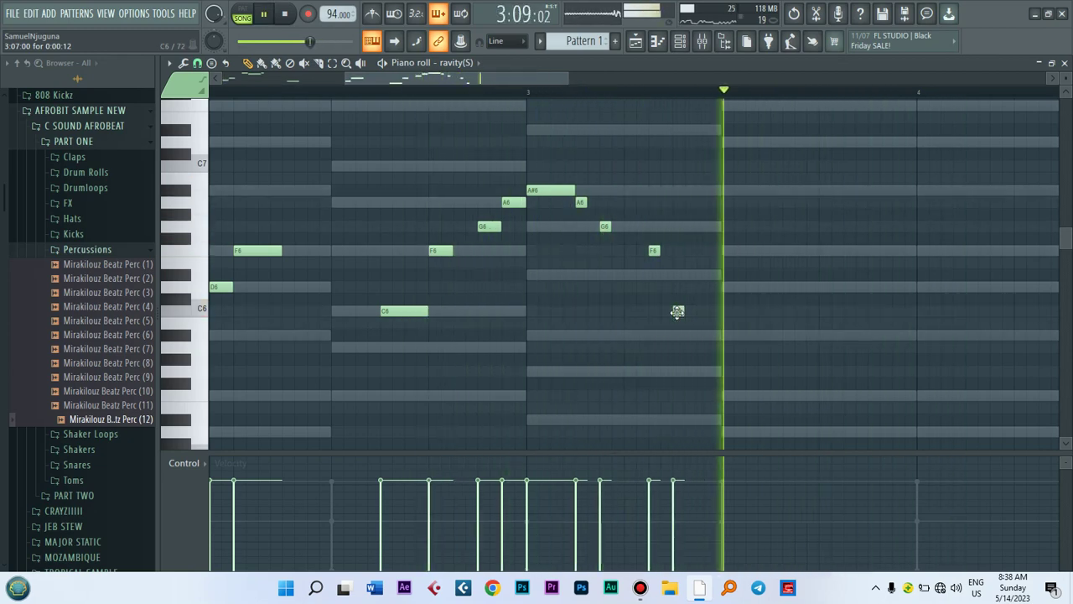
drag(678, 311, 677, 285)
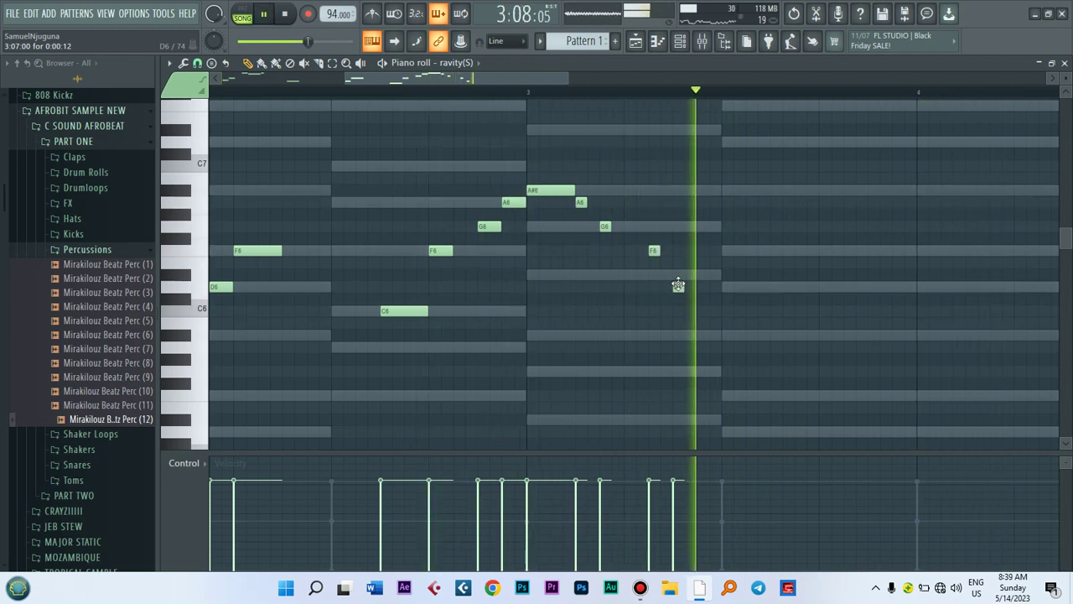
drag(567, 78, 419, 106)
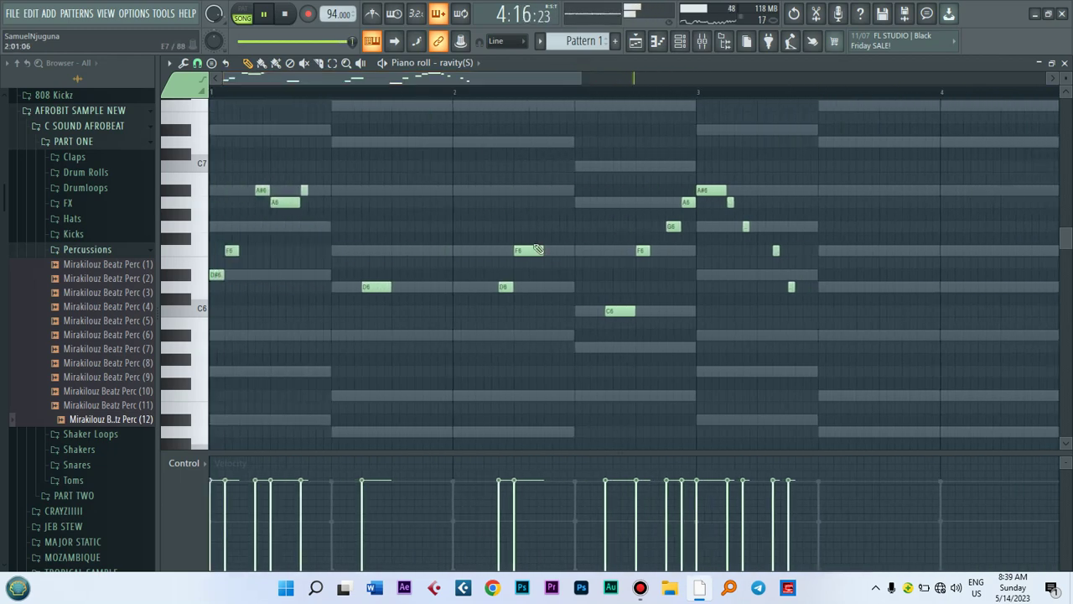
drag(581, 78, 706, 79)
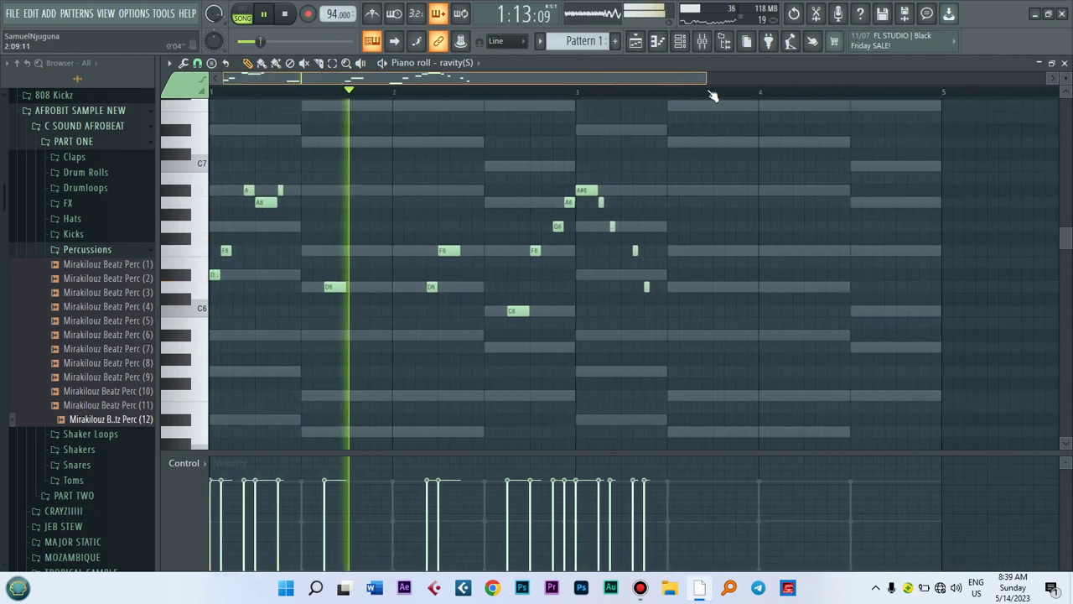
Copy the D6-D6-F6 phrase from bars 1–2 into bars 3–4, and bar 2's closing C6, F6, G6 and A6 notes to the end of bar 4.
drag(467, 328, 335, 209)
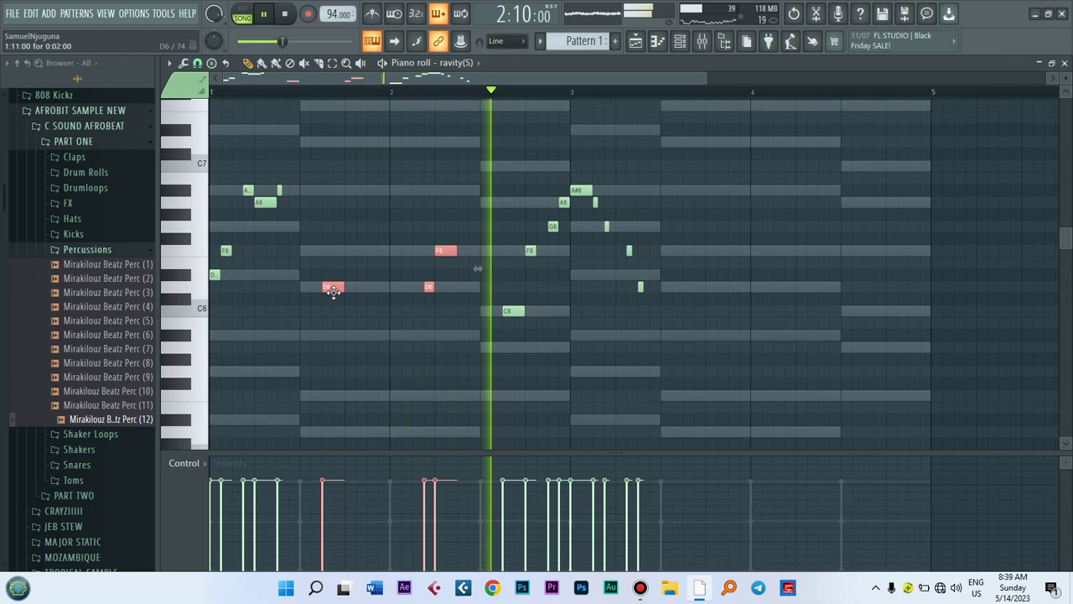
mouse_move(551, 278)
mouse_down()
mouse_move(695, 280)
mouse_move(695, 295)
mouse_up()
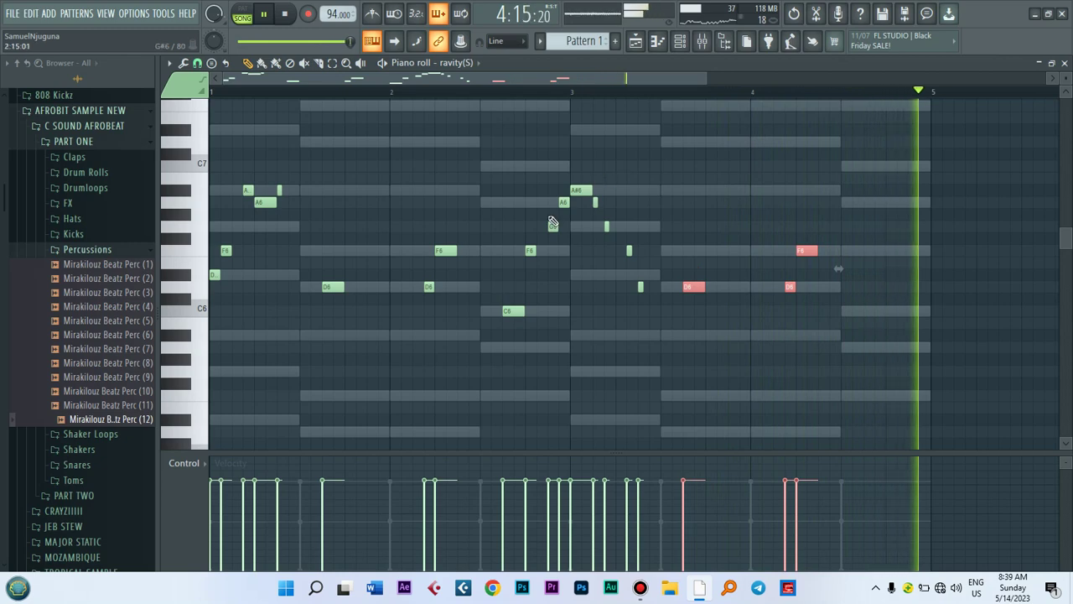
drag(487, 187, 570, 341)
drag(564, 203, 925, 208)
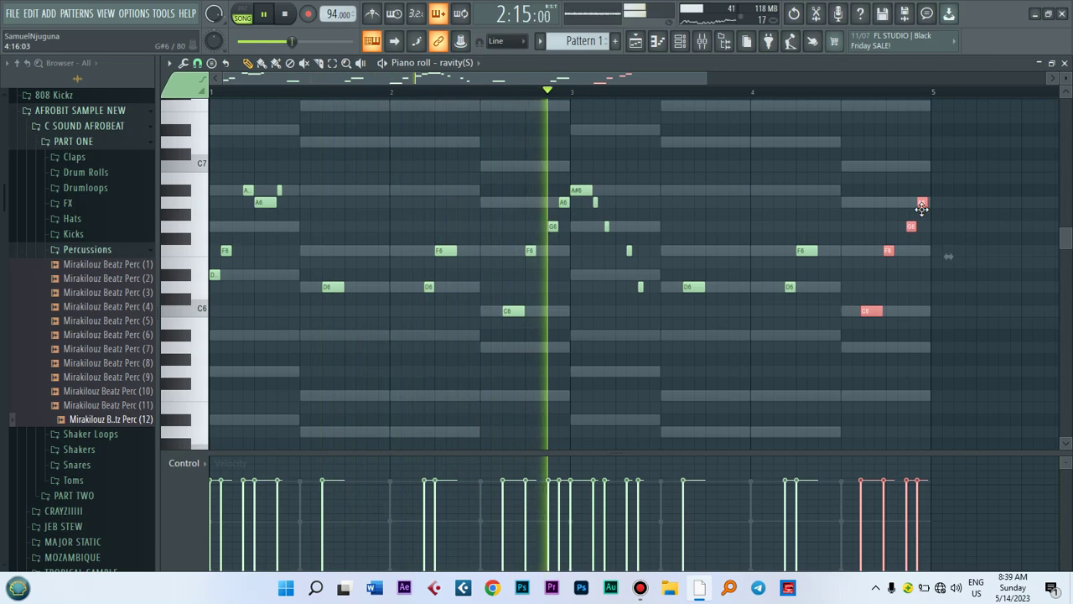
ctrl+click(845, 145)
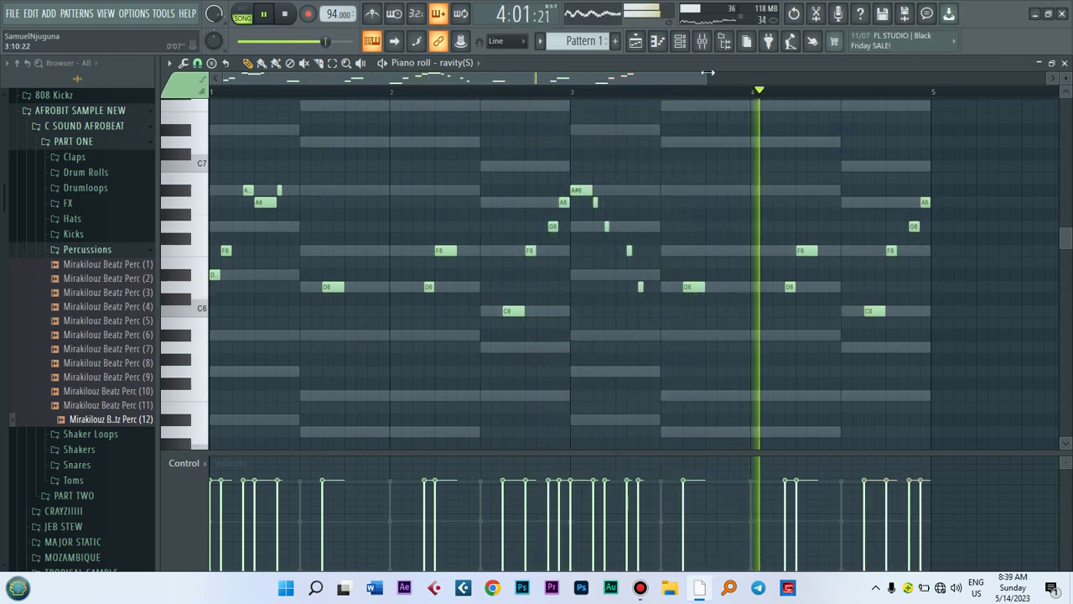
drag(704, 76, 686, 76)
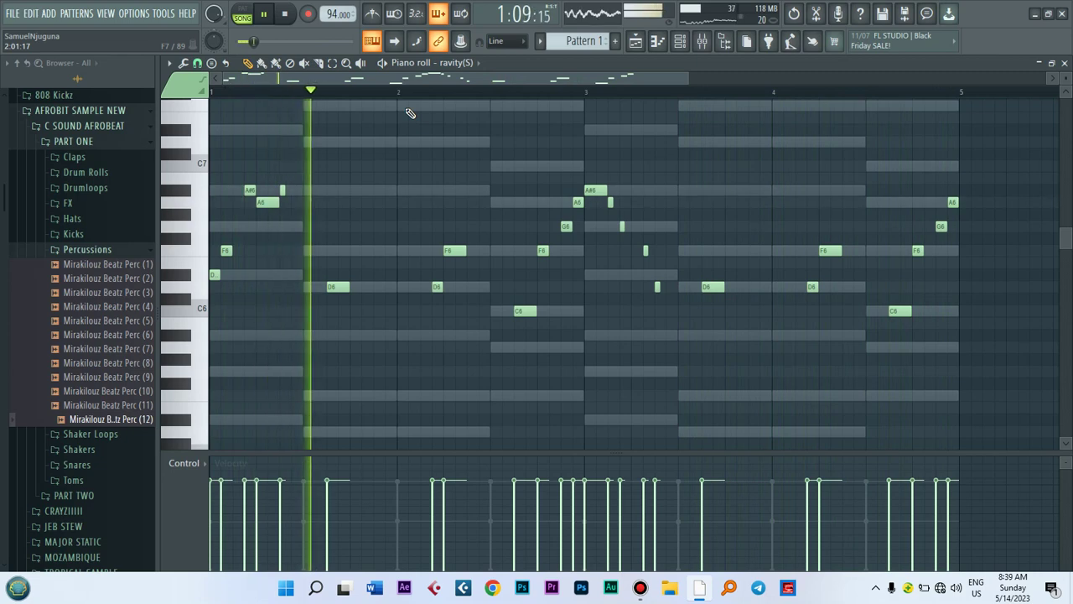
Add a 3x Osc channel and set oscillator 1's coarse pitch to -24 semitones.
click(681, 42)
click(475, 282)
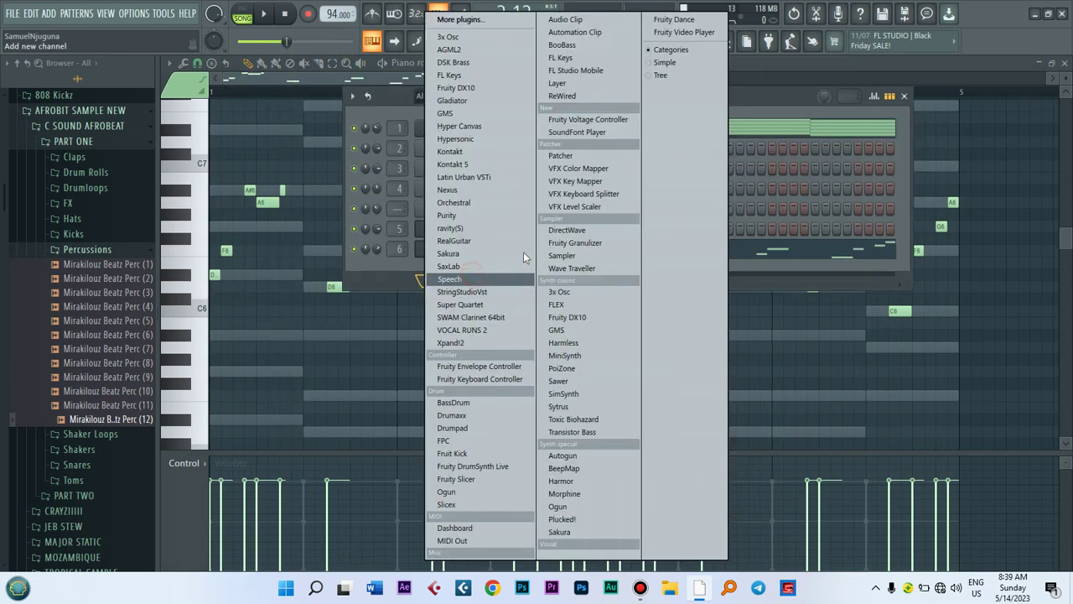
click(560, 292)
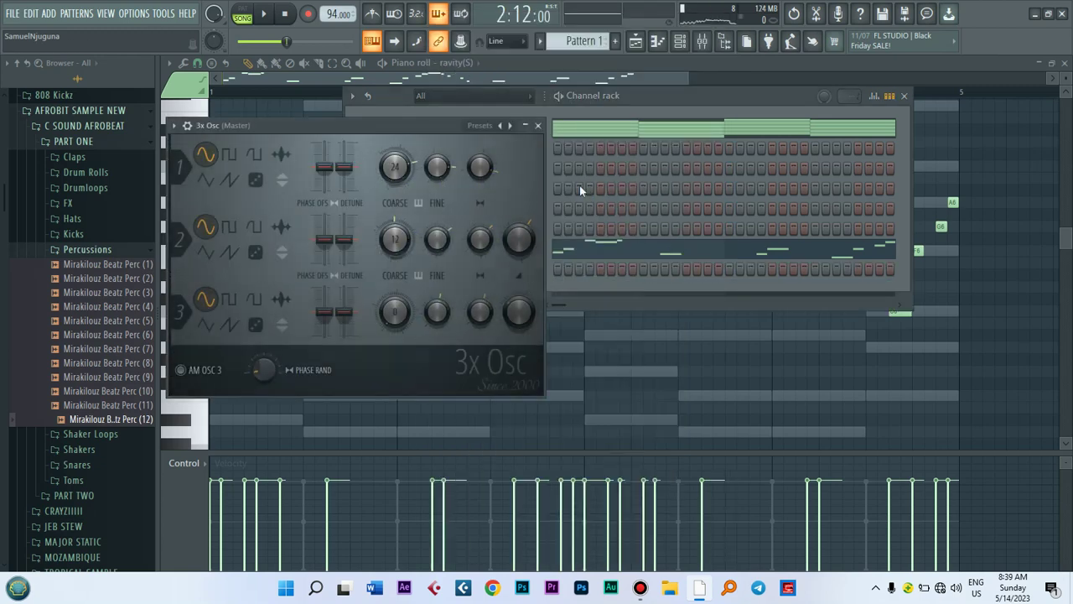
drag(410, 149, 410, 153)
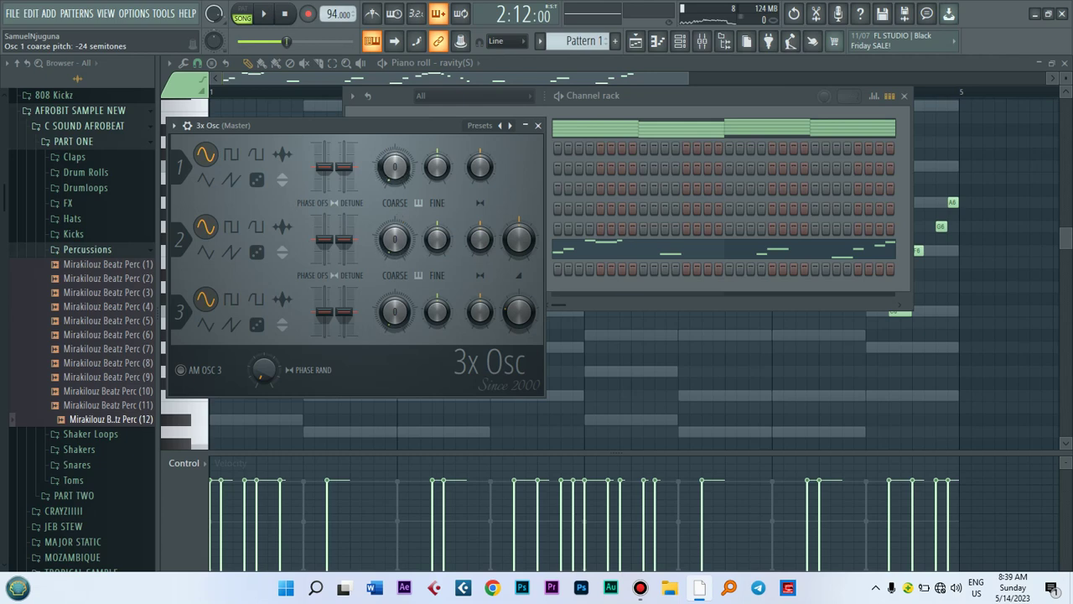
In the 3x Osc piano roll, place four-step bass notes D#4 and A#3 in bar 1 and A#4 and F4 in bar 2, on steps 1 and 9.
click(174, 125)
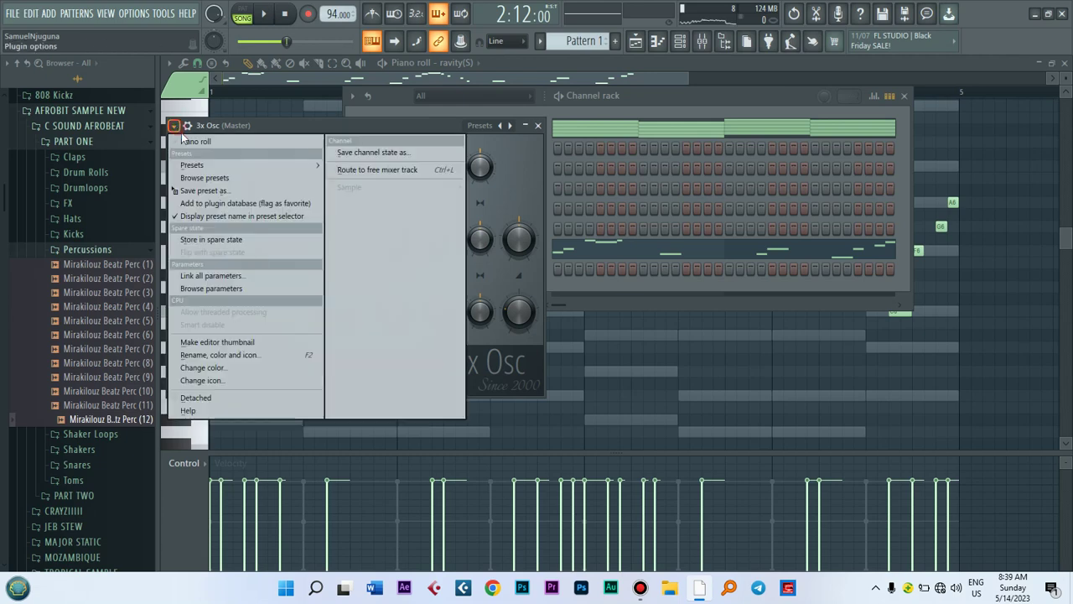
click(197, 143)
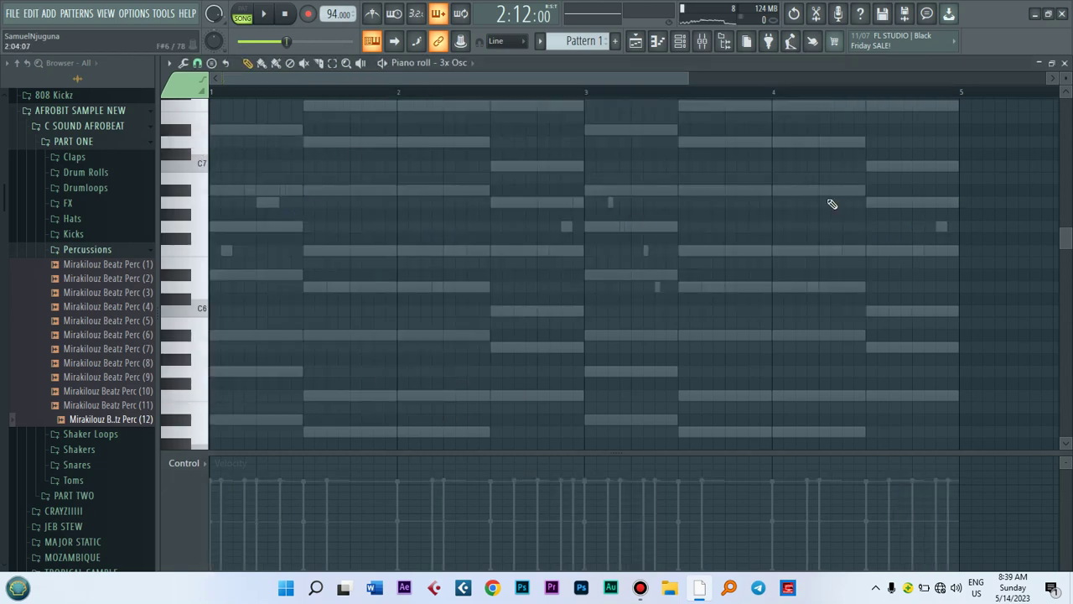
drag(1069, 249, 1068, 324)
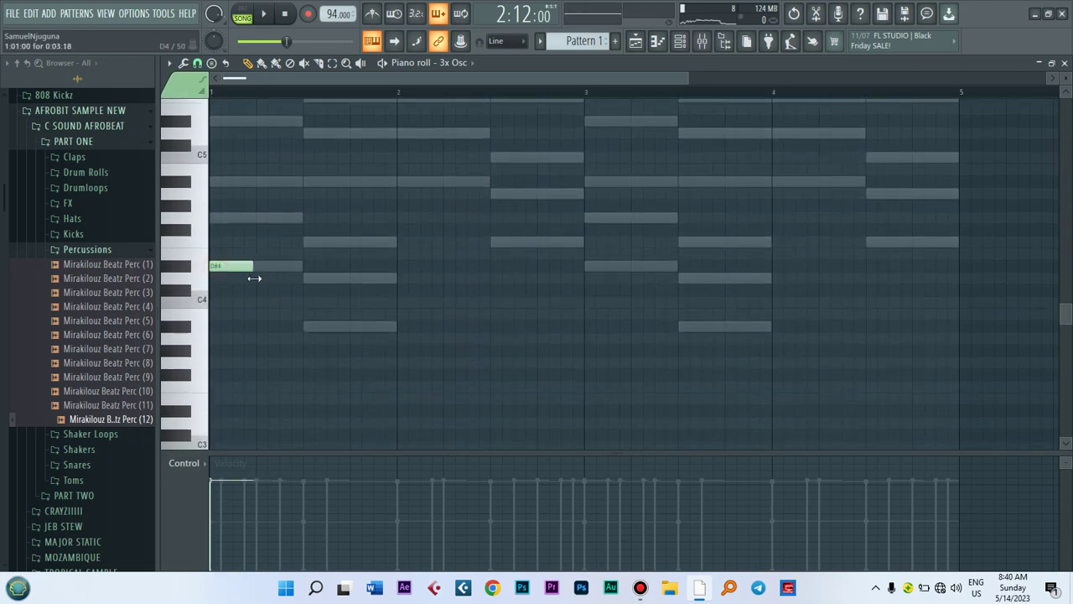
drag(687, 80, 508, 84)
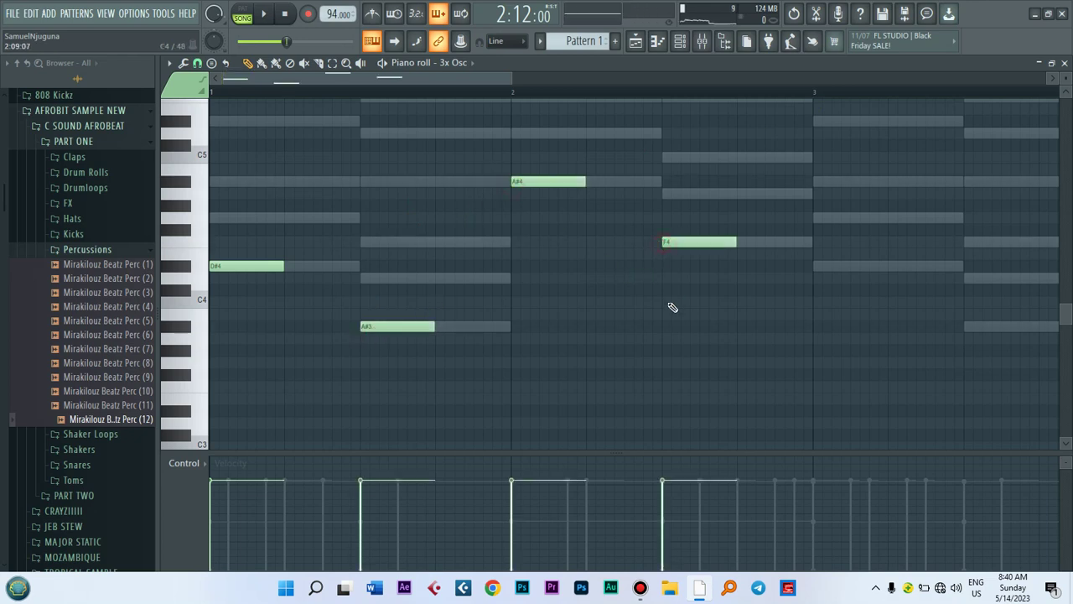
key(space)
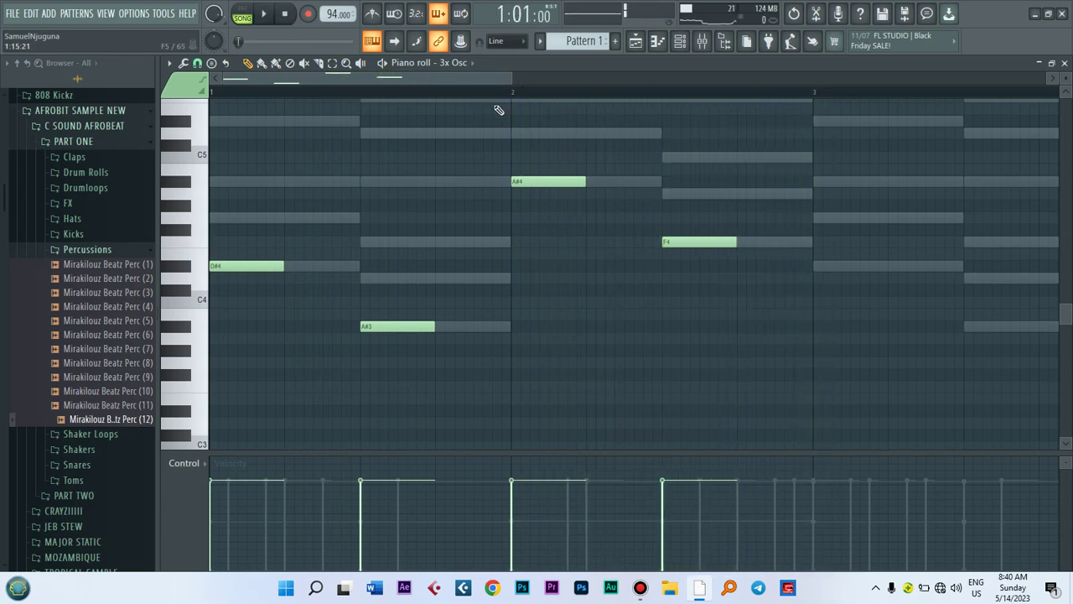
Shorten the four bass notes to two steps each and add a two-step D#5 on step 7 of bar 1.
drag(762, 368, 209, 176)
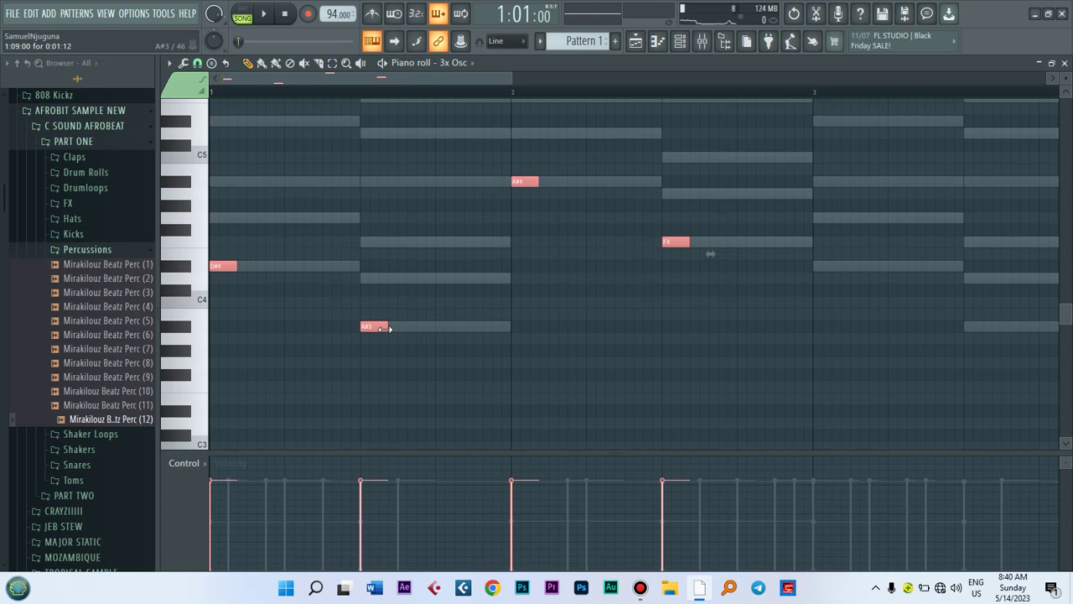
click(381, 199)
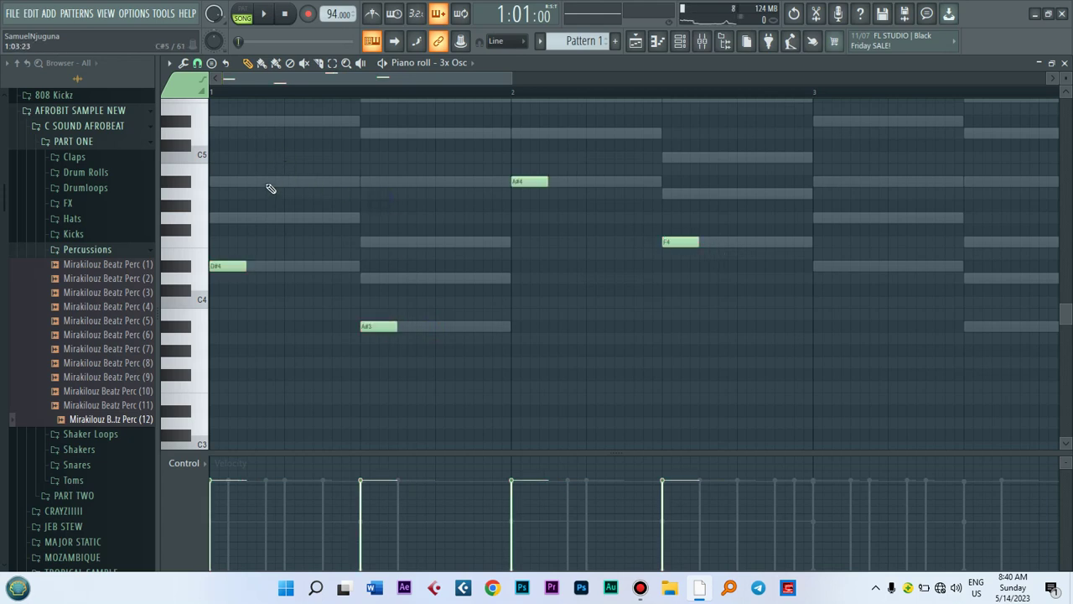
click(339, 127)
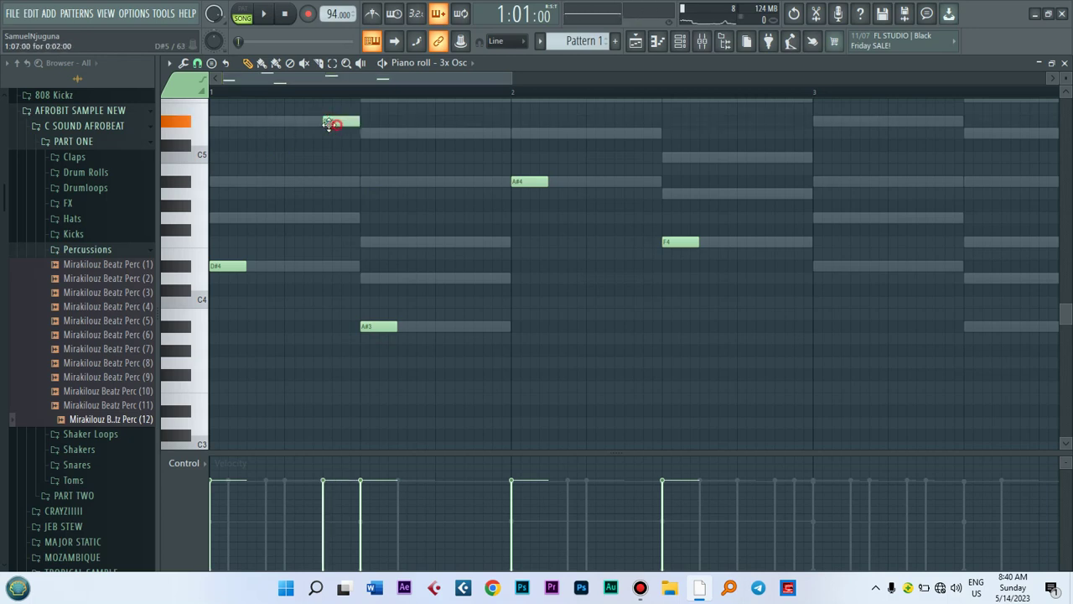
key(space)
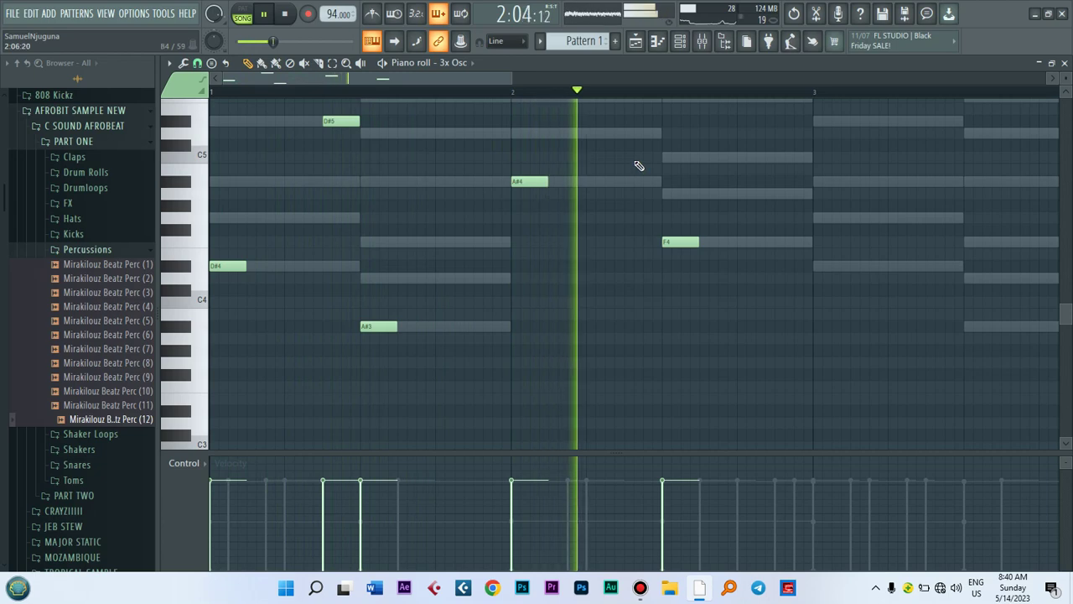
key(space)
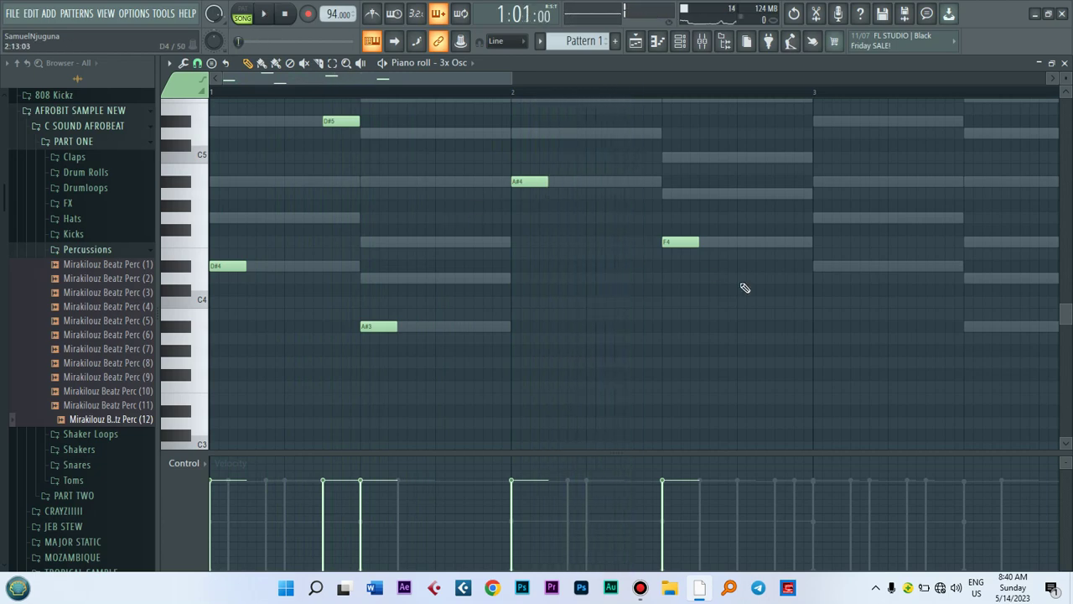
Add an A#4 on step 3 of bar 1, shorten it to a half step, and play the bass line.
drag(1064, 311, 1065, 298)
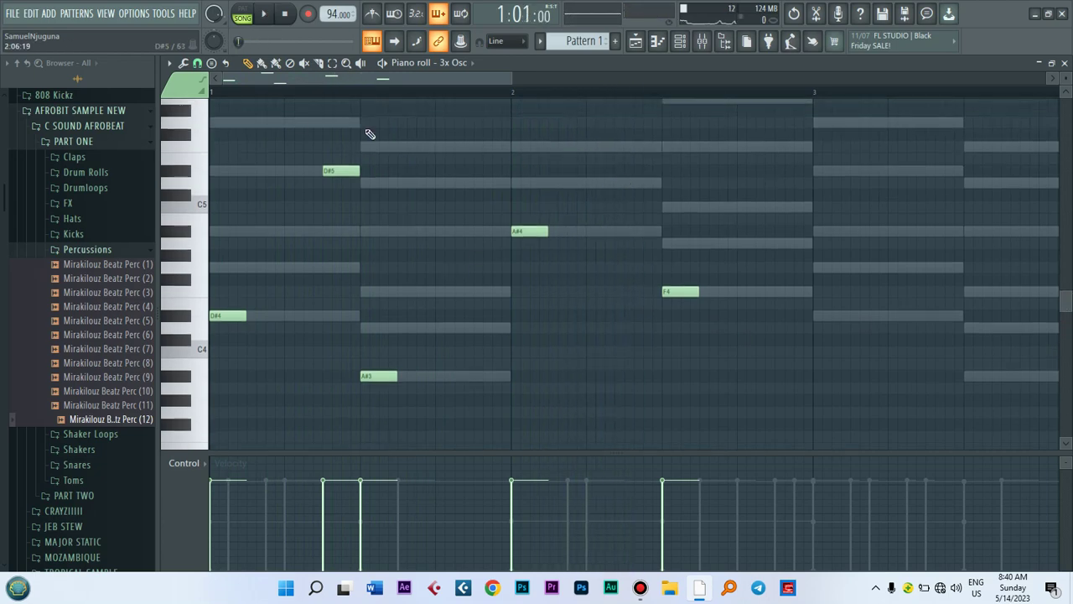
click(267, 231)
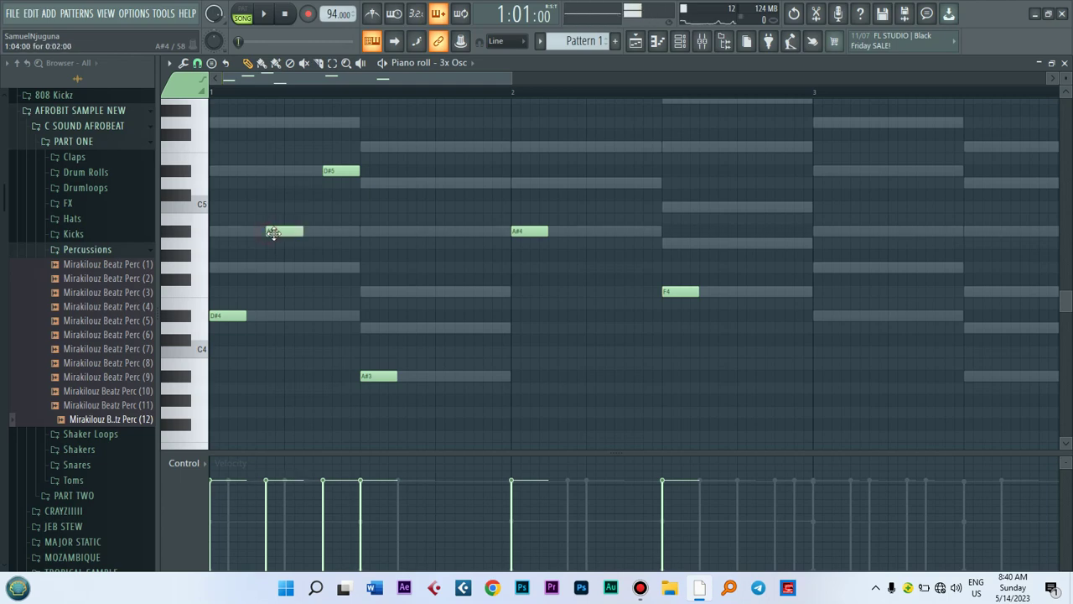
drag(282, 233, 261, 233)
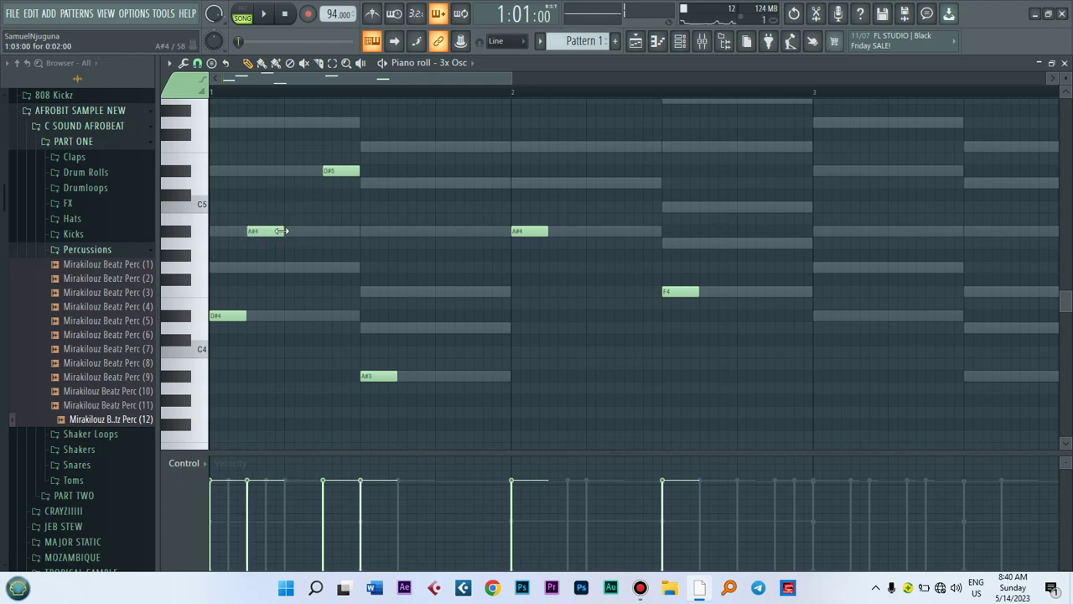
key(space)
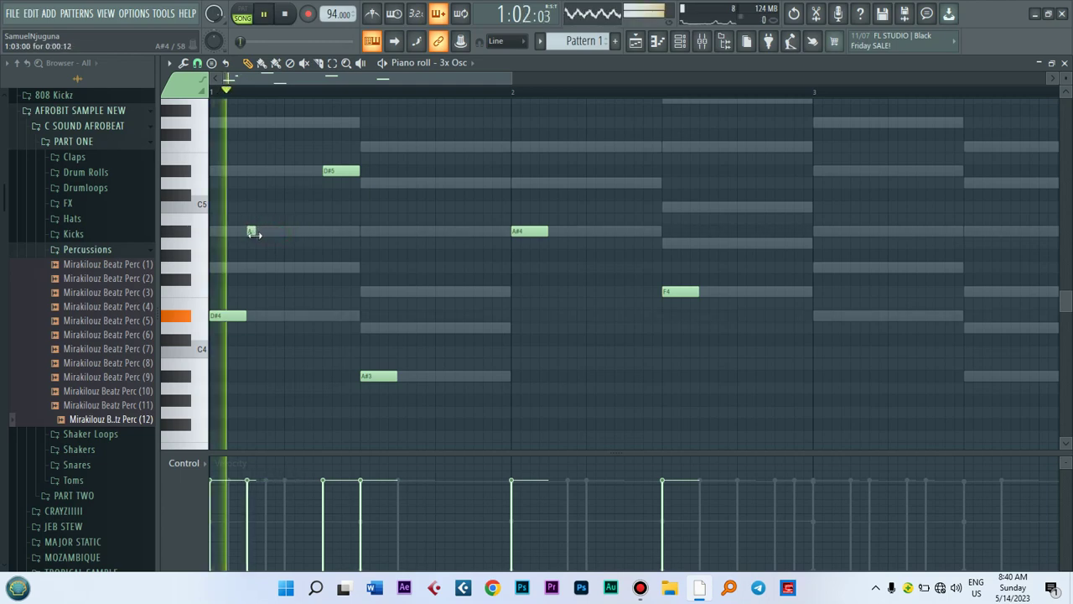
key(space)
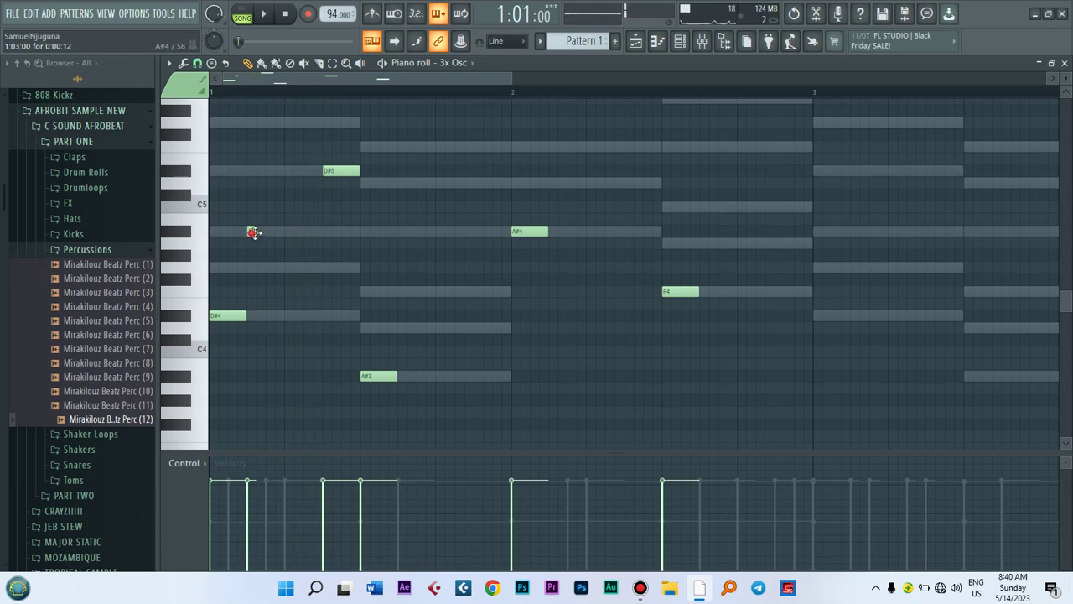
Move bar 1's A#4 to step 4, lengthen it to one step, and play the bass line from bar 1.
drag(253, 232, 270, 232)
key(space)
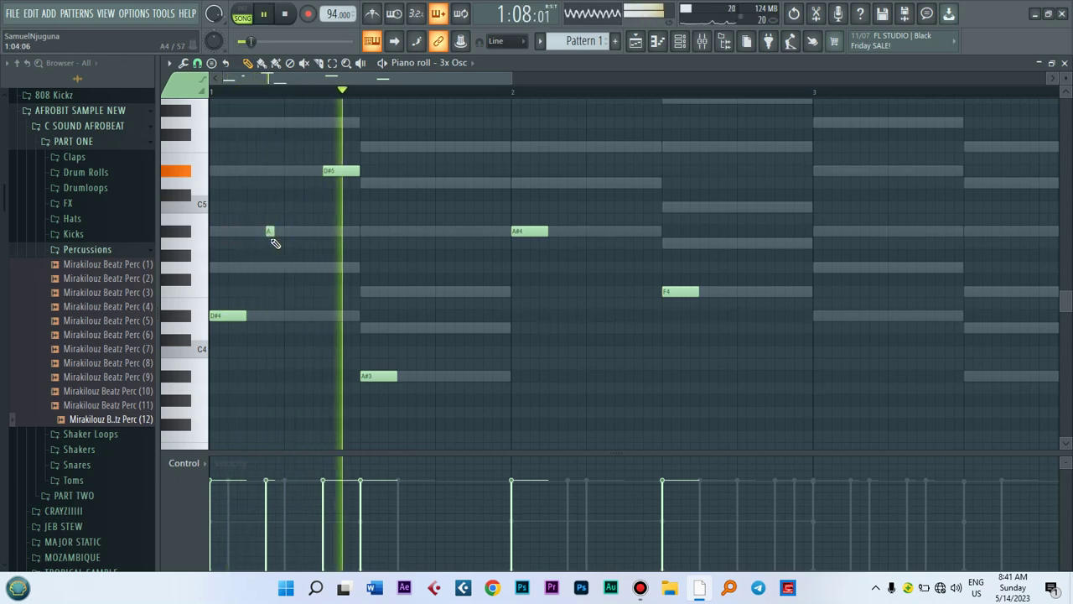
drag(272, 233, 280, 233)
key(space)
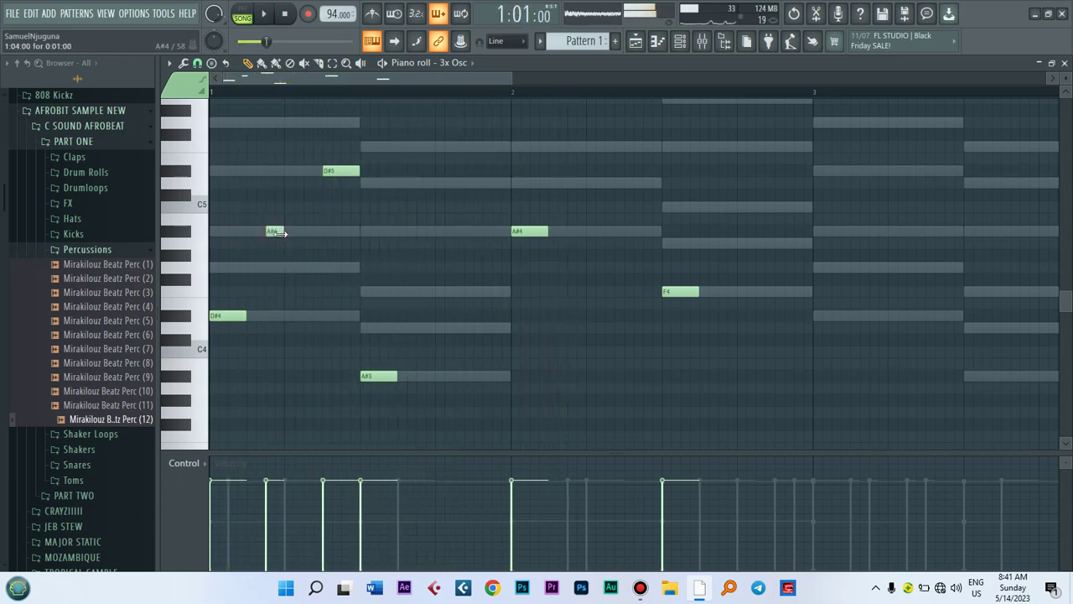
key(space)
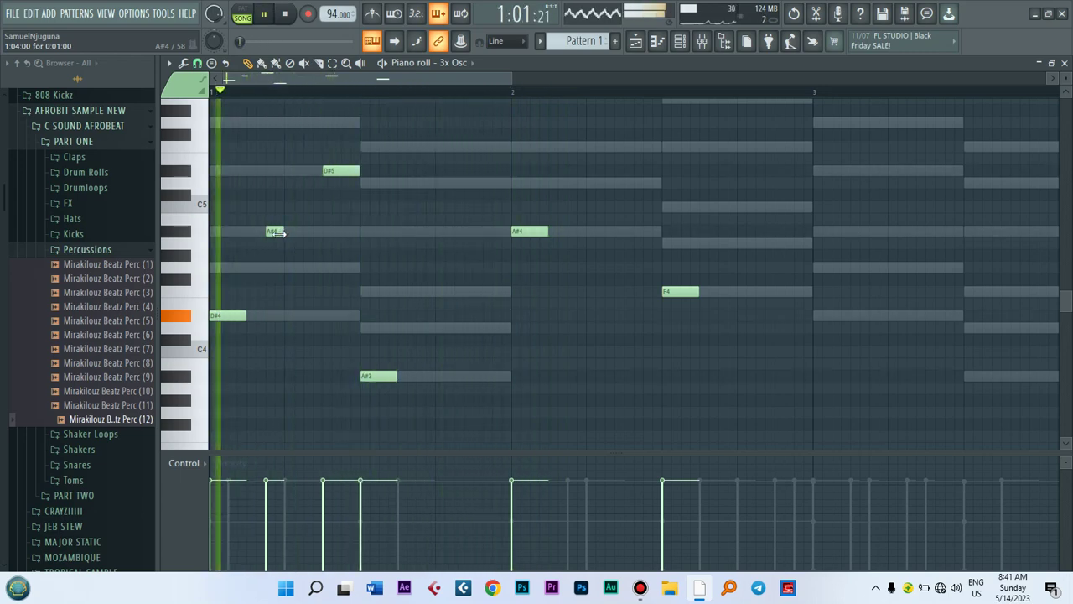
key(space)
key(space)
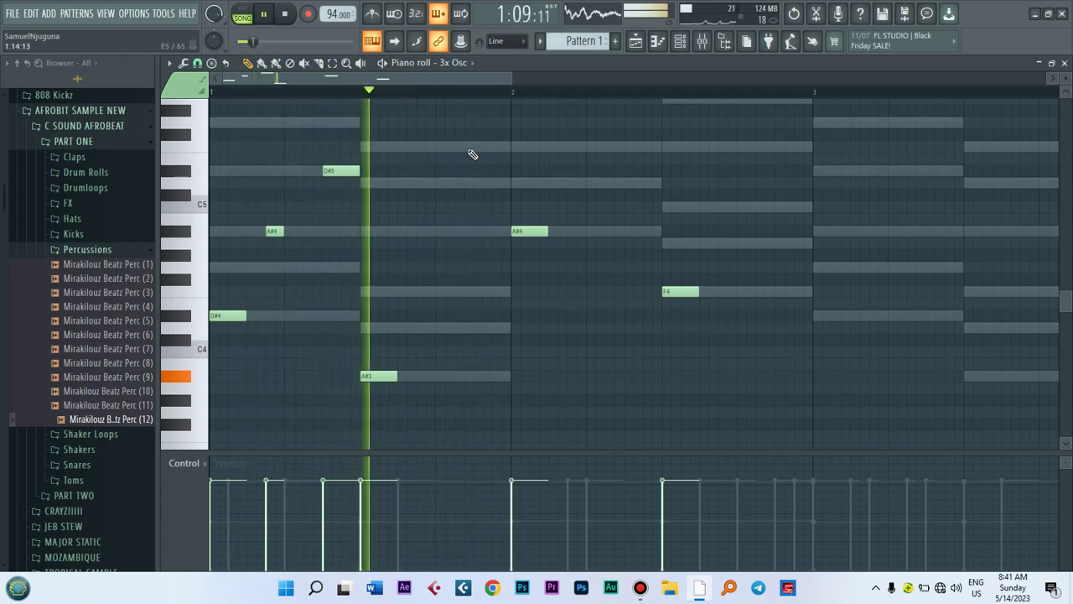
Try a one-step F5 and a two-step D5 on step 15 of bar 1, and delete the note.
click(476, 148)
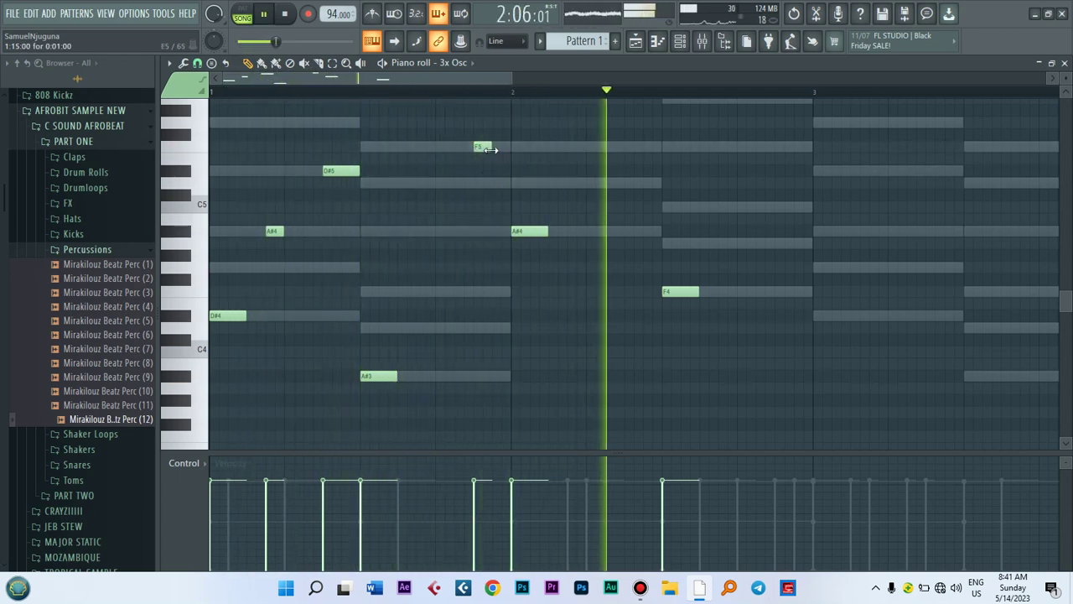
drag(489, 149, 490, 185)
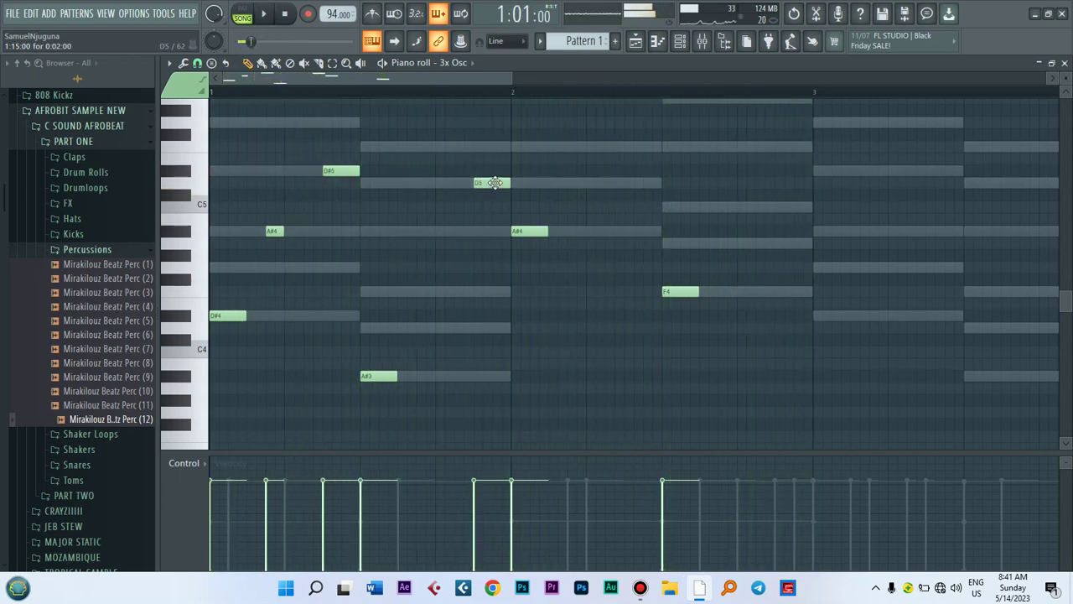
right_click(495, 183)
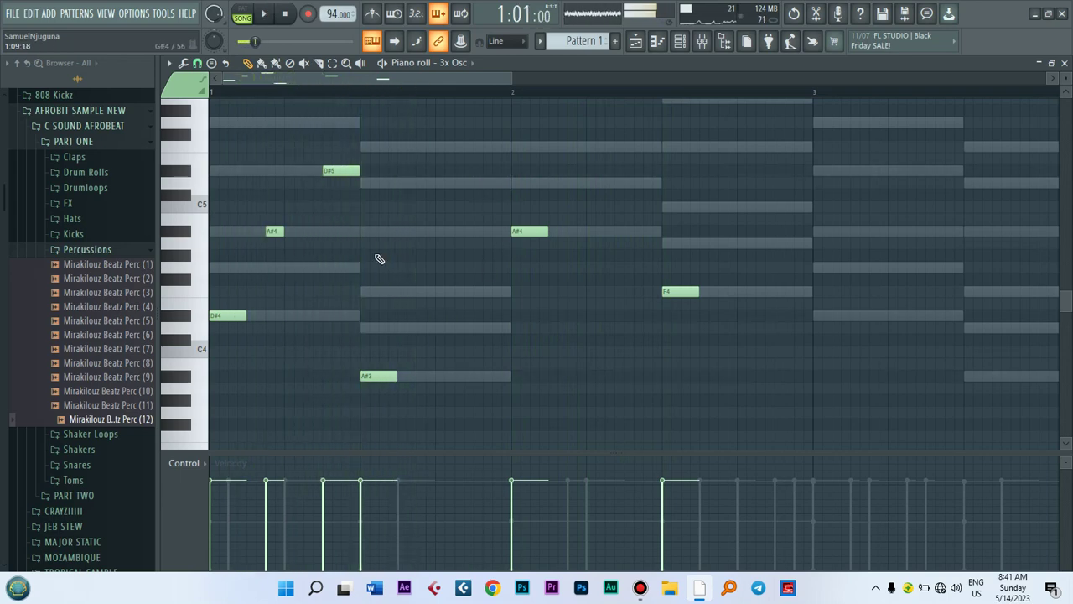
key(space)
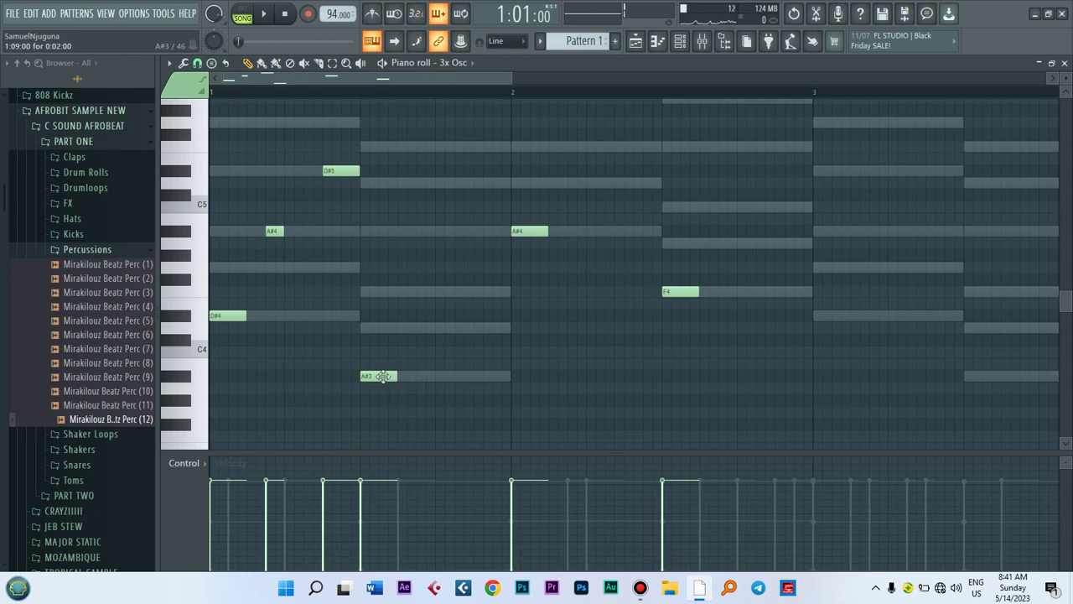
Move bar 1's A#3 to step 11 and play the bass line.
drag(382, 375, 417, 375)
key(space)
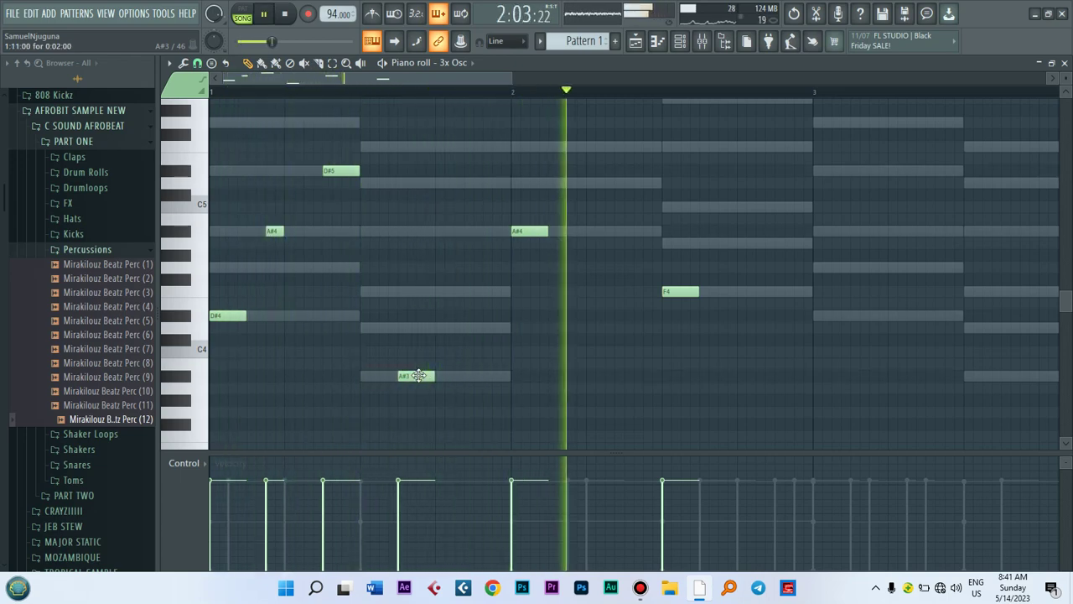
key(space)
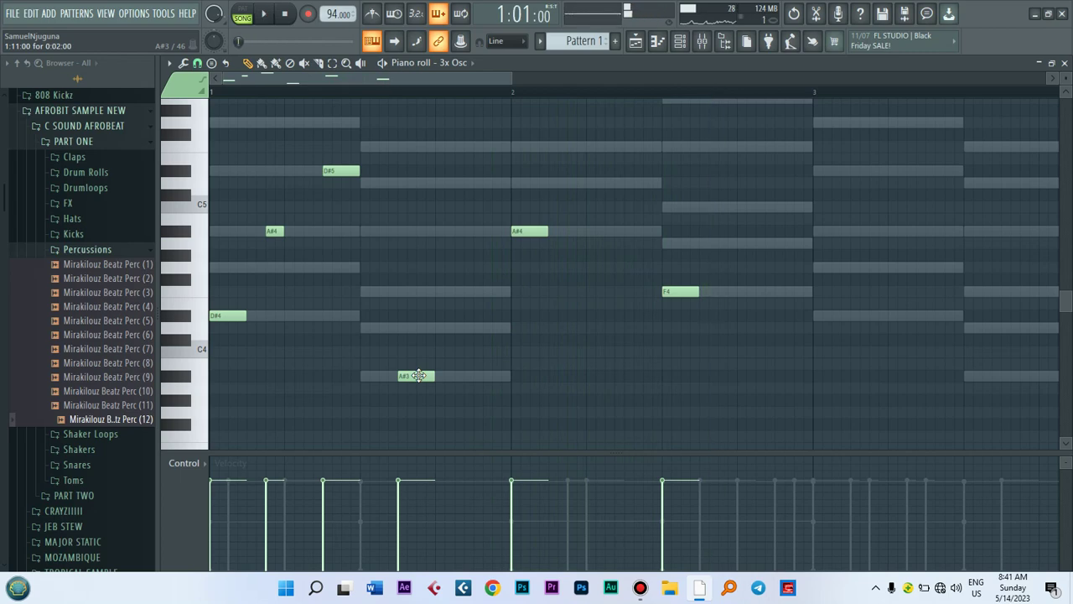
Add a one-step F5 on step 4 and a higher two-step note on step 7 of bar 2, and move its F4 to step 11.
right_click(523, 239)
drag(363, 154, 523, 229)
key(space)
drag(694, 291, 716, 290)
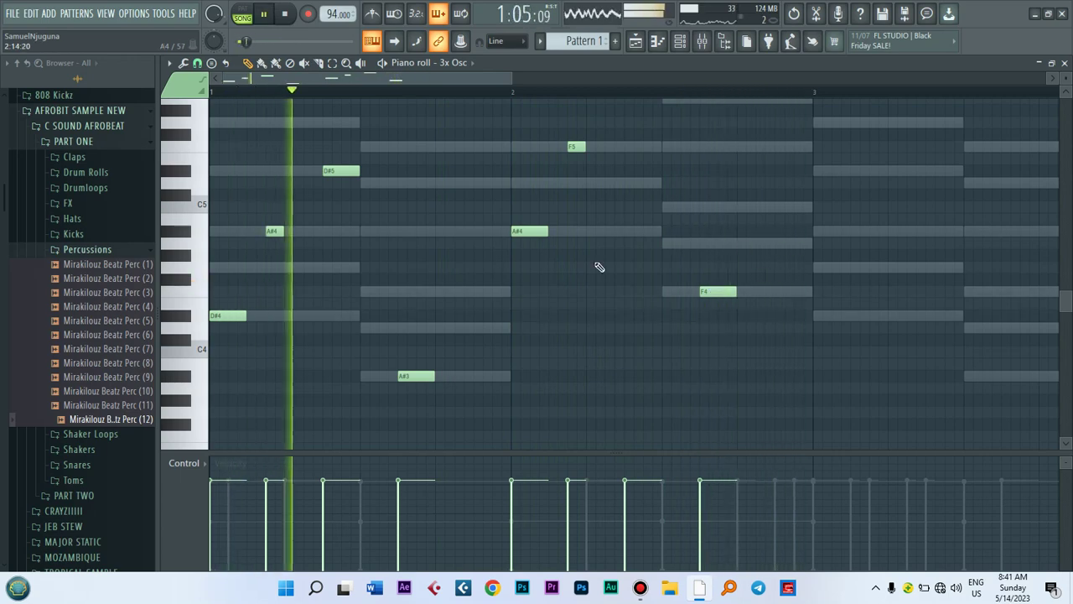
Add a one-step F4 on step 15 of bar 1.
click(496, 291)
drag(497, 293, 493, 295)
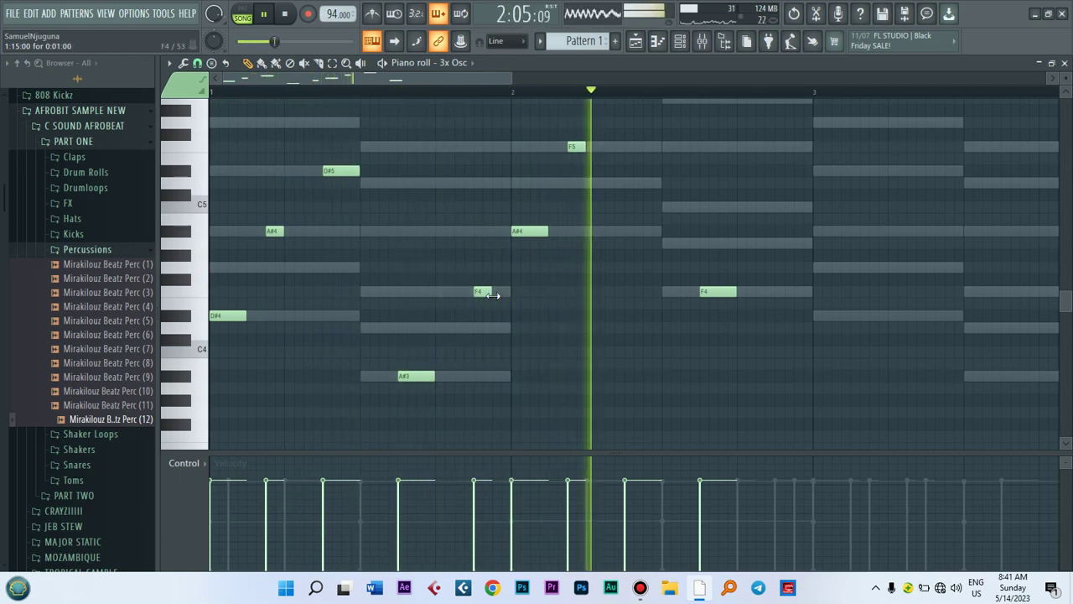
Delete the F4 on step 15 of bar 1, and repeat the two-bar bass line from the start of bar 3.
right_click(484, 294)
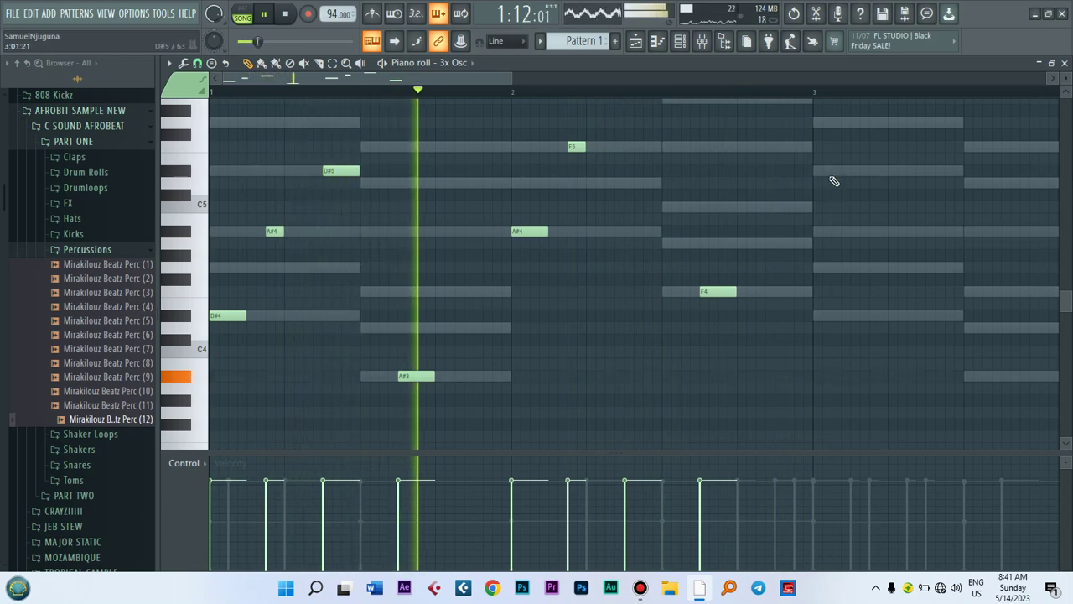
drag(1065, 299, 1065, 290)
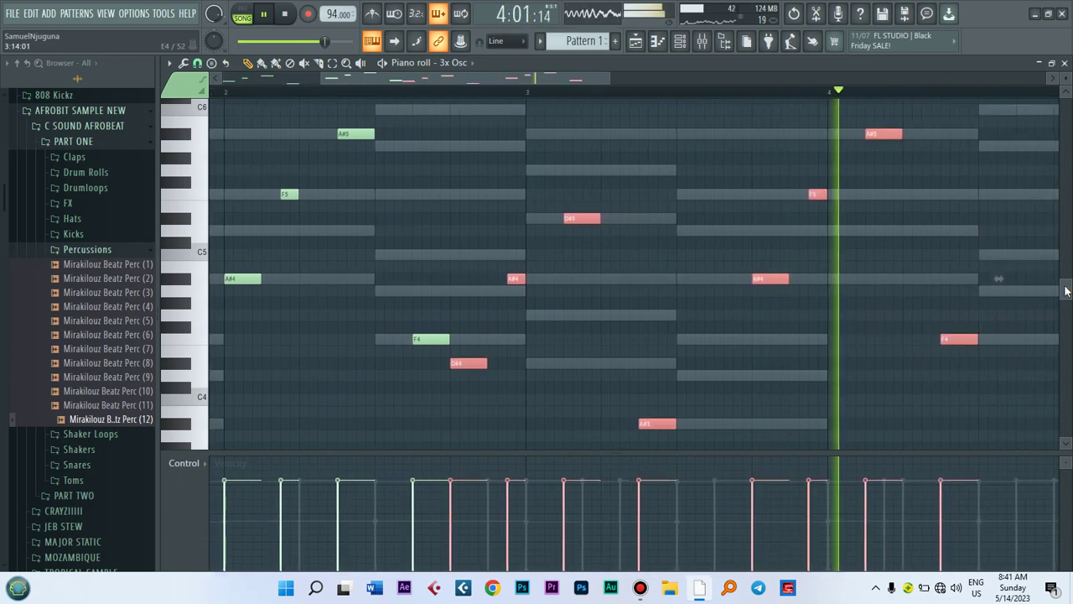
key(space)
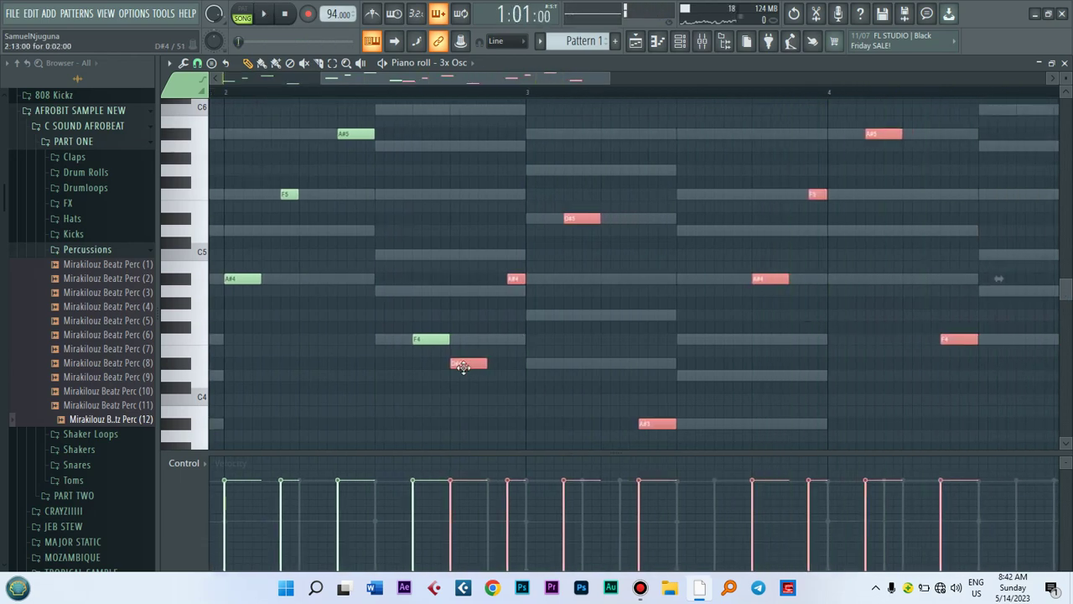
drag(461, 366, 537, 369)
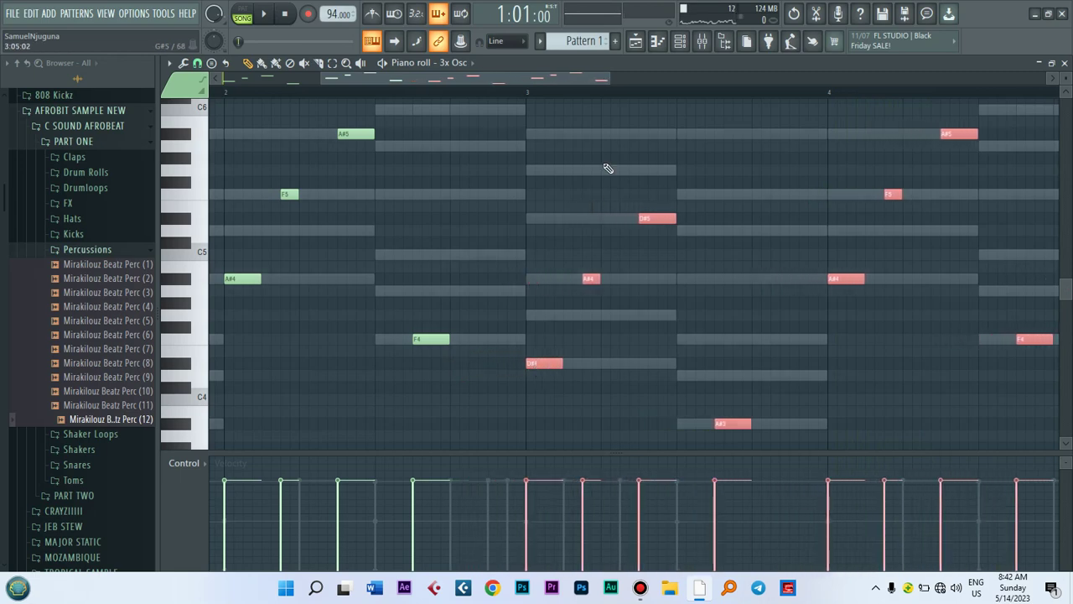
key(space)
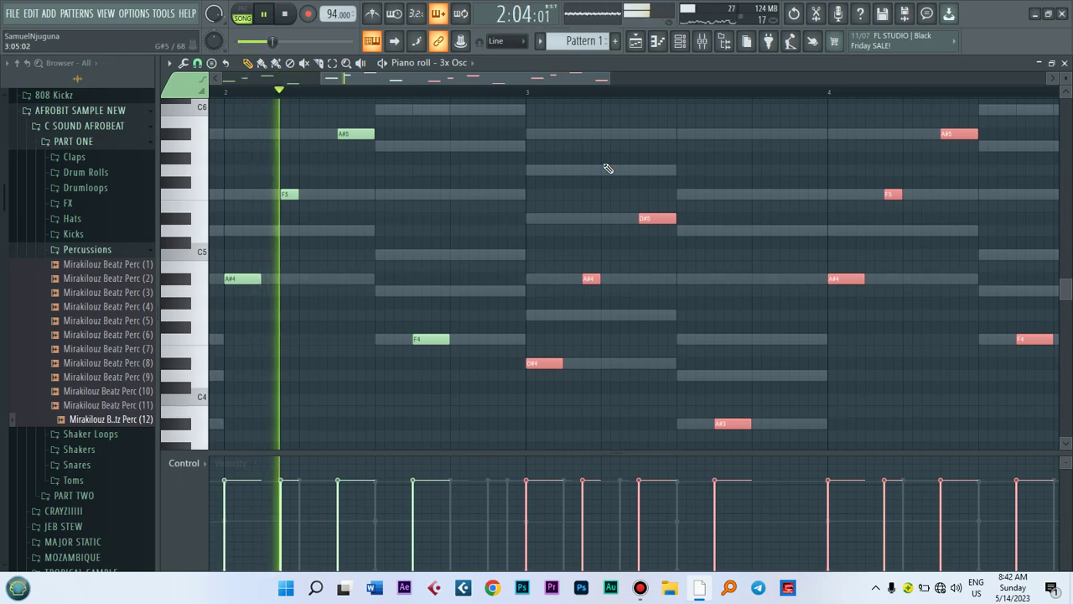
Stop playback and move the ravity(S) melody from Pattern 1 into a new Pattern 4.
click(636, 42)
key(space)
drag(1045, 82, 745, 115)
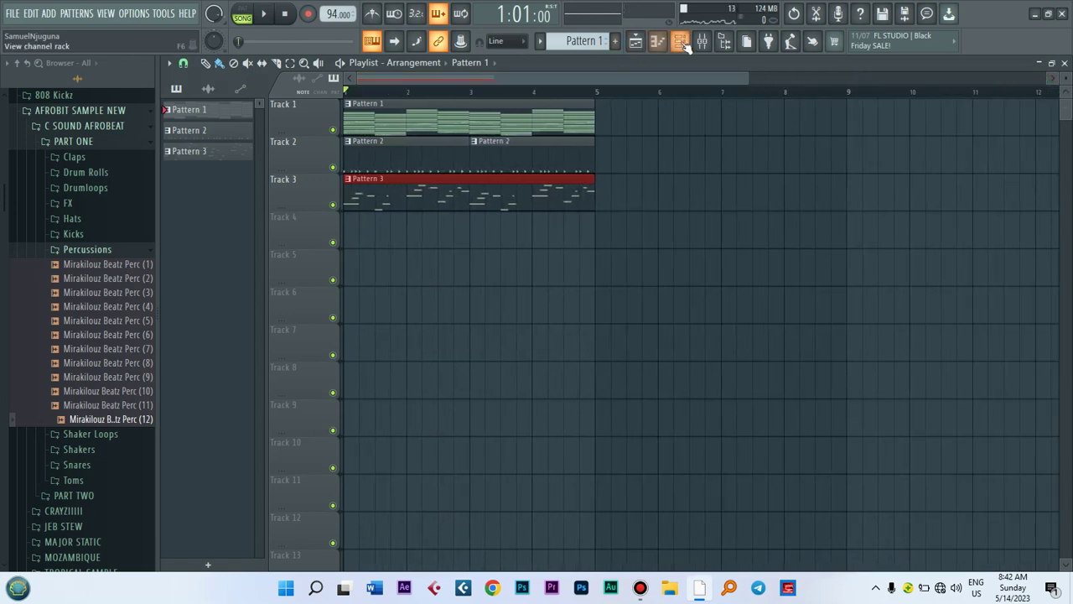
click(681, 41)
click(544, 253)
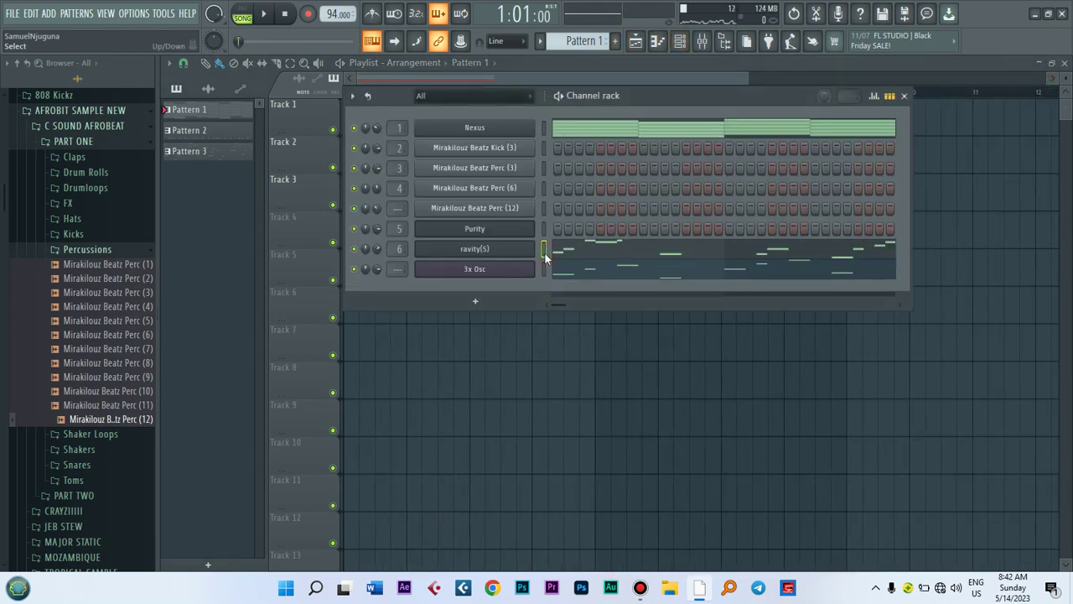
key(ctrl+x)
click(616, 42)
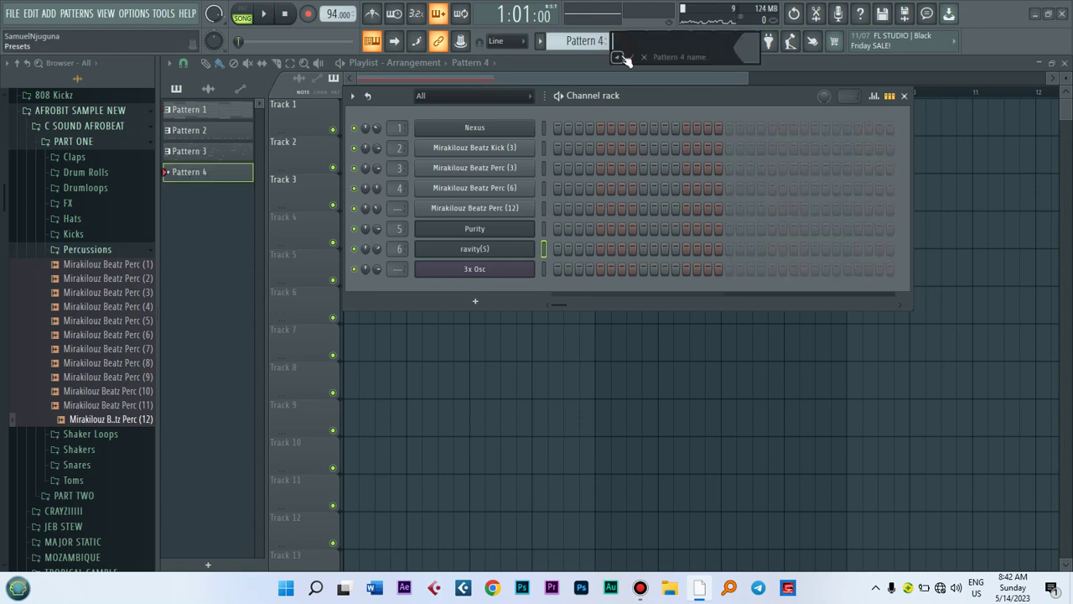
click(630, 58)
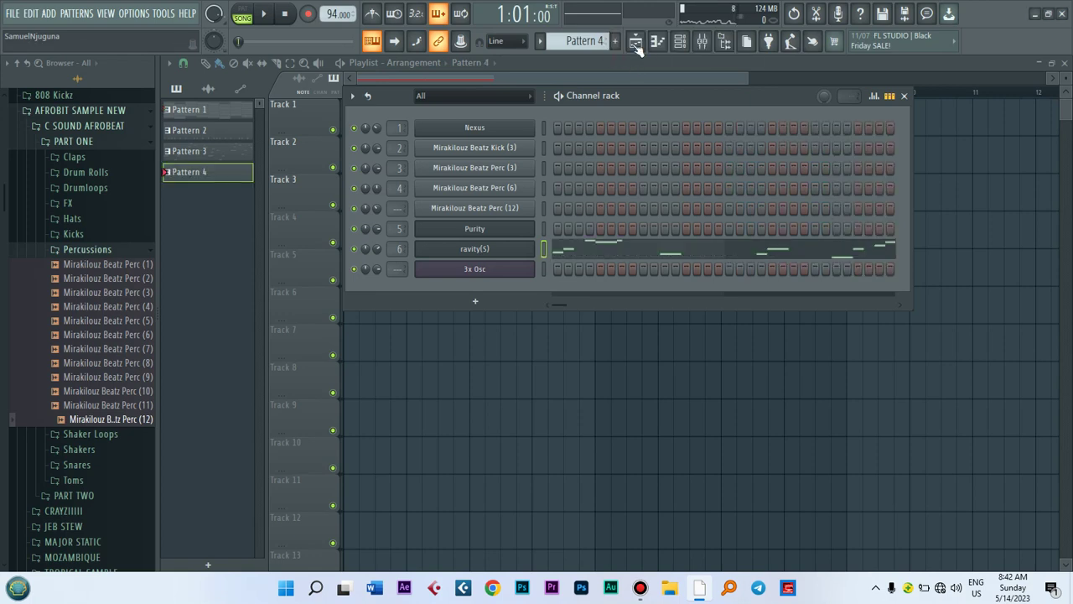
Move the 3x Osc bass line from Pattern 1 into a new Pattern 5, and place it at the start of Track 4.
click(635, 41)
double_click(483, 125)
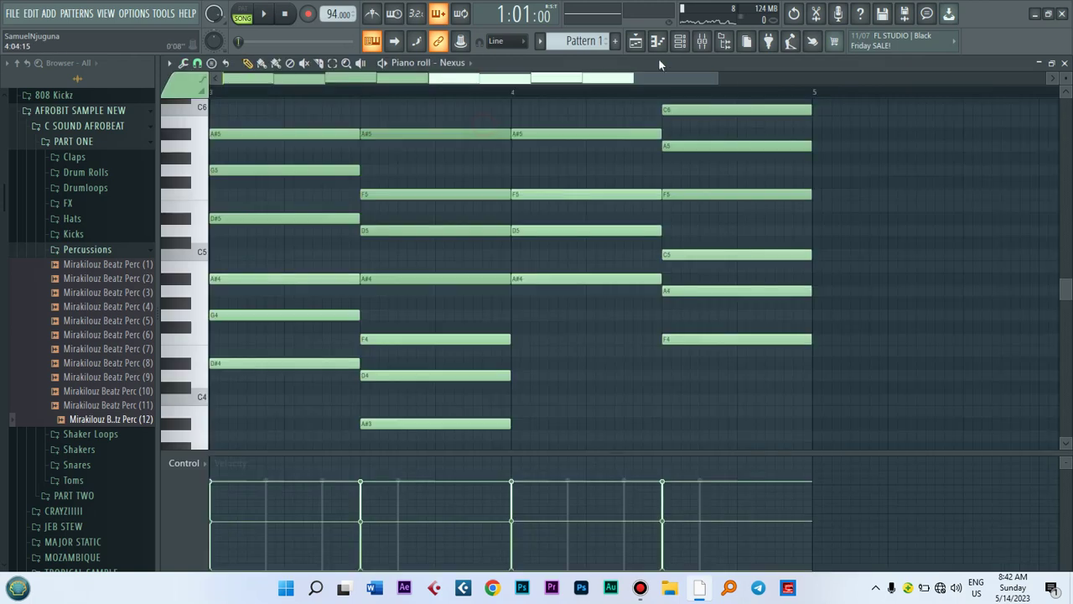
click(679, 44)
click(556, 274)
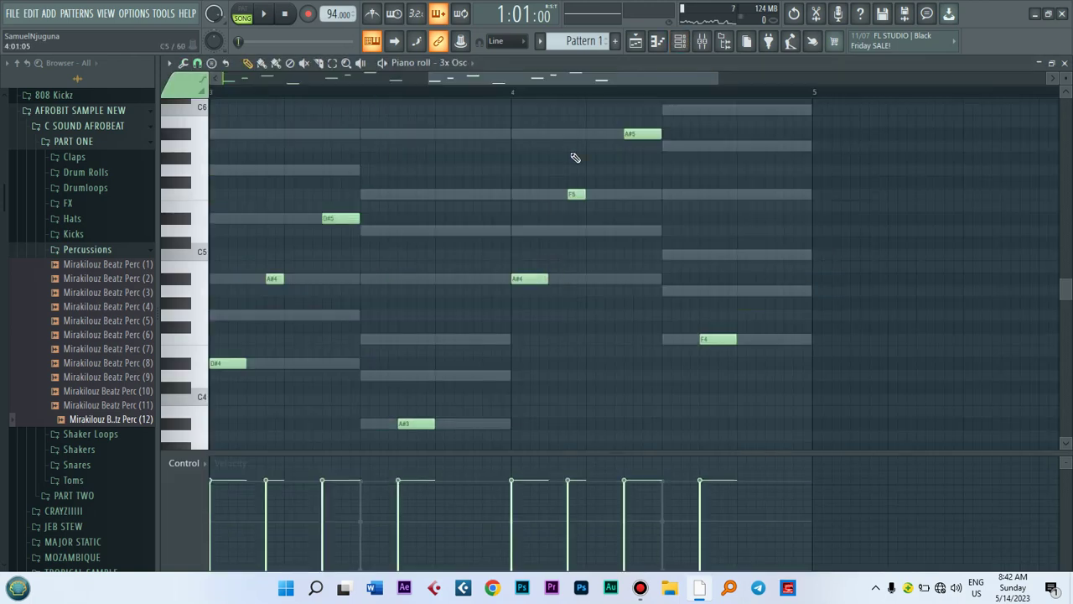
click(680, 42)
key(ctrl+x)
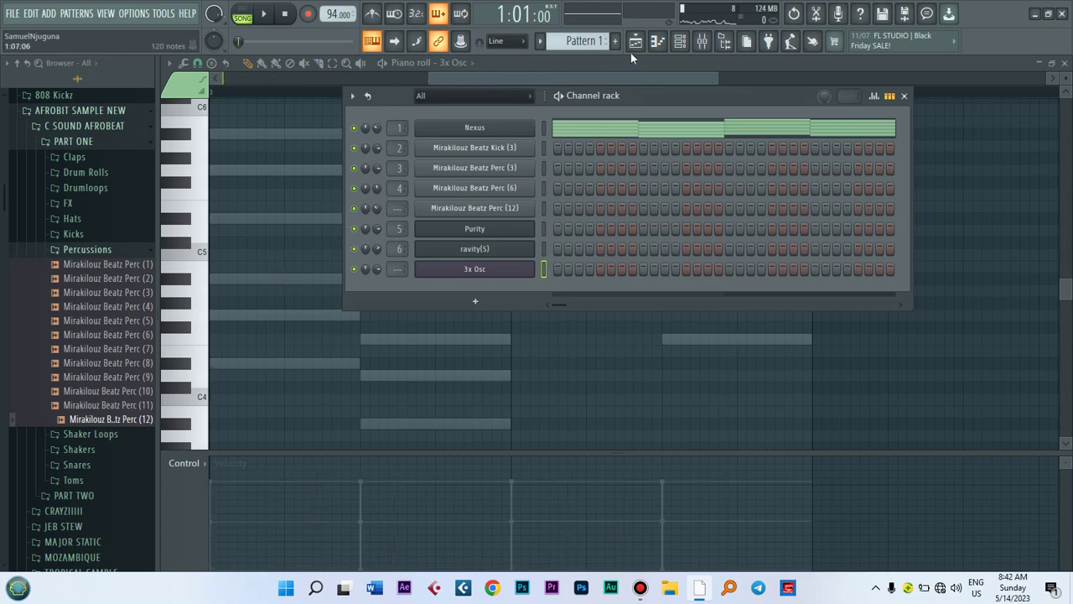
click(617, 41)
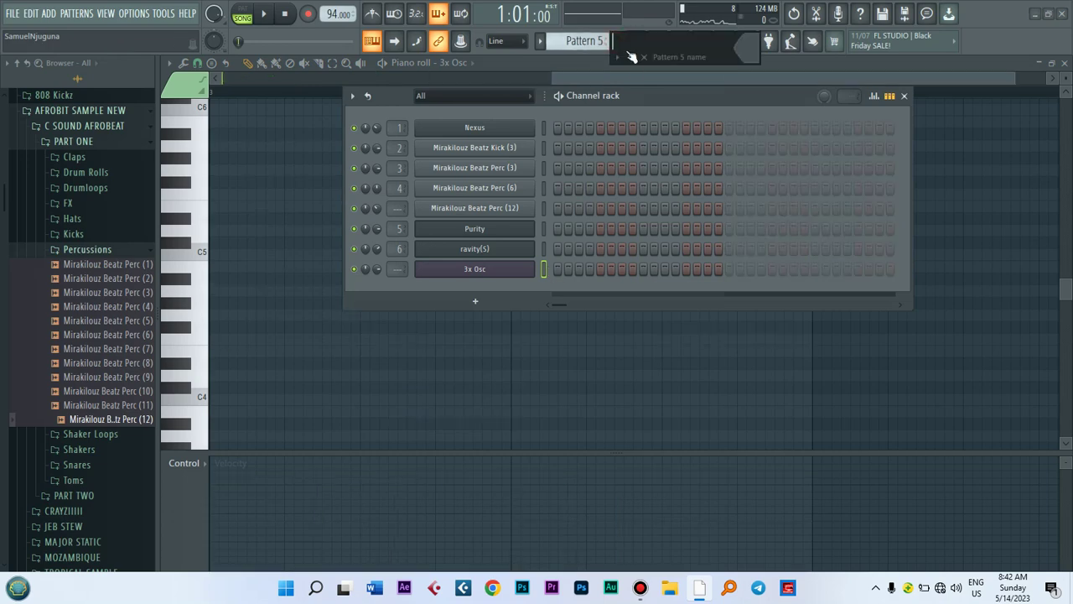
click(630, 56)
key(ctrl+v)
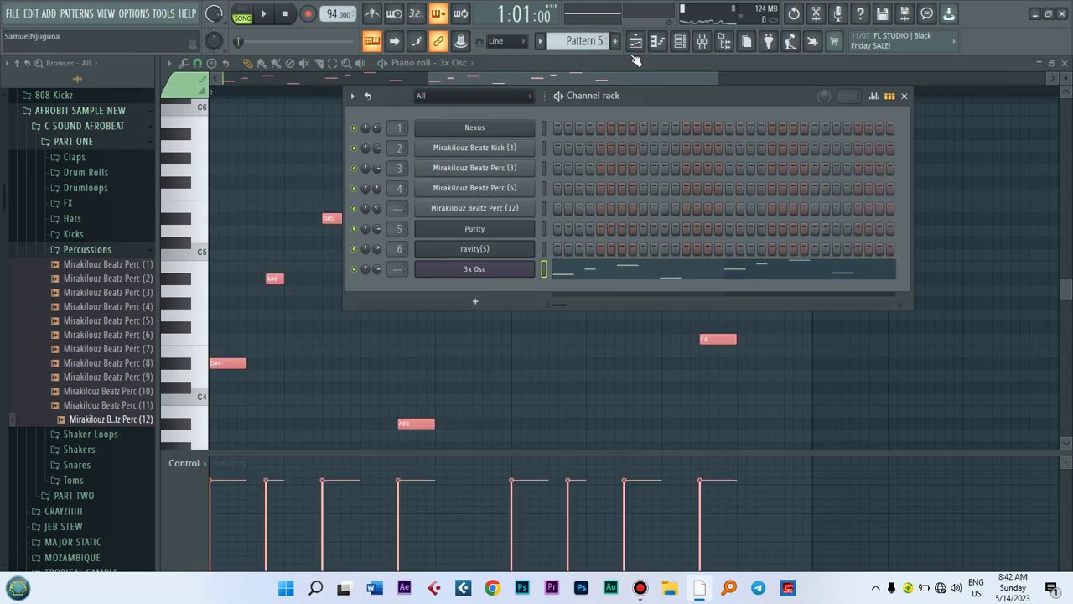
click(635, 41)
drag(455, 238, 304, 240)
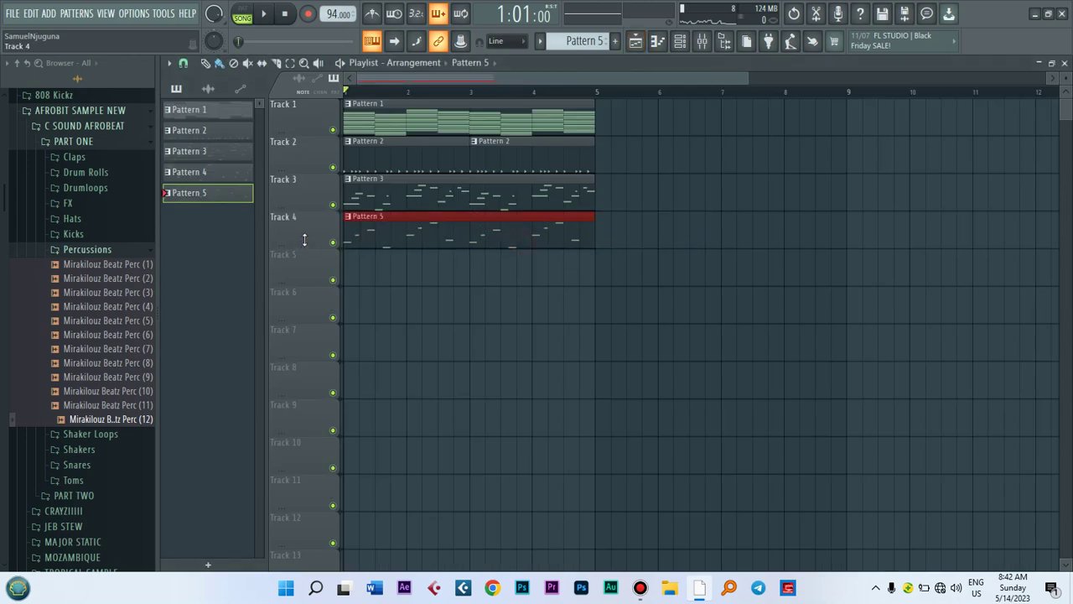
Move the Mirakilouz Beatz Kick (3) steps from Pattern 2 into a new Pattern 6, and place it twice in a row on Track 5.
double_click(396, 163)
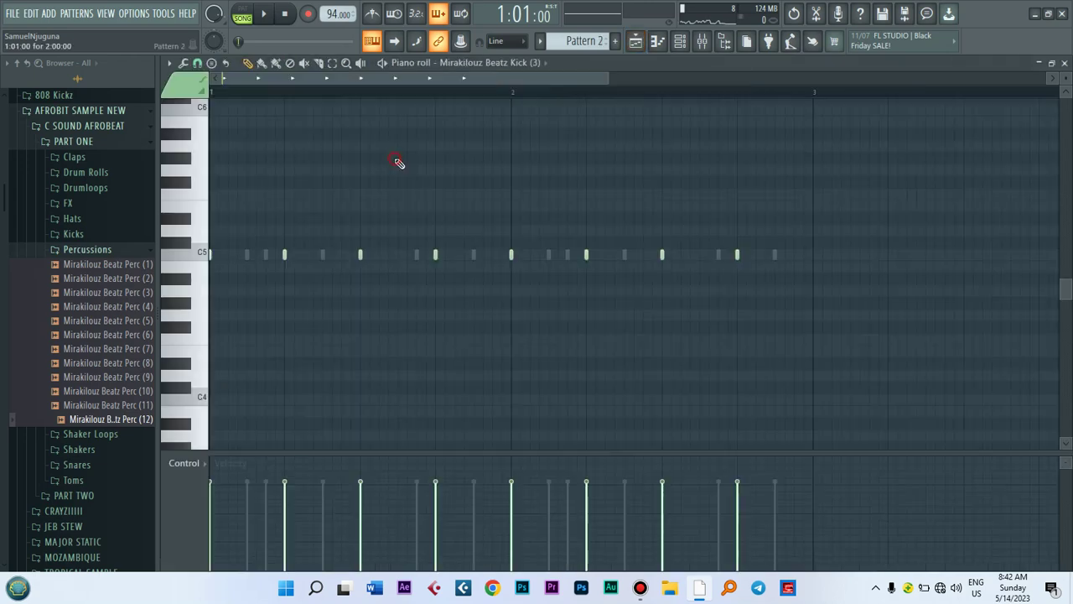
click(680, 41)
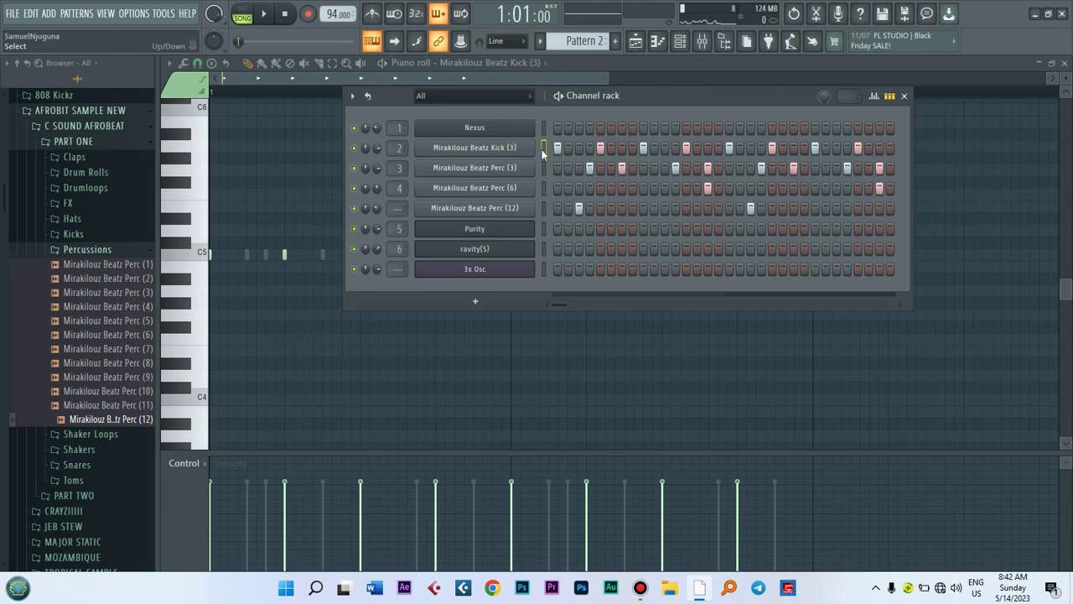
key(ctrl+x)
click(616, 43)
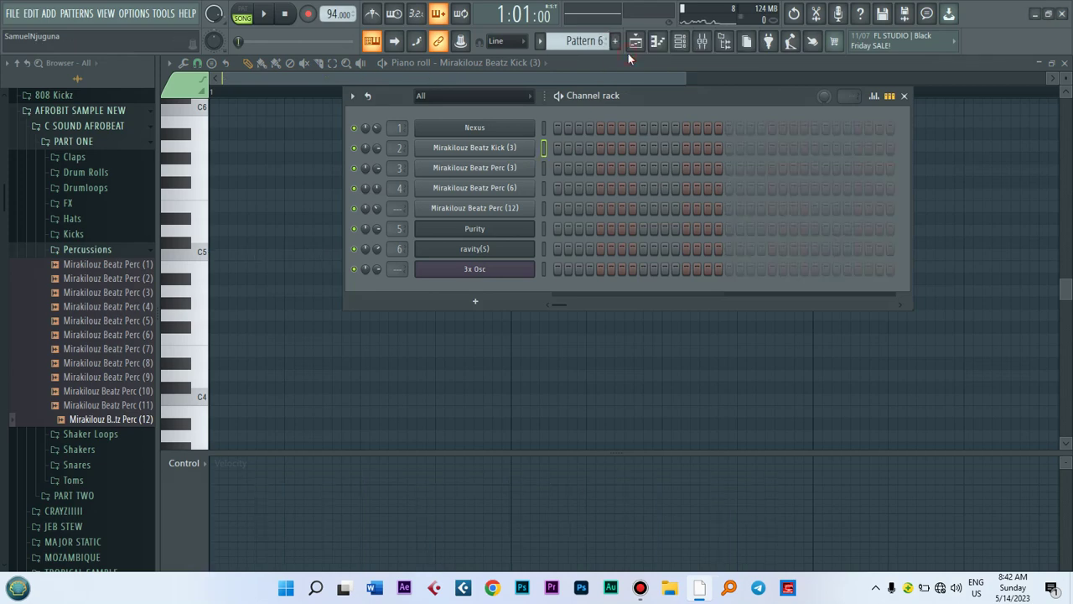
key(ctrl+v)
click(634, 44)
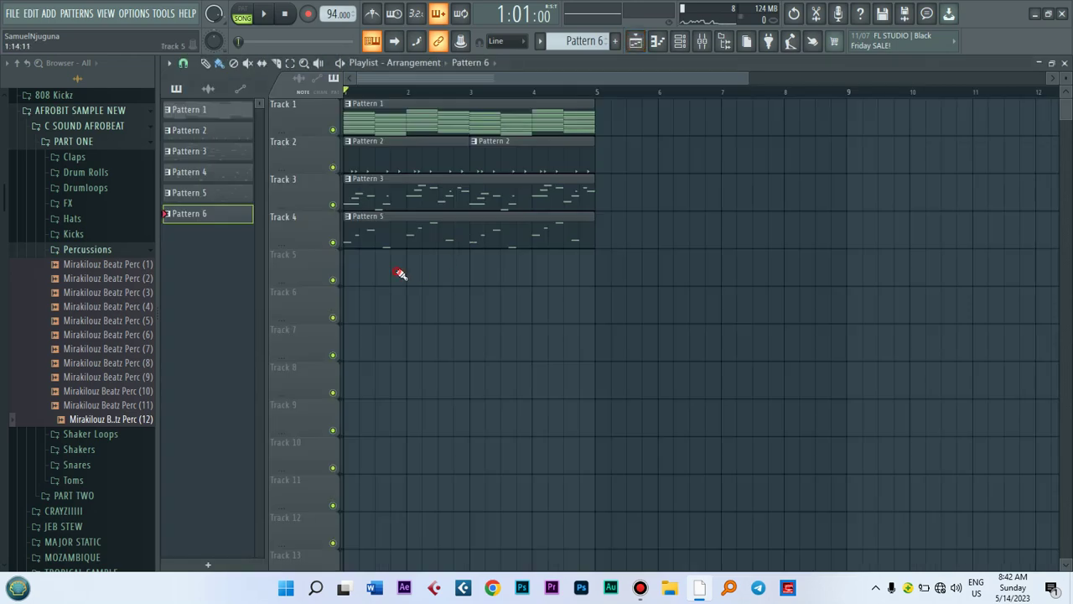
drag(400, 276, 313, 270)
key(ctrl+b)
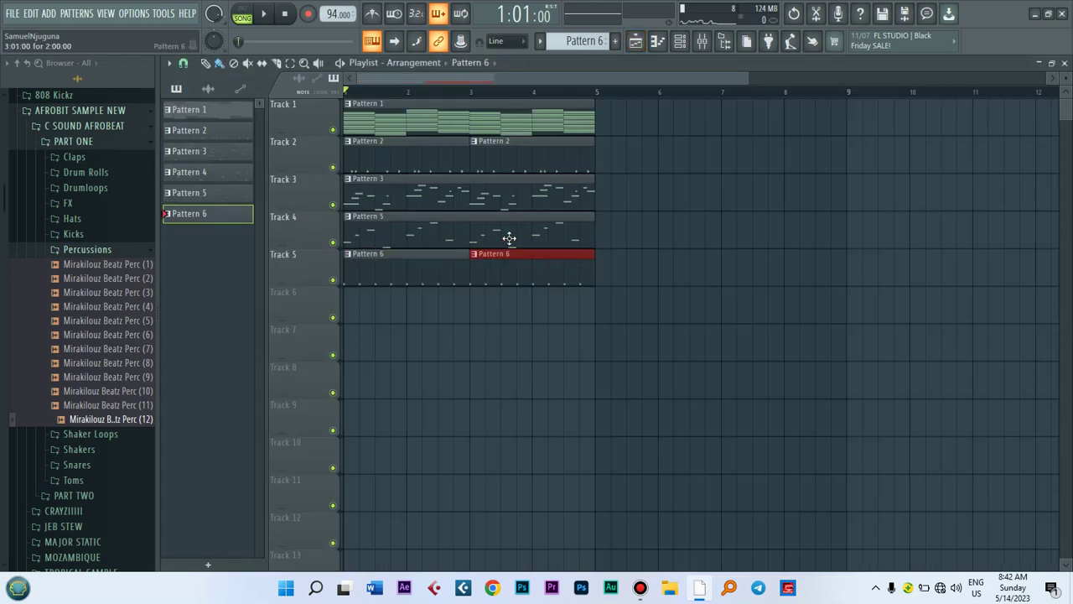
Mute Tracks 2 and 5 in the playlist and play the arrangement briefly.
click(560, 408)
click(332, 281)
click(333, 167)
key(space)
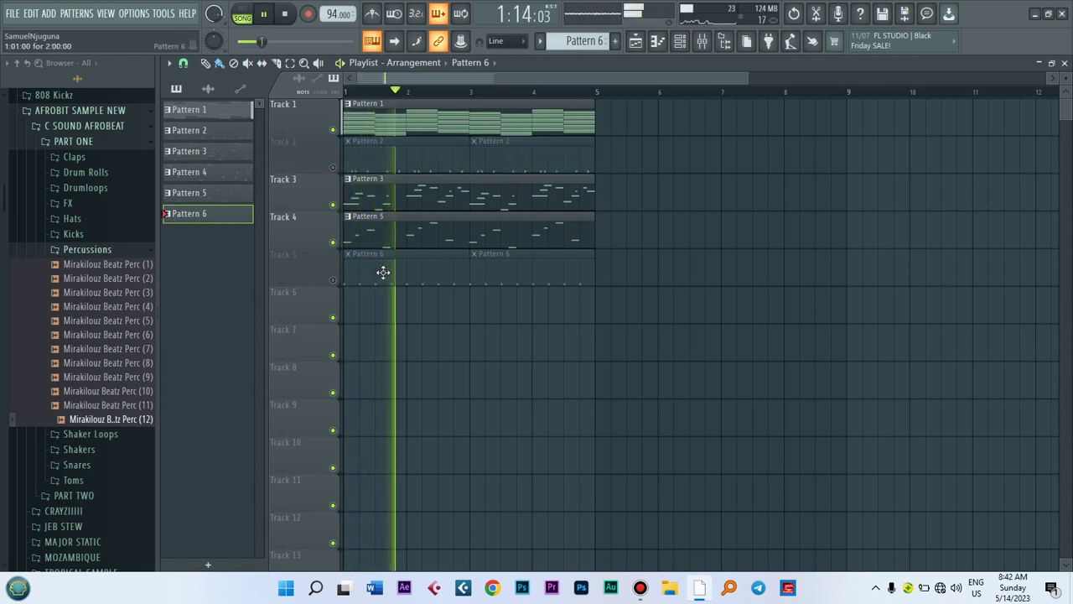
key(space)
Duplicate all clips of bars 1 to 4 into bars 5 to 8 of the playlist.
drag(599, 395, 367, 95)
key(ctrl+b)
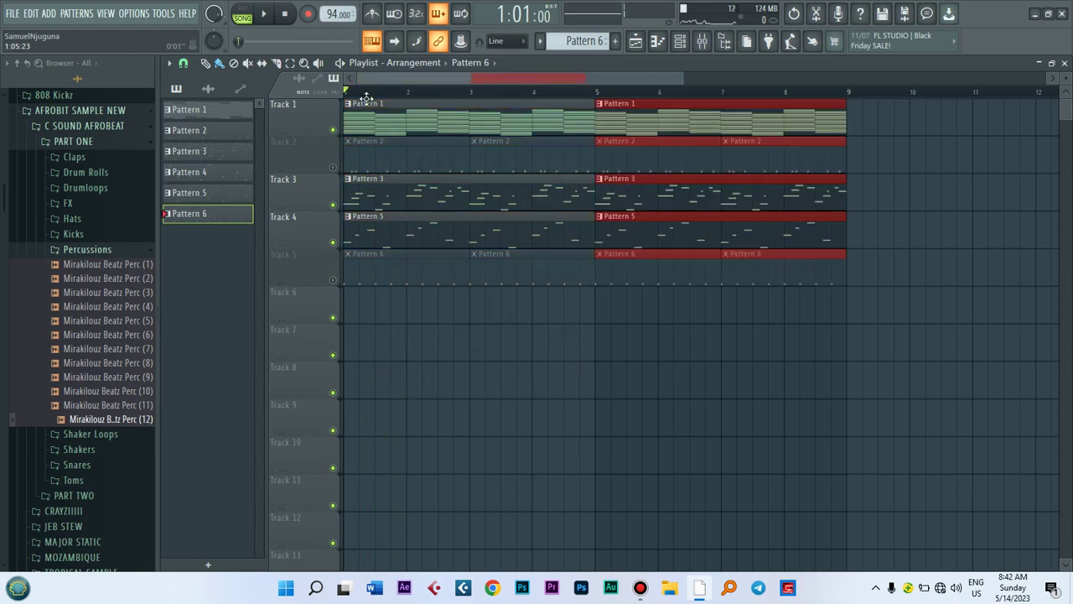
right_click(584, 388)
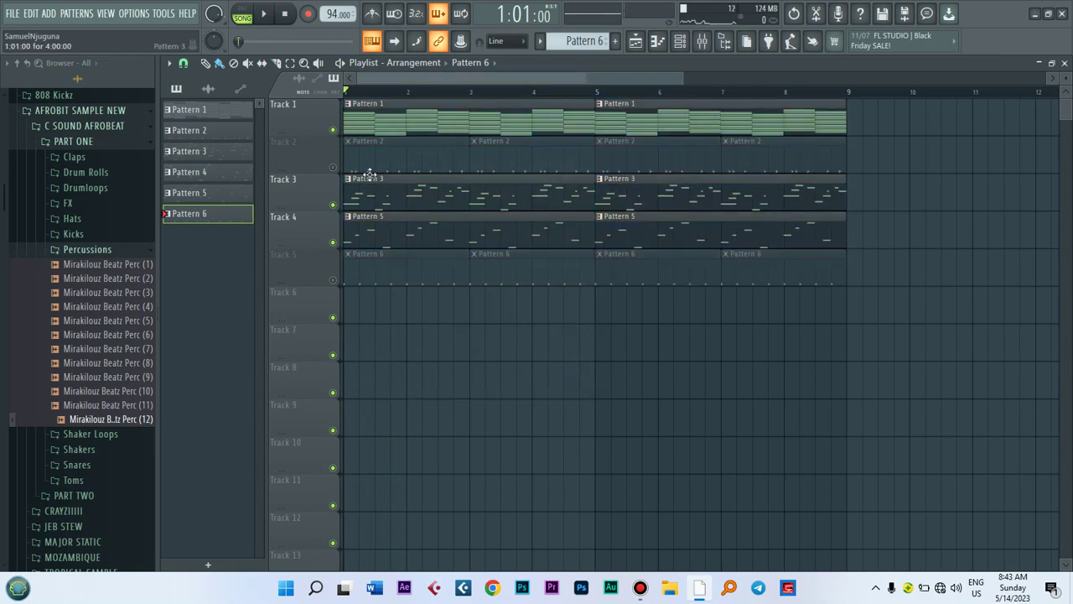
Select Pattern 4, try a clip of it on Track 6, and delete the clip.
double_click(398, 112)
click(679, 41)
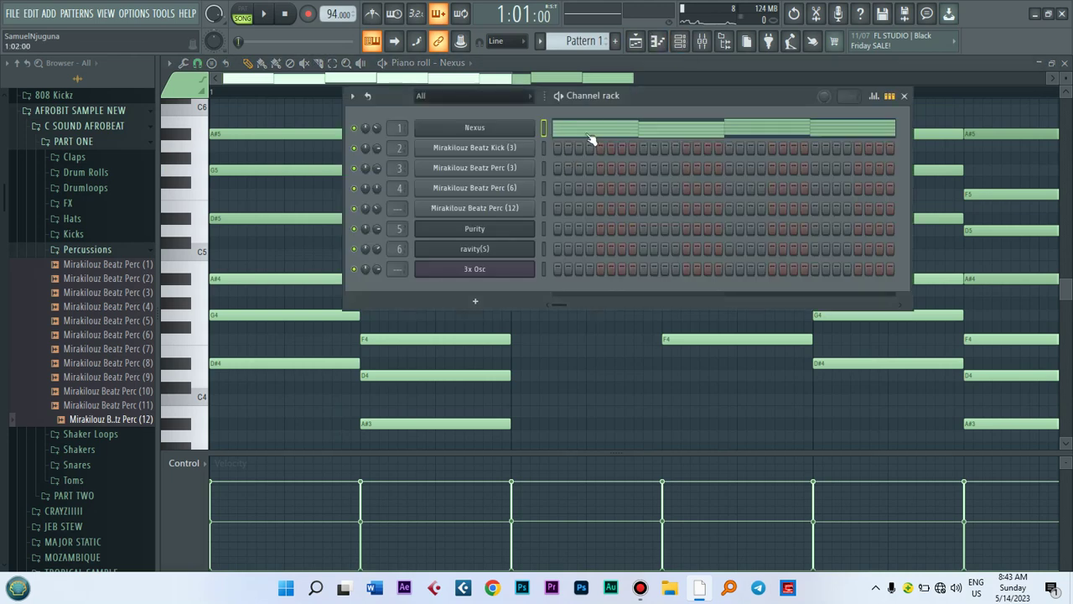
scroll(568, 43, down, 2)
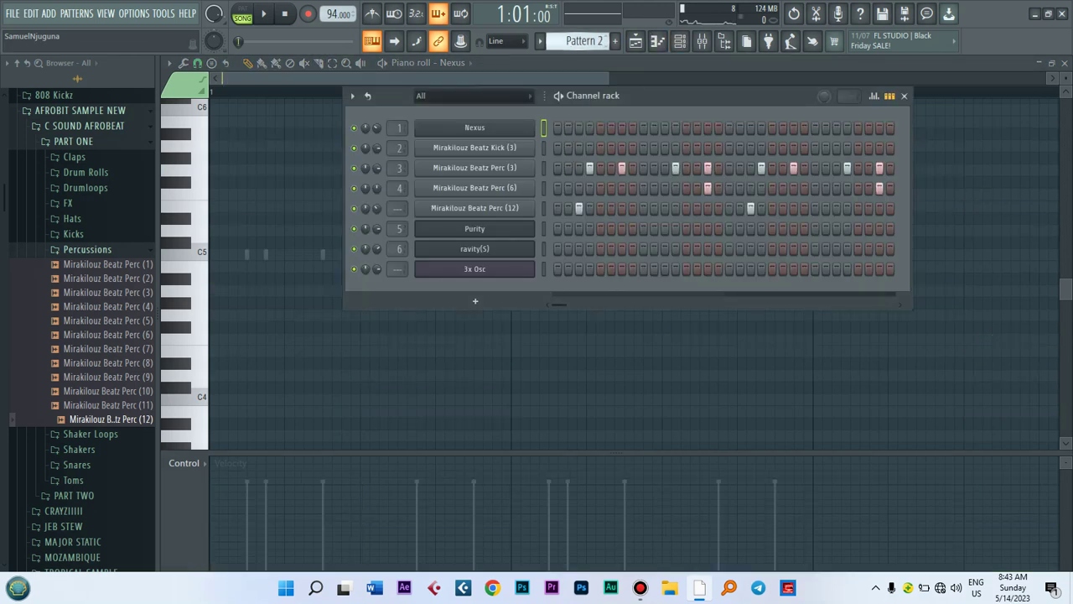
scroll(579, 40, down, 1)
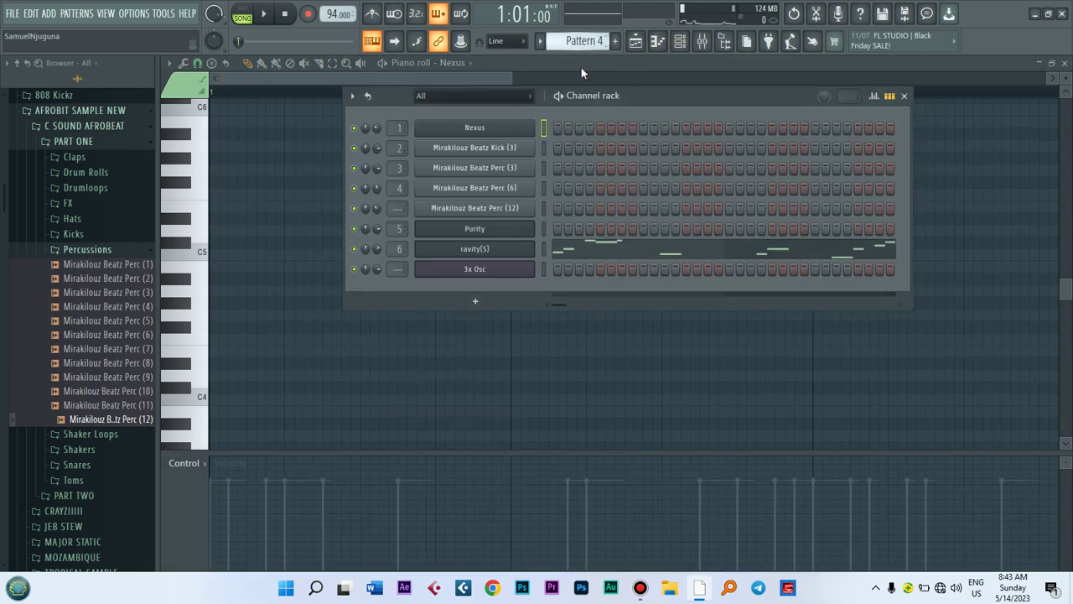
click(635, 41)
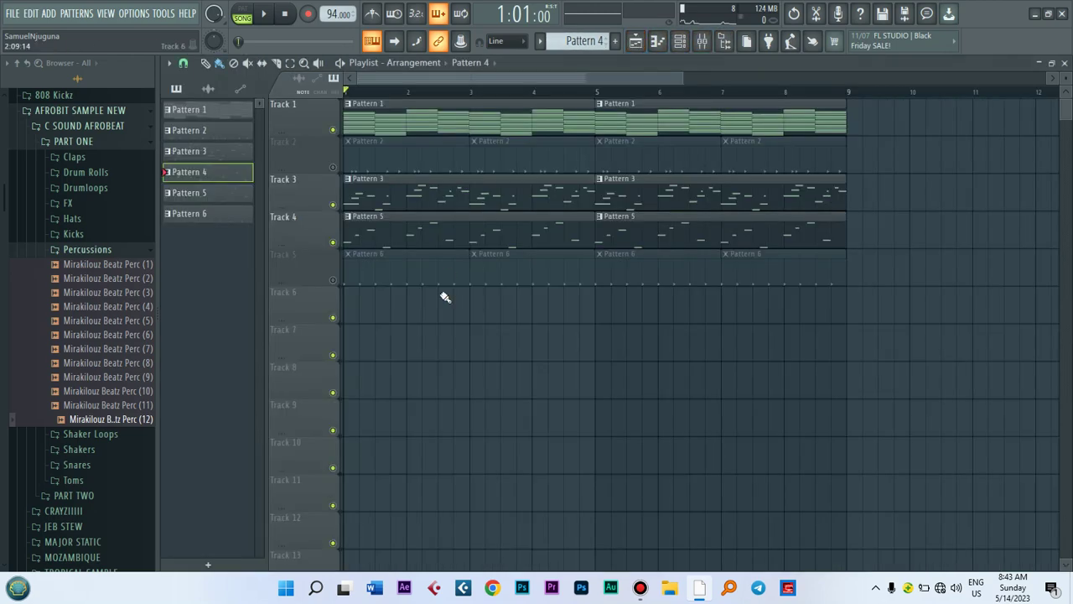
click(377, 300)
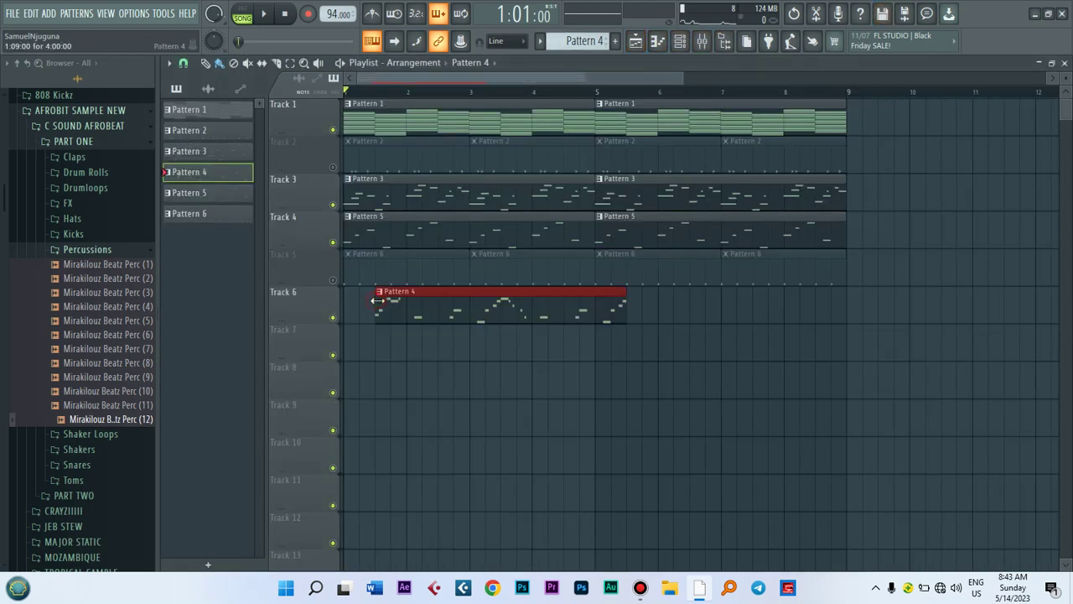
right_click(440, 303)
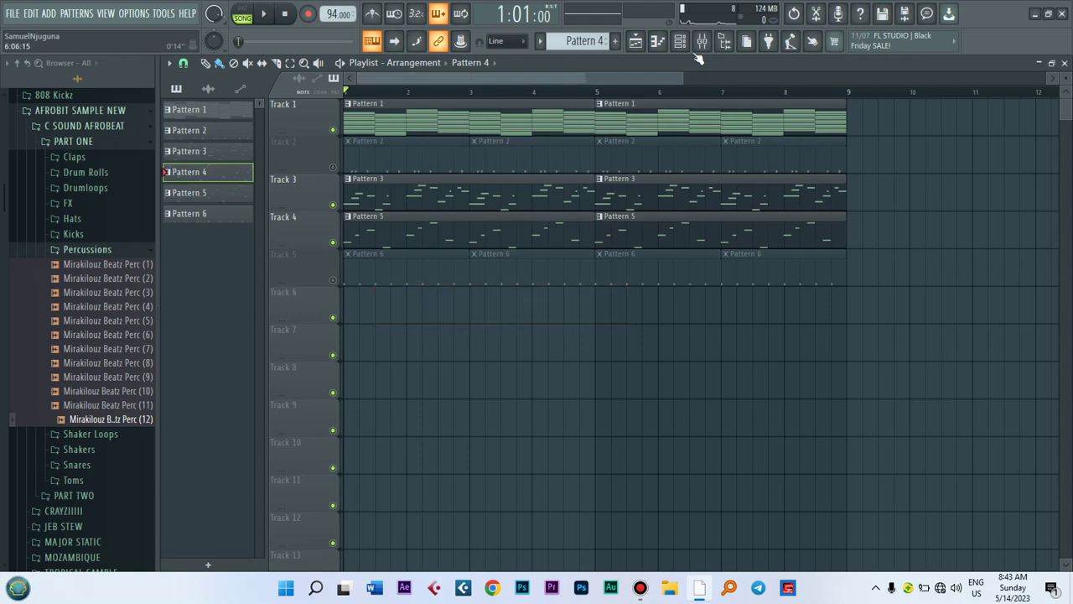
Examine Pattern 4's channels in the channel rack, and play the arrangement from the start.
key(F6)
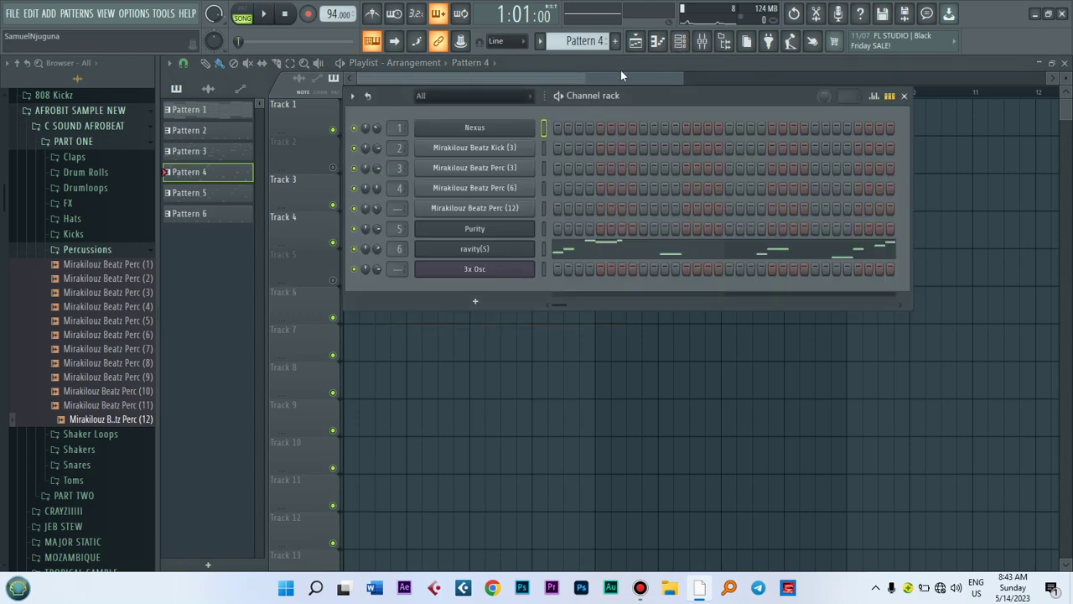
click(635, 41)
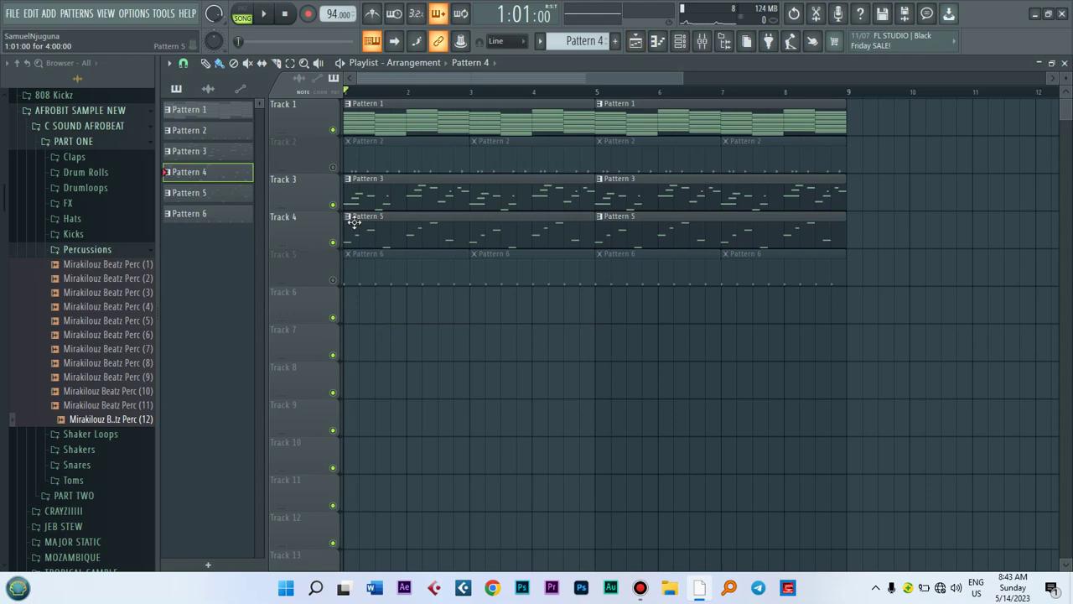
click(676, 48)
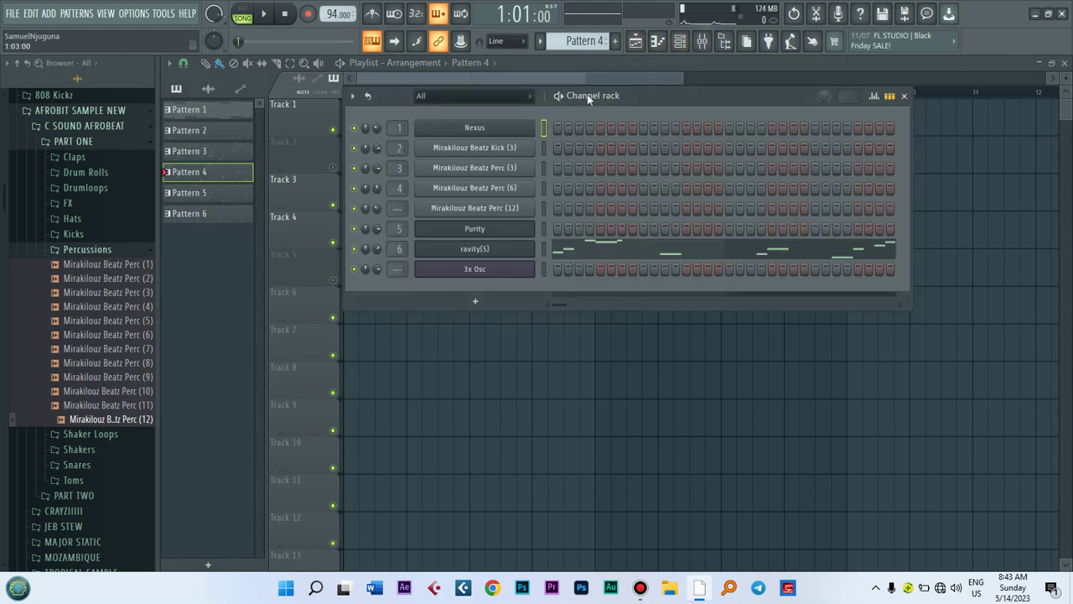
click(637, 42)
key(space)
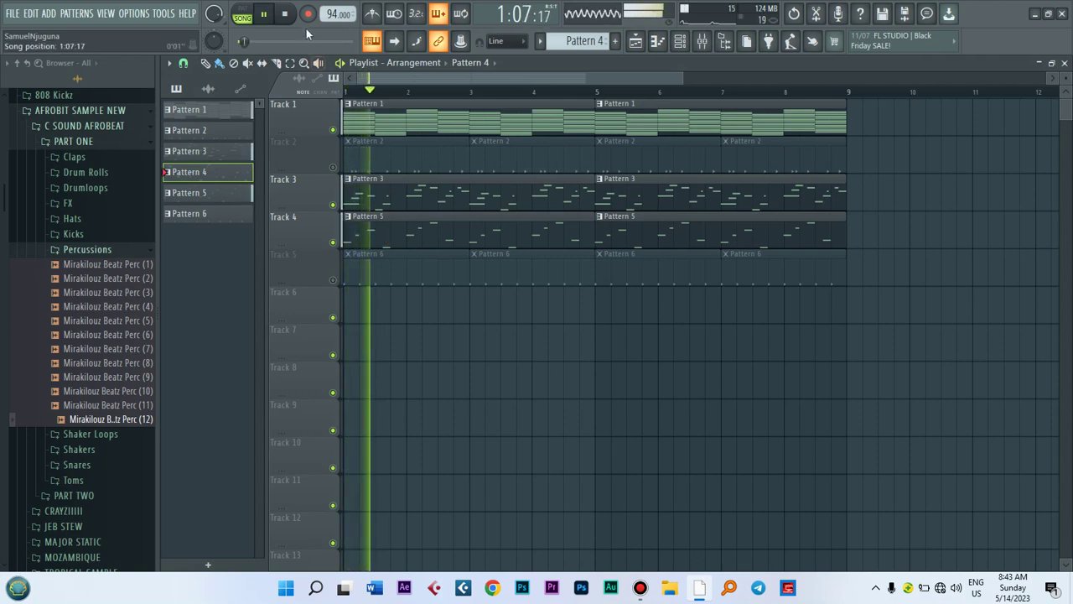
Switch playback to pattern mode and open Pattern 5's 3x Osc bass line in the piano roll.
click(258, 22)
key(l)
key(space)
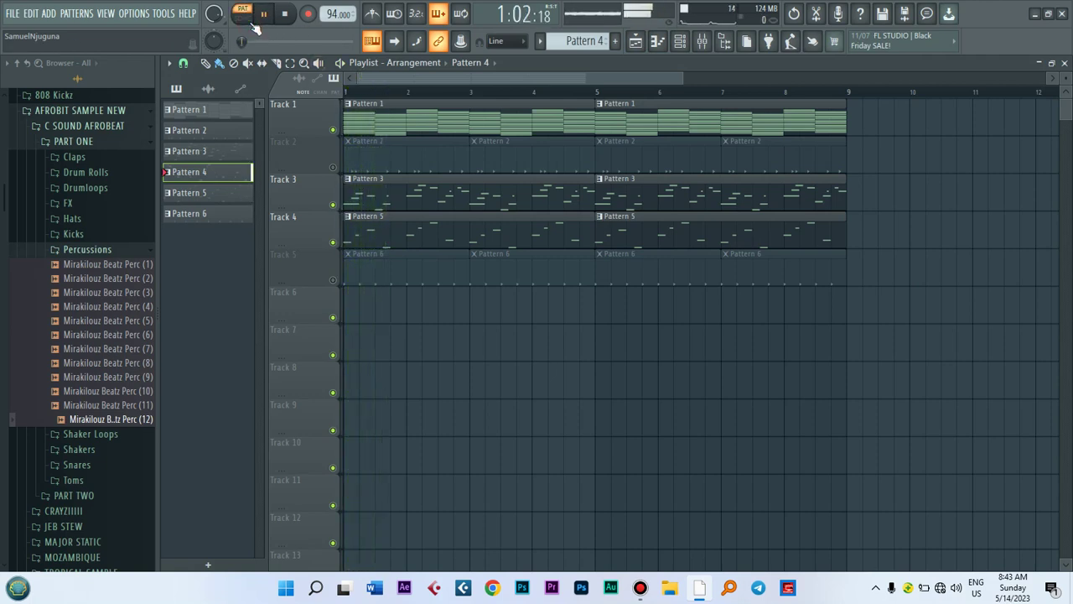
double_click(405, 241)
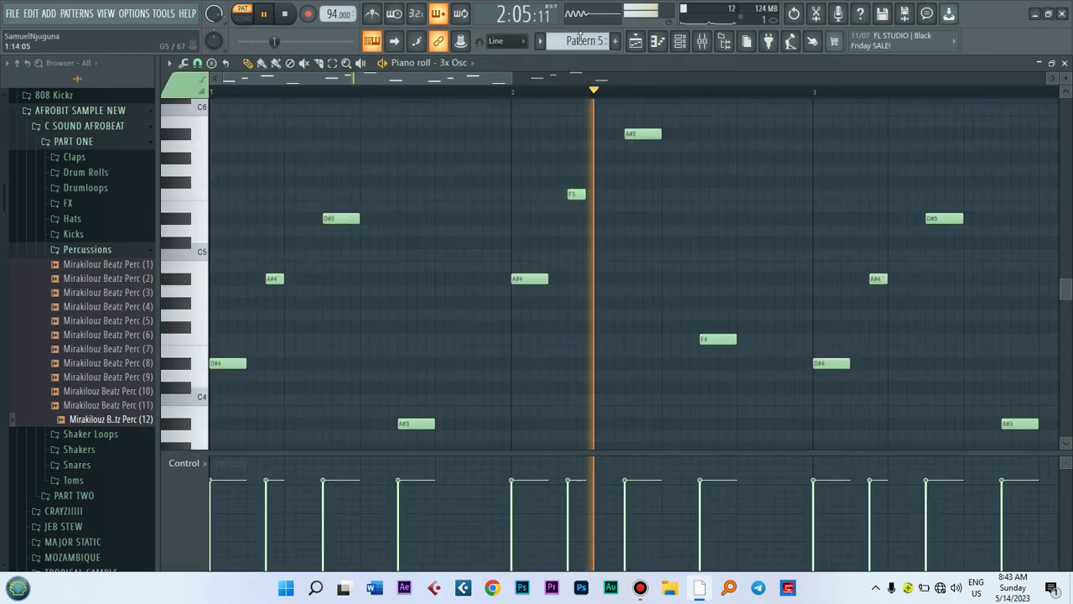
Open Pattern 3's Purity melody in the piano roll, return to the playlist, and stop playback.
click(680, 40)
click(637, 40)
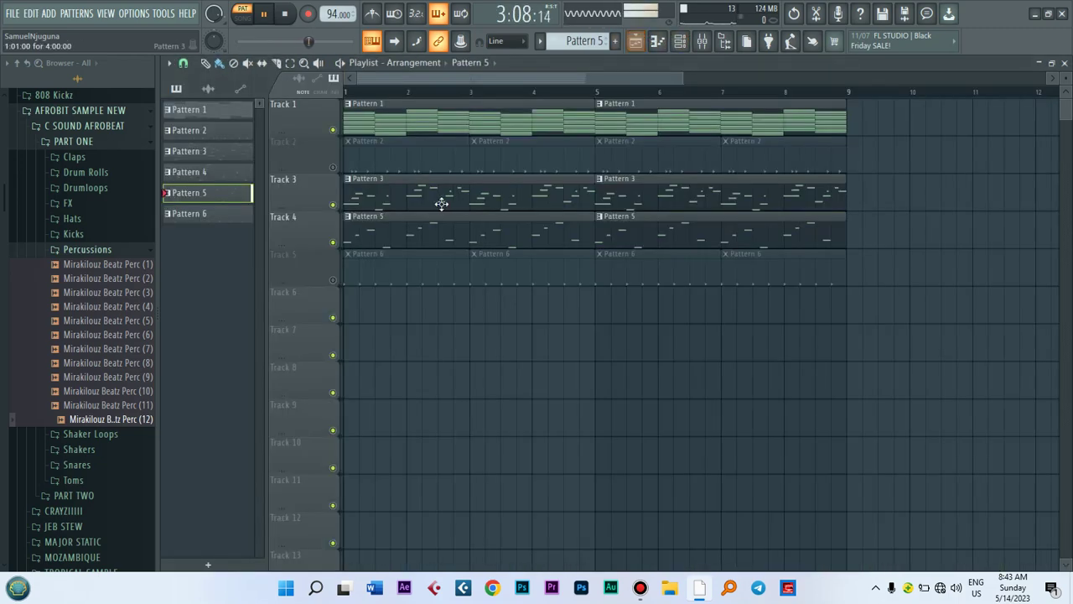
double_click(421, 199)
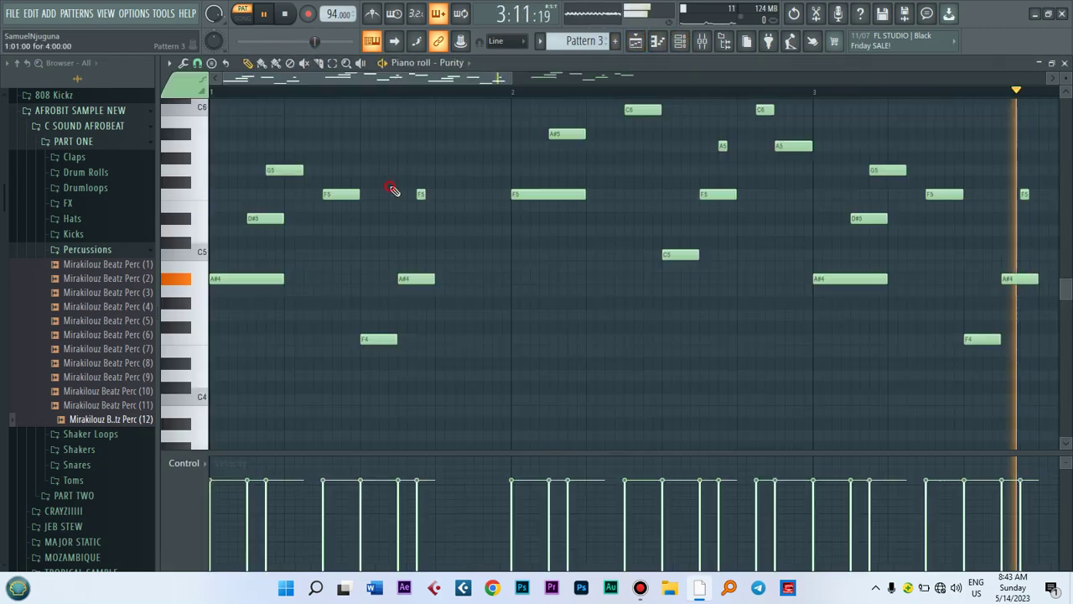
click(680, 41)
click(637, 45)
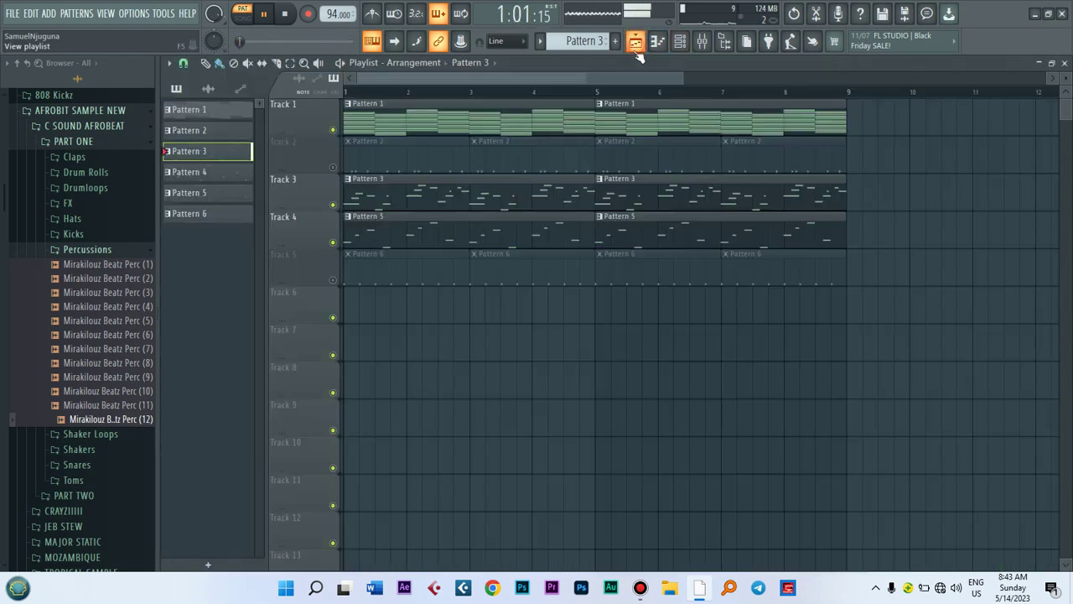
key(space)
Remove the stray Pattern 3 clip tried on Track 7, and place a Pattern 4 clip at bar 1 of Track 6.
click(456, 348)
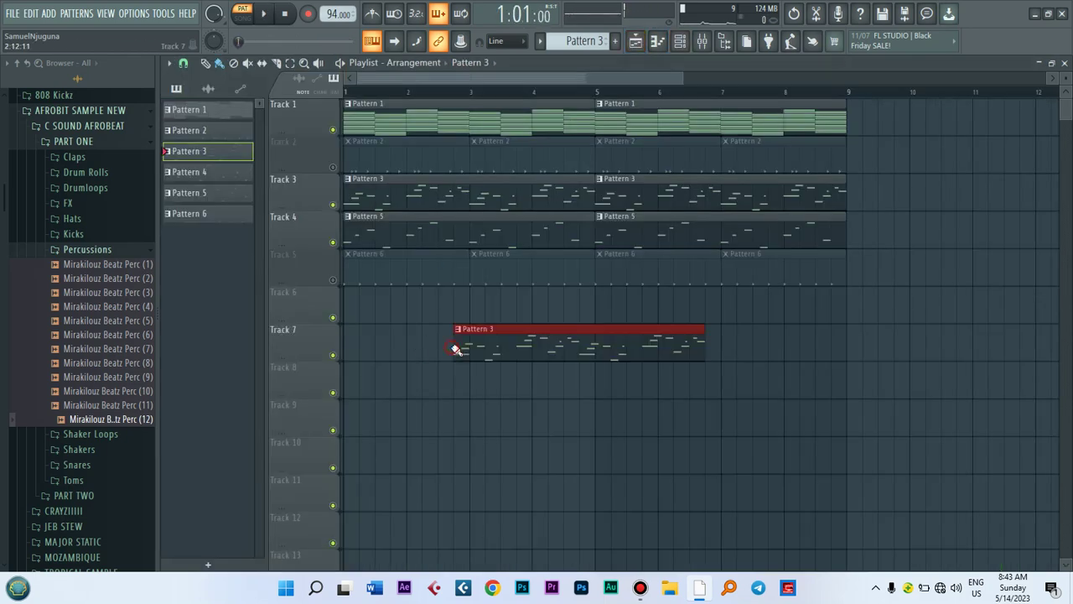
right_click(537, 345)
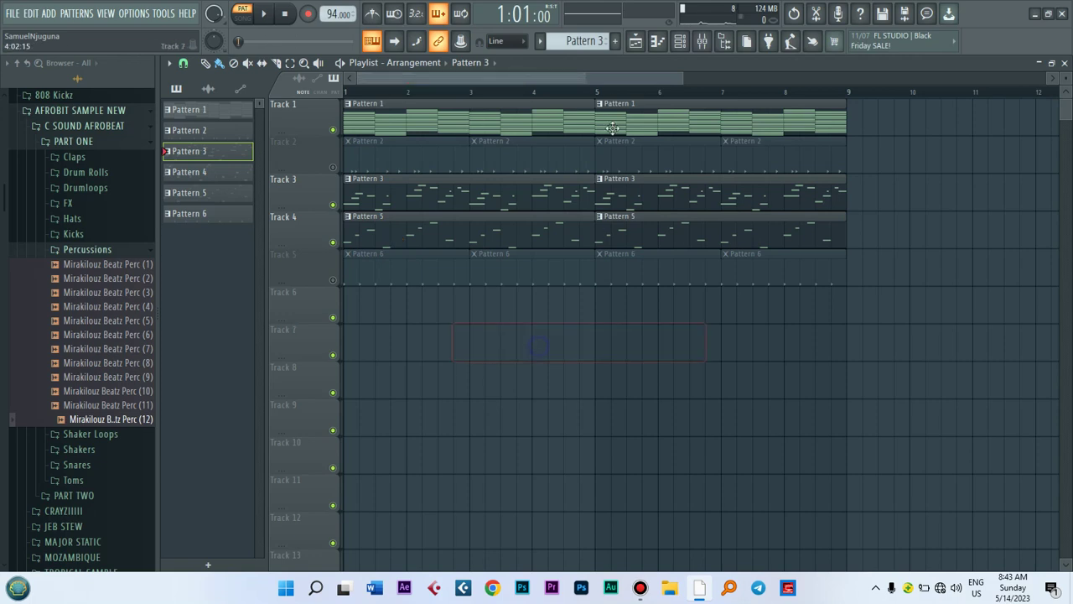
click(591, 44)
click(453, 356)
drag(479, 353, 368, 310)
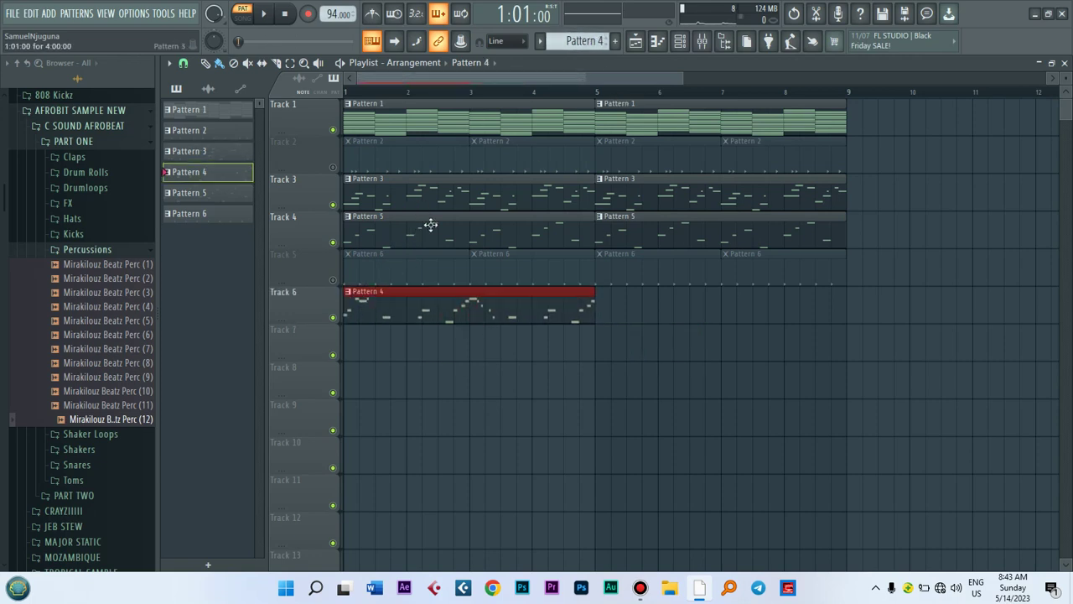
Shift the Pattern 5, Pattern 6 and Pattern 4 clips down one track, and move the Pattern 4 clip to bar 1 of Track 4.
drag(881, 435, 378, 266)
click(530, 426)
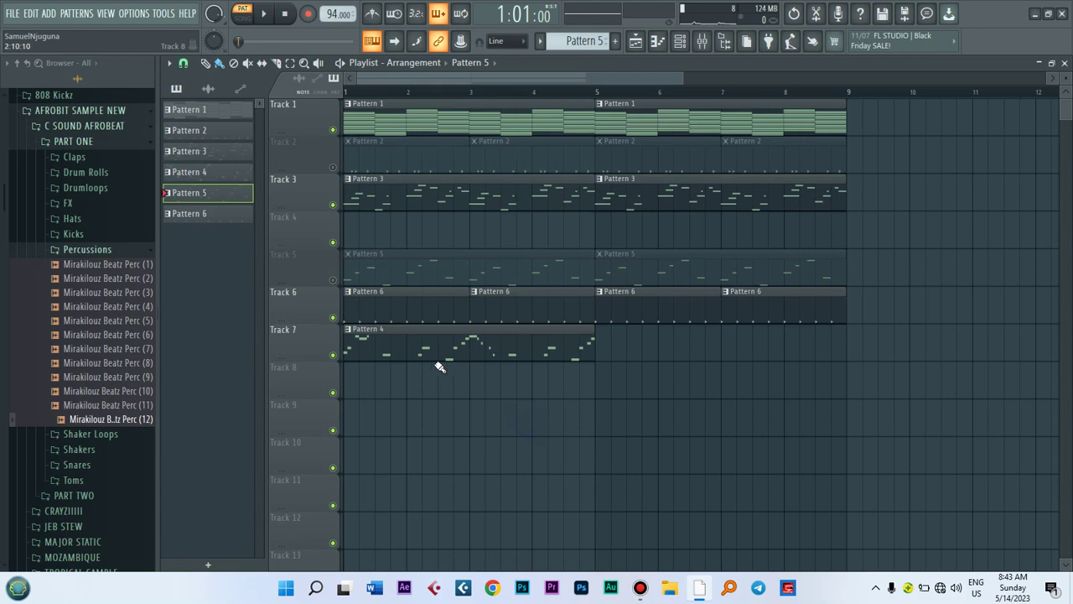
drag(412, 350, 395, 219)
Duplicate the Pattern 4 clip on Track 4 into bars 5 to 8.
click(589, 227)
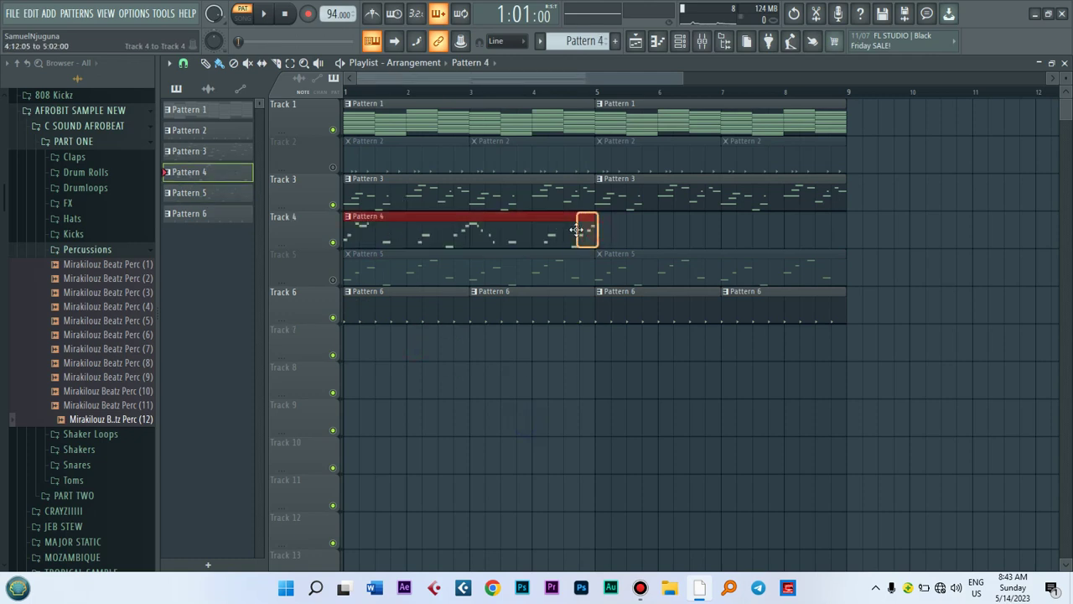
key(ctrl+b)
click(650, 427)
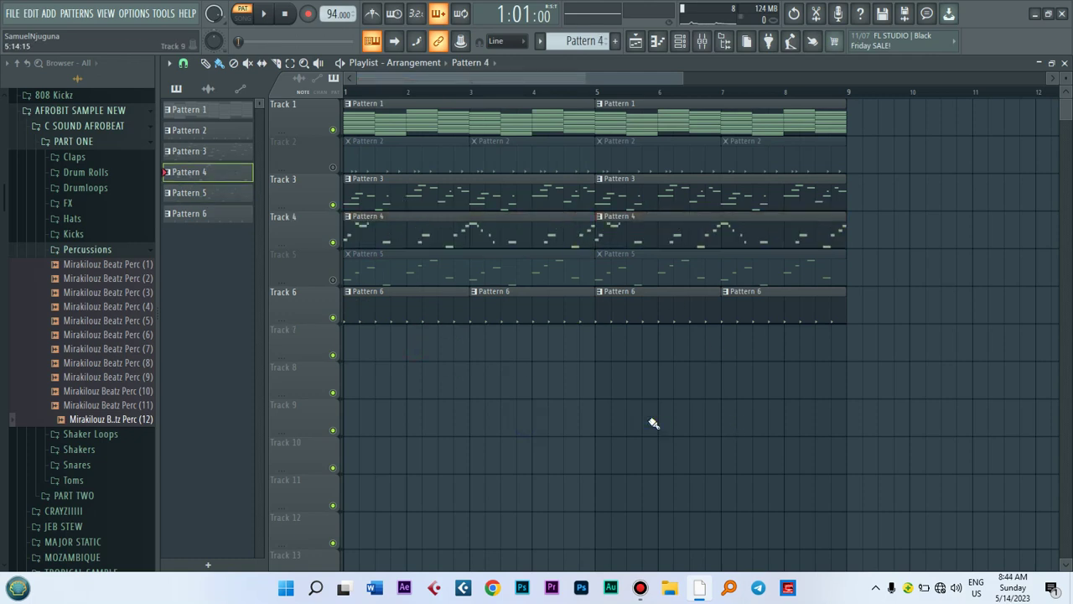
Play the arrangement in song mode, mute Track 6, and collapse the Percussions sample folder.
drag(681, 76, 752, 86)
key(space)
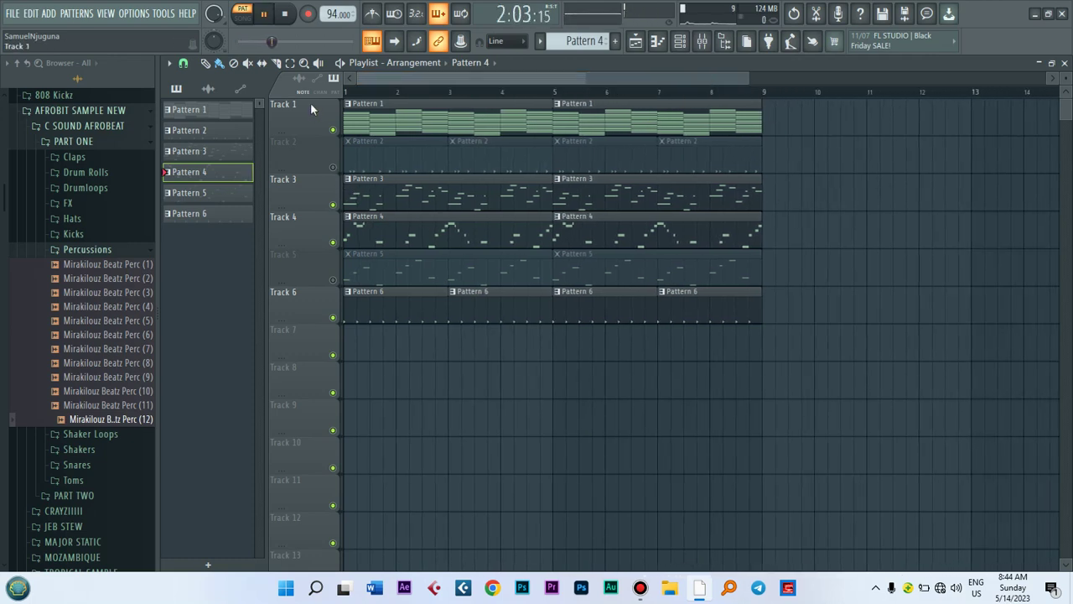
click(243, 17)
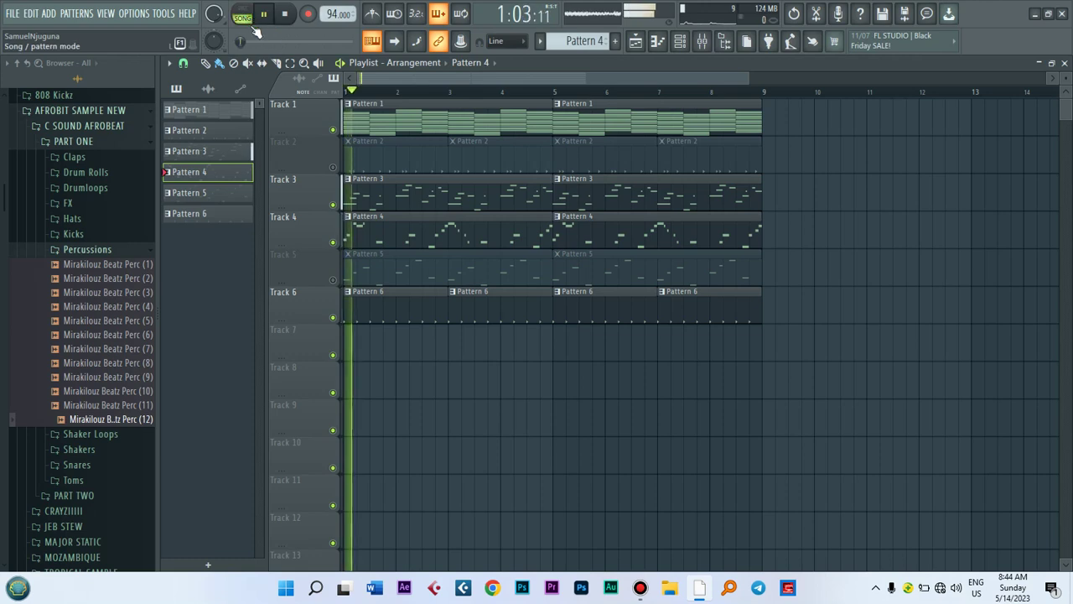
click(334, 317)
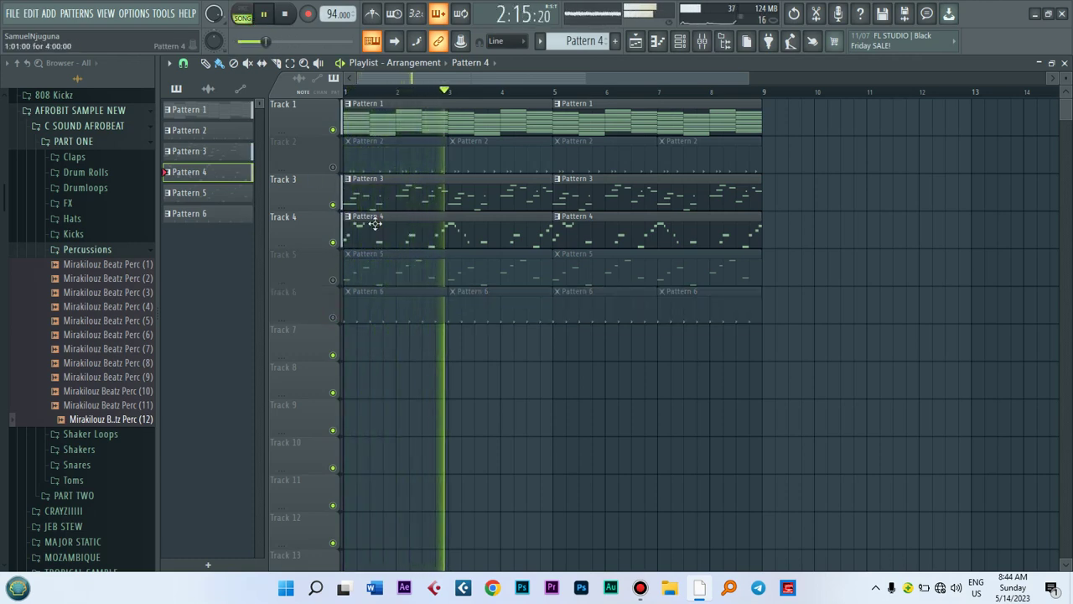
click(77, 250)
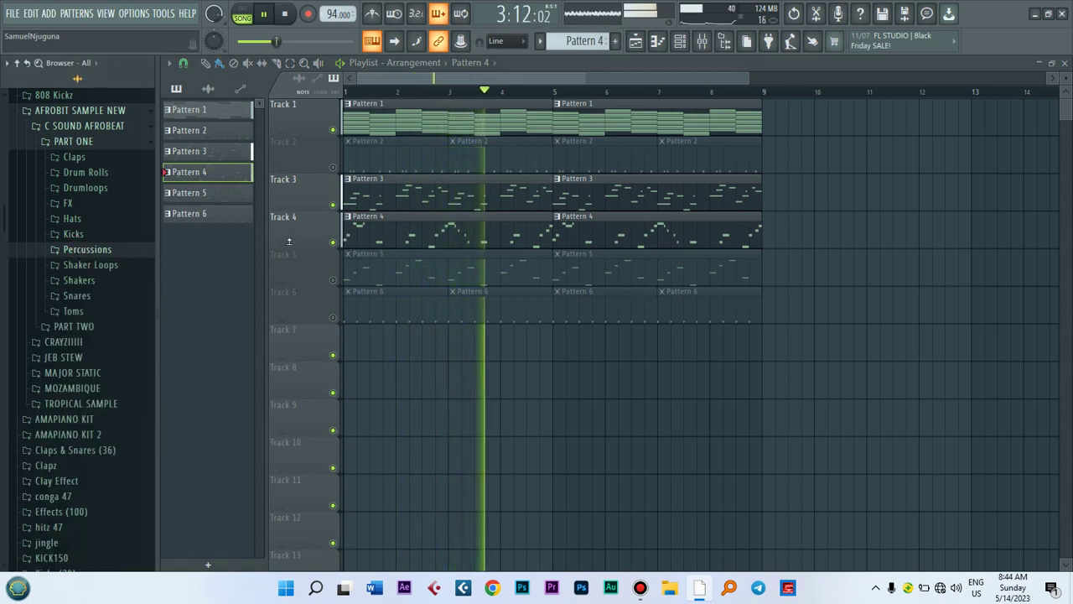
Delete the Pattern 2 clips from bars 1 to 4 of Track 2, and unmute Track 2.
right_click(418, 158)
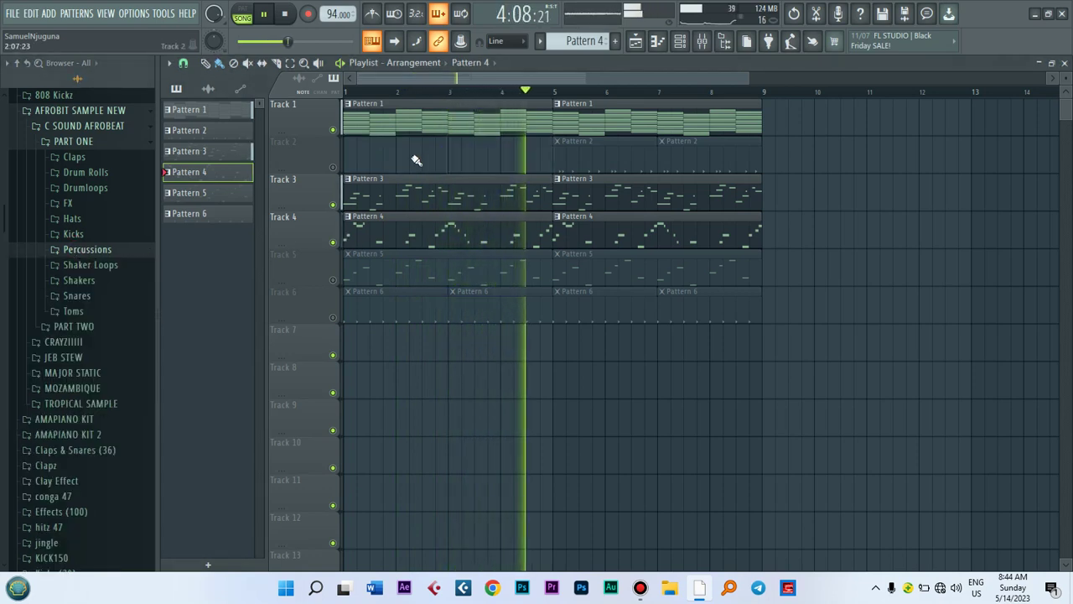
click(333, 168)
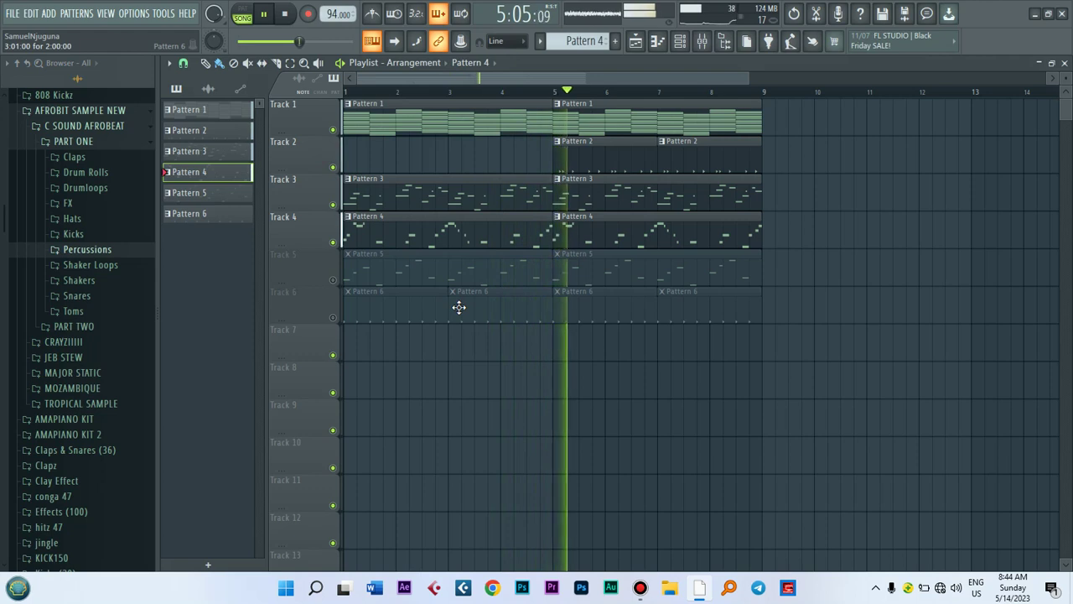
Play Pattern 4 on its own and lower the ravity(S) channel volume to 45% in the channel rack.
double_click(642, 233)
key(space)
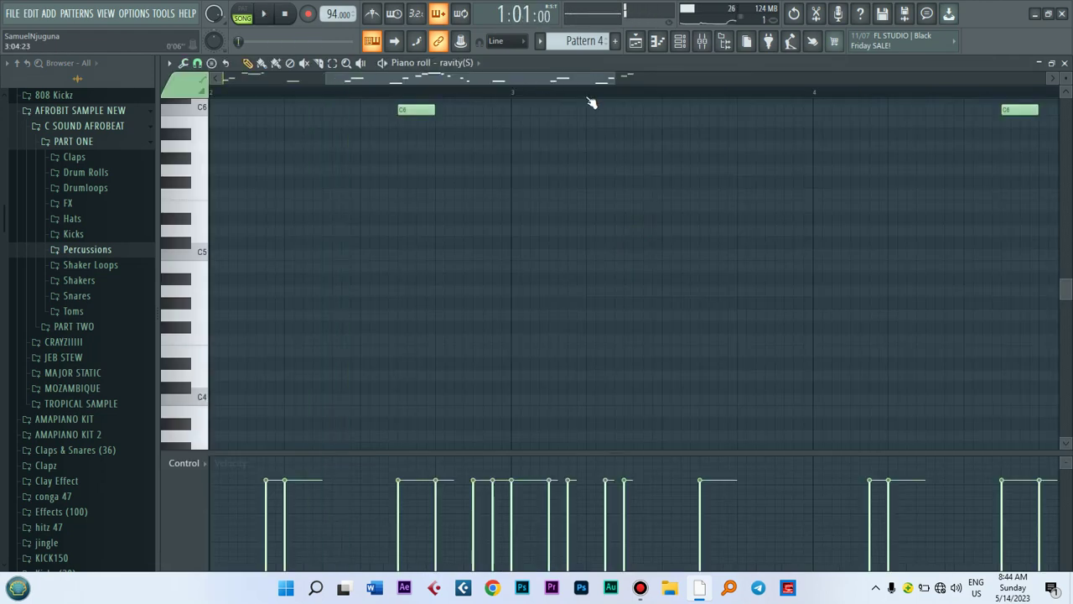
key(F6)
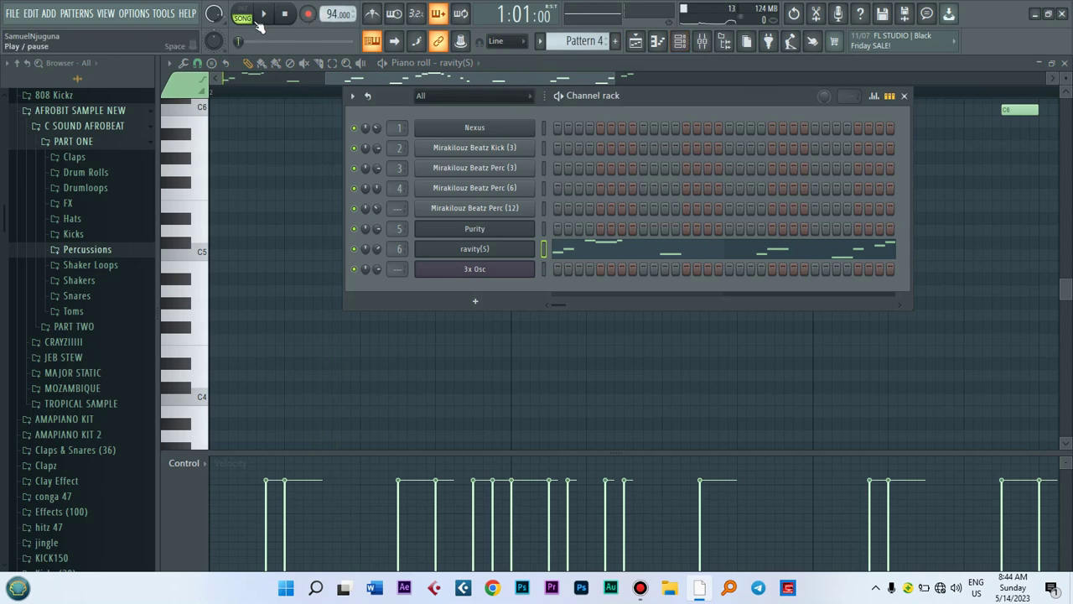
key(space)
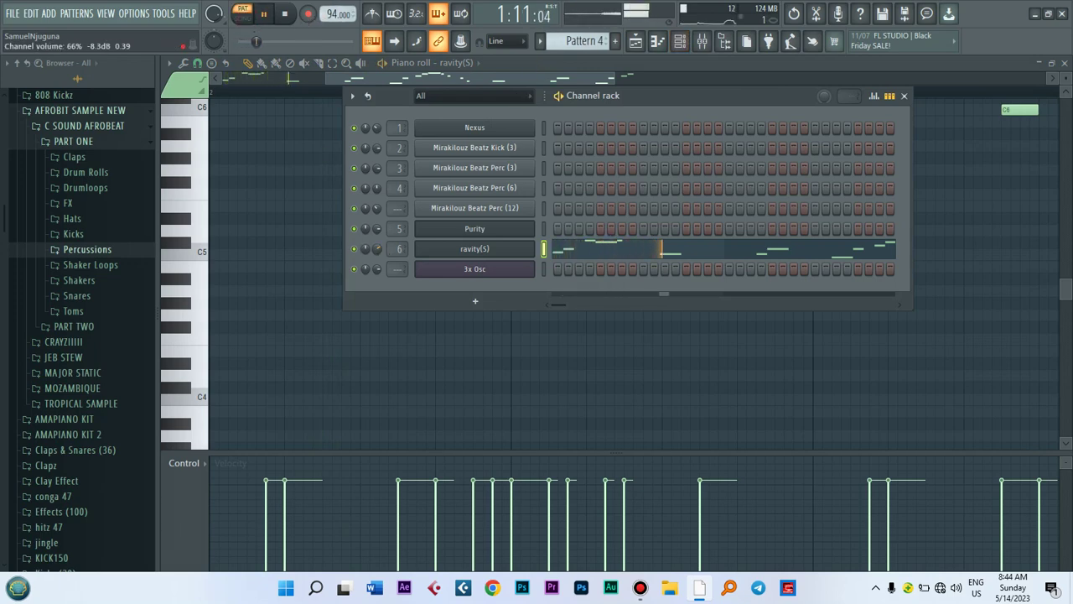
drag(377, 249, 377, 255)
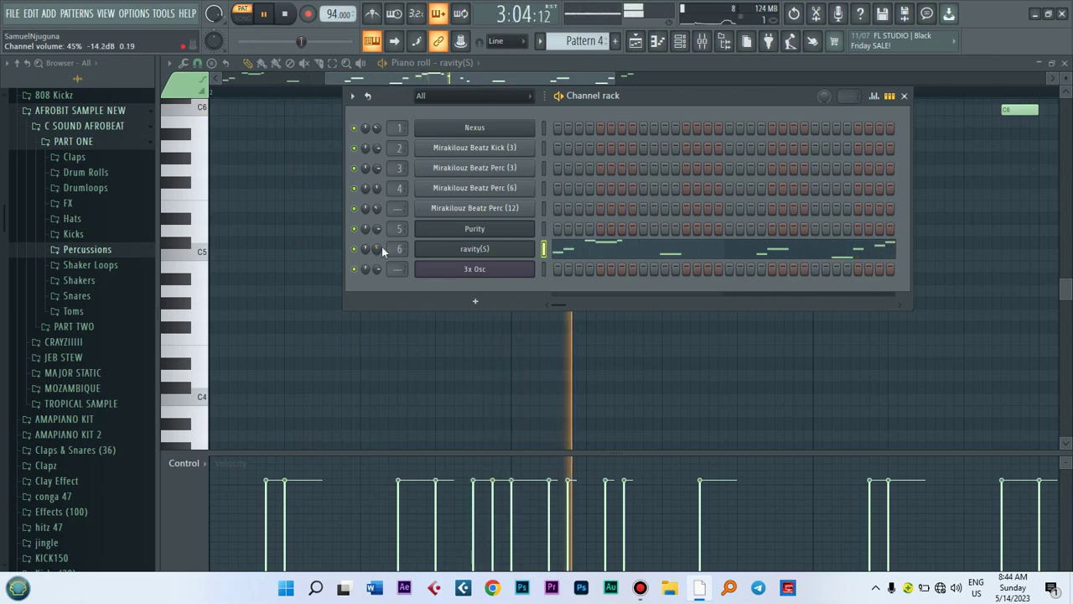
Return to the playlist and play the arrangement in song mode.
click(634, 41)
key(space)
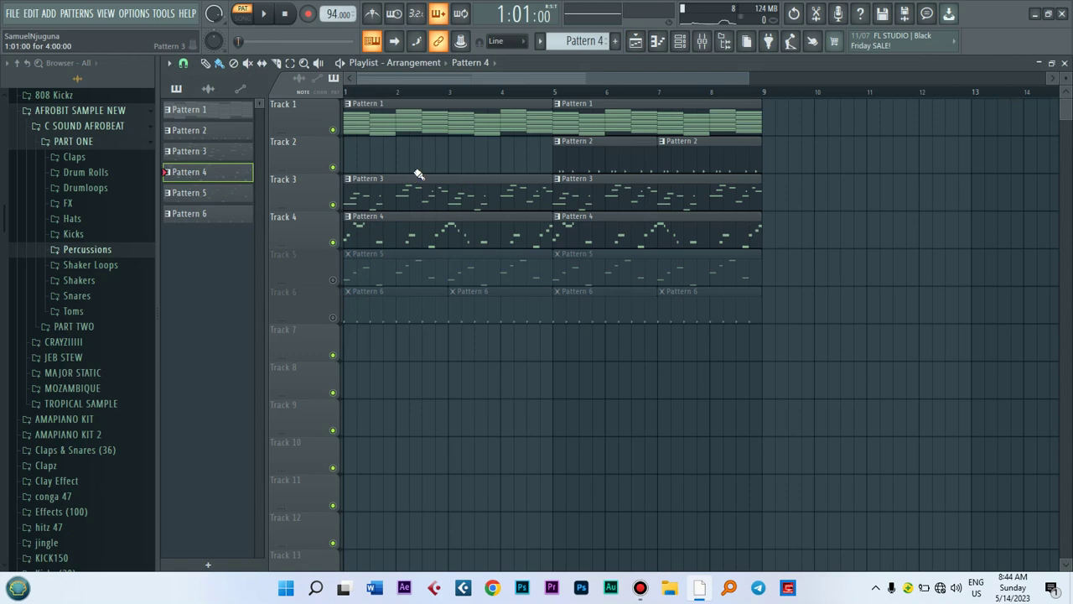
key(space)
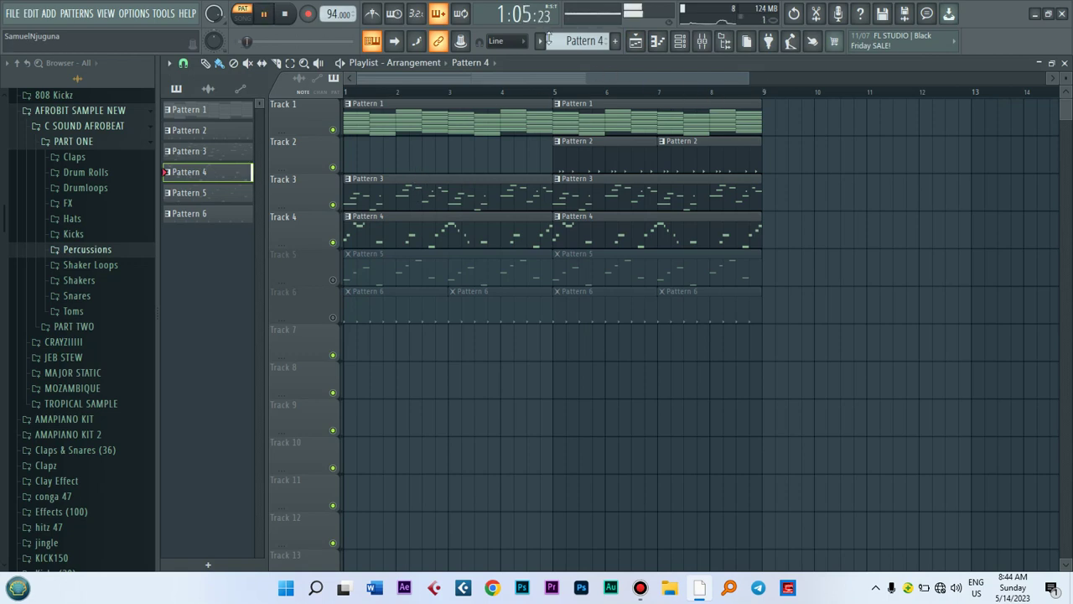
click(241, 18)
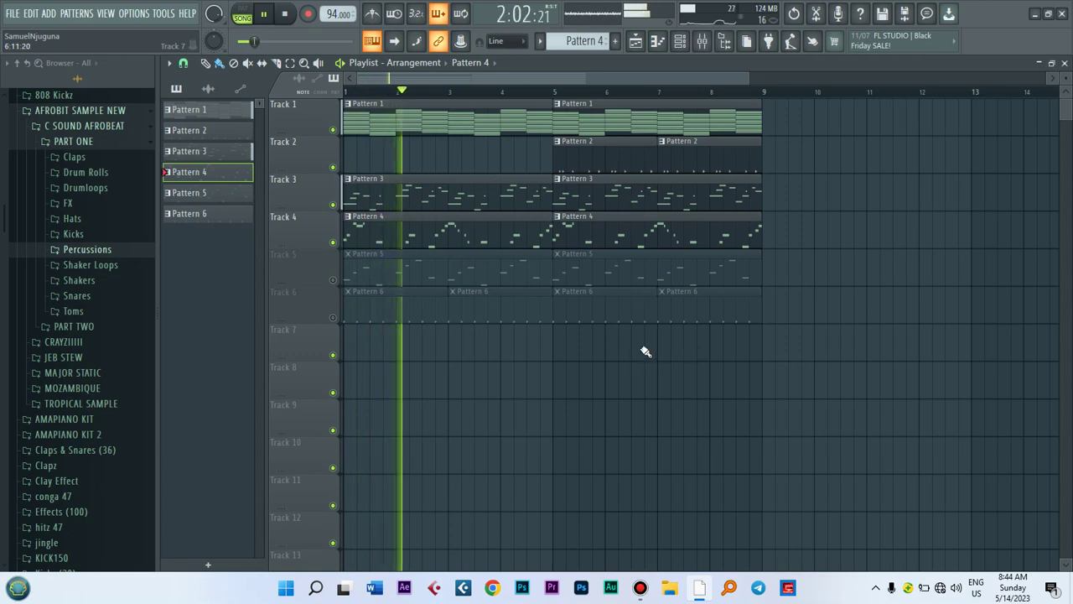
Duplicate all clips of bars 5 to 8 into bars 9 to 12 of the playlist.
drag(793, 374, 565, 72)
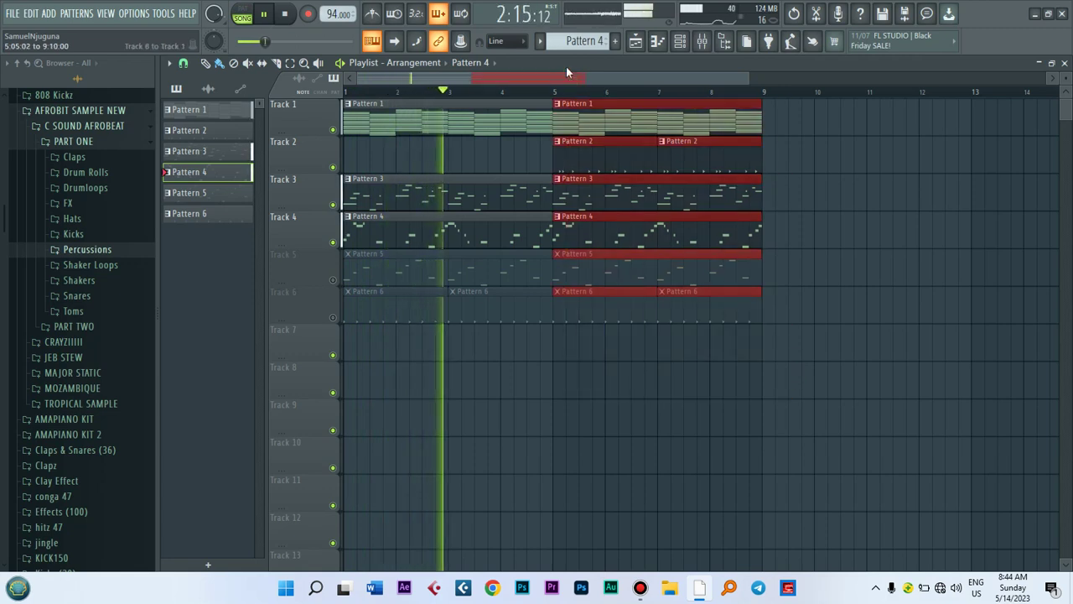
key(ctrl+b)
click(686, 370)
Delete the Pattern 5 and Pattern 6 clips from bars 1 to 4, and unmute Track 5.
right_click(504, 276)
right_click(469, 308)
right_click(430, 312)
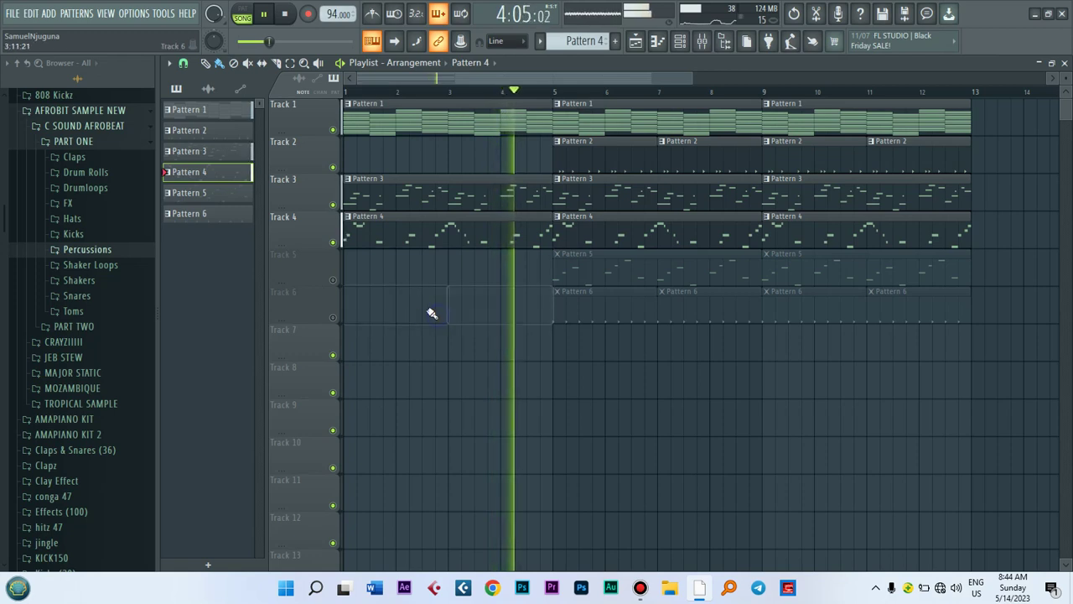
click(333, 280)
Delete the Pattern 6 clips in bars 5 to 8 and the Pattern 4 and 5 clips in bars 9 to 12, and unmute Track 6.
right_click(621, 317)
right_click(671, 308)
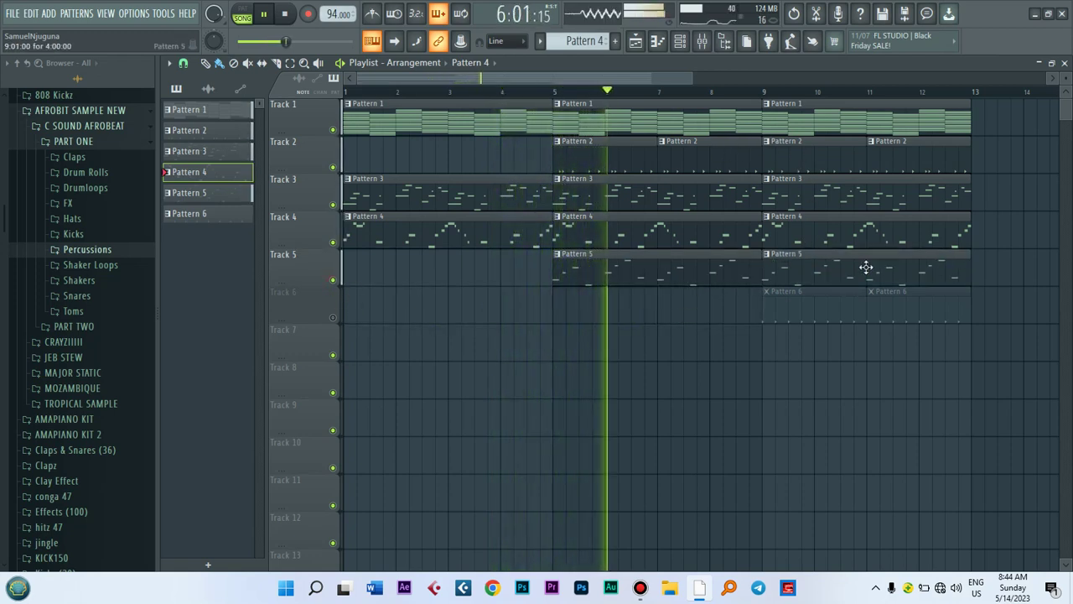
right_click(826, 240)
right_click(826, 271)
click(333, 317)
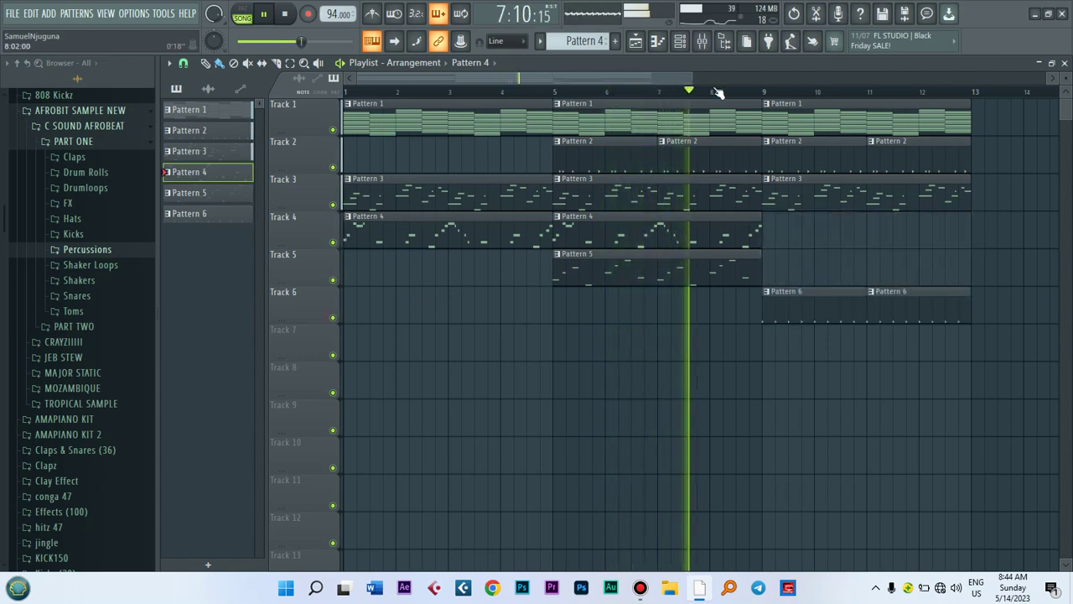
Listen to the full 12-bar arrangement, and stop playback.
drag(693, 77, 905, 88)
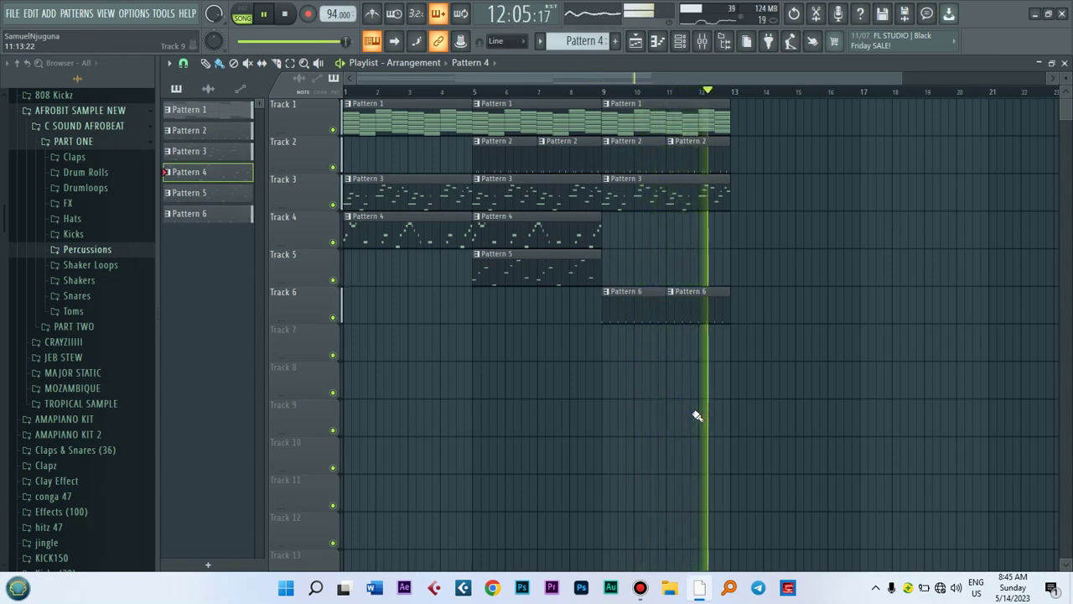
key(space)
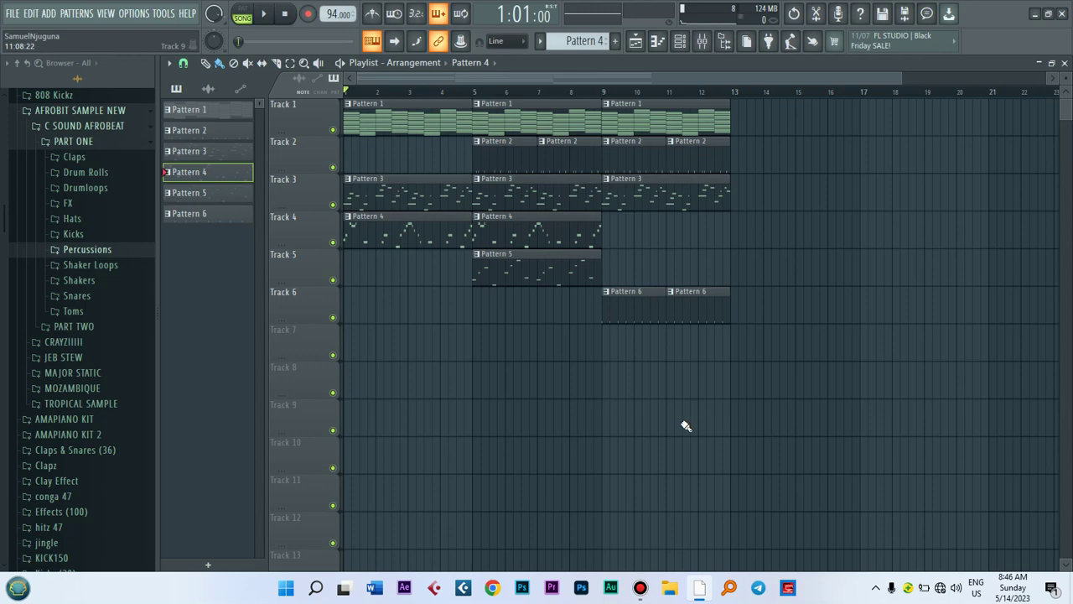
click(639, 587)
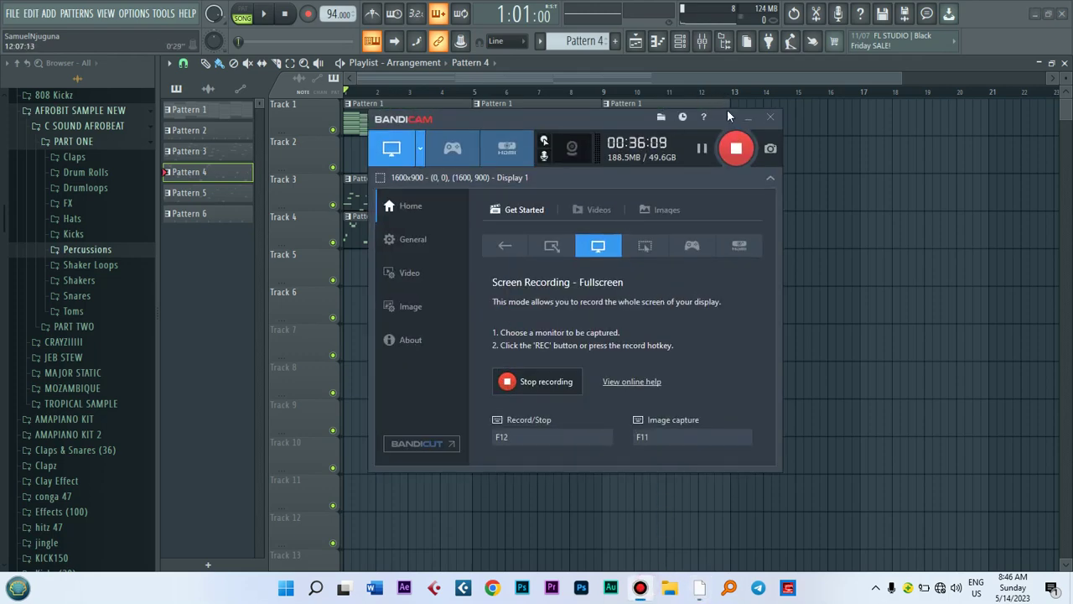